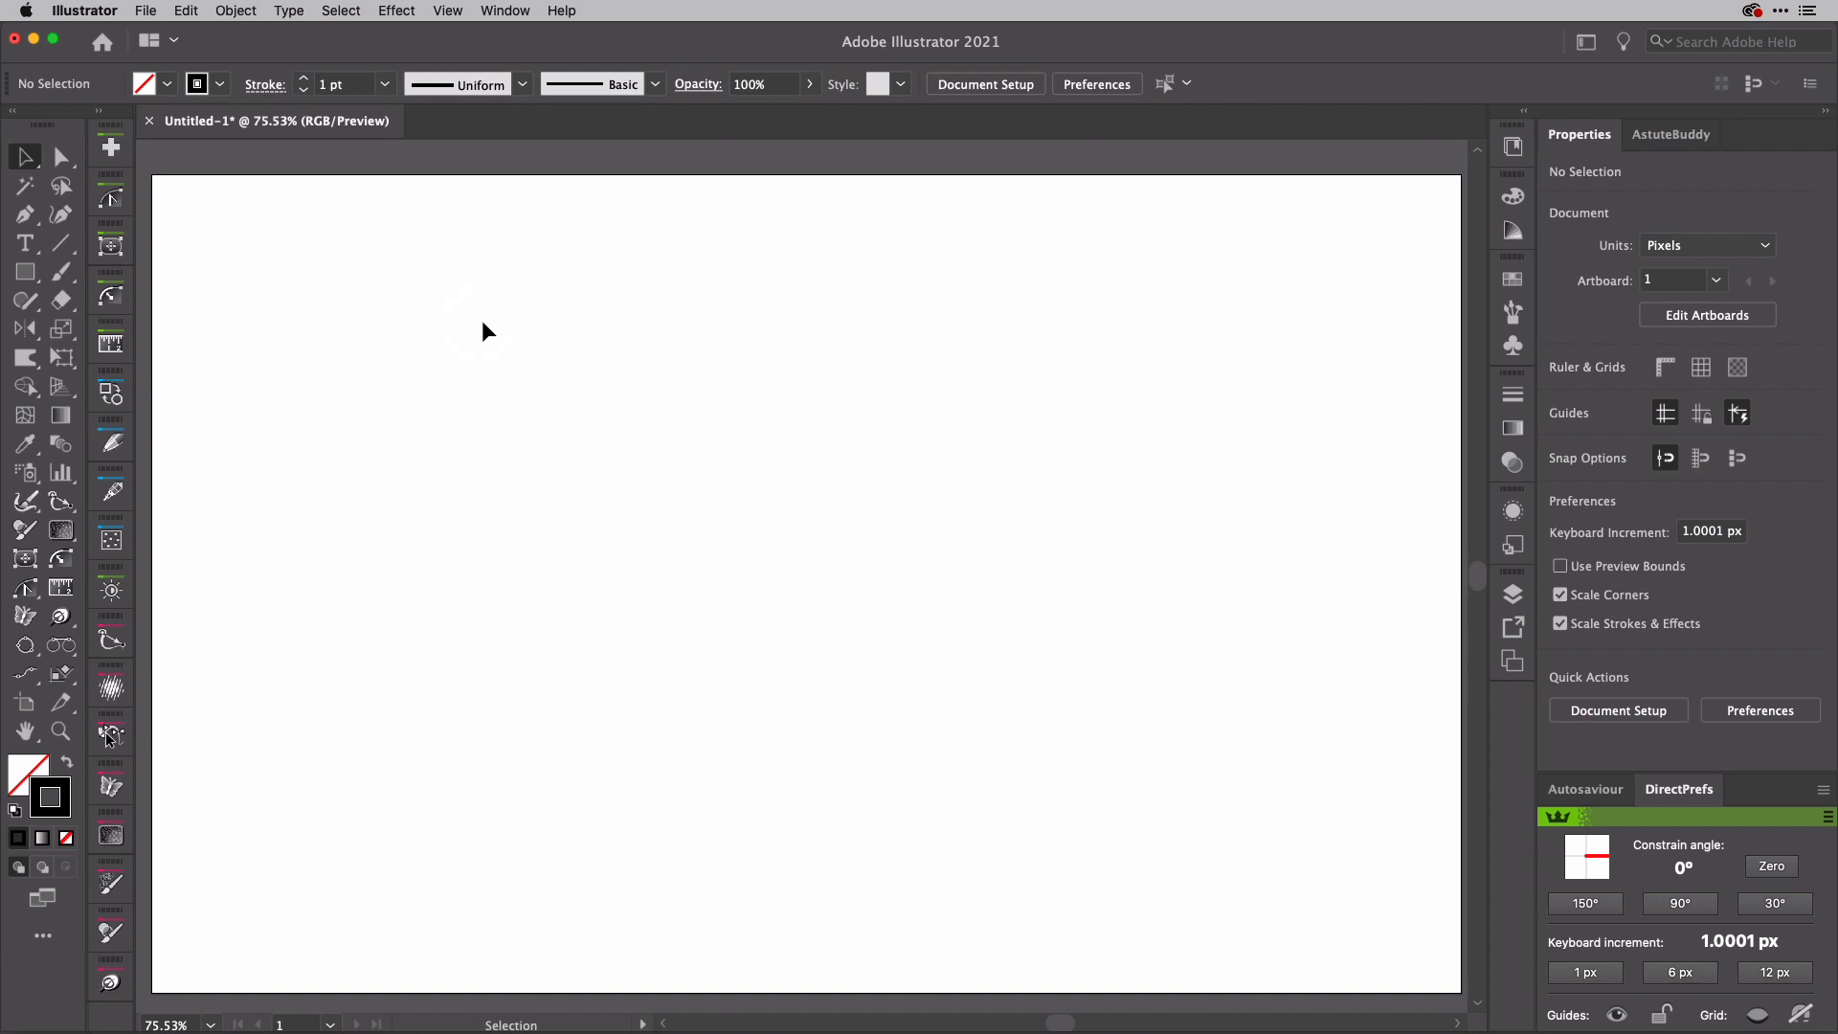
# Step: Draw a horizontal line about 1185 px long across the upper artboard and distort it into gentle waves with the Warp tool
pyautogui.press('\\')
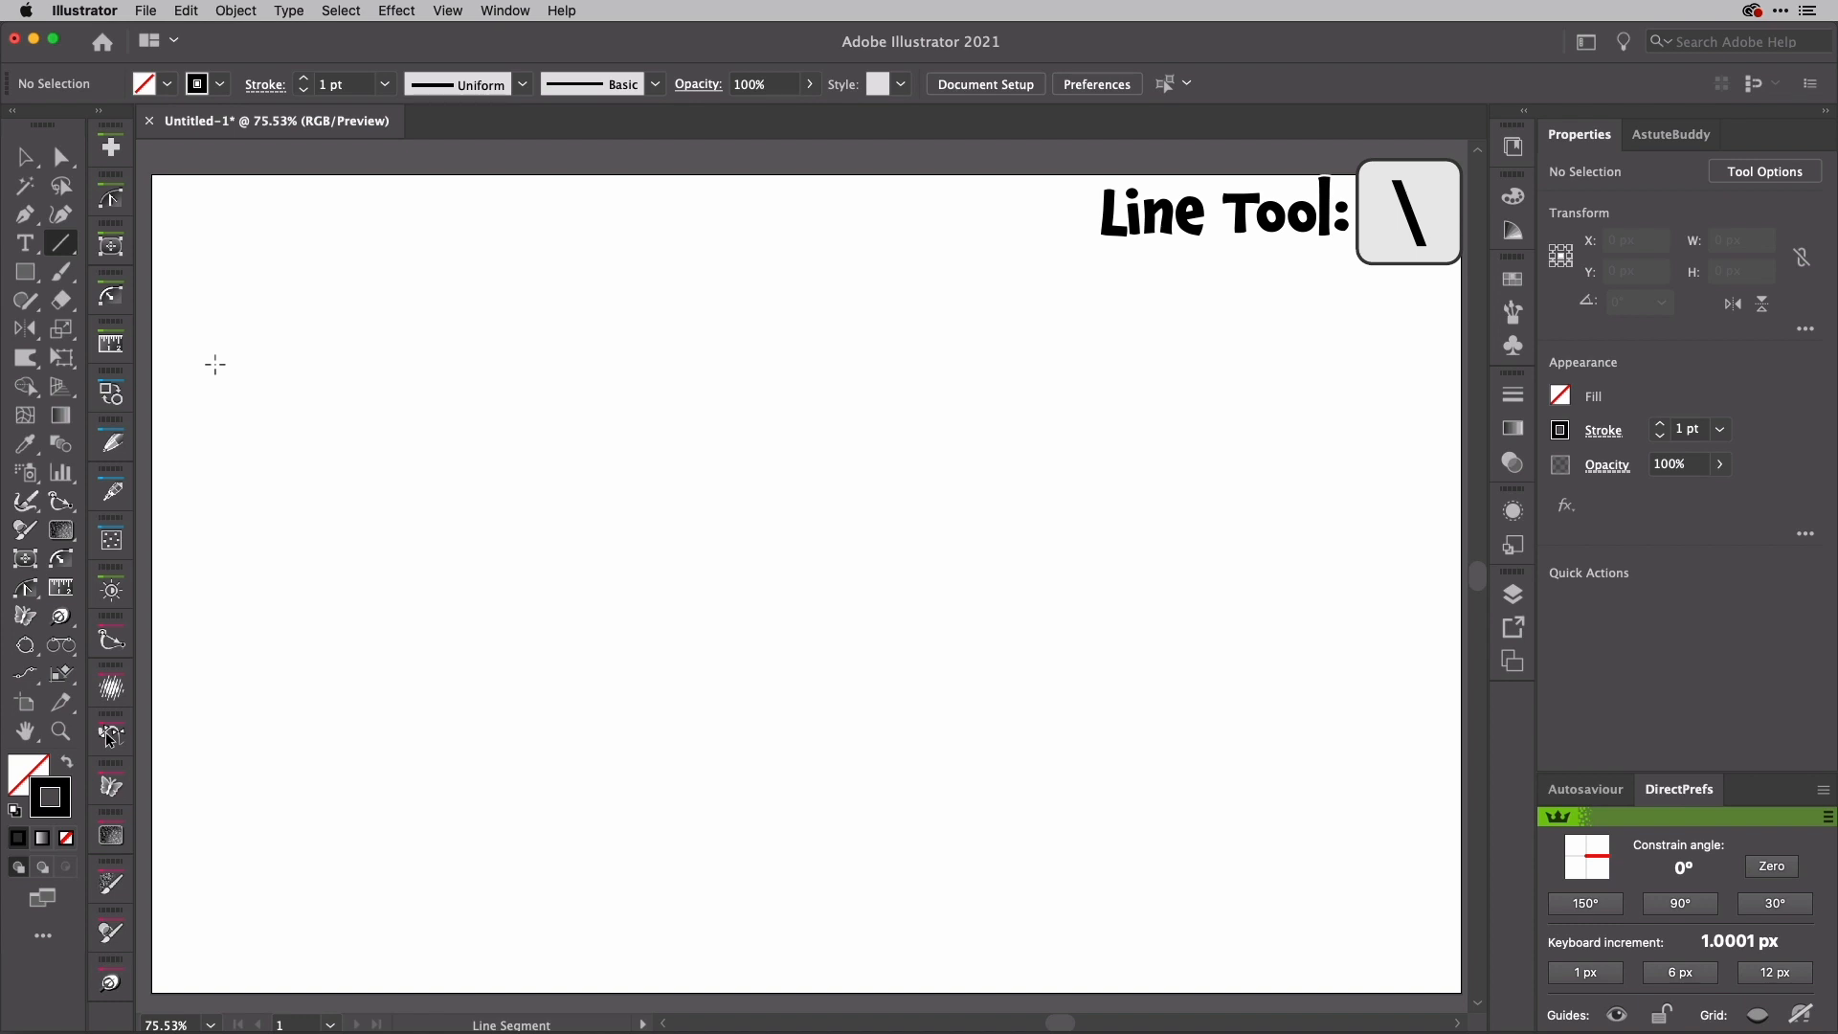
pyautogui.moveTo(202, 385); pyautogui.dragTo(1417, 460)
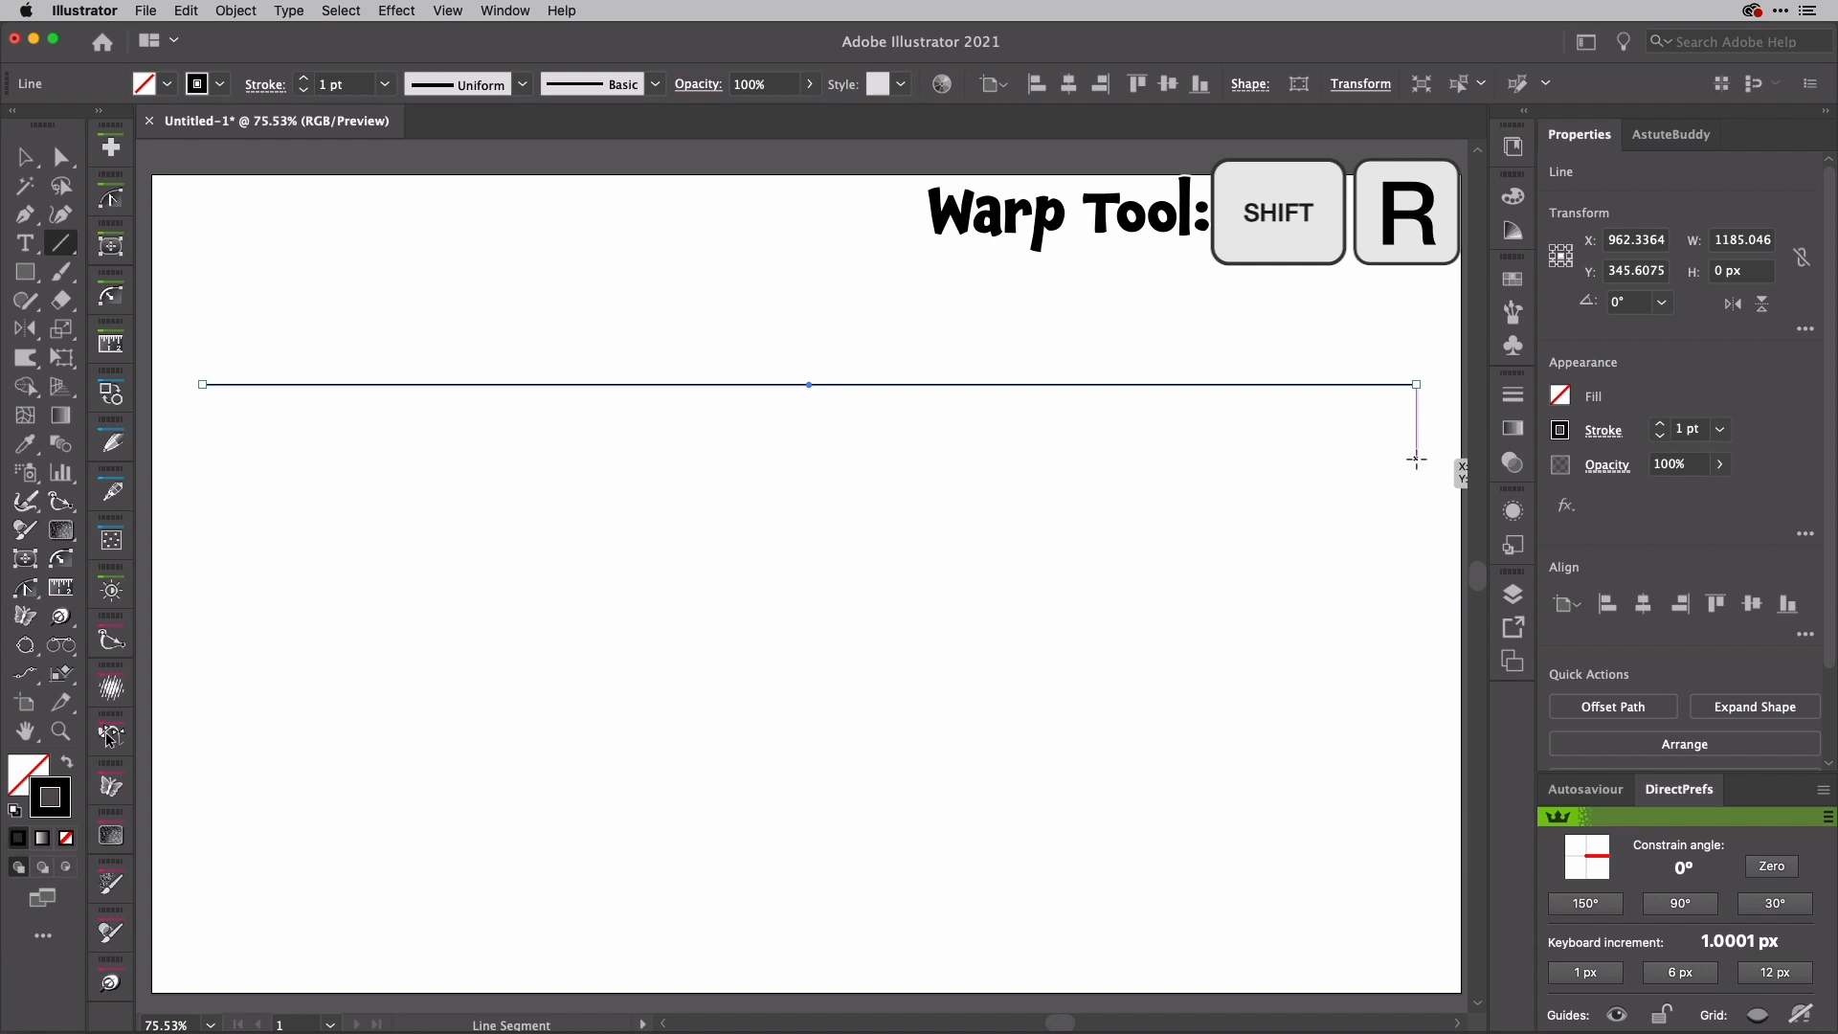
pyautogui.hotkey('shift', 'r')
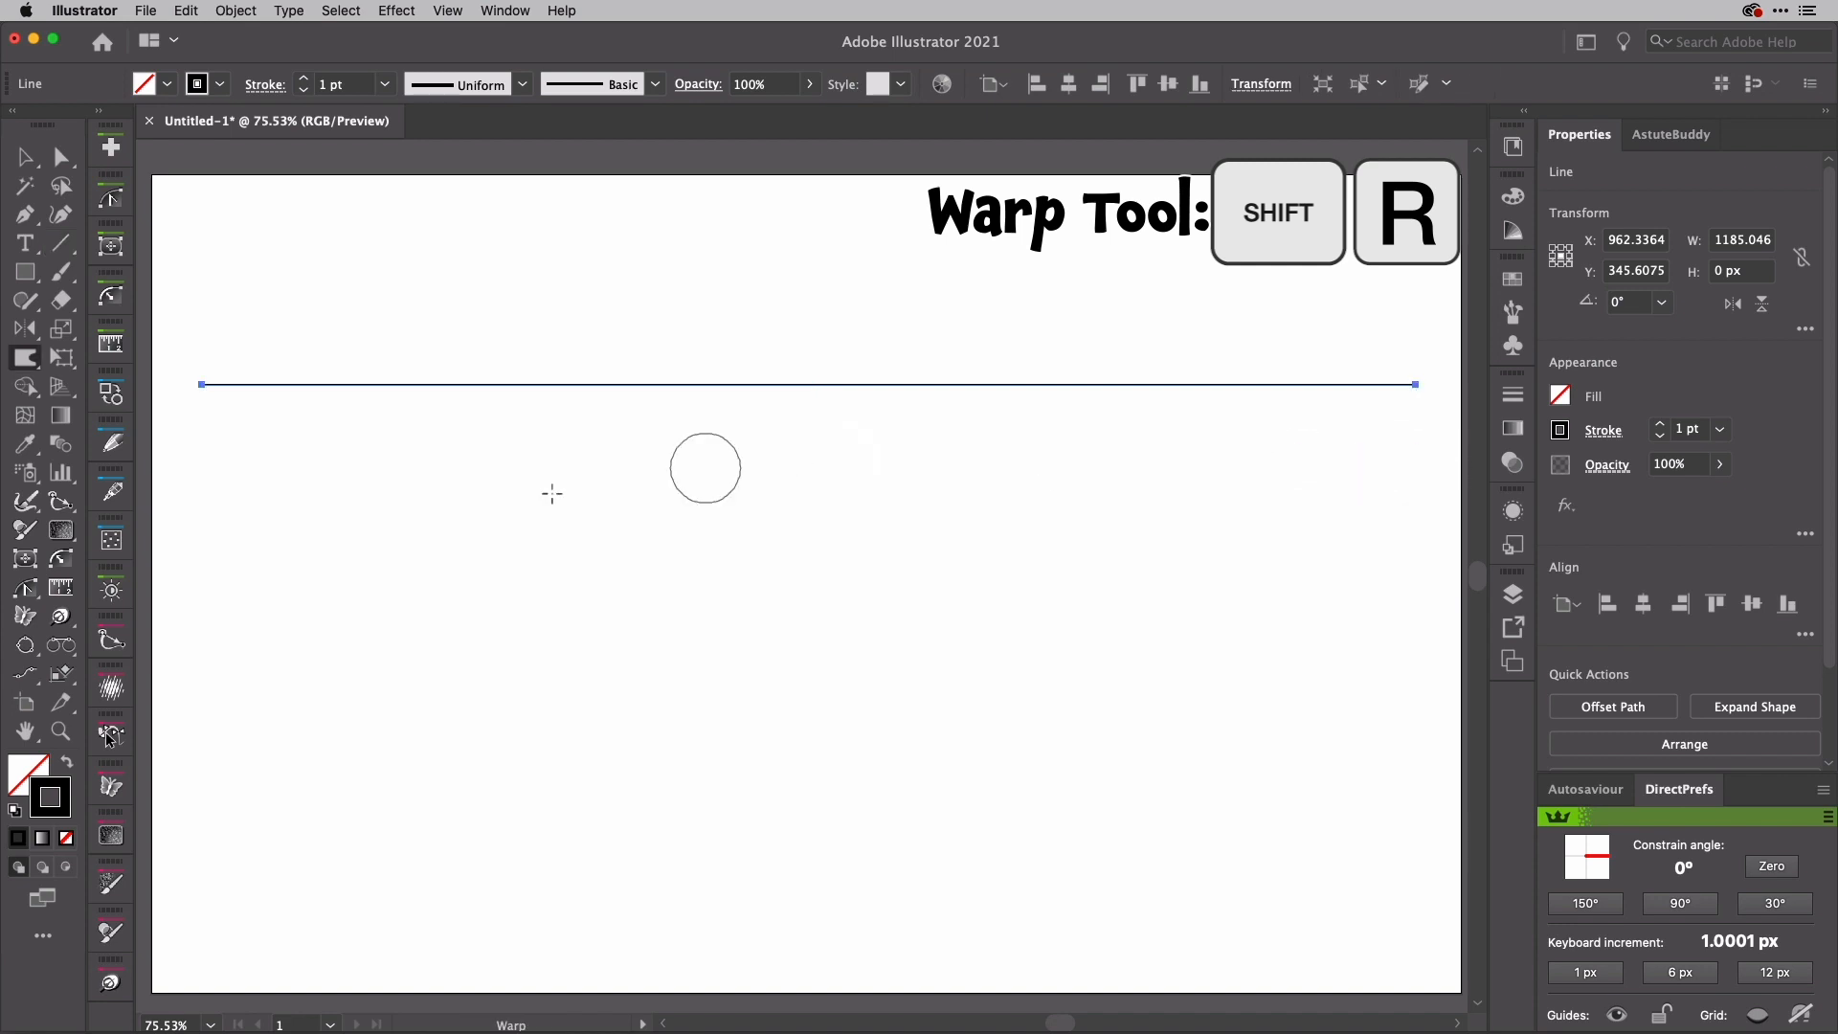
pyautogui.click(25, 359)
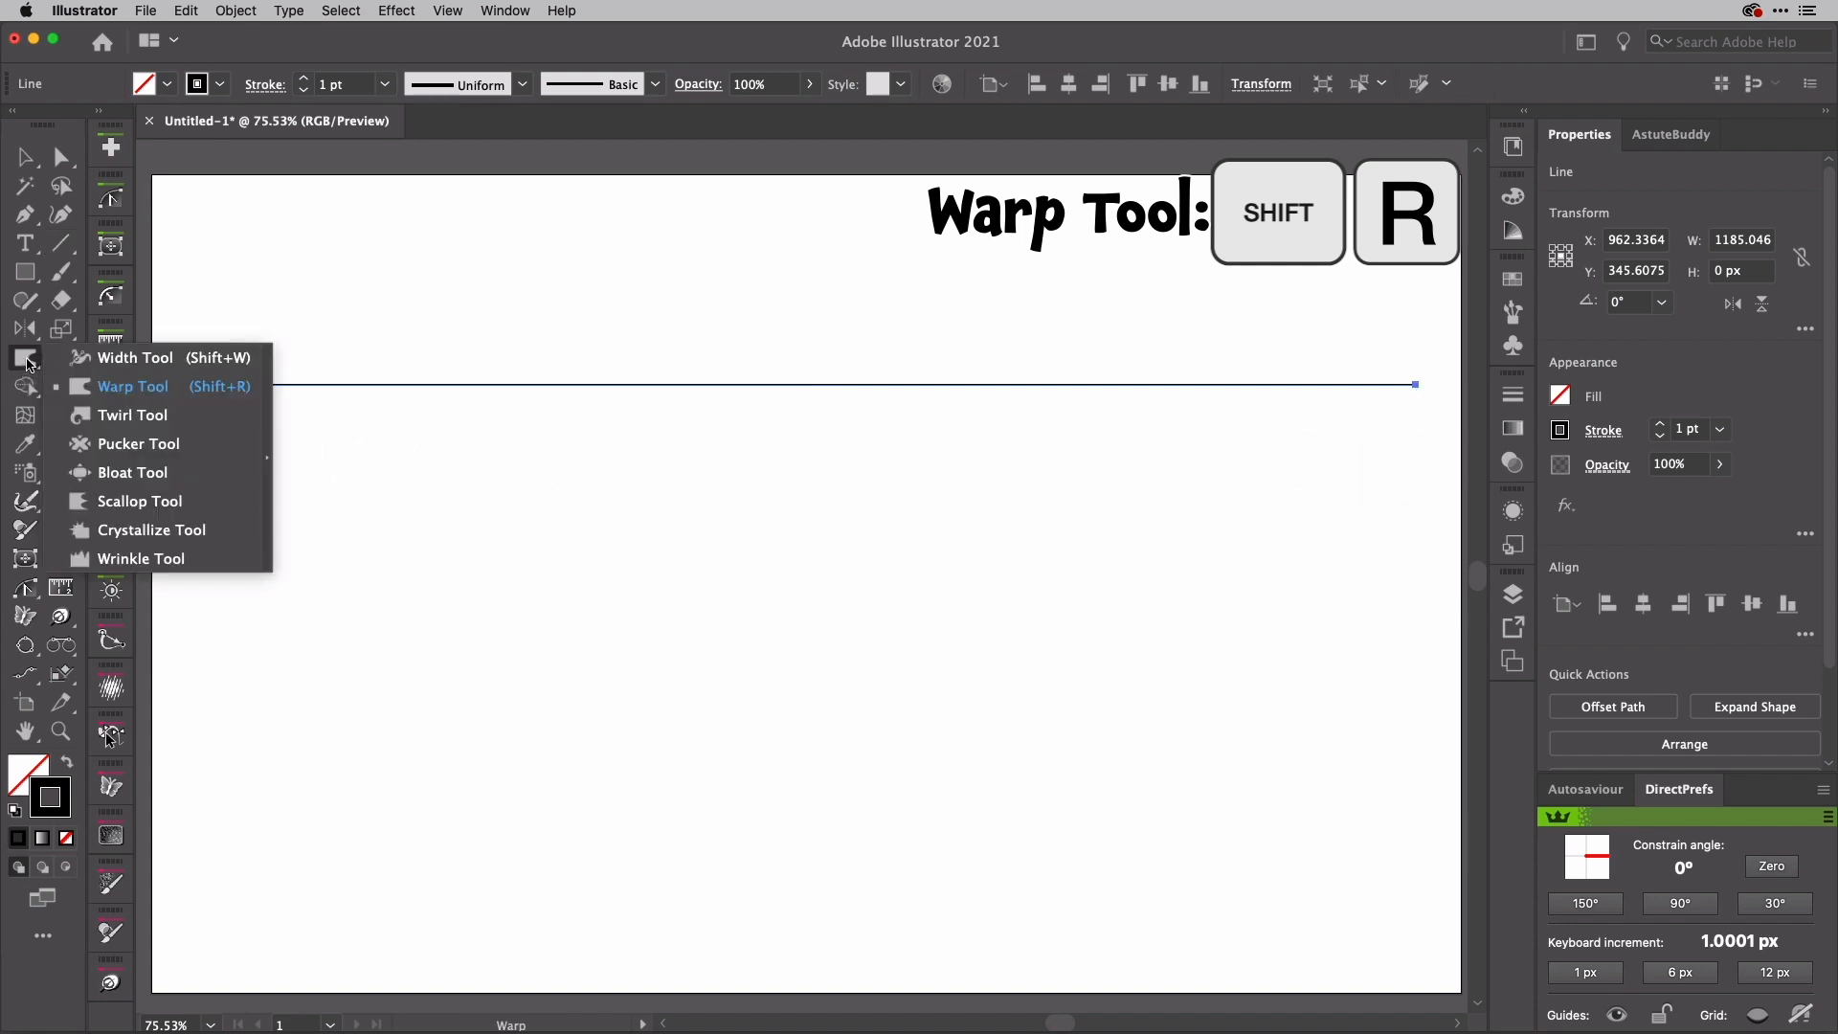
pyautogui.doubleClick(26, 359)
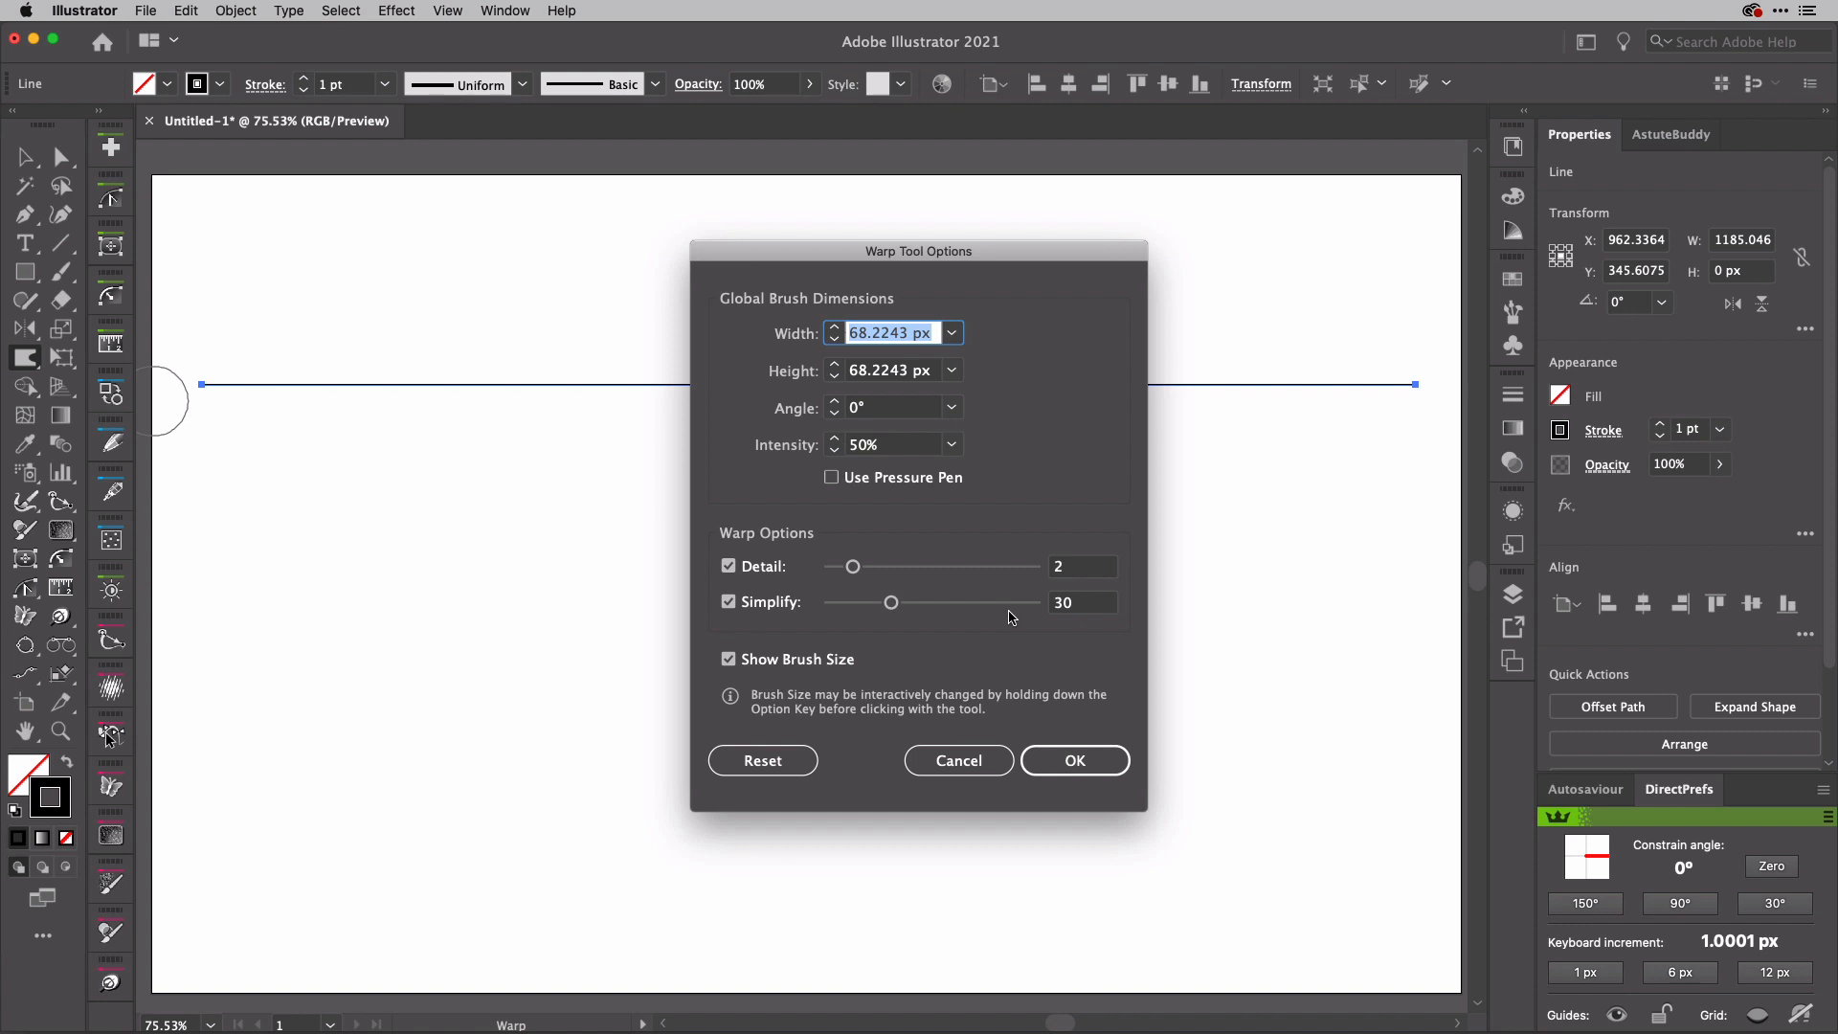
pyautogui.click(1069, 760)
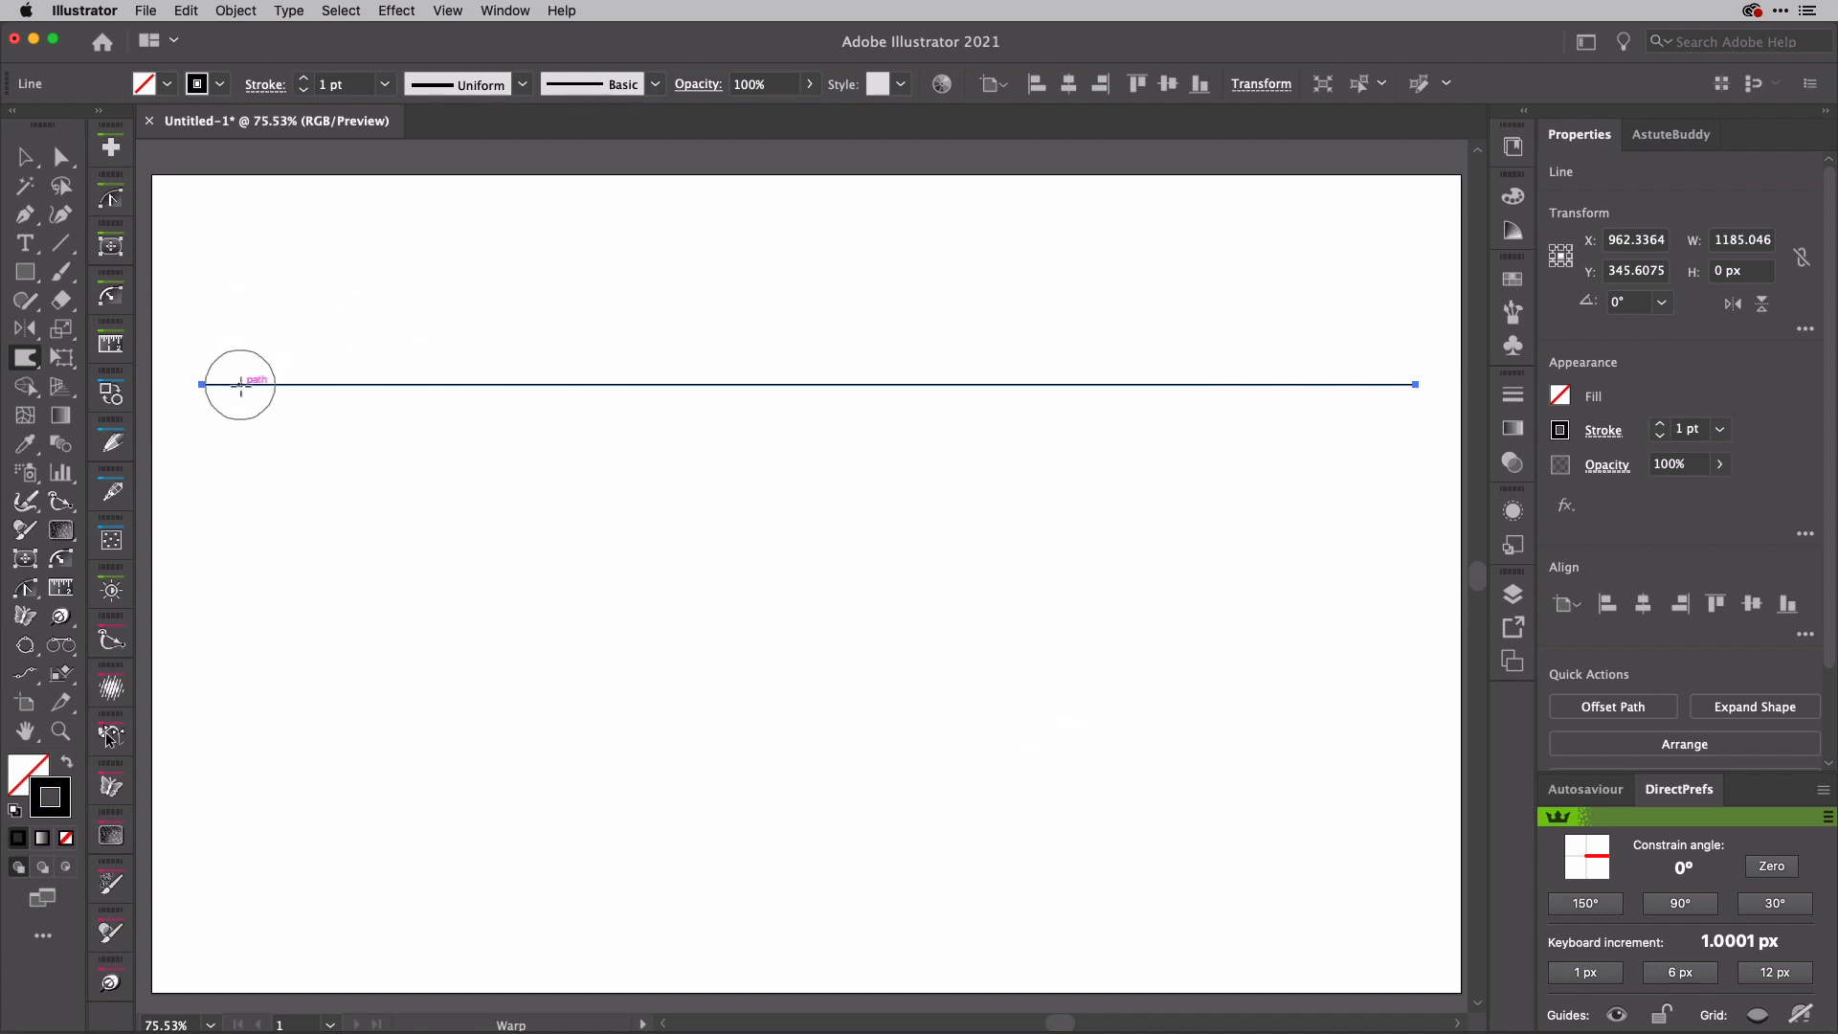
pyautogui.moveTo(247, 385)
pyautogui.mouseDown()
pyautogui.moveTo(368, 406)
pyautogui.moveTo(399, 384)
pyautogui.moveTo(453, 407)
pyautogui.moveTo(599, 357)
pyautogui.moveTo(617, 379)
pyautogui.moveTo(842, 389)
pyautogui.moveTo(1248, 368)
pyautogui.moveTo(1364, 386)
pyautogui.mouseUp()
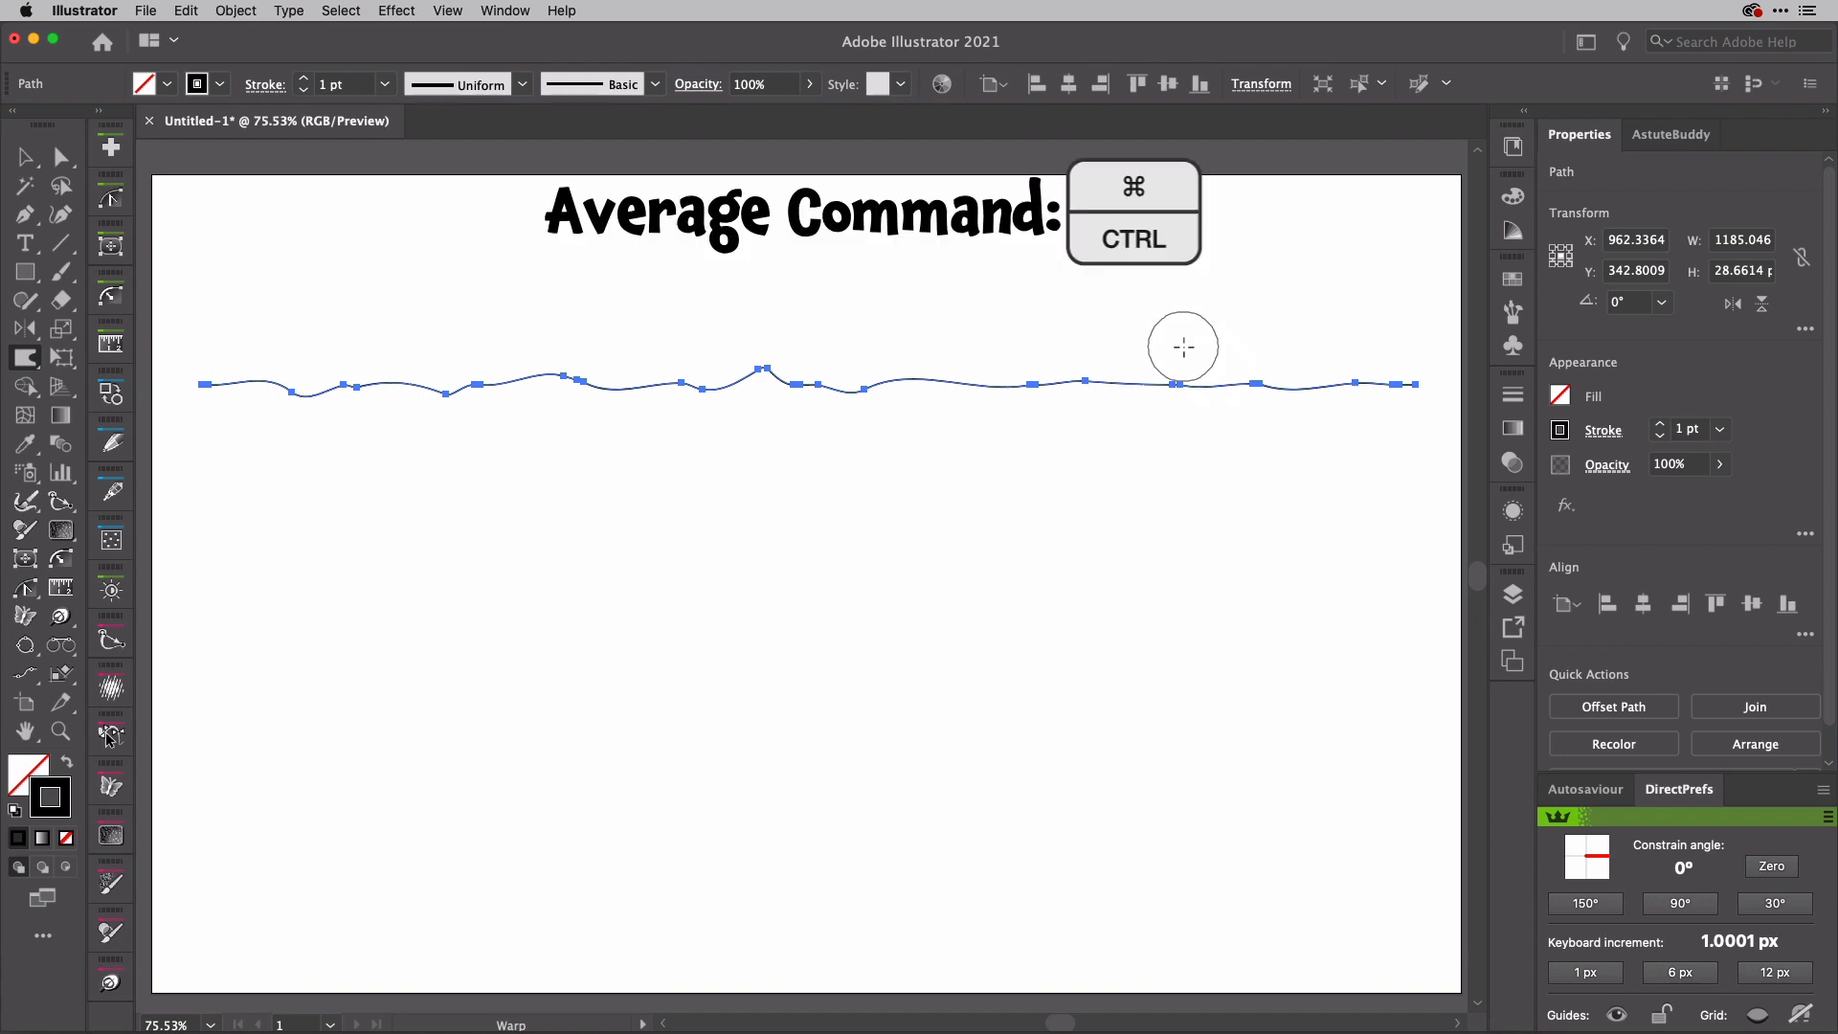
# Step: Average the wavy path's anchor points along the horizontal axis
pyautogui.press('super')
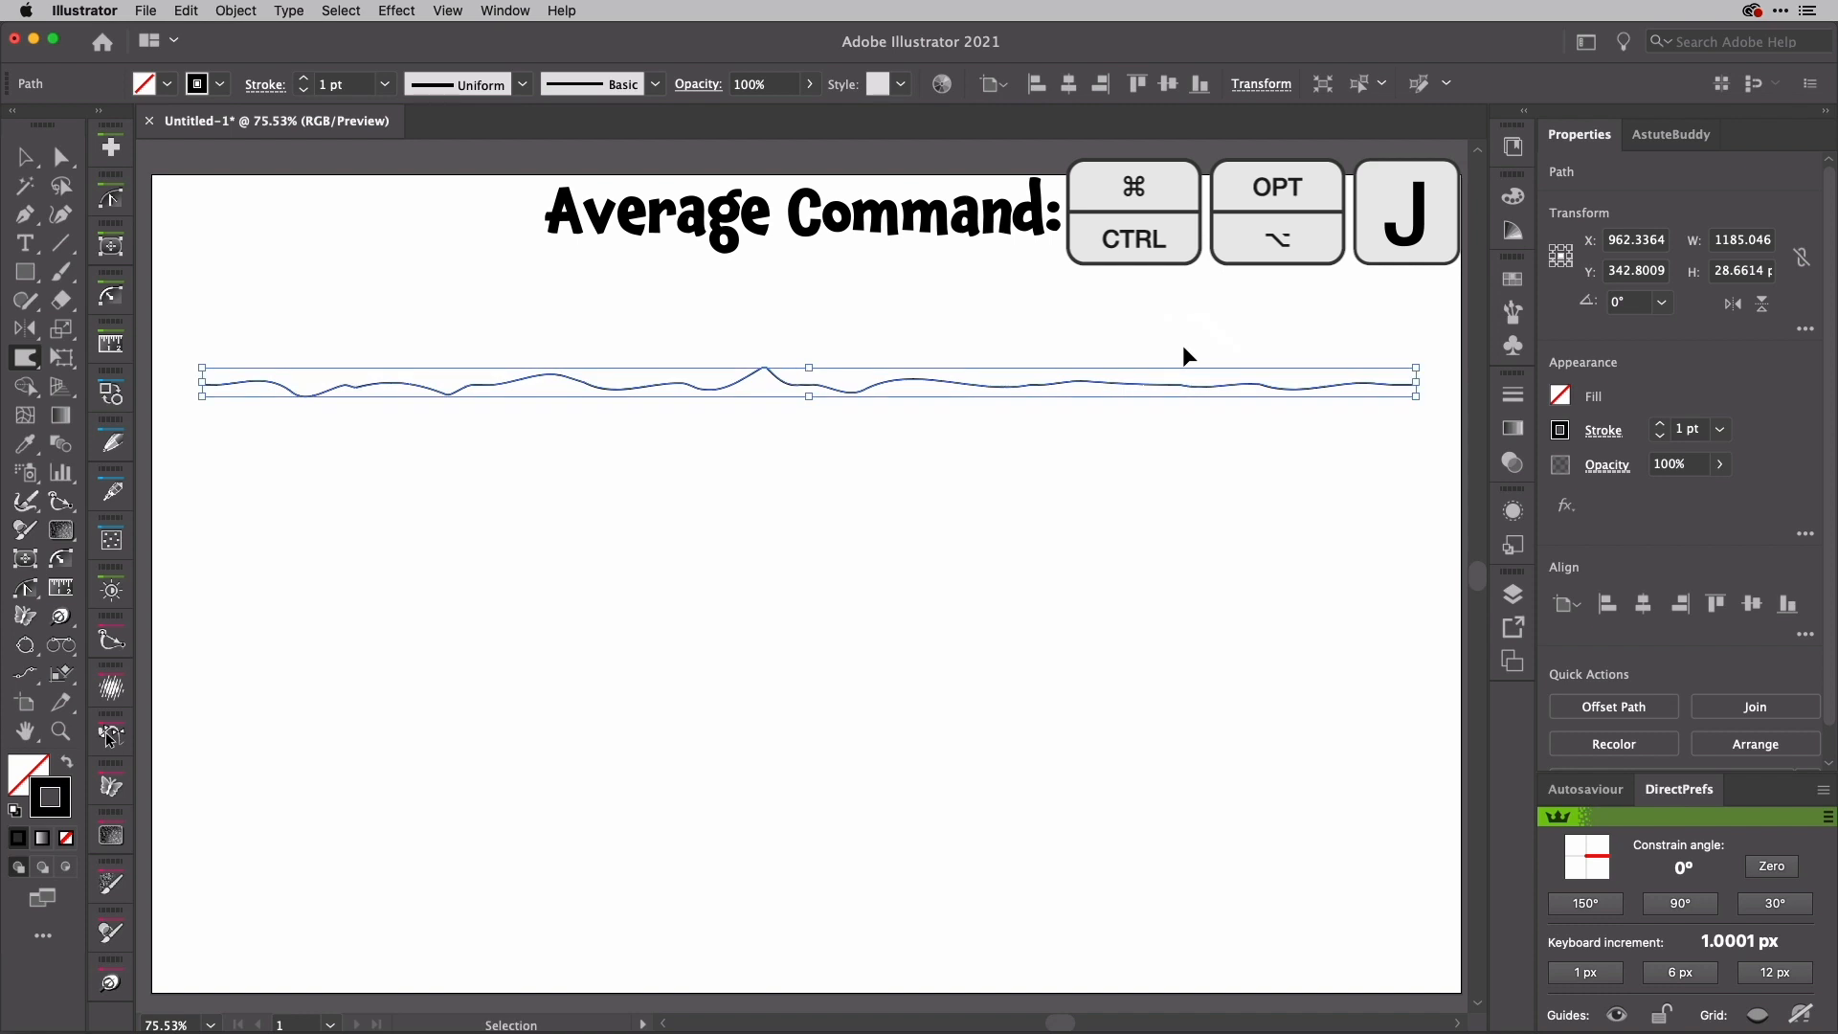
pyautogui.press('super+alt+j')
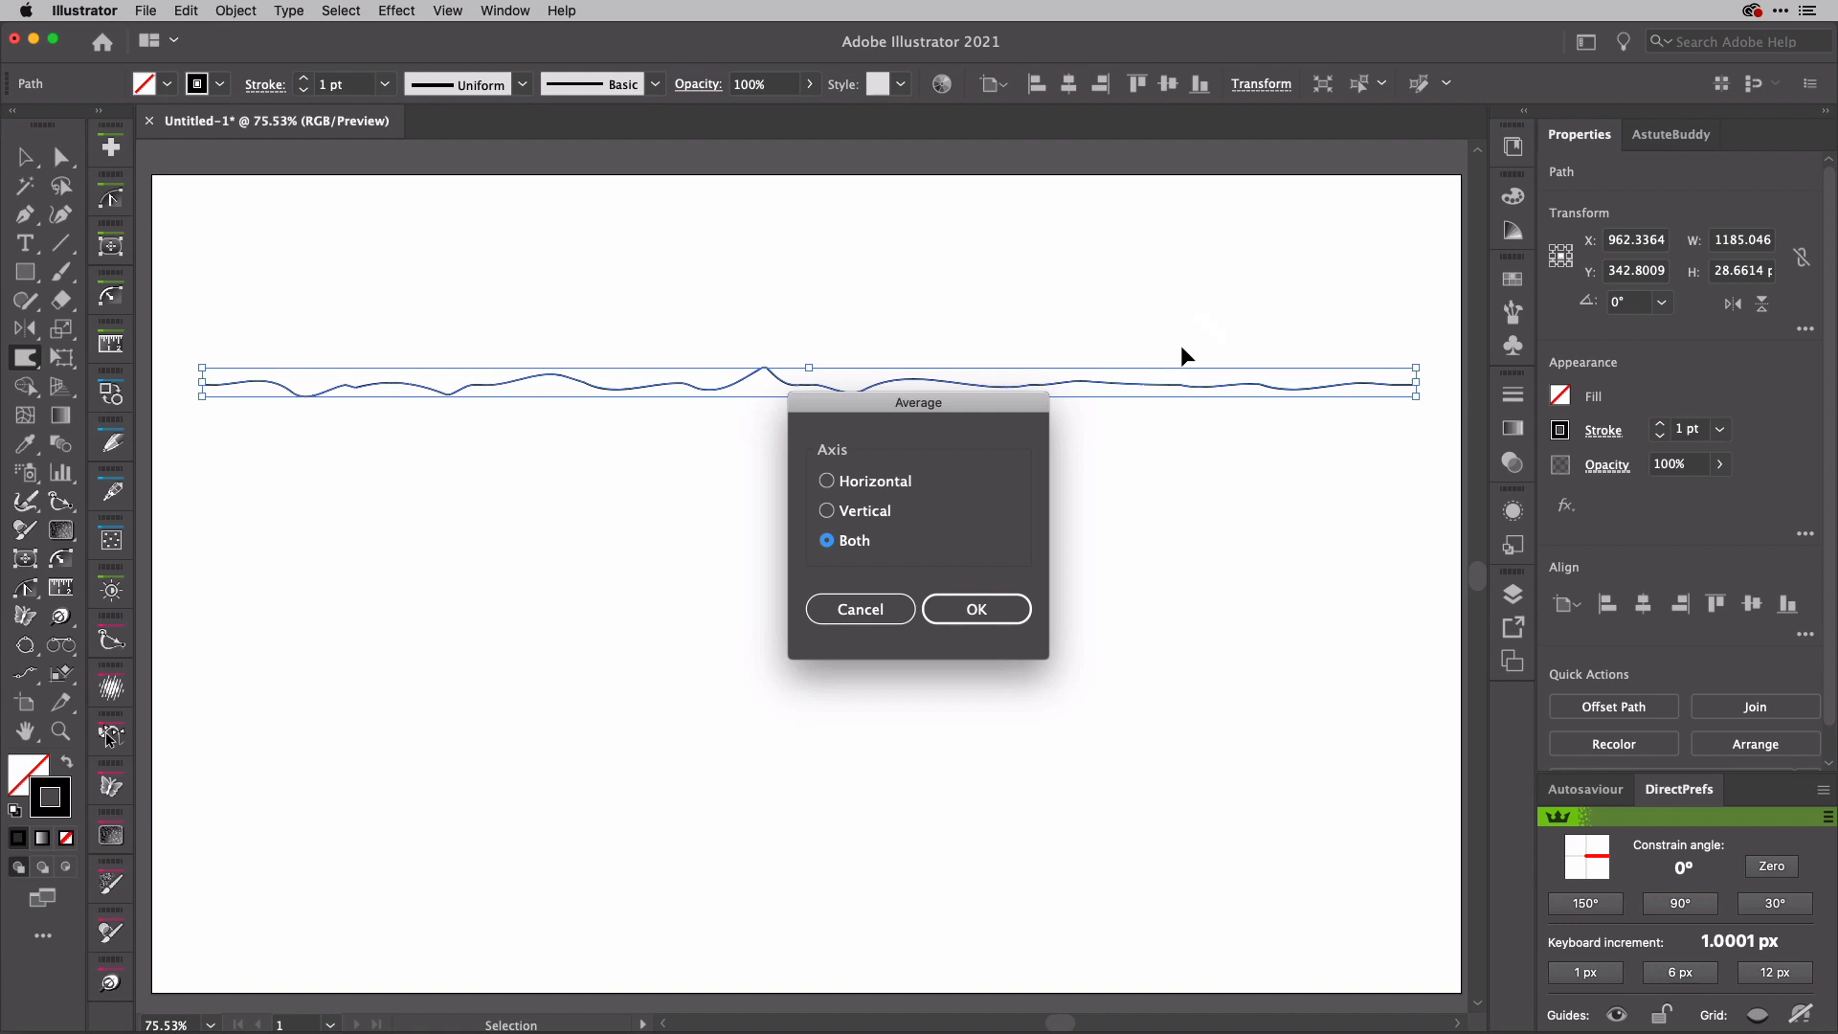
pyautogui.click(901, 486)
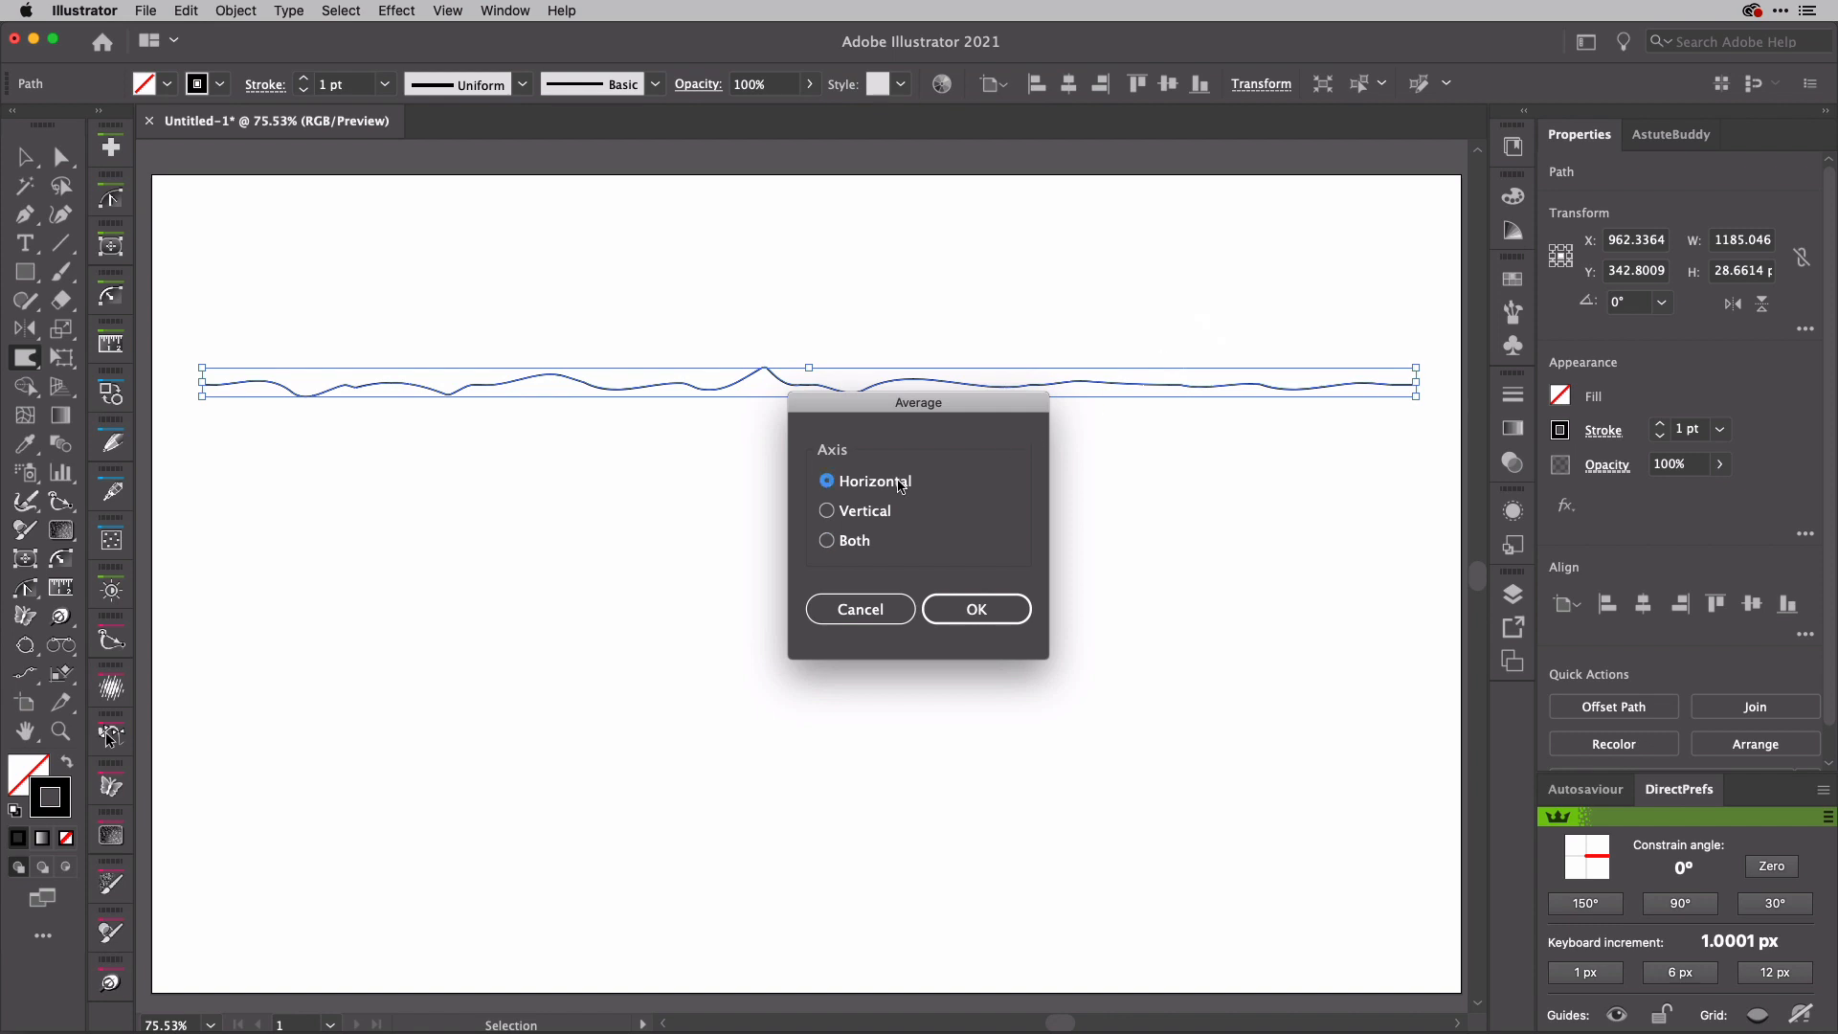
pyautogui.click(976, 609)
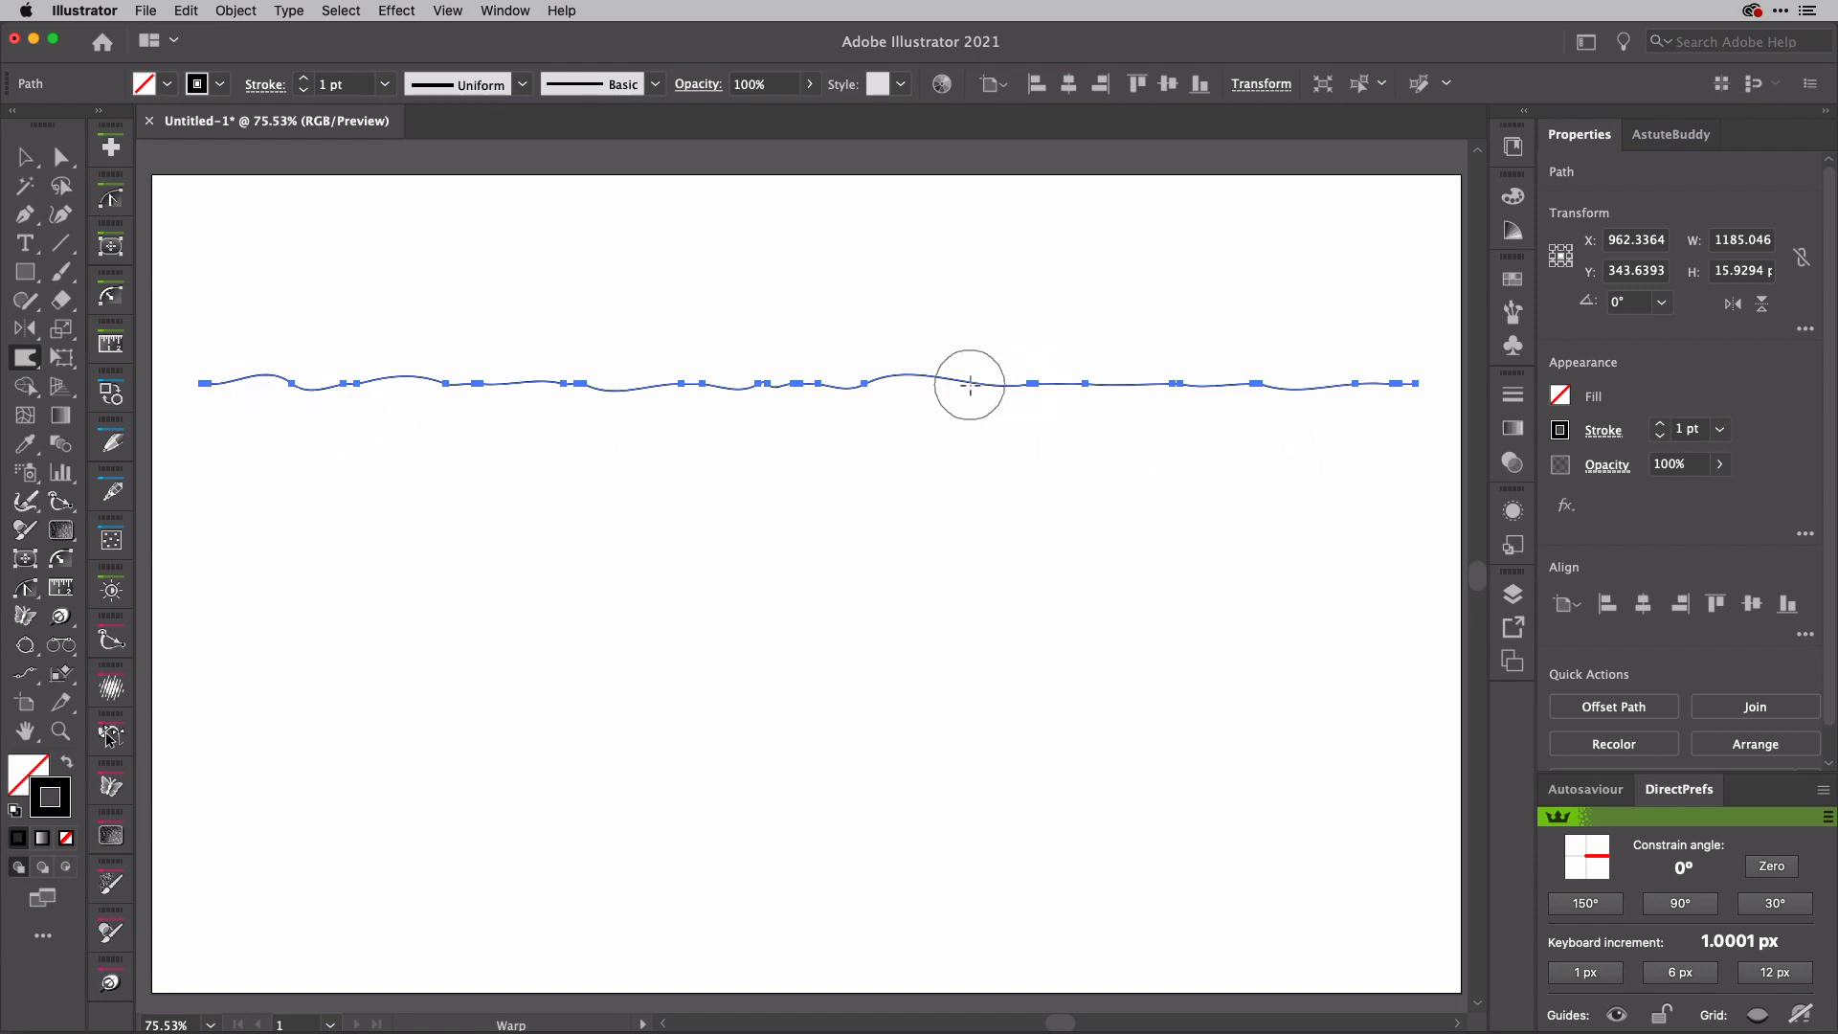
# Step: Reflect a copy of the wavy path across the horizontal axis from its left endpoint, and flip the copy along the horizontal axis
pyautogui.click(26, 159)
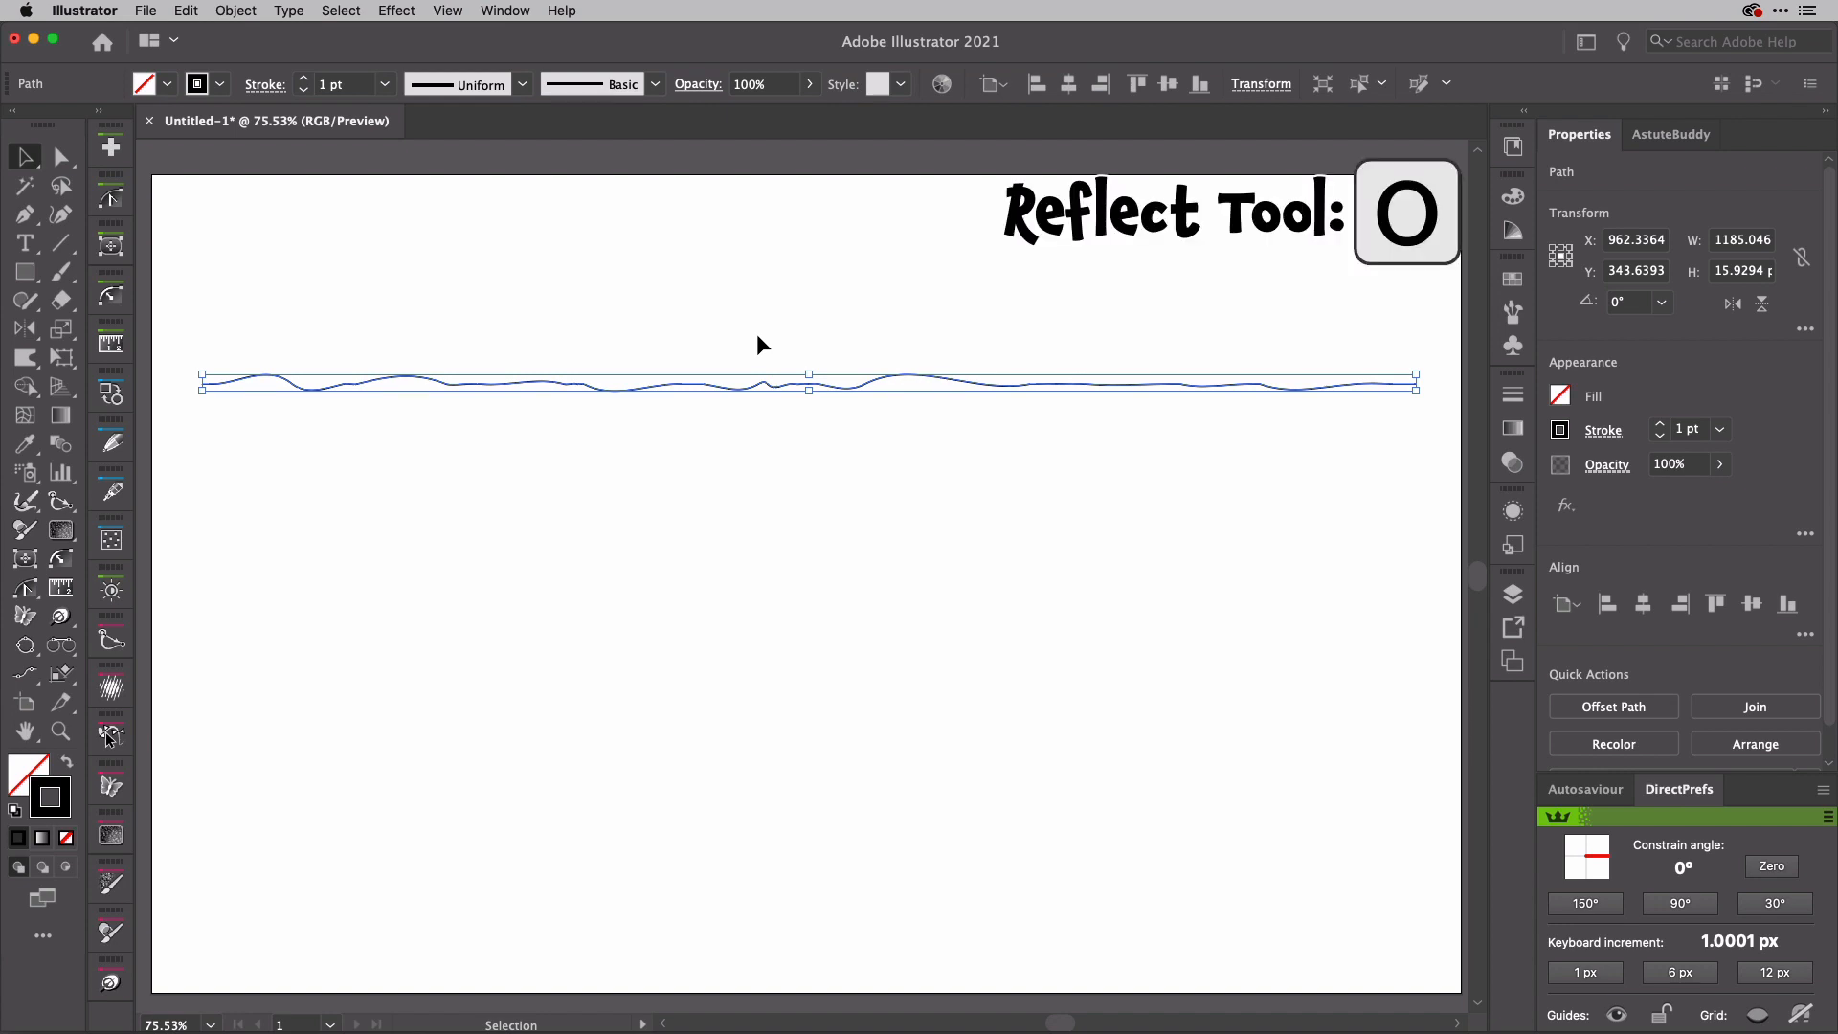
pyautogui.press('o')
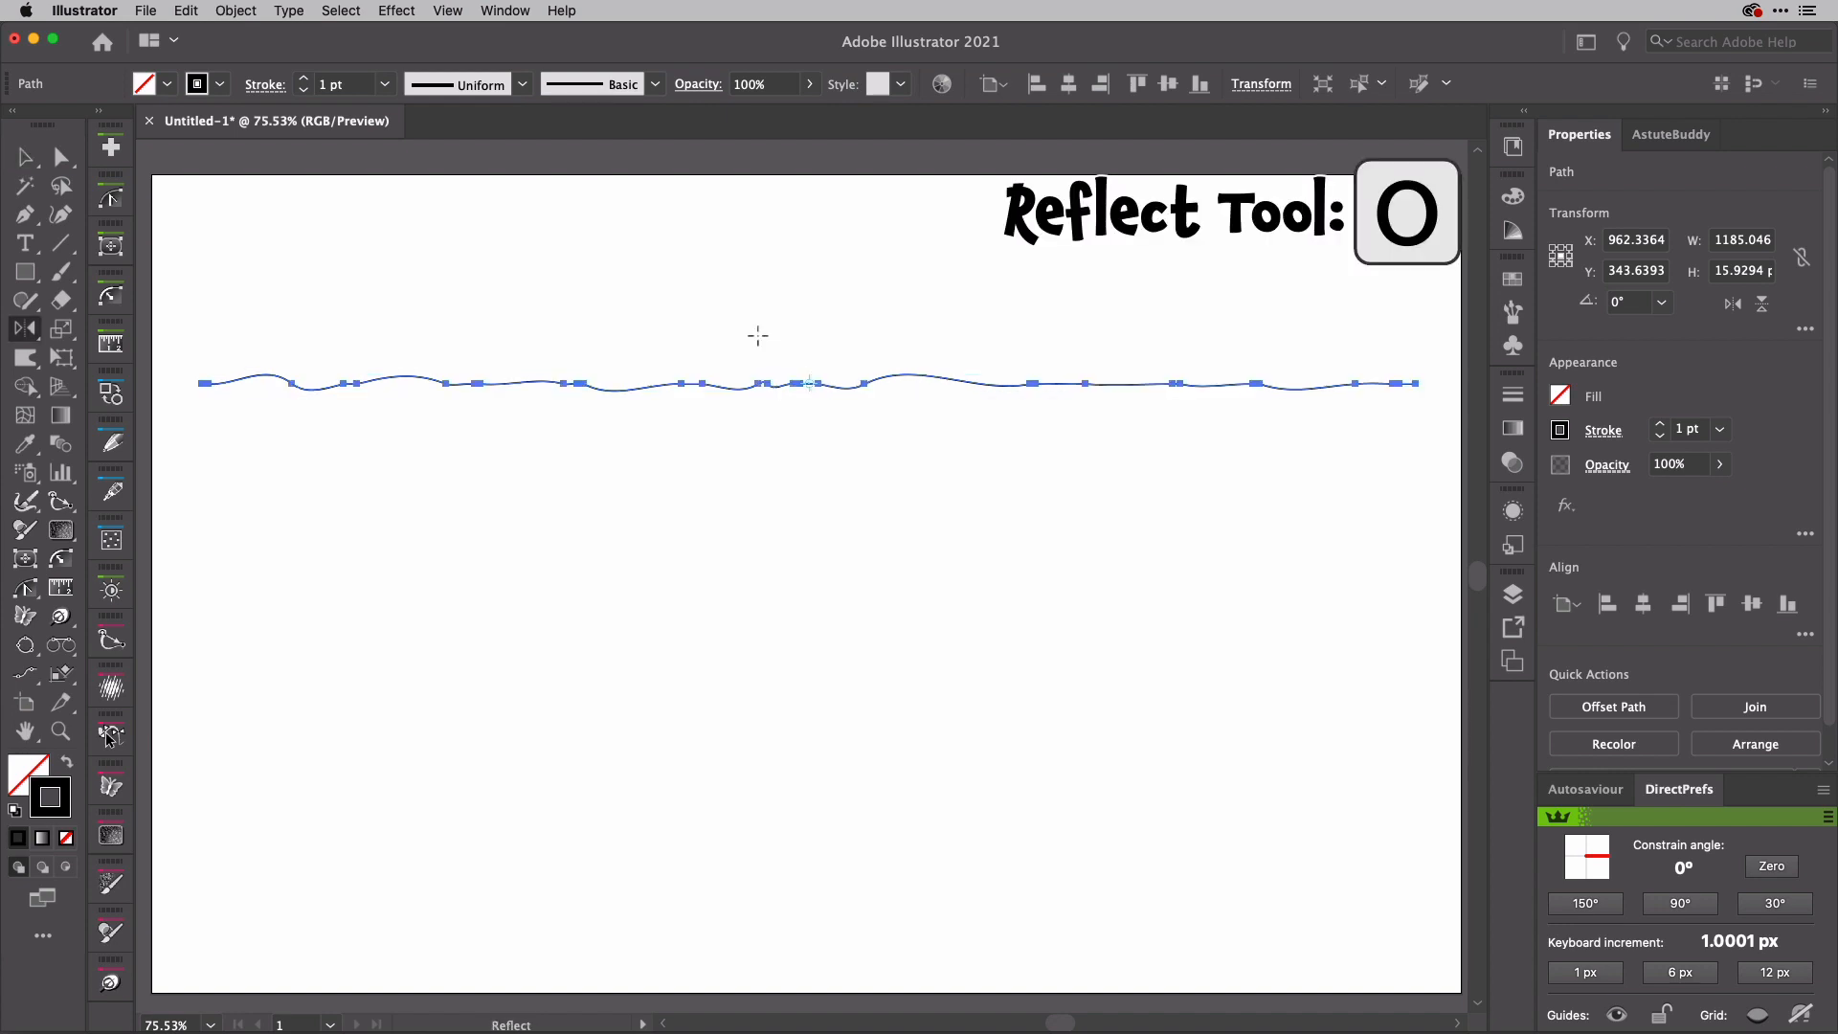
pyautogui.keyDown('alt'); pyautogui.click(202, 383); pyautogui.keyUp('alt')
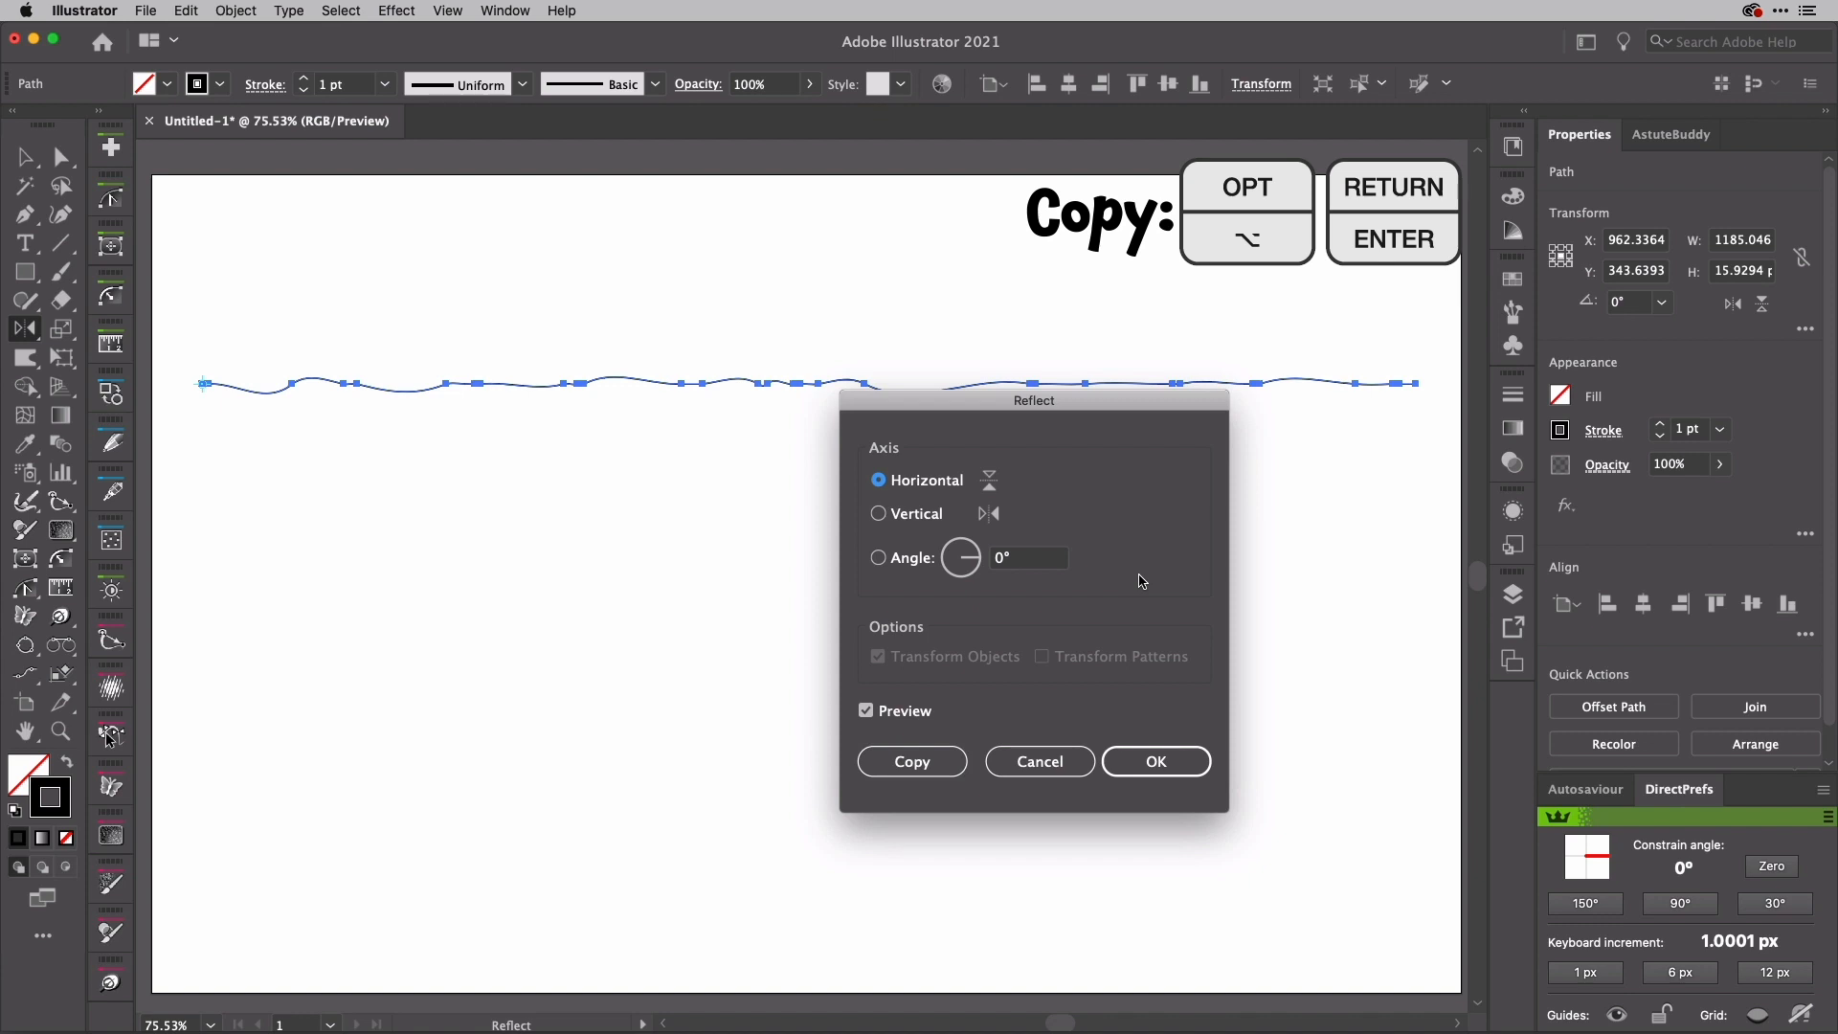
pyautogui.hotkey('alt', 'Return')
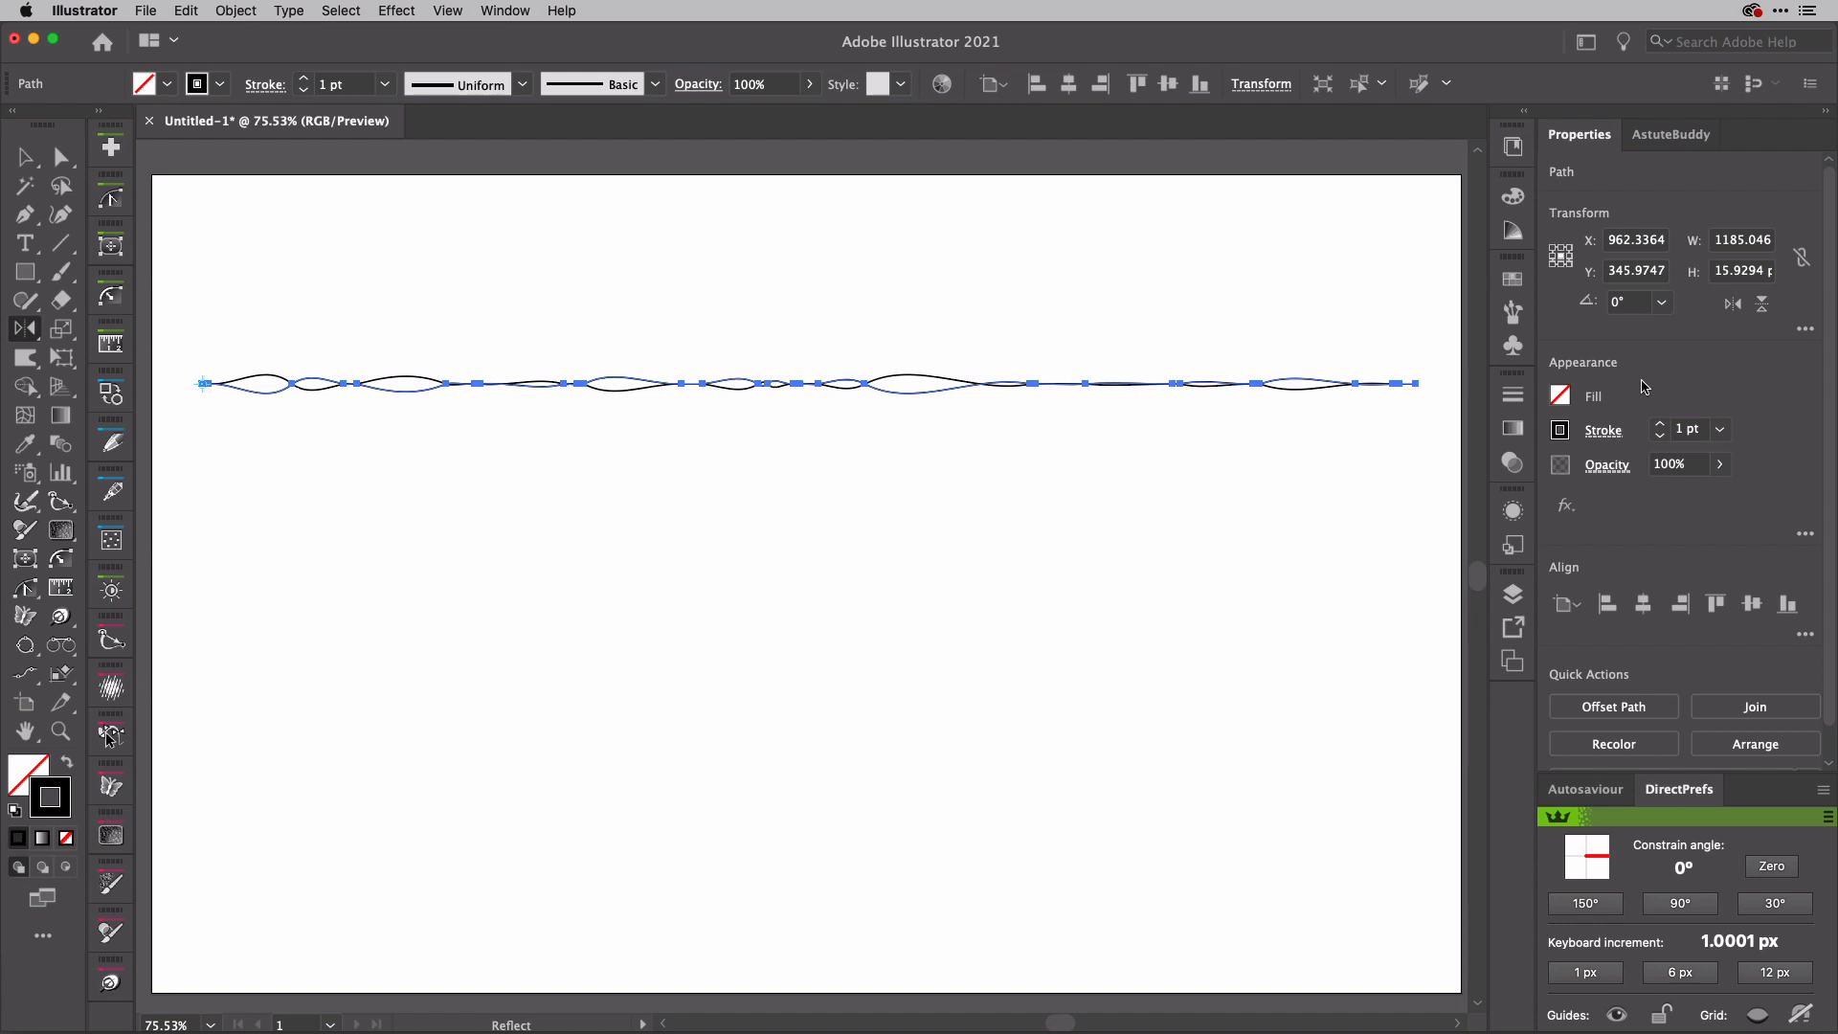
pyautogui.click(1738, 306)
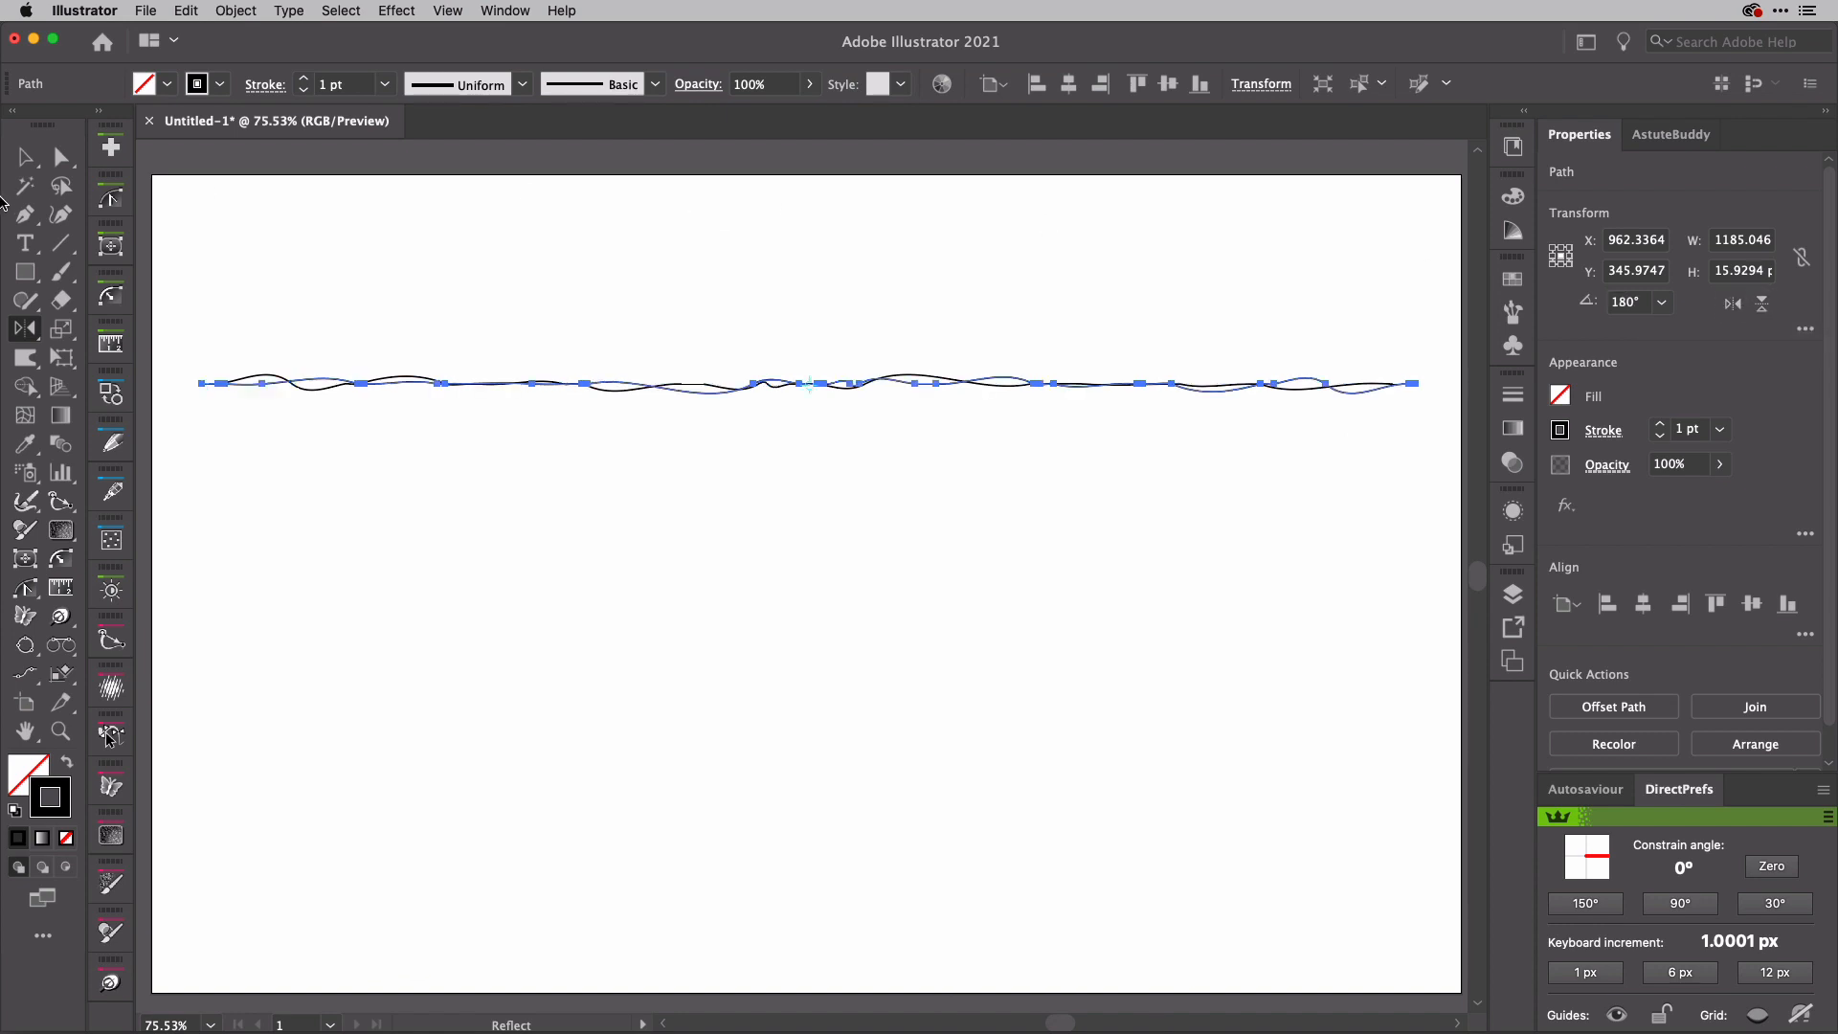
pyautogui.click(27, 161)
pyautogui.click(465, 319)
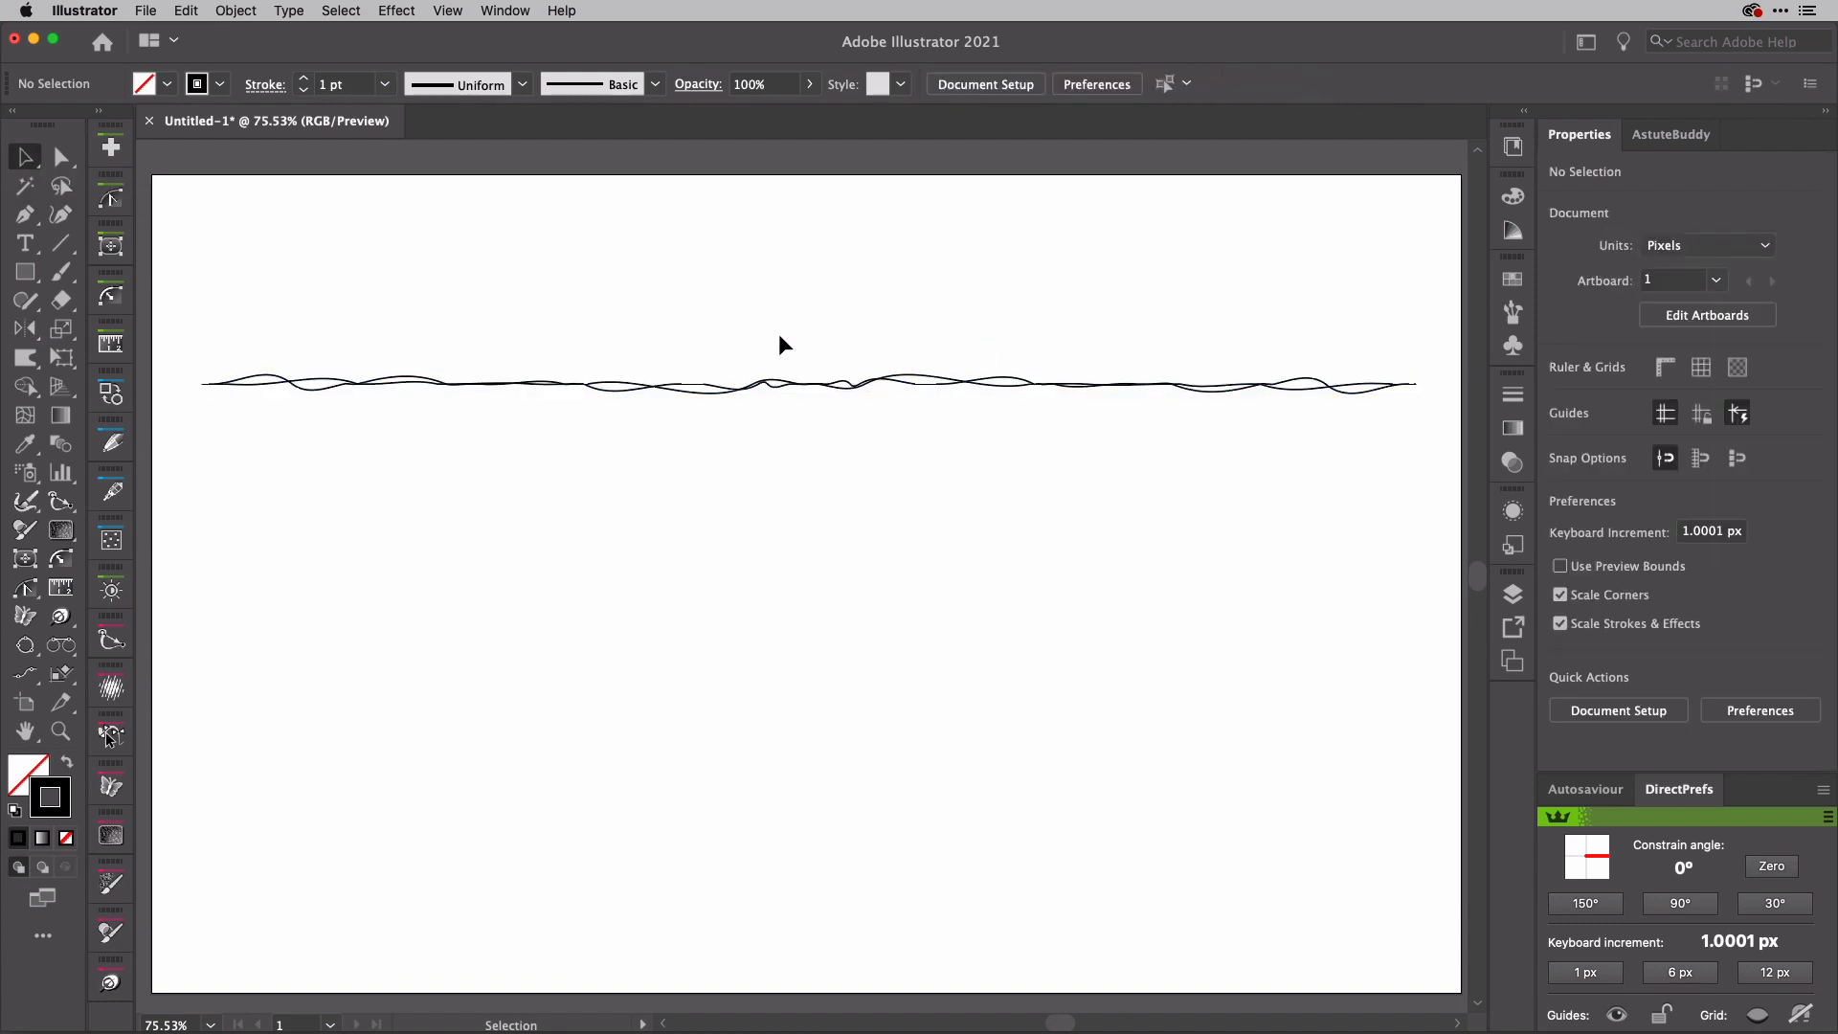
# Step: Join the two overlapping wavy paths into one and place a copy above it, squashed to about 9 px high
pyautogui.moveTo(778, 333); pyautogui.dragTo(875, 448)
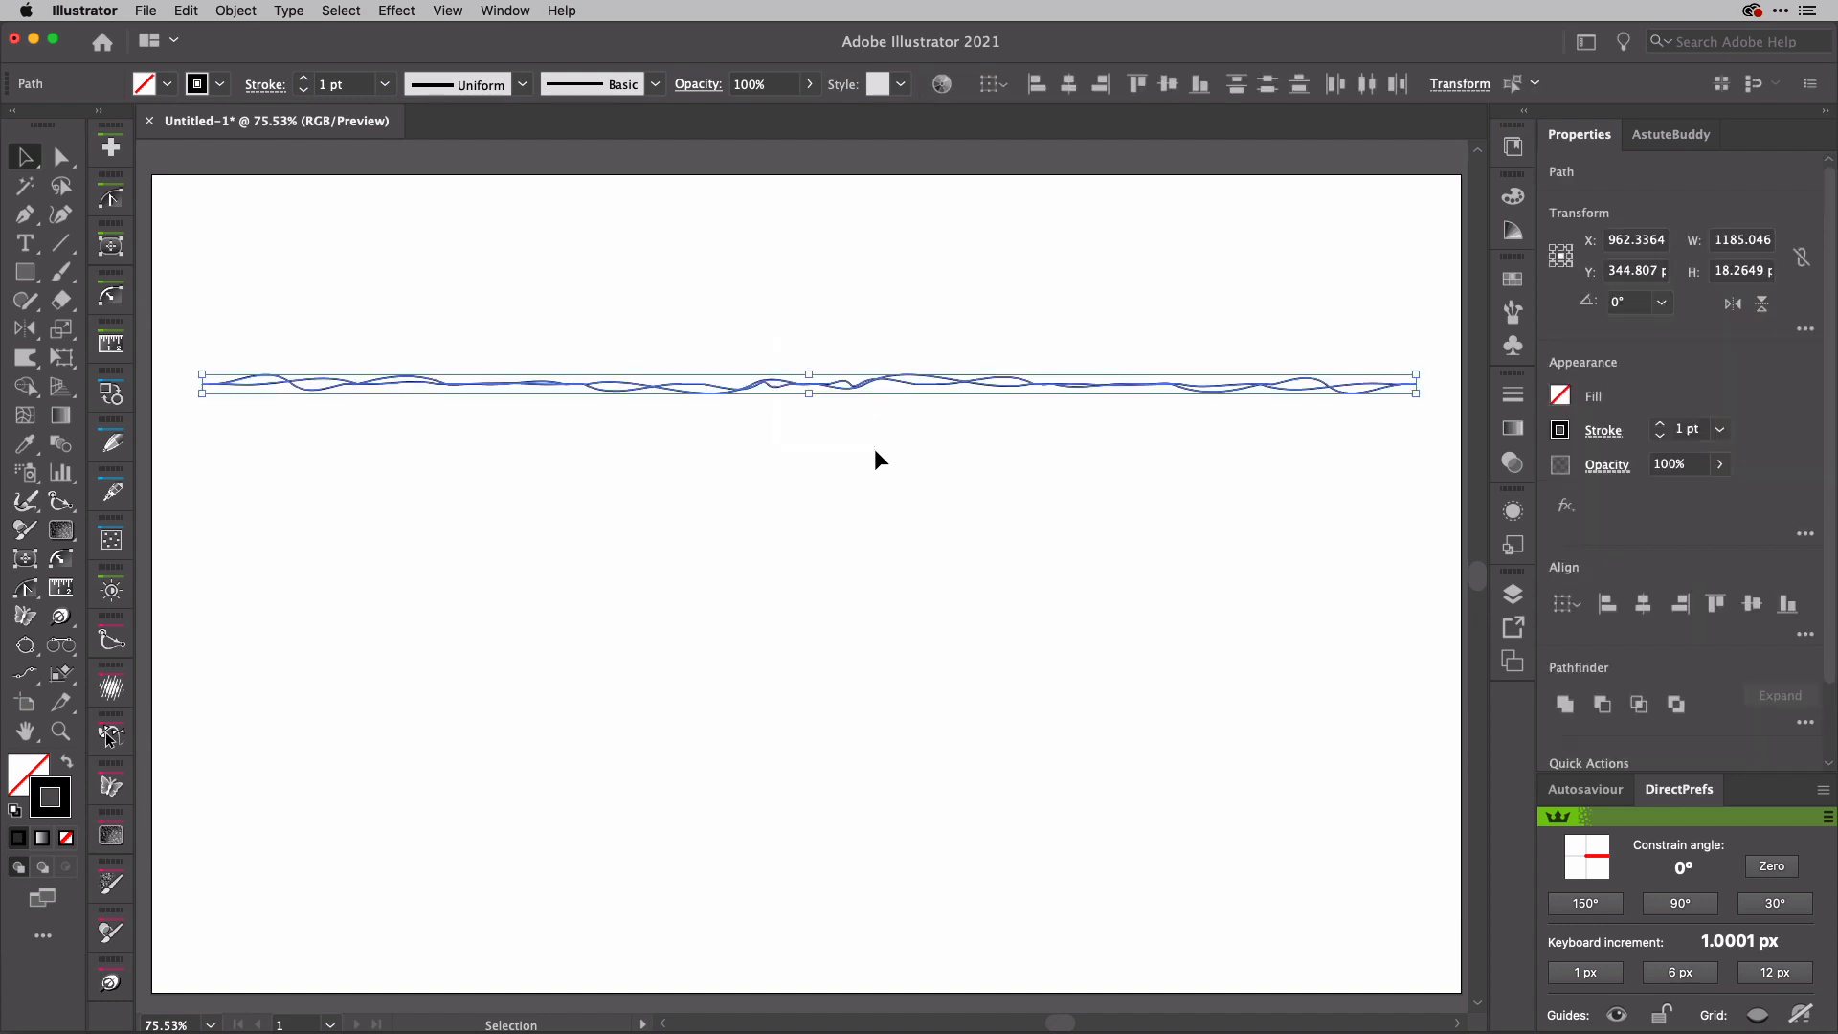
pyautogui.press('super+j')
pyautogui.press('a')
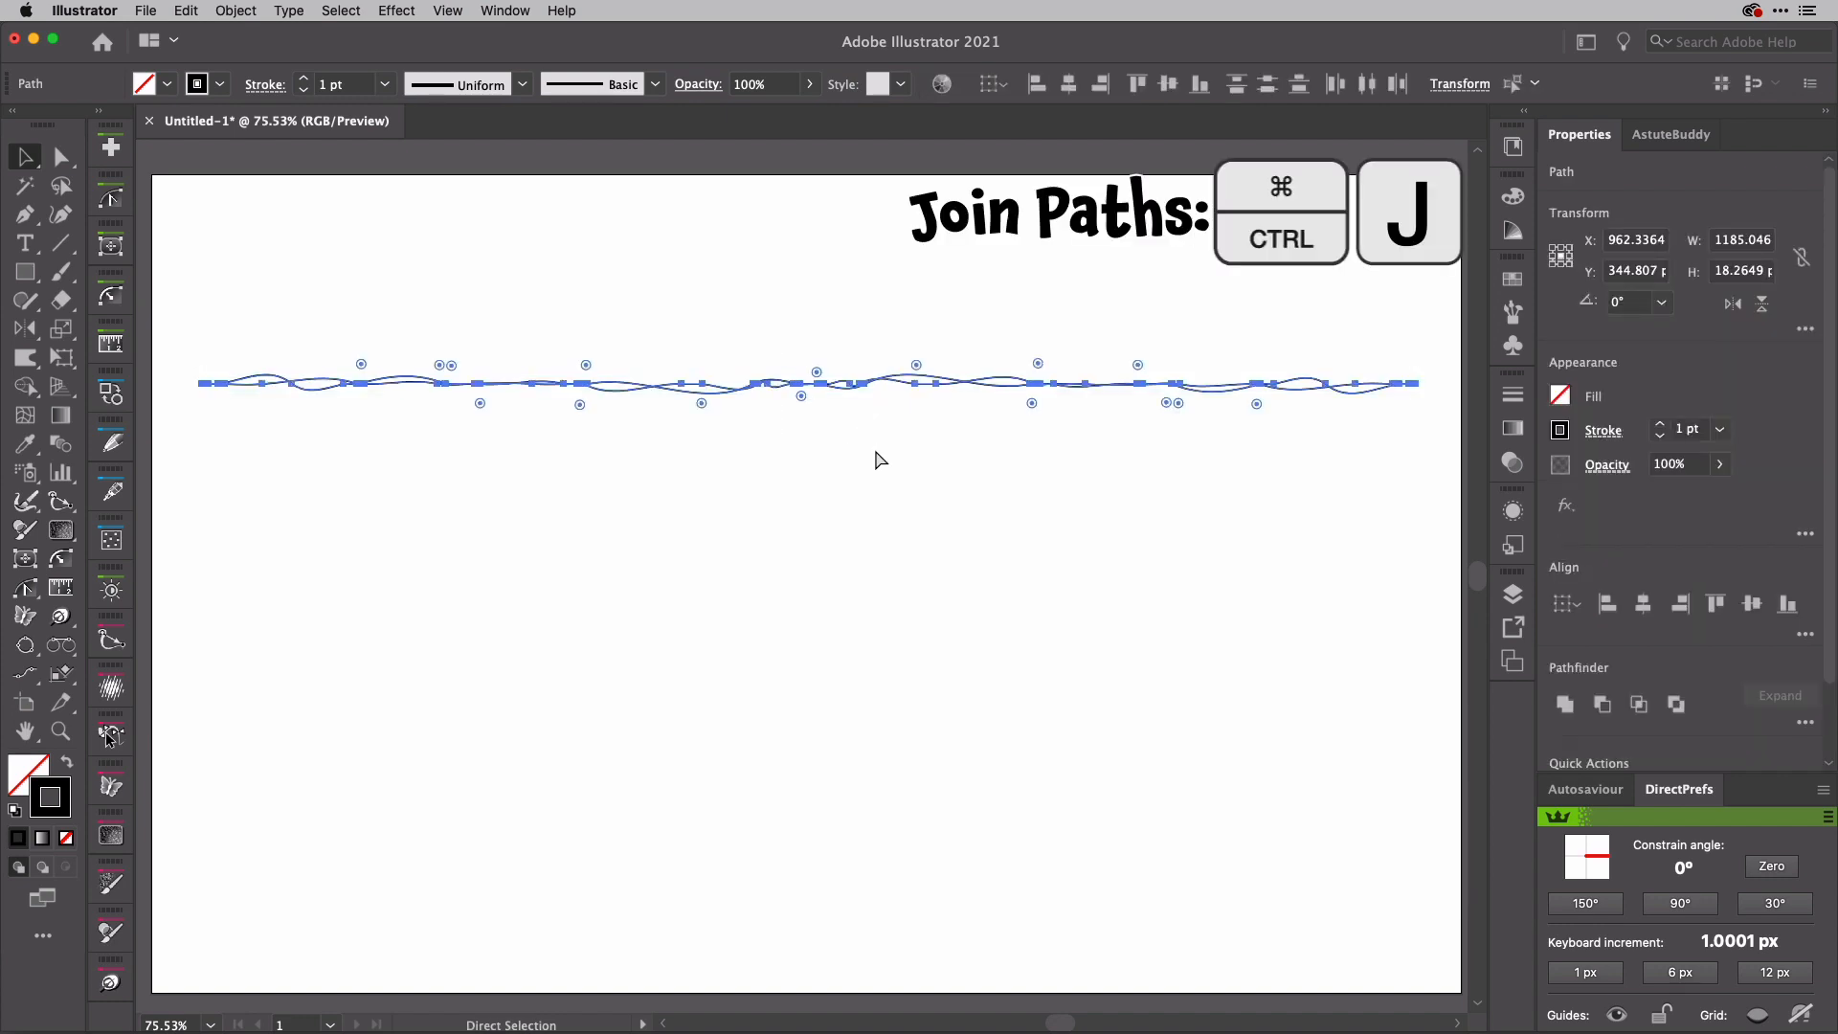
pyautogui.press('v')
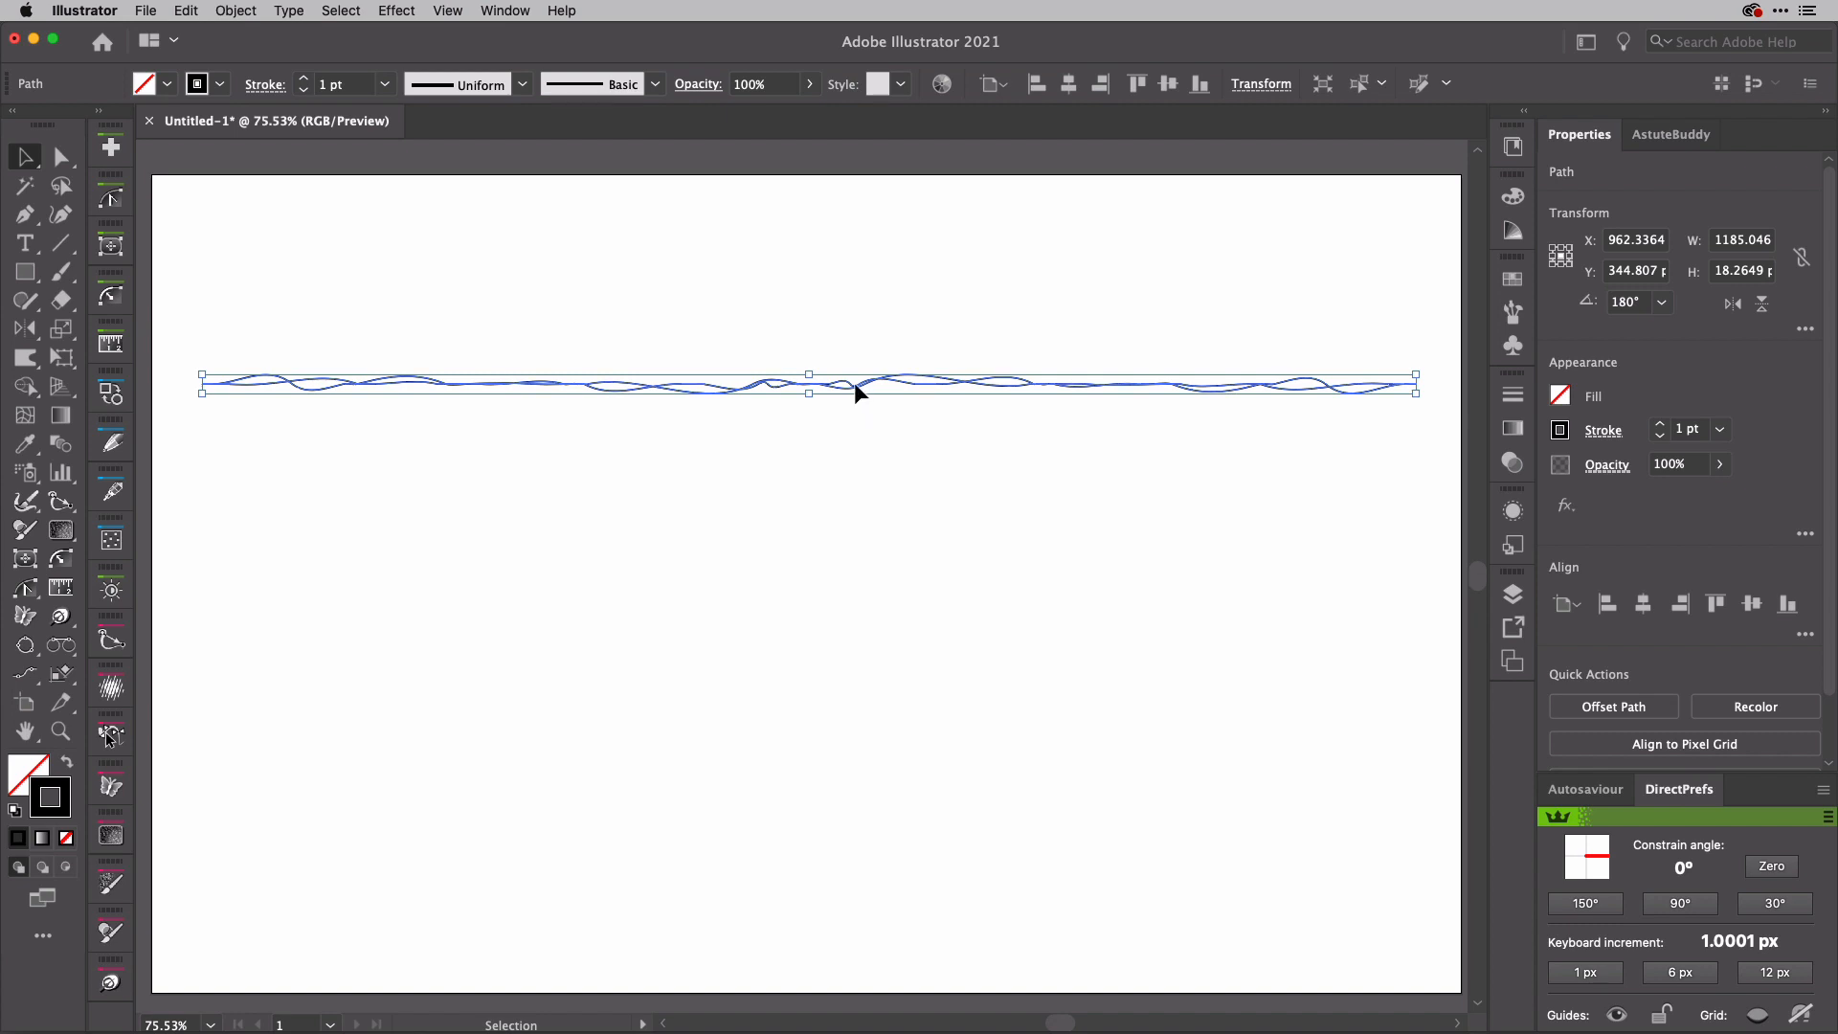
pyautogui.moveTo(854, 382)
pyautogui.mouseDown()
pyautogui.moveTo(860, 260)
pyautogui.moveTo(811, 260)
pyautogui.mouseUp()
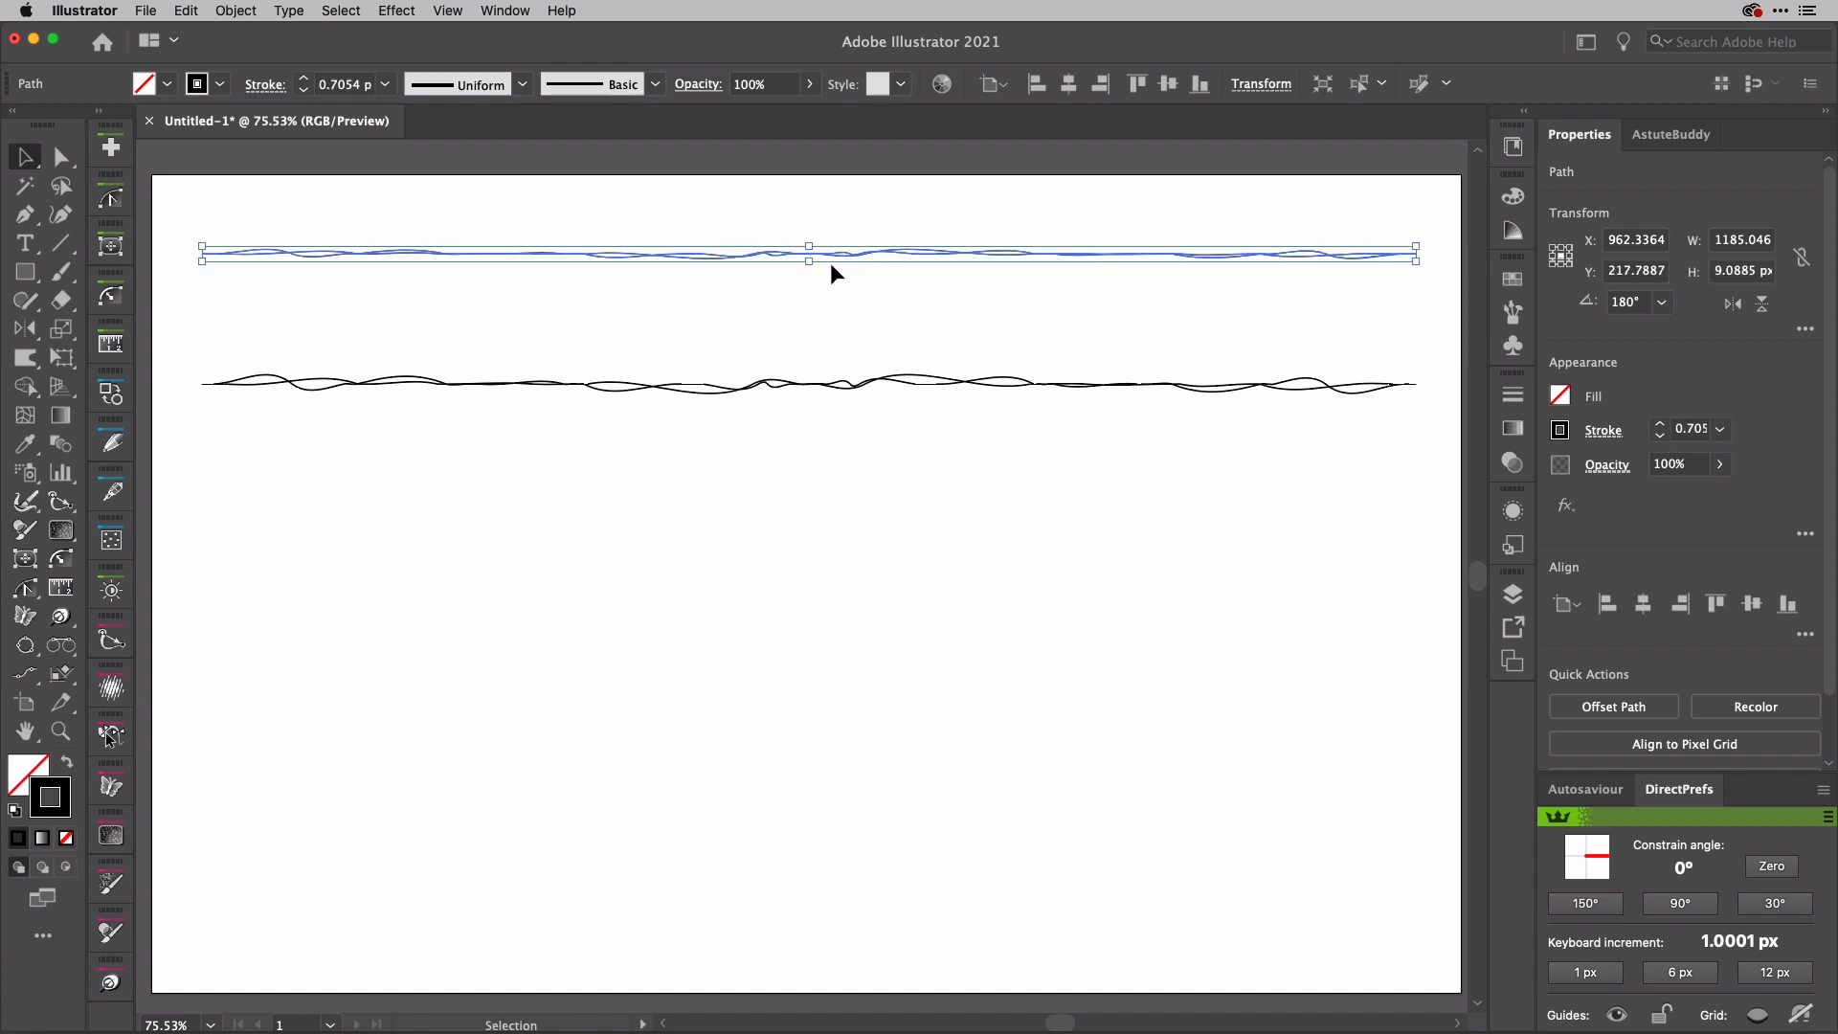
# Step: Create an art brush named Doodle 1 from the lower, taller wavy path, with the colorization method set to Tints
pyautogui.click(885, 382)
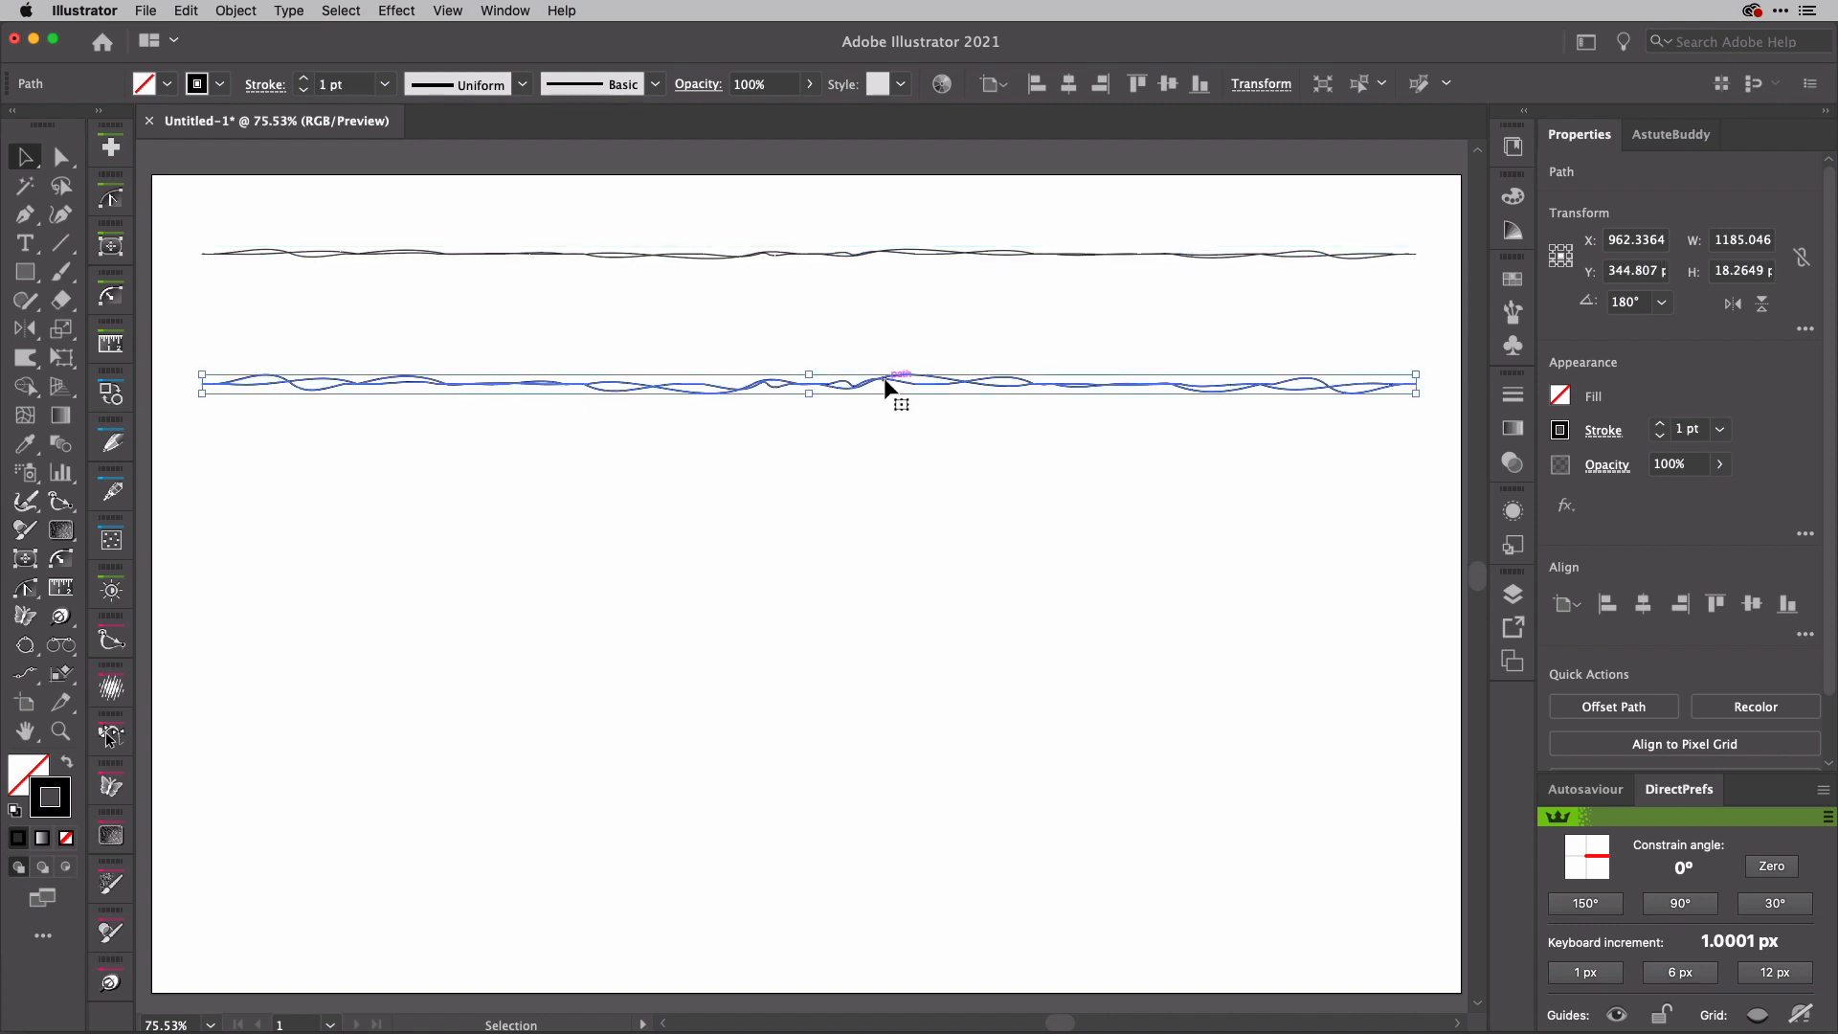
pyautogui.click(1513, 312)
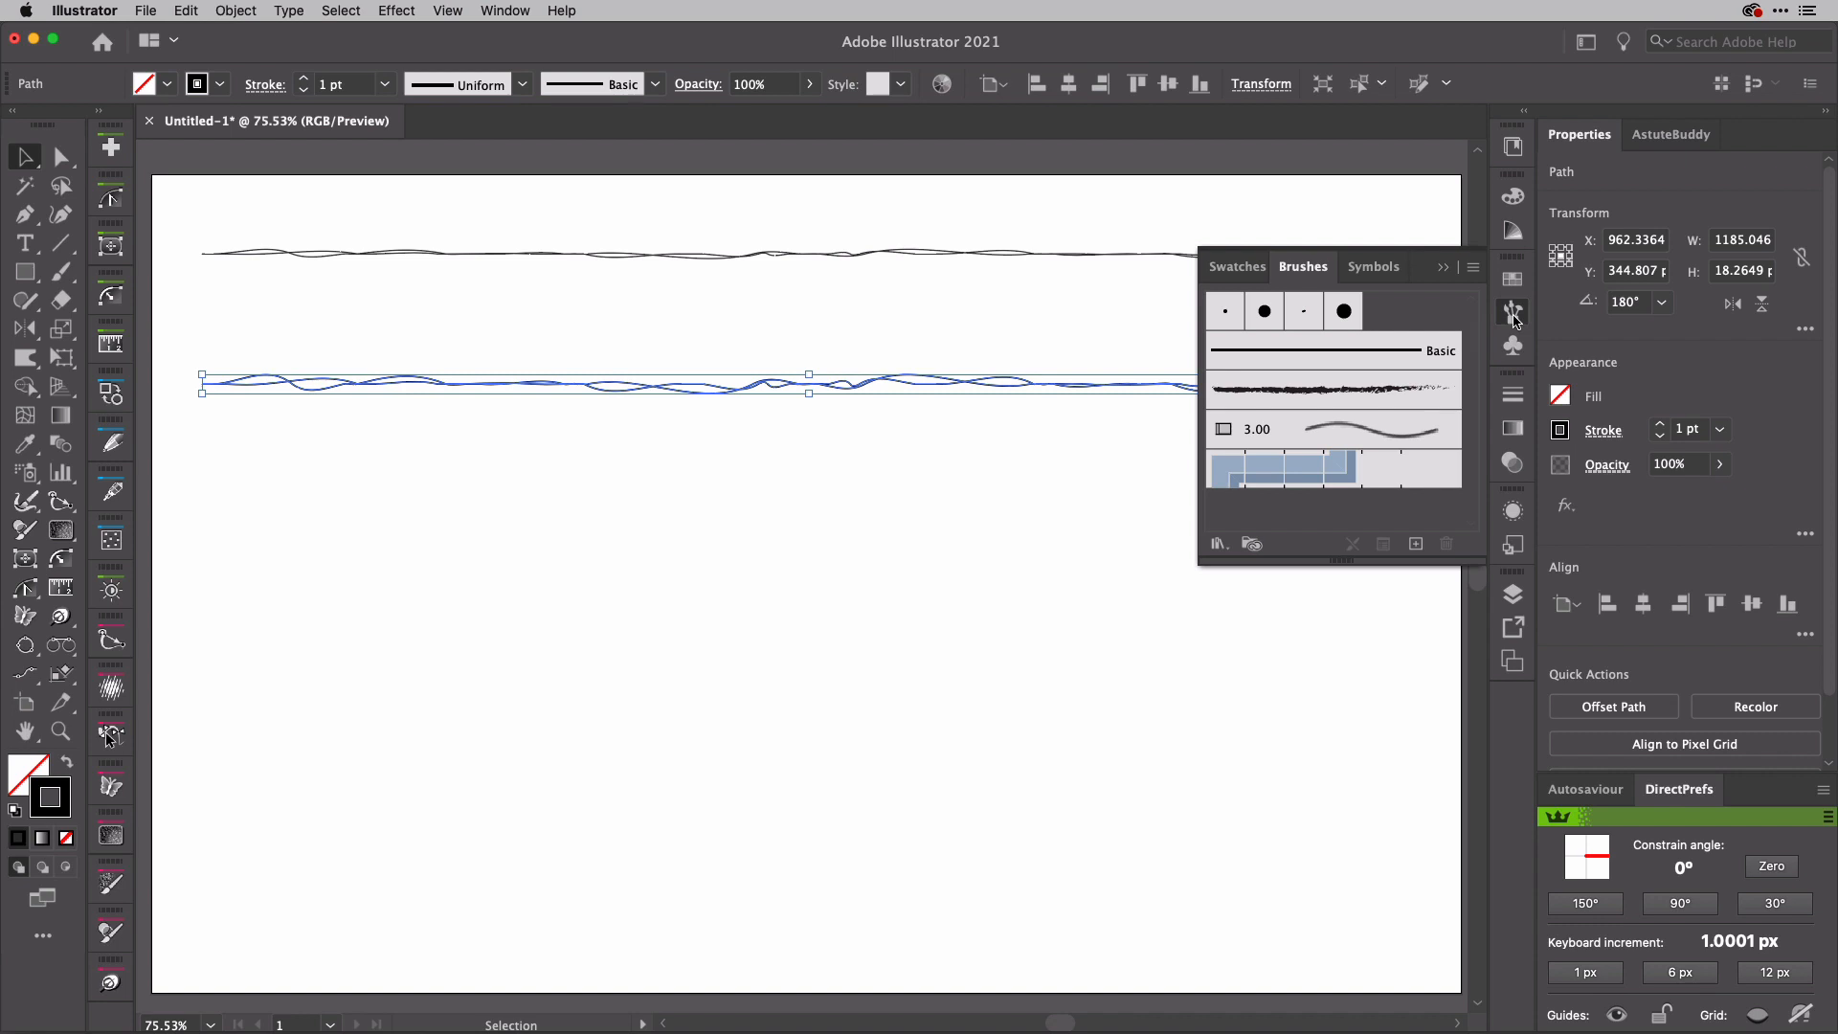
pyautogui.click(1416, 546)
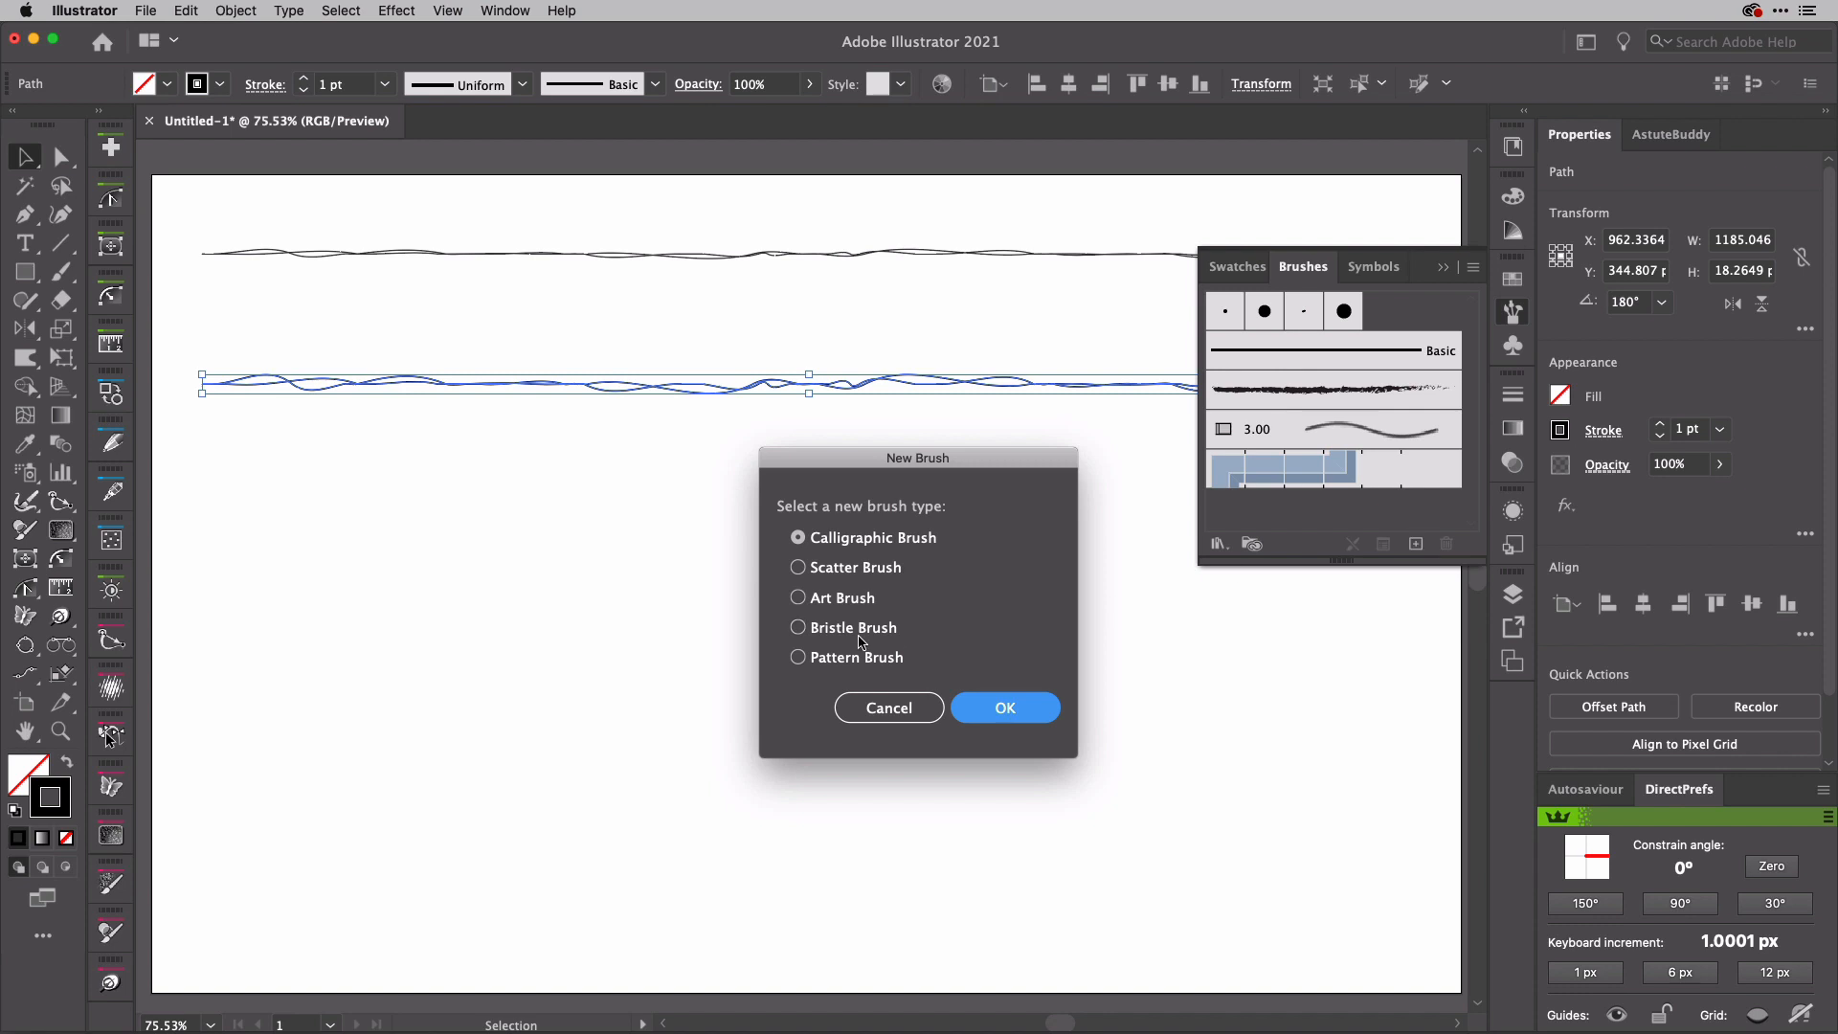
pyautogui.click(853, 603)
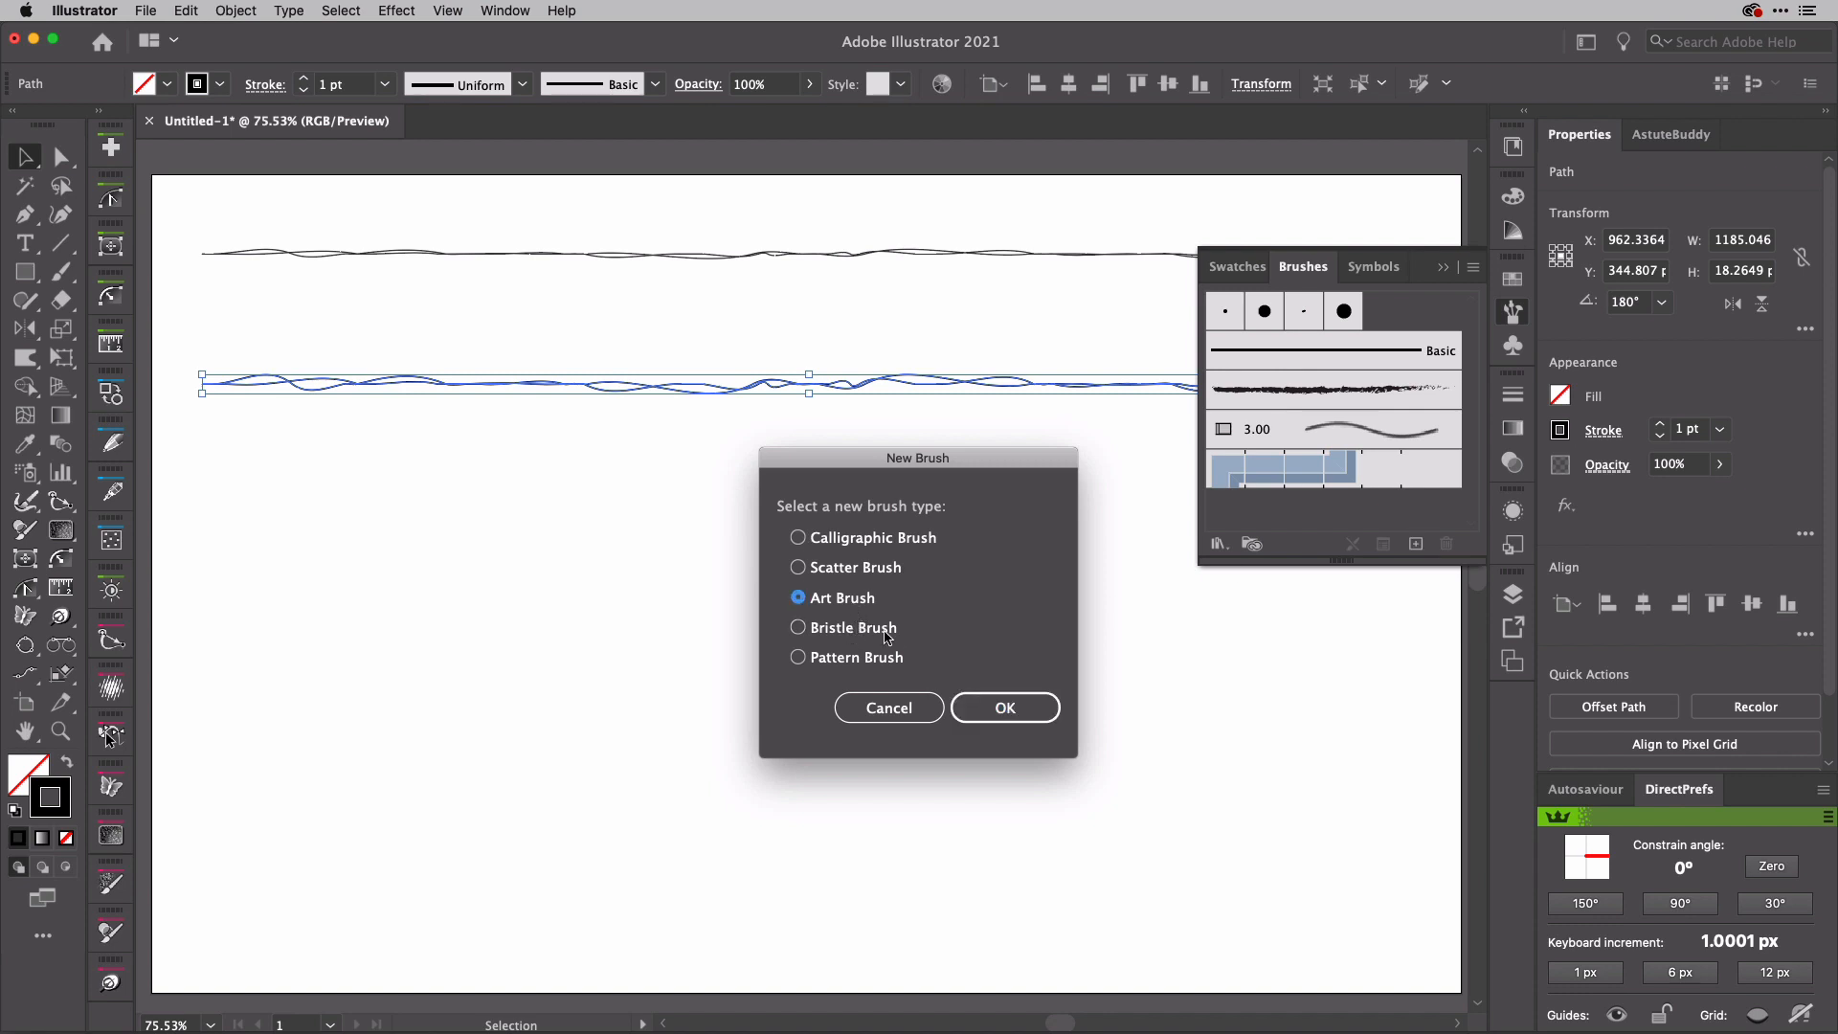
pyautogui.click(1006, 709)
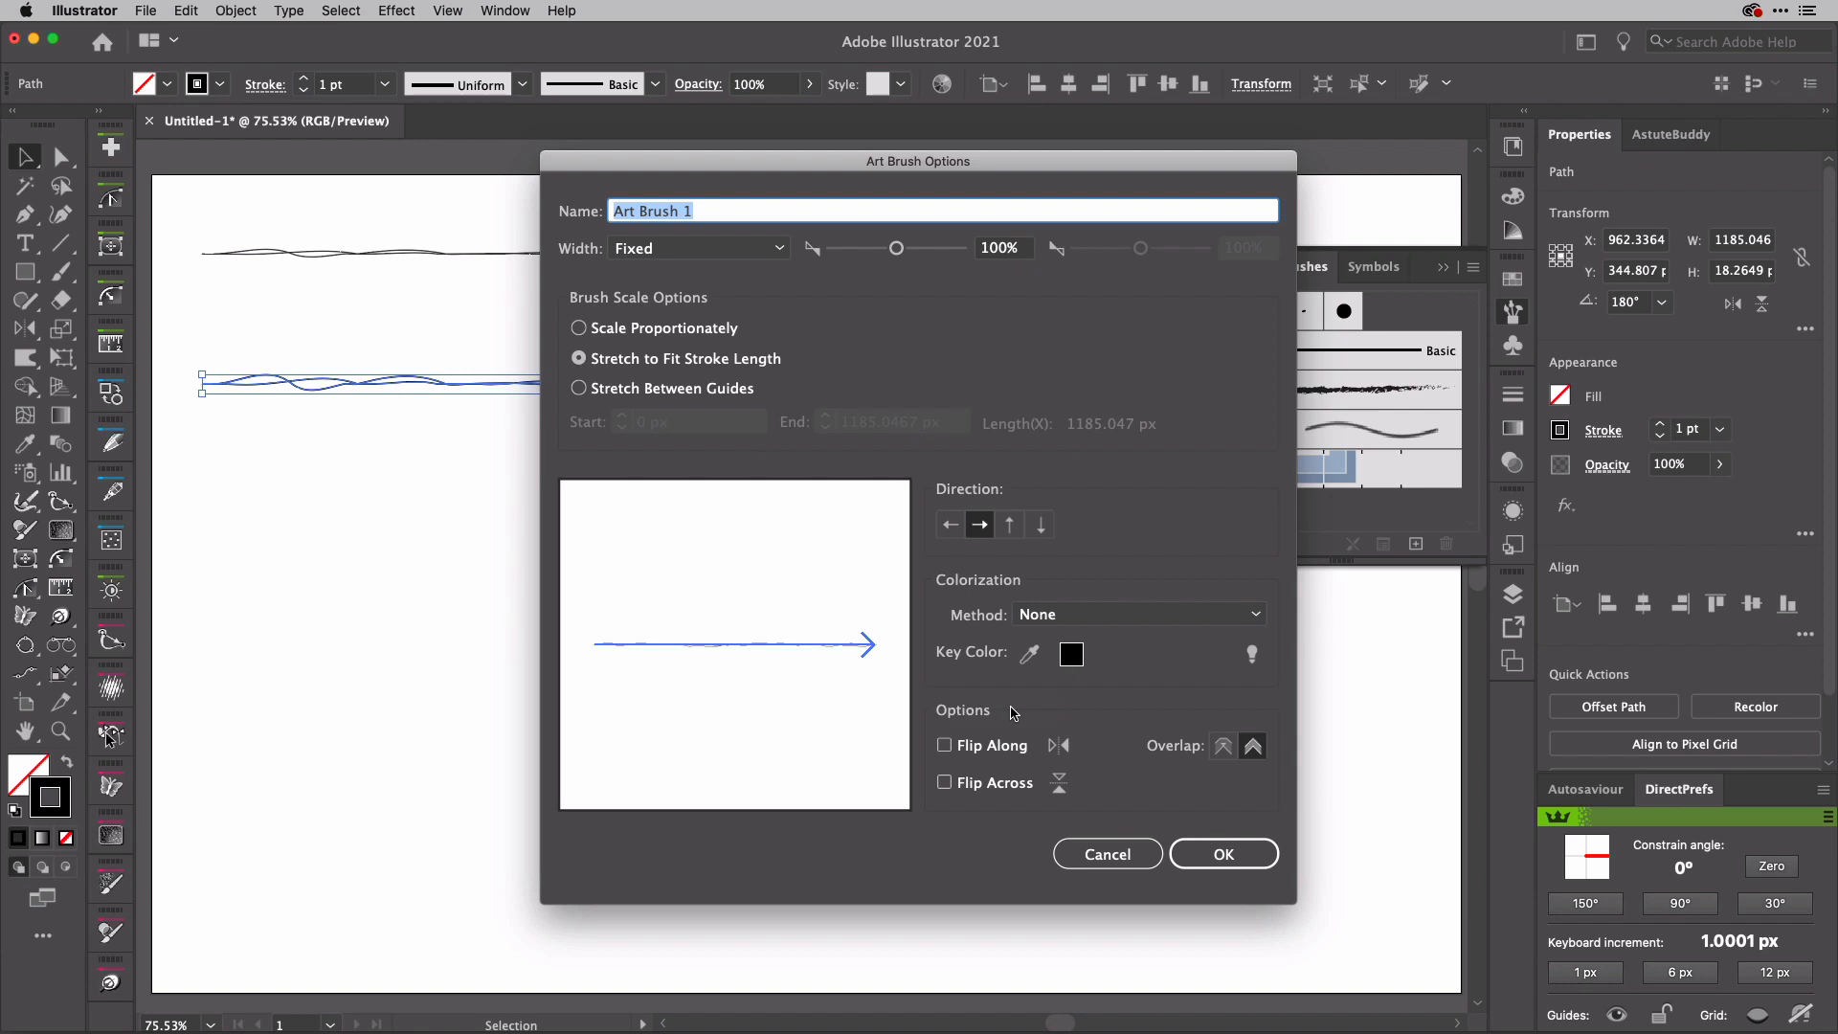
pyautogui.write('Doodle 1')
pyautogui.click(1201, 617)
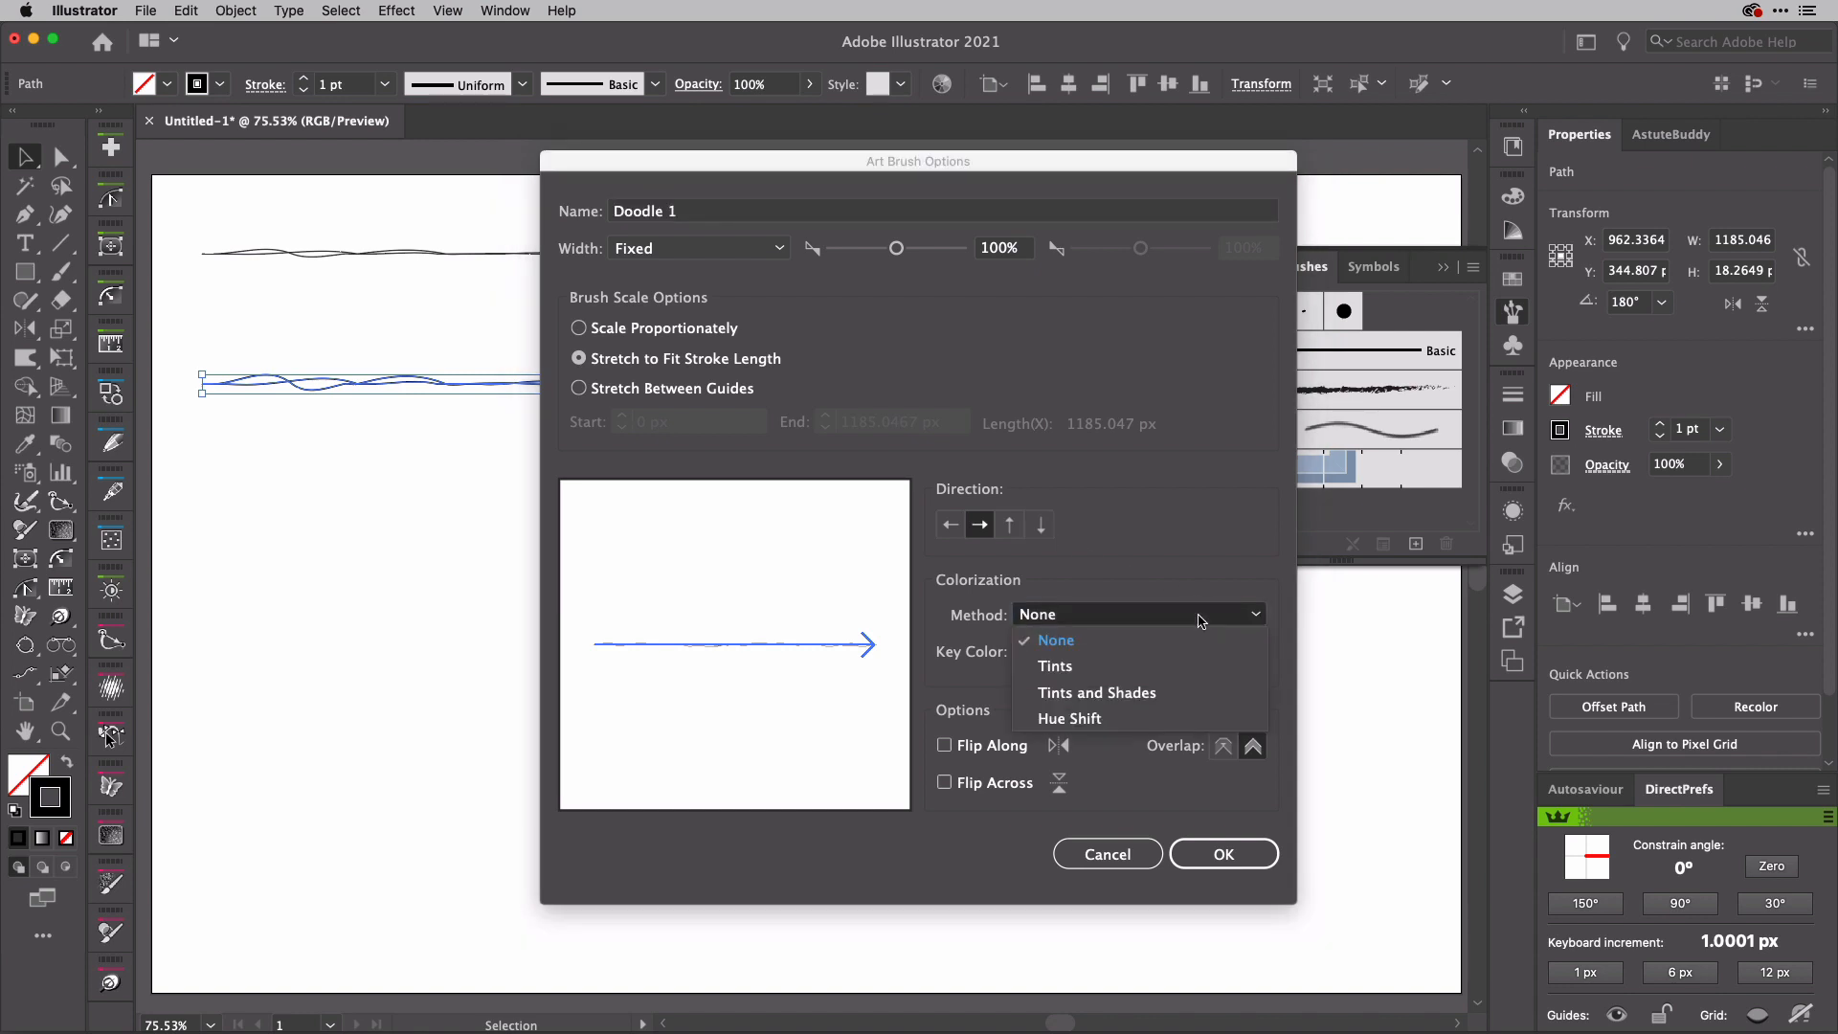
pyautogui.click(1179, 665)
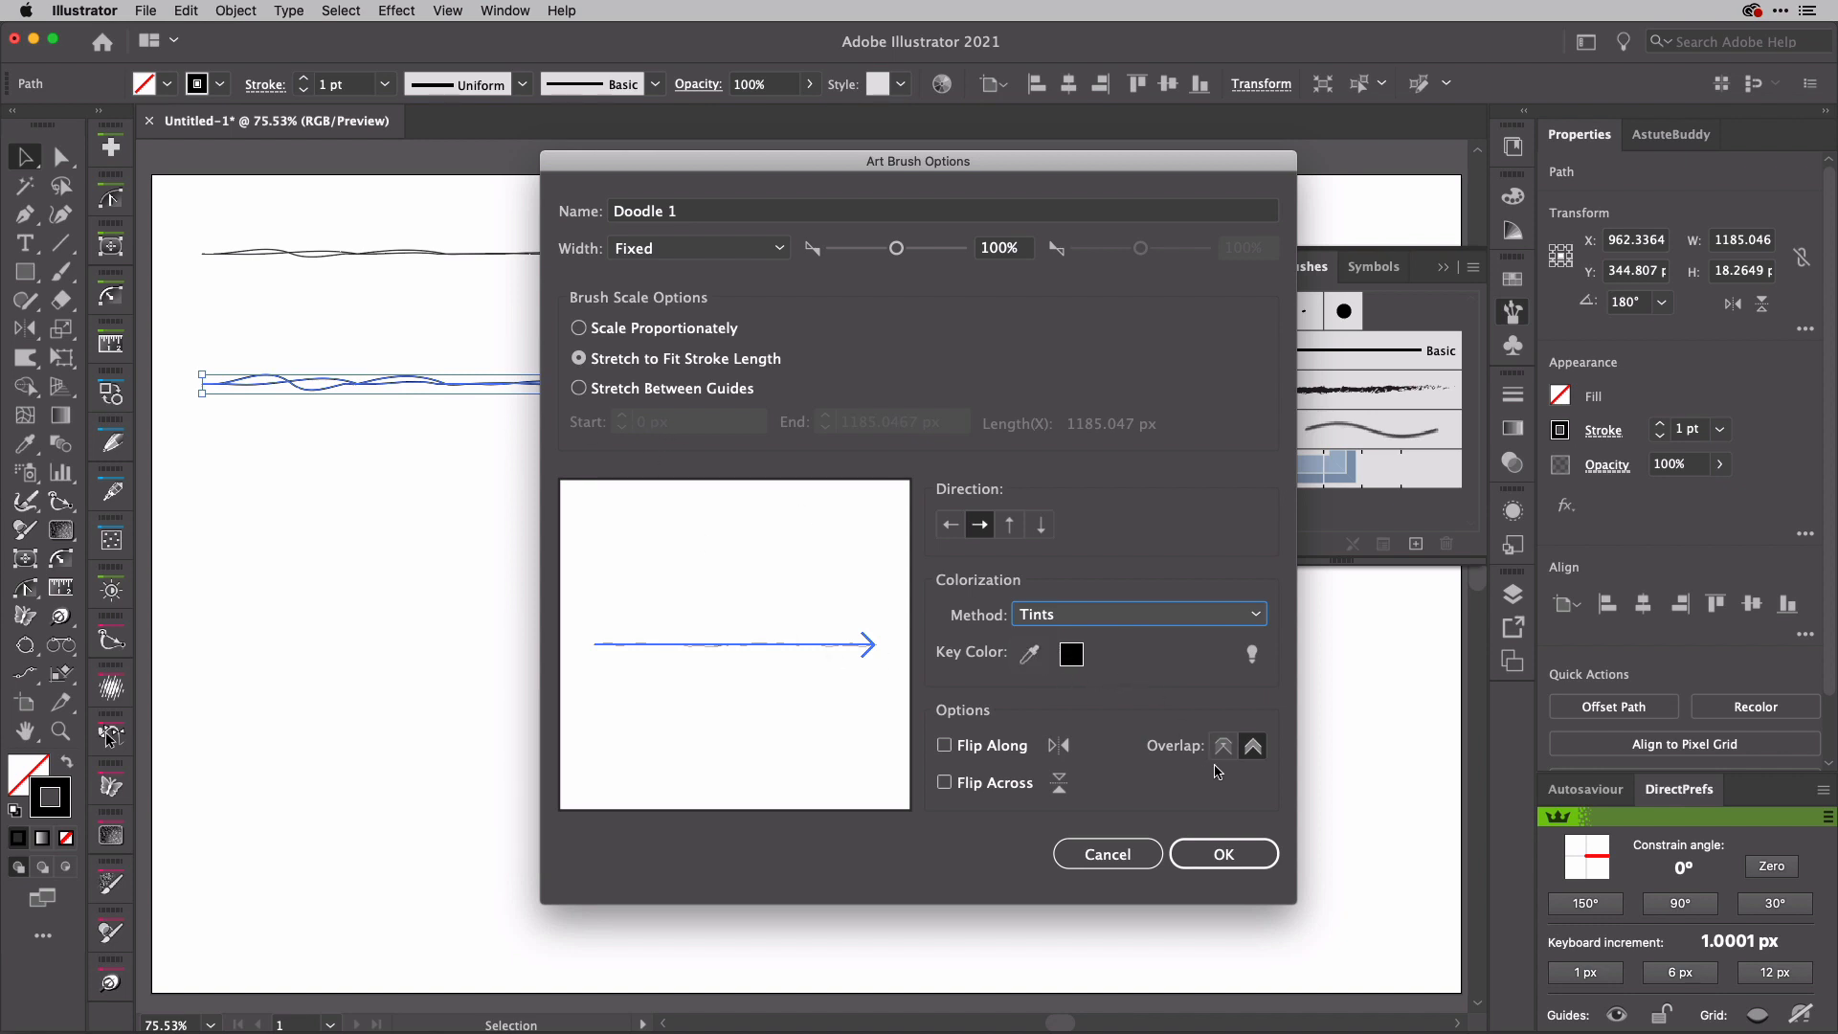
pyautogui.click(1226, 852)
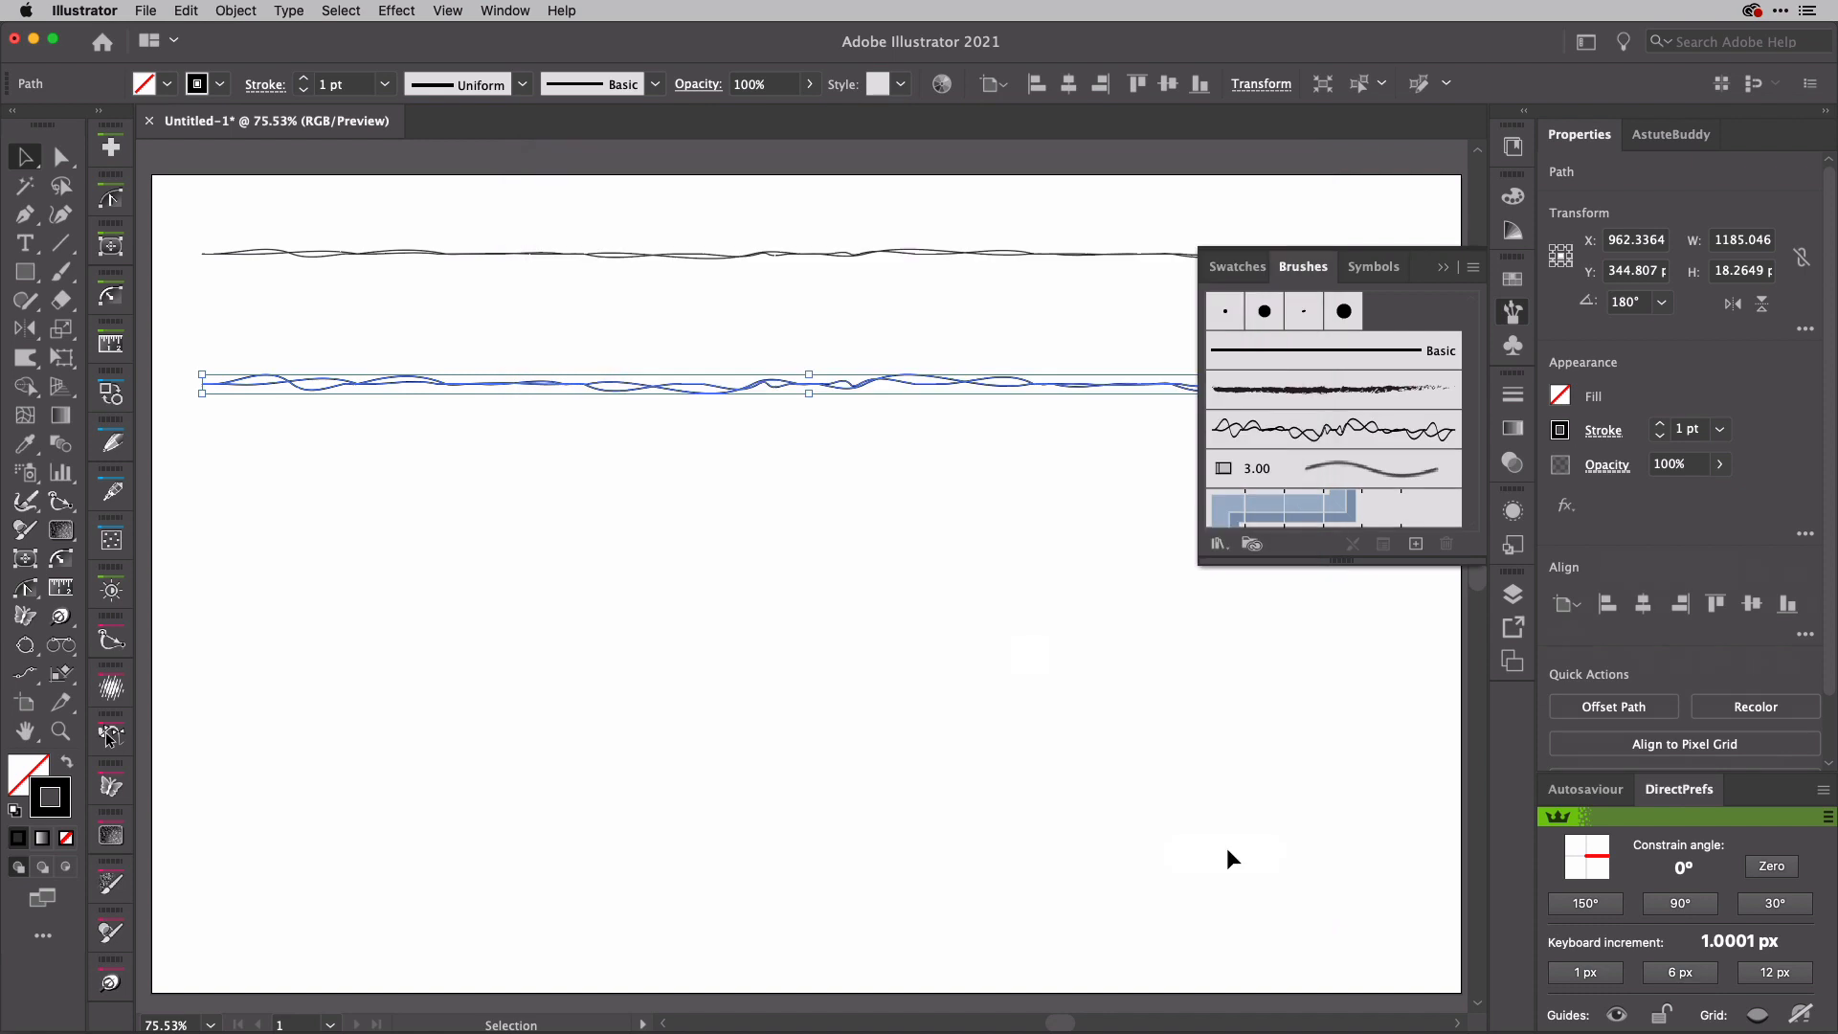
# Step: Create an art brush named Doodle 2 from the upper, flatter wavy path, with the colorization method set to Tints
pyautogui.click(829, 252)
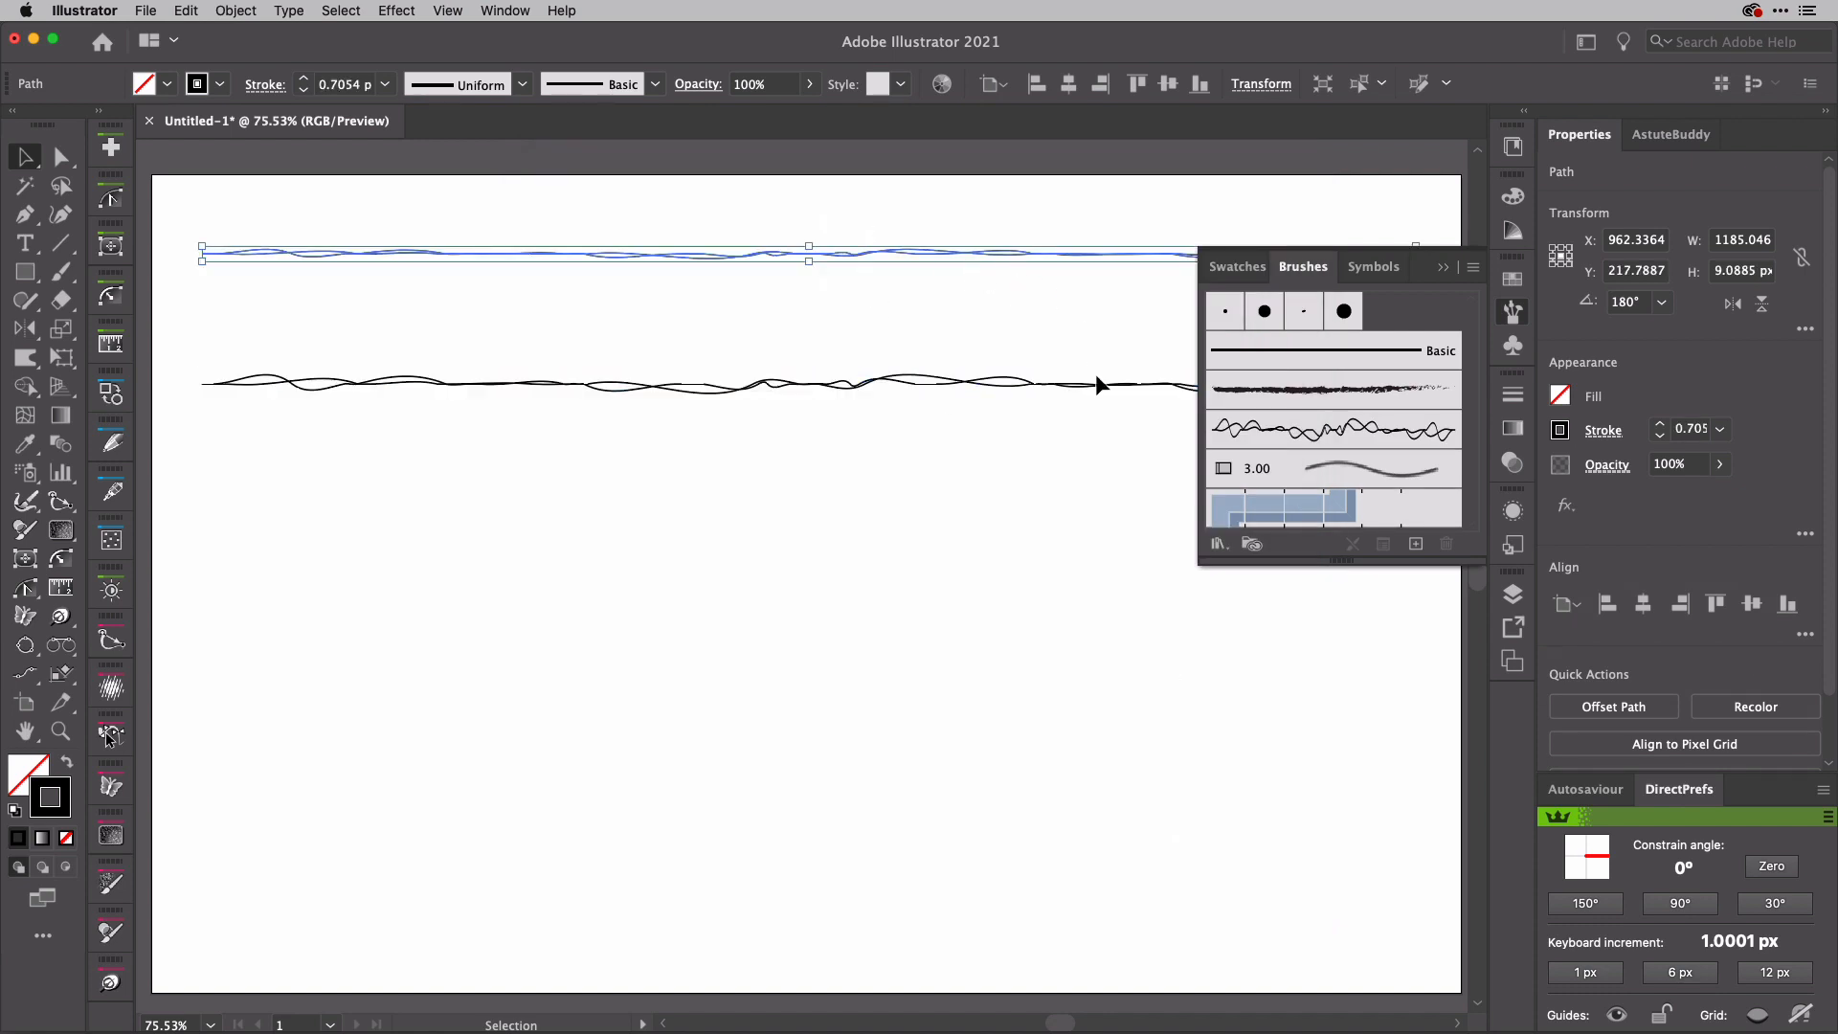
pyautogui.click(1416, 544)
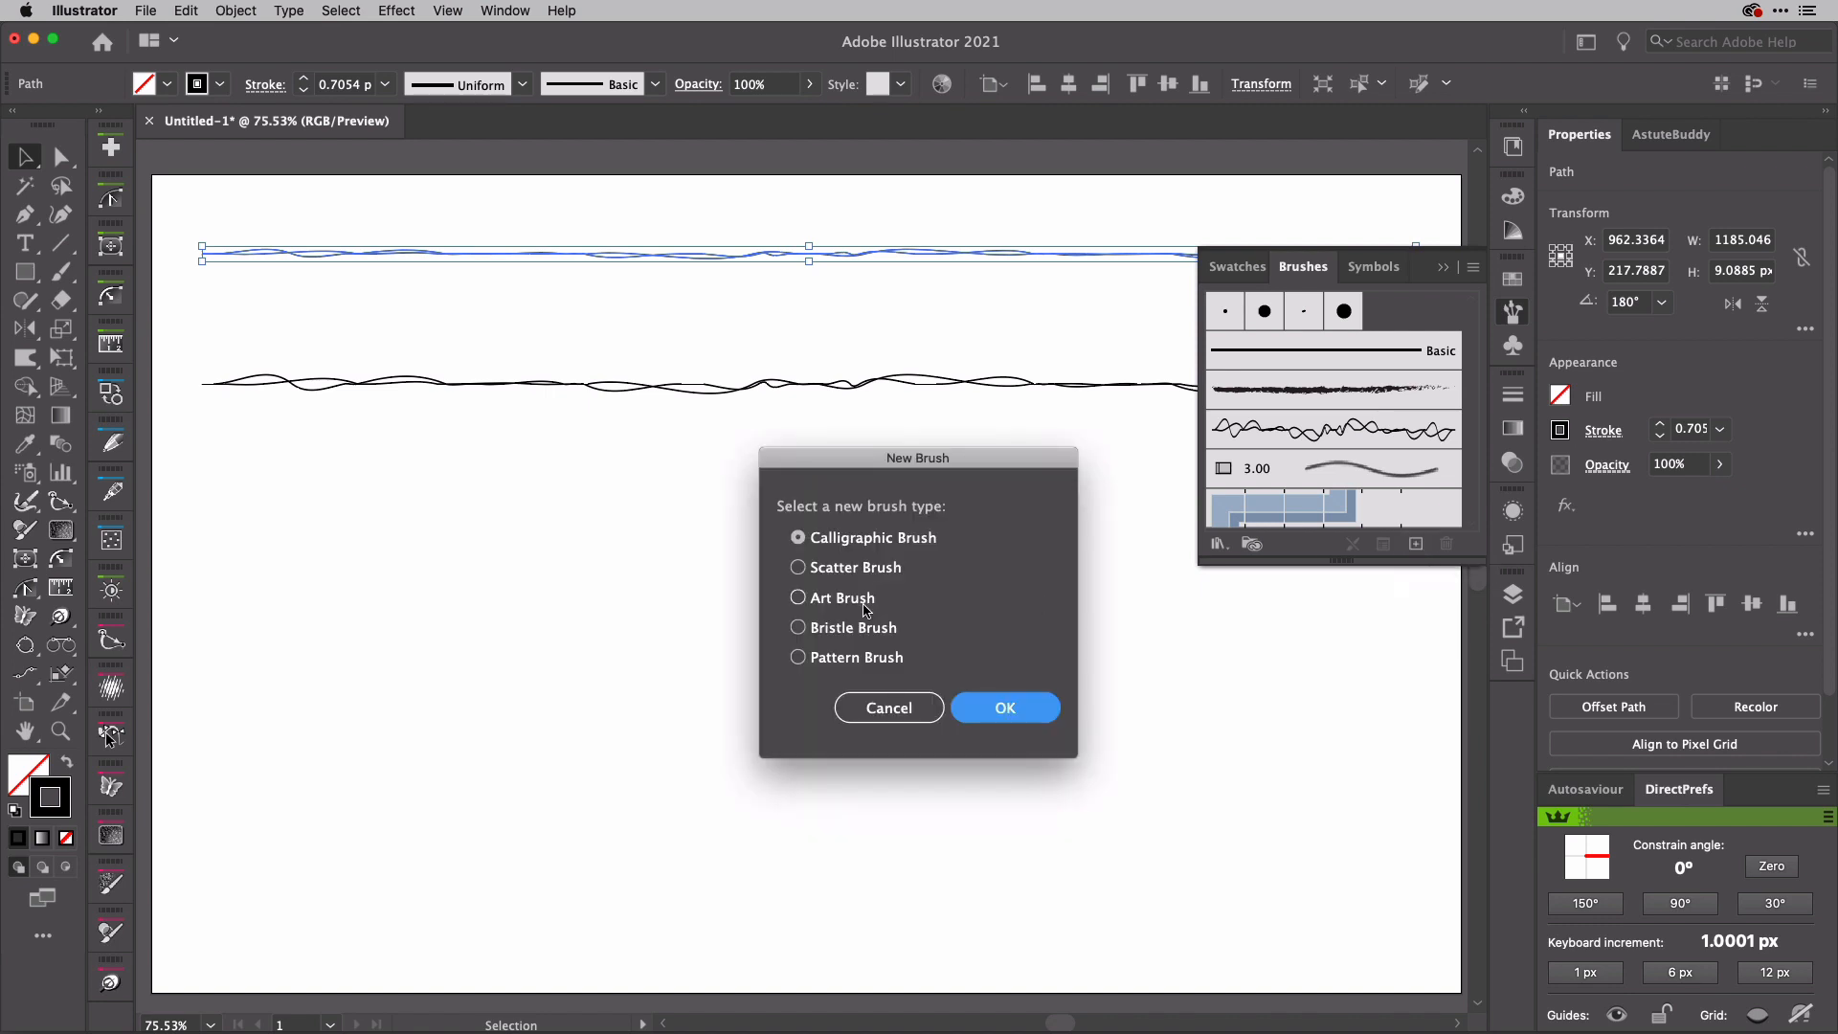
pyautogui.click(864, 607)
pyautogui.click(981, 706)
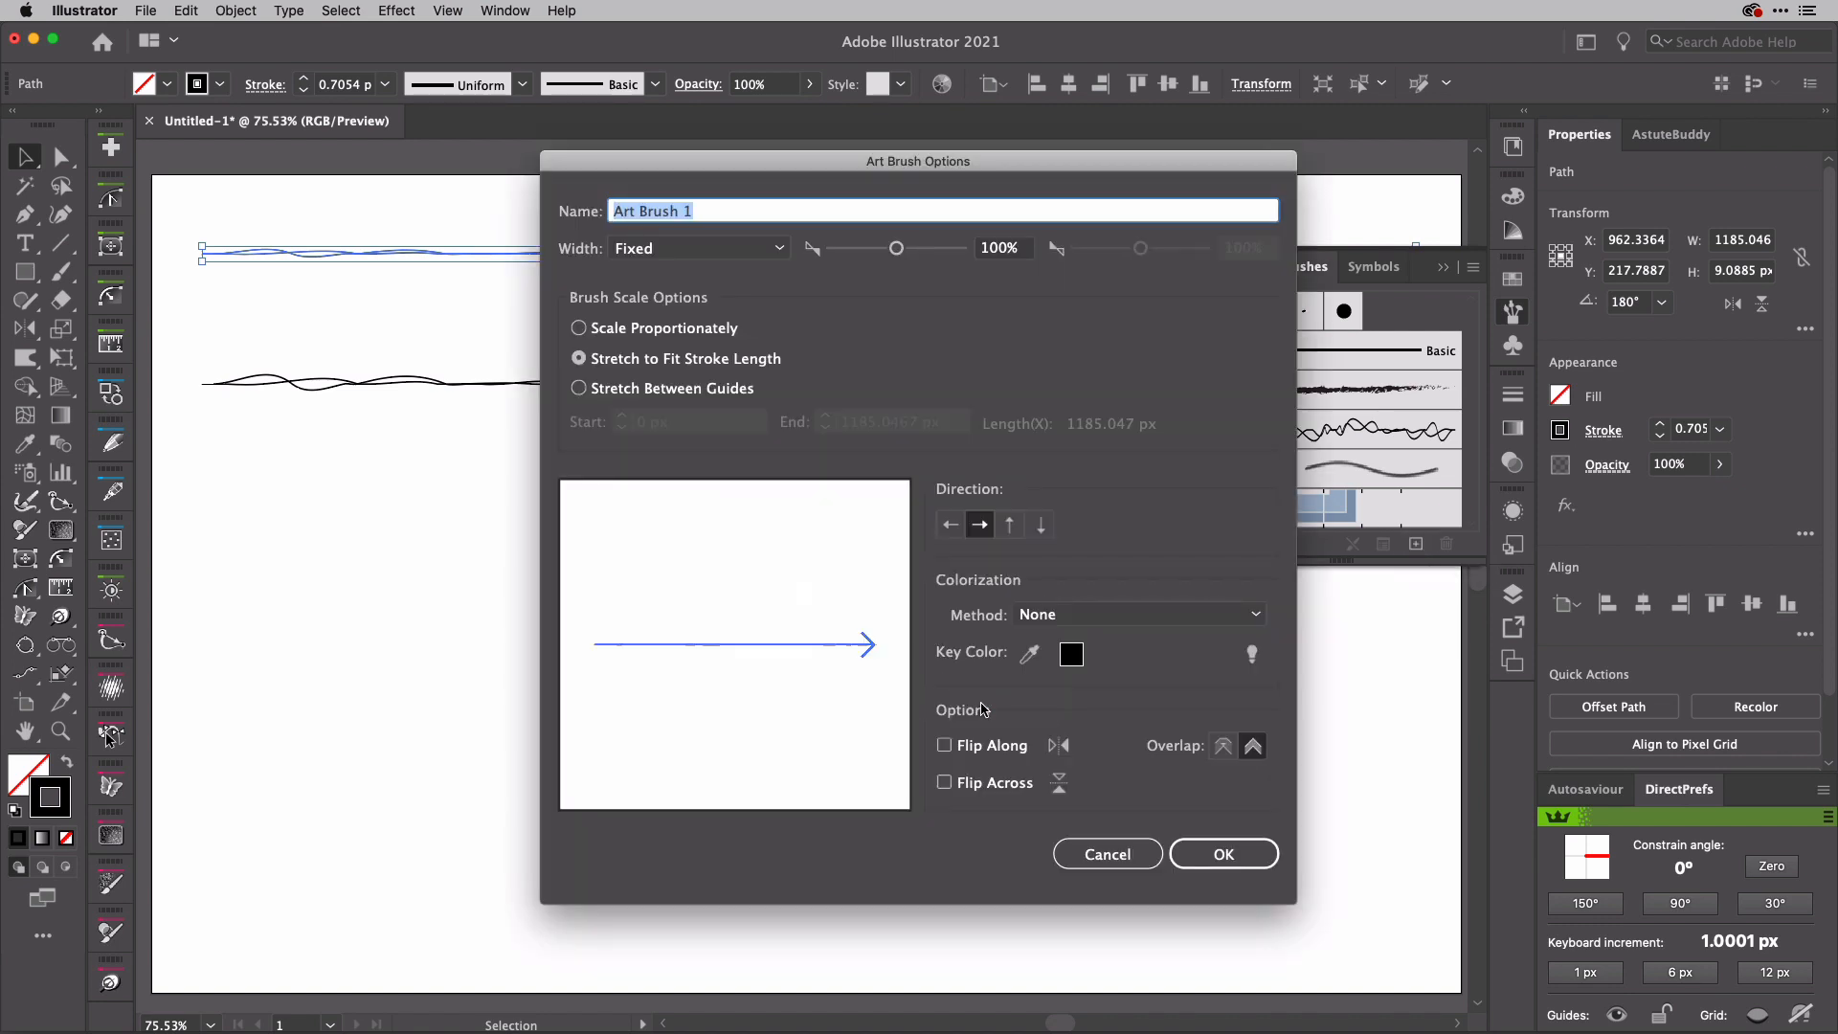
pyautogui.write('Doodle 2')
pyautogui.click(1153, 615)
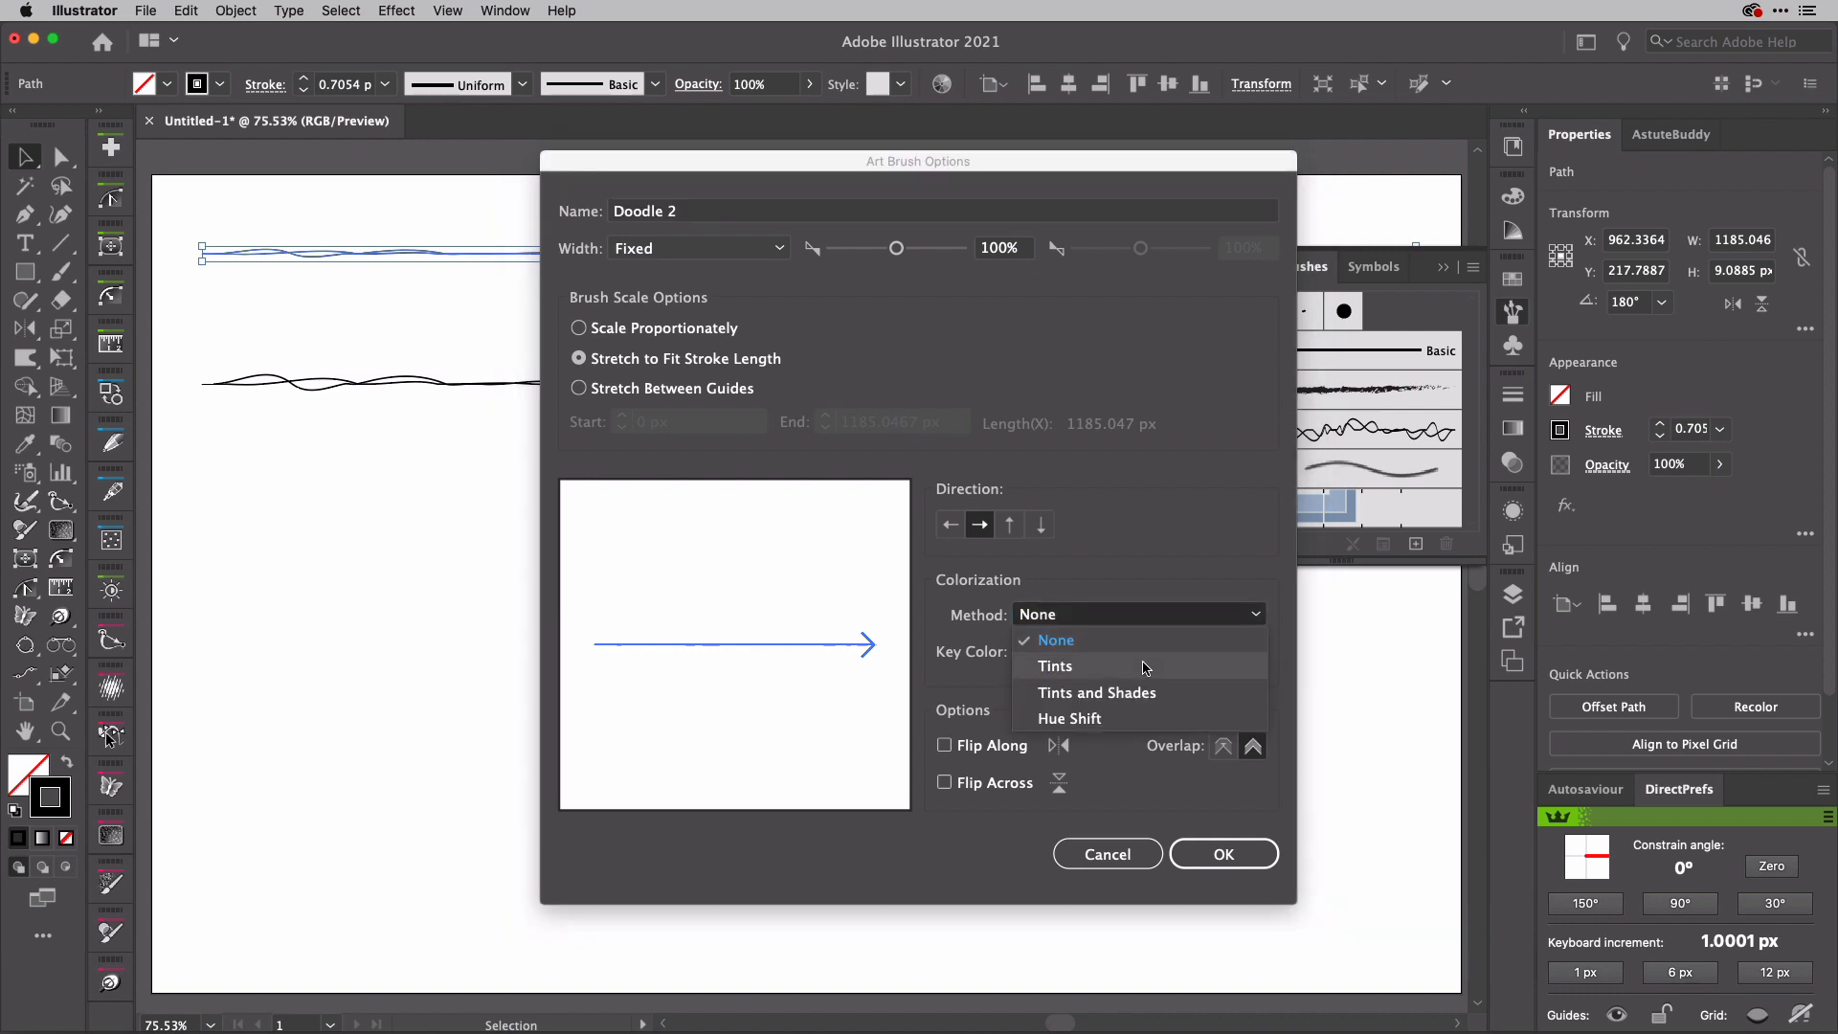
pyautogui.click(1146, 666)
pyautogui.click(1220, 850)
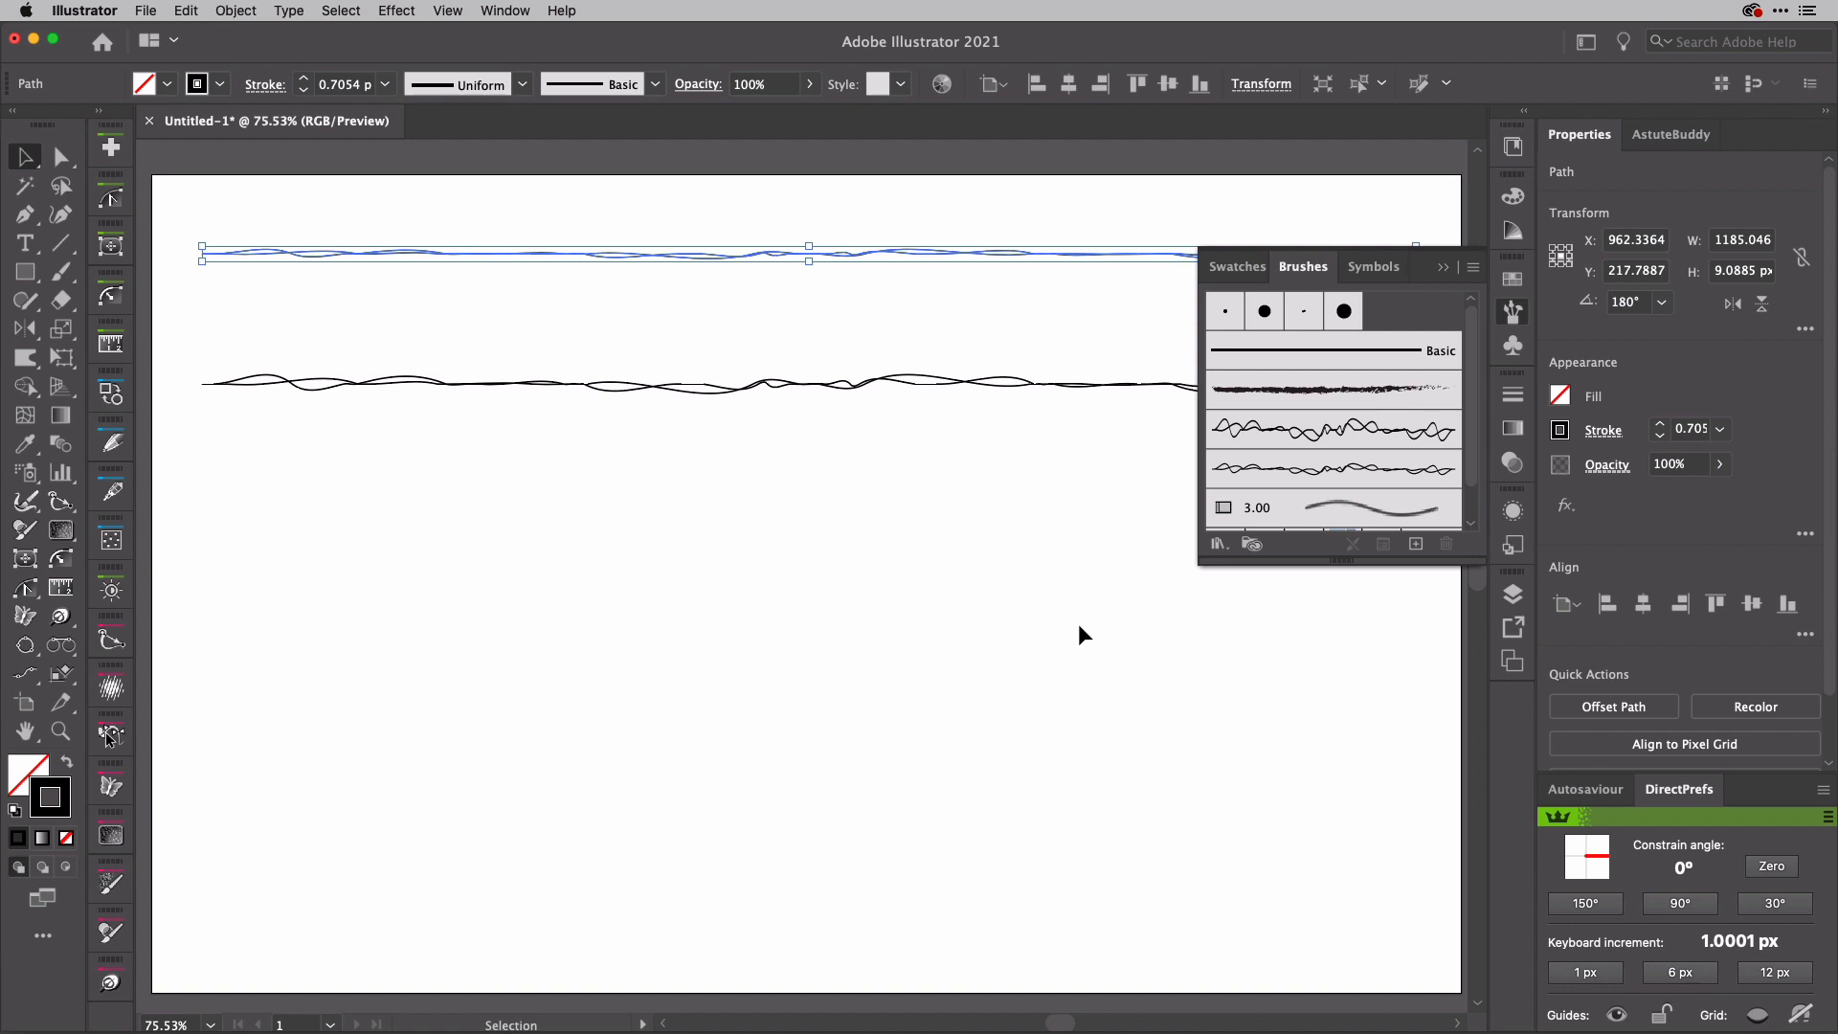
# Step: Delete both wavy source paths from the artboard
pyautogui.moveTo(845, 216); pyautogui.dragTo(931, 445)
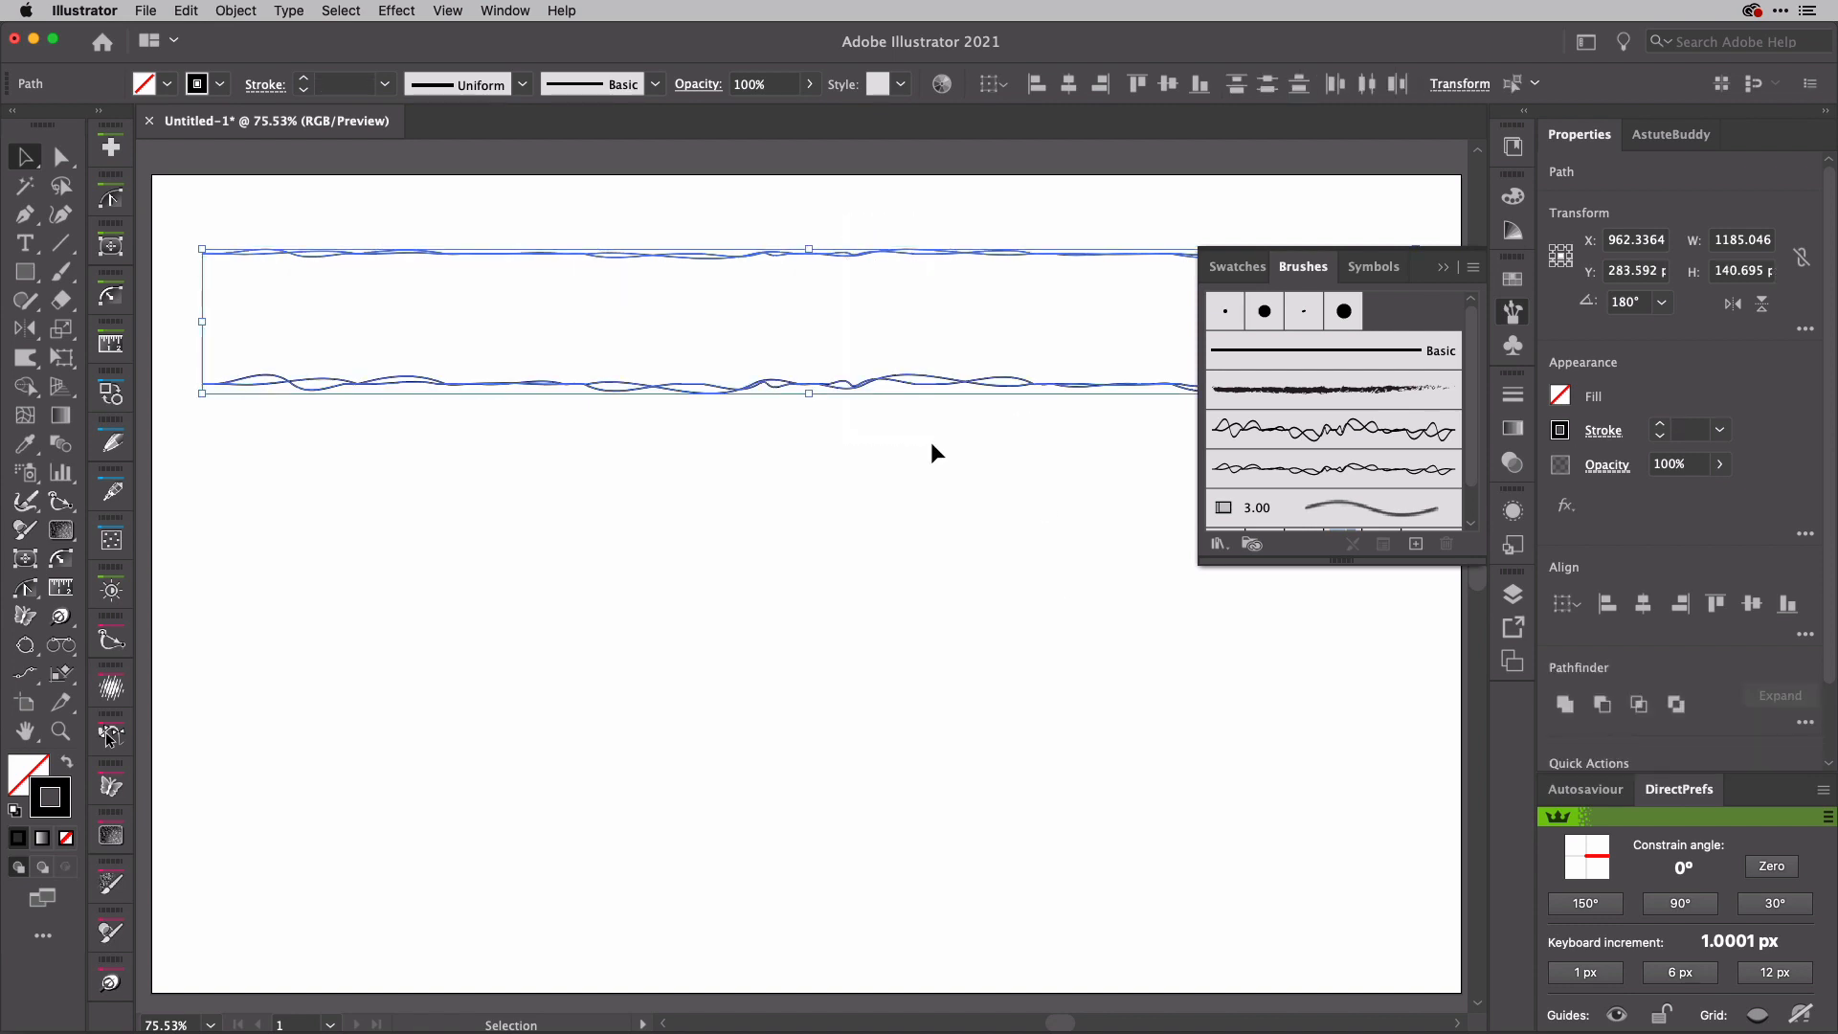
pyautogui.press('Delete')
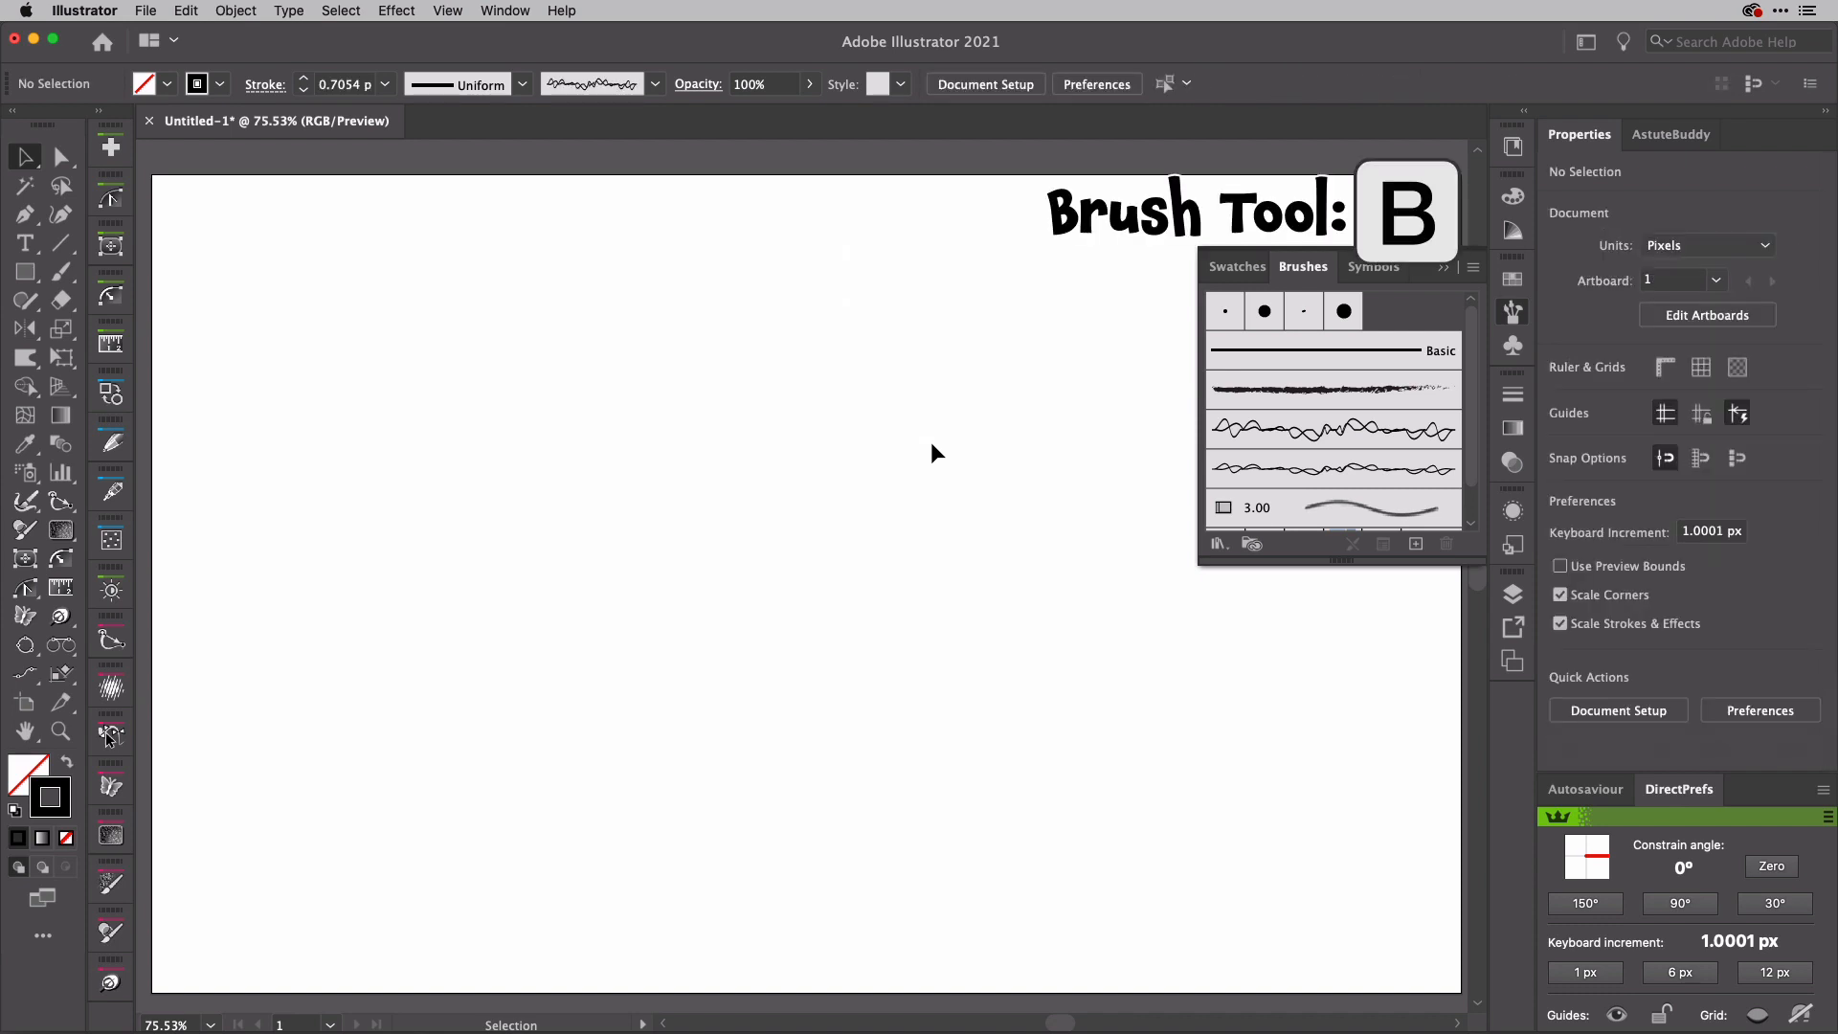
# Step: Paint a looped circle, a zigzag and a rough four-sided outline on the artboard with the Doodle 2 brush
pyautogui.press('b')
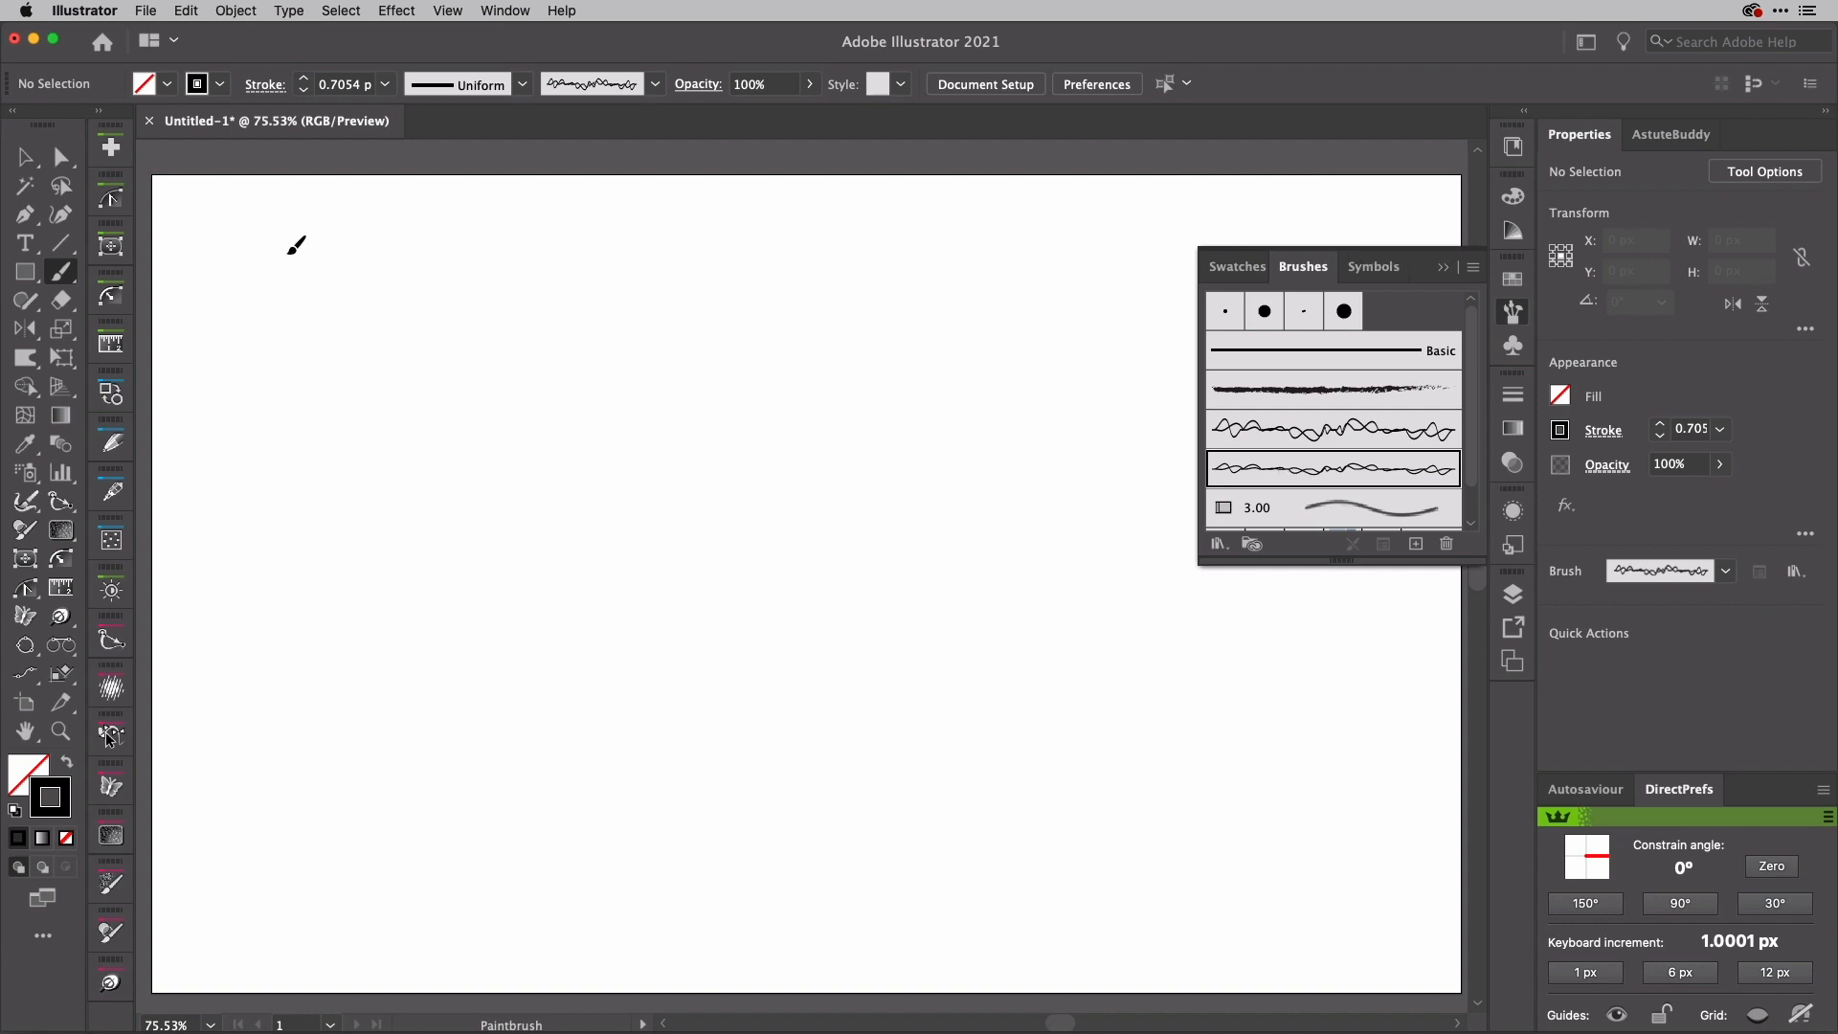
pyautogui.moveTo(296, 242)
pyautogui.mouseDown()
pyautogui.moveTo(425, 403)
pyautogui.moveTo(271, 399)
pyautogui.moveTo(431, 230)
pyautogui.mouseUp()
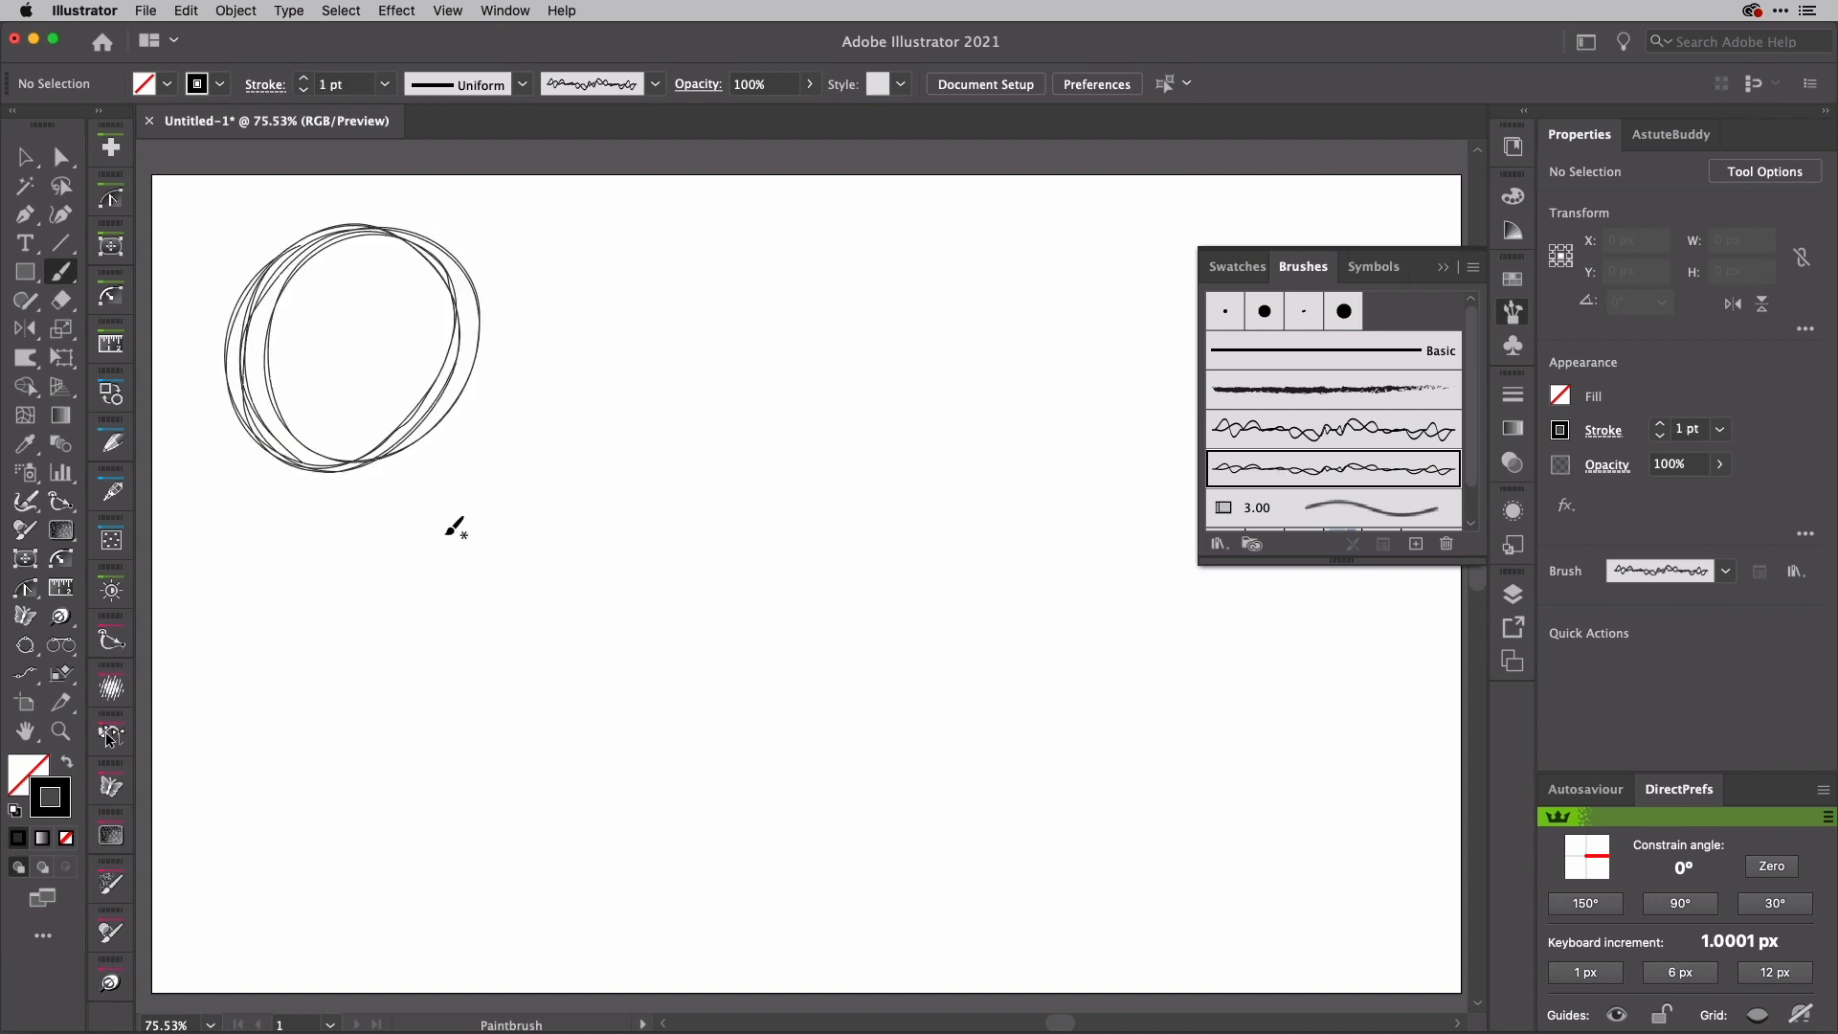
pyautogui.moveTo(601, 341)
pyautogui.mouseDown()
pyautogui.moveTo(584, 410)
pyautogui.moveTo(634, 458)
pyautogui.moveTo(621, 611)
pyautogui.mouseUp()
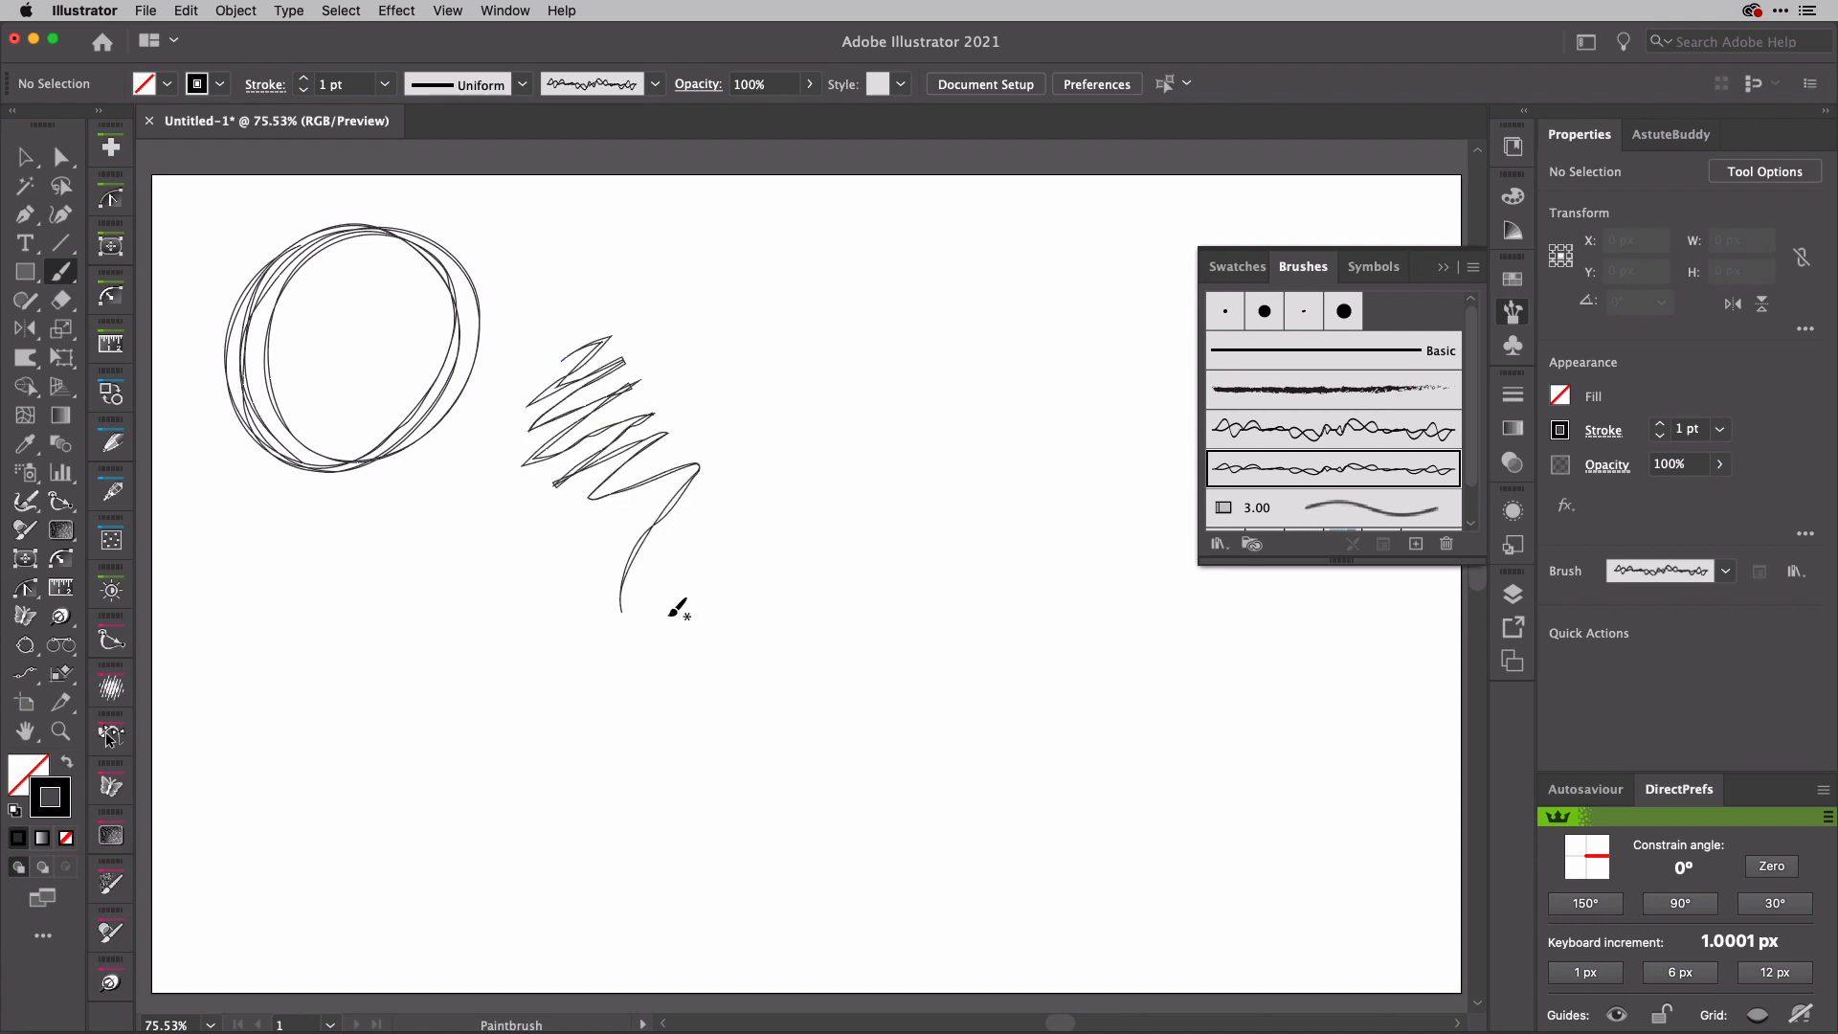
pyautogui.moveTo(787, 527); pyautogui.dragTo(809, 668)
pyautogui.moveTo(808, 667)
pyautogui.mouseDown()
pyautogui.moveTo(873, 640)
pyautogui.moveTo(1101, 616)
pyautogui.moveTo(1052, 505)
pyautogui.moveTo(1032, 308)
pyautogui.mouseUp()
pyautogui.moveTo(777, 429)
pyautogui.mouseDown()
pyautogui.moveTo(958, 328)
pyautogui.moveTo(764, 439)
pyautogui.mouseUp()
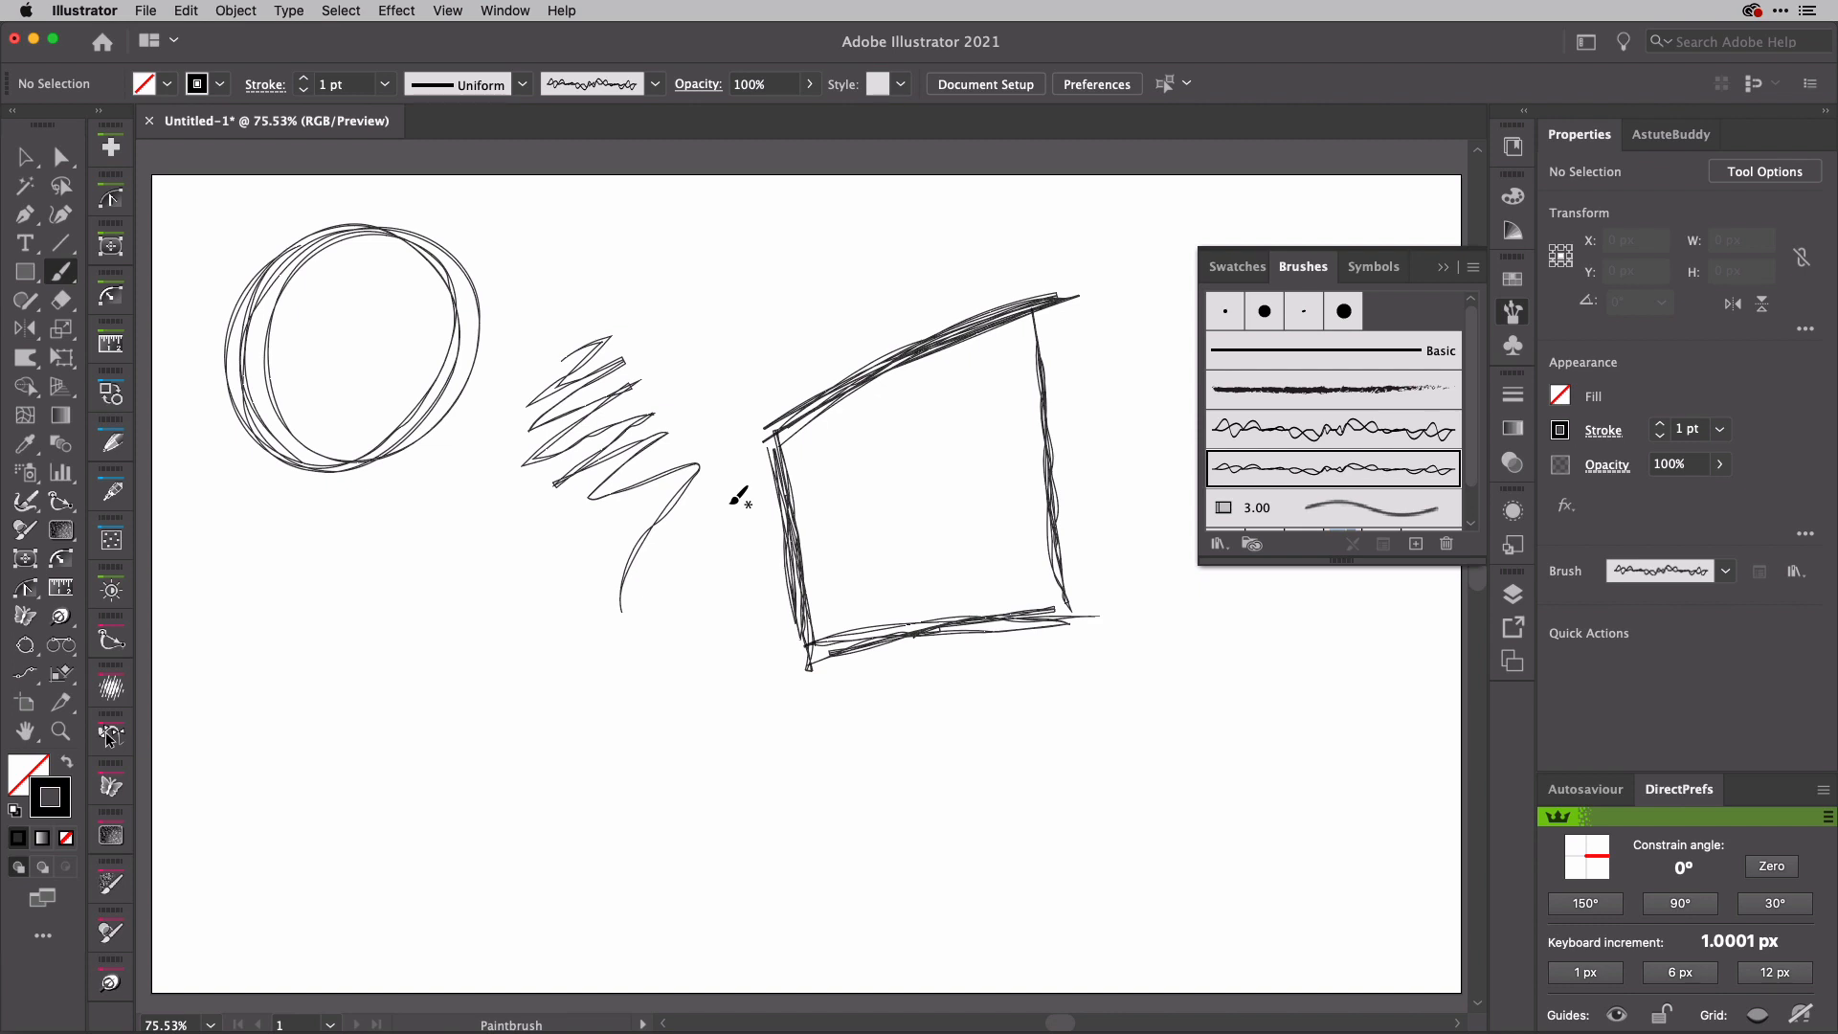
# Step: Delete all the painted test strokes and put the brush list away
pyautogui.press('super+a')
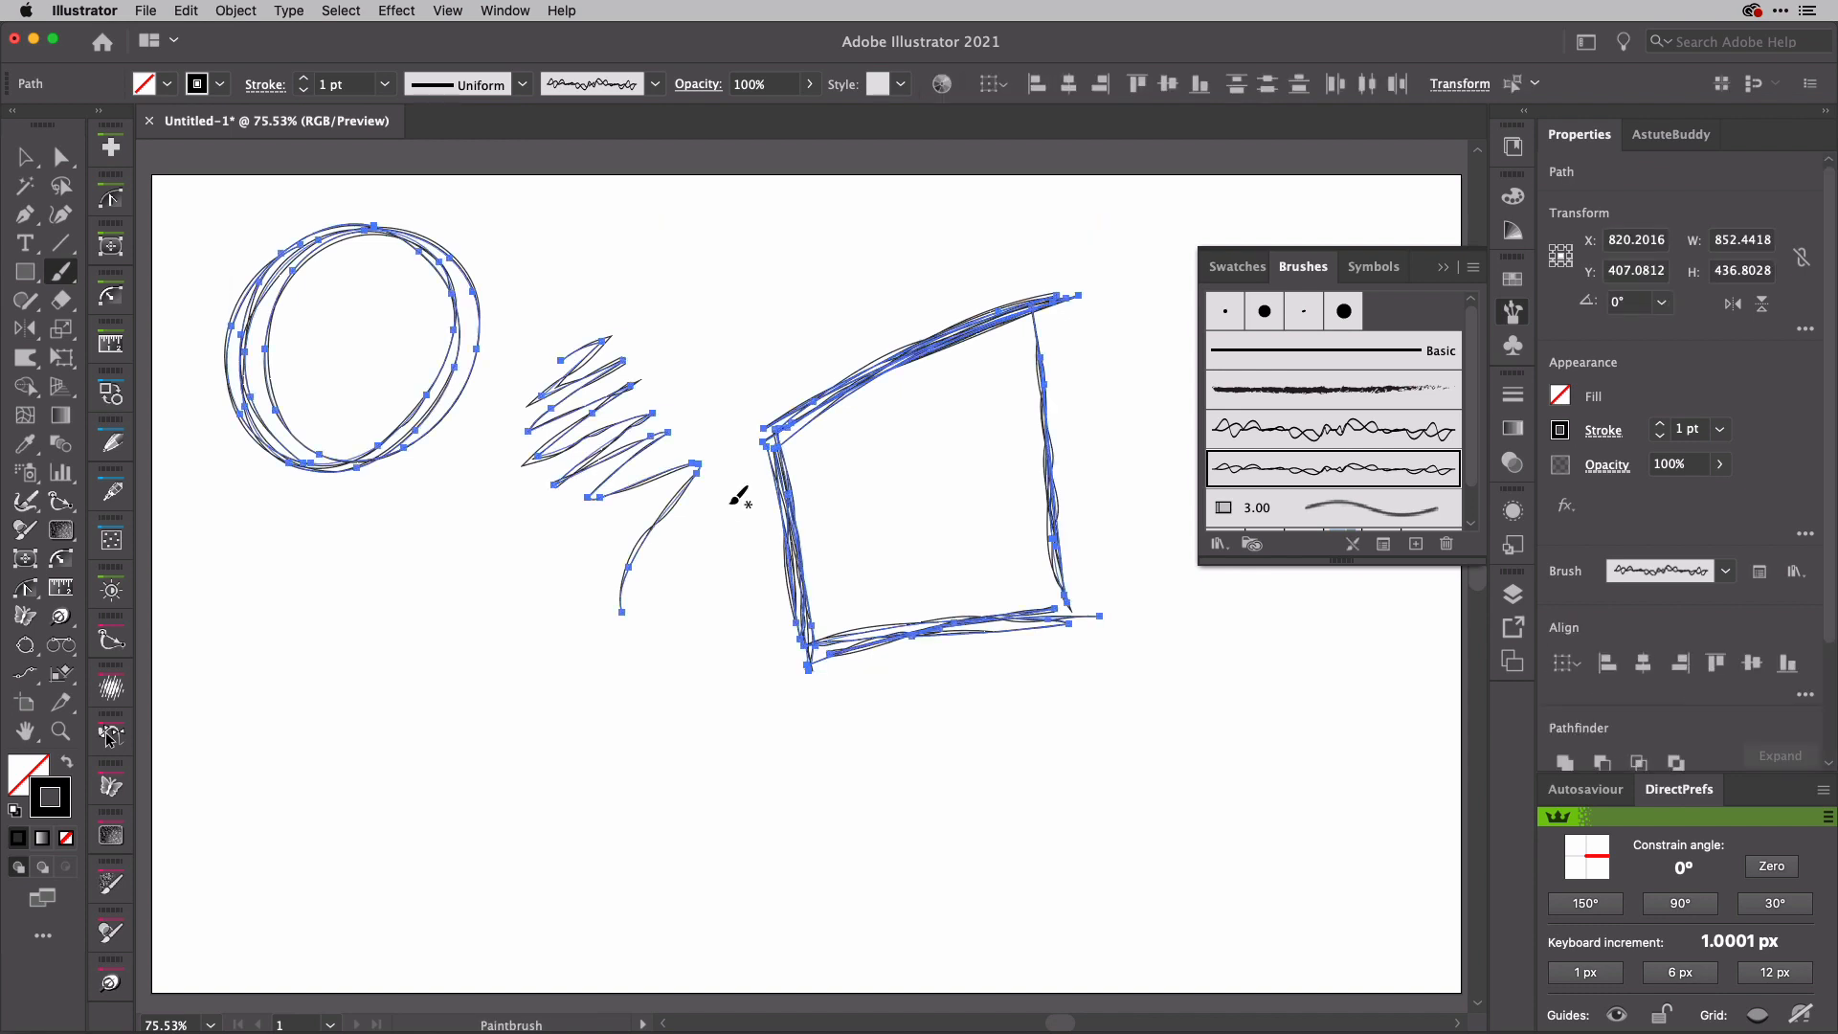
pyautogui.press('Delete')
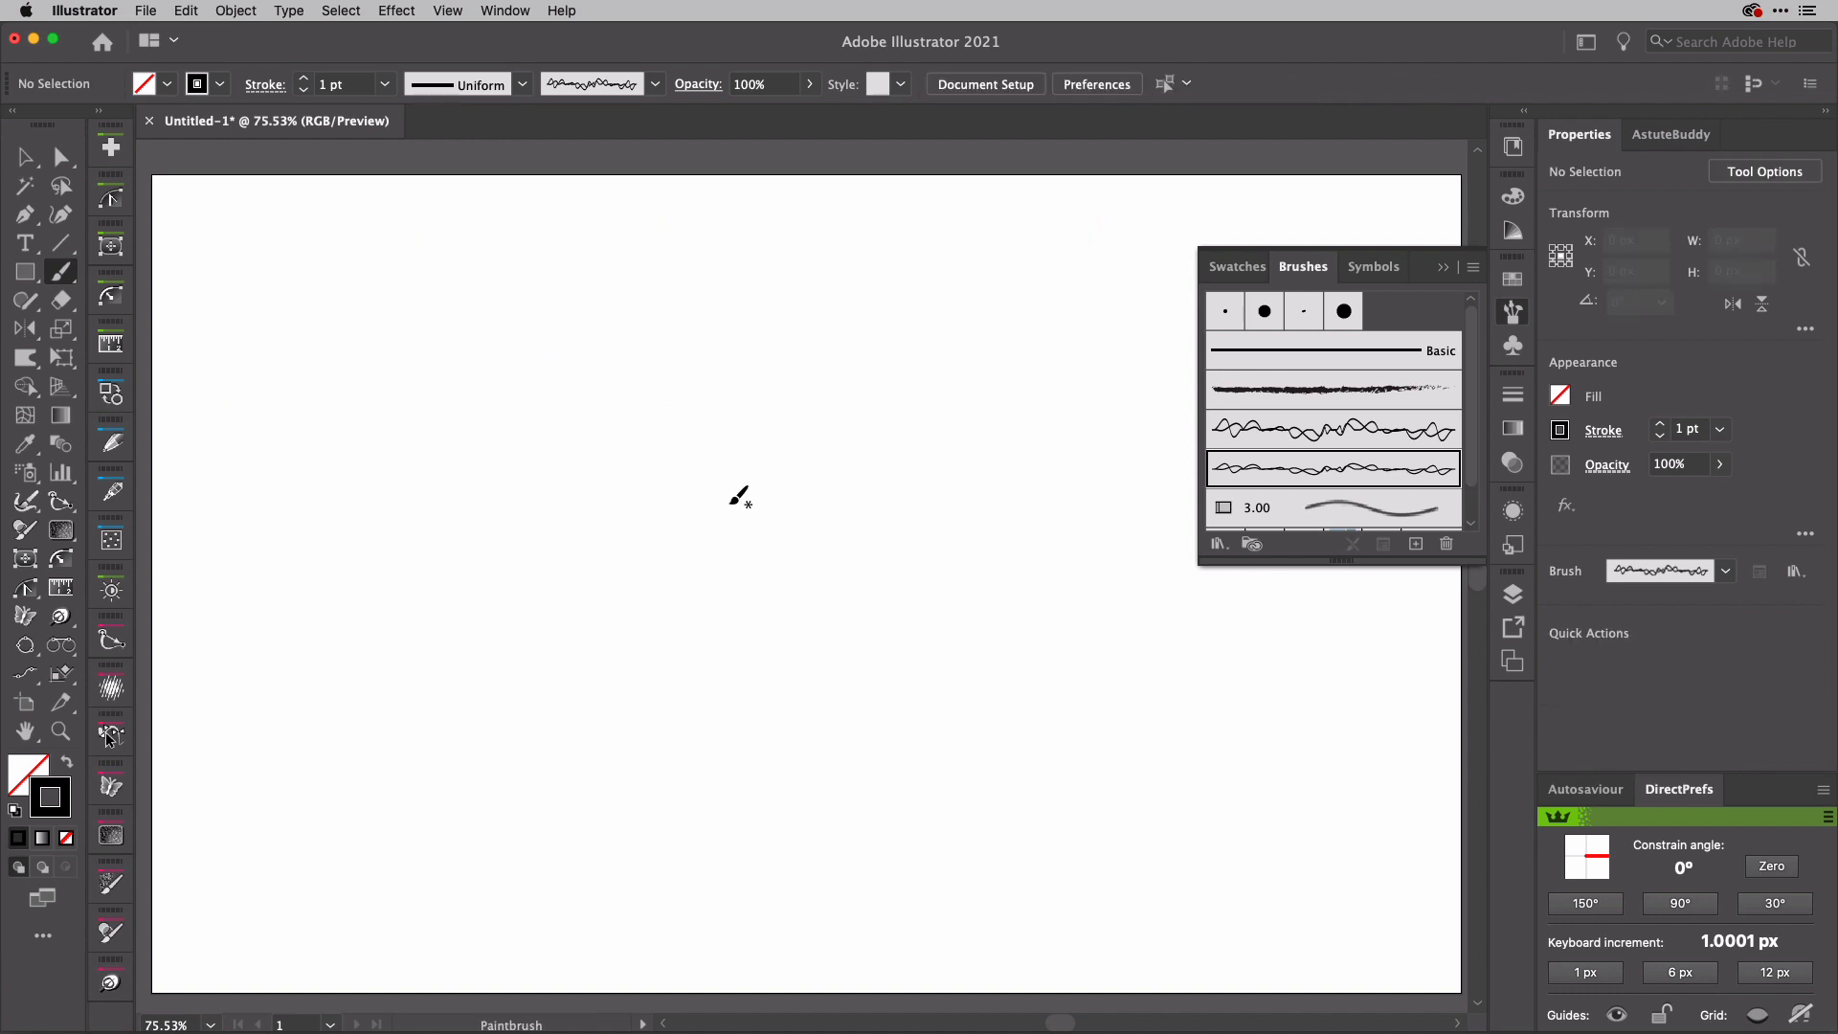
pyautogui.click(1512, 314)
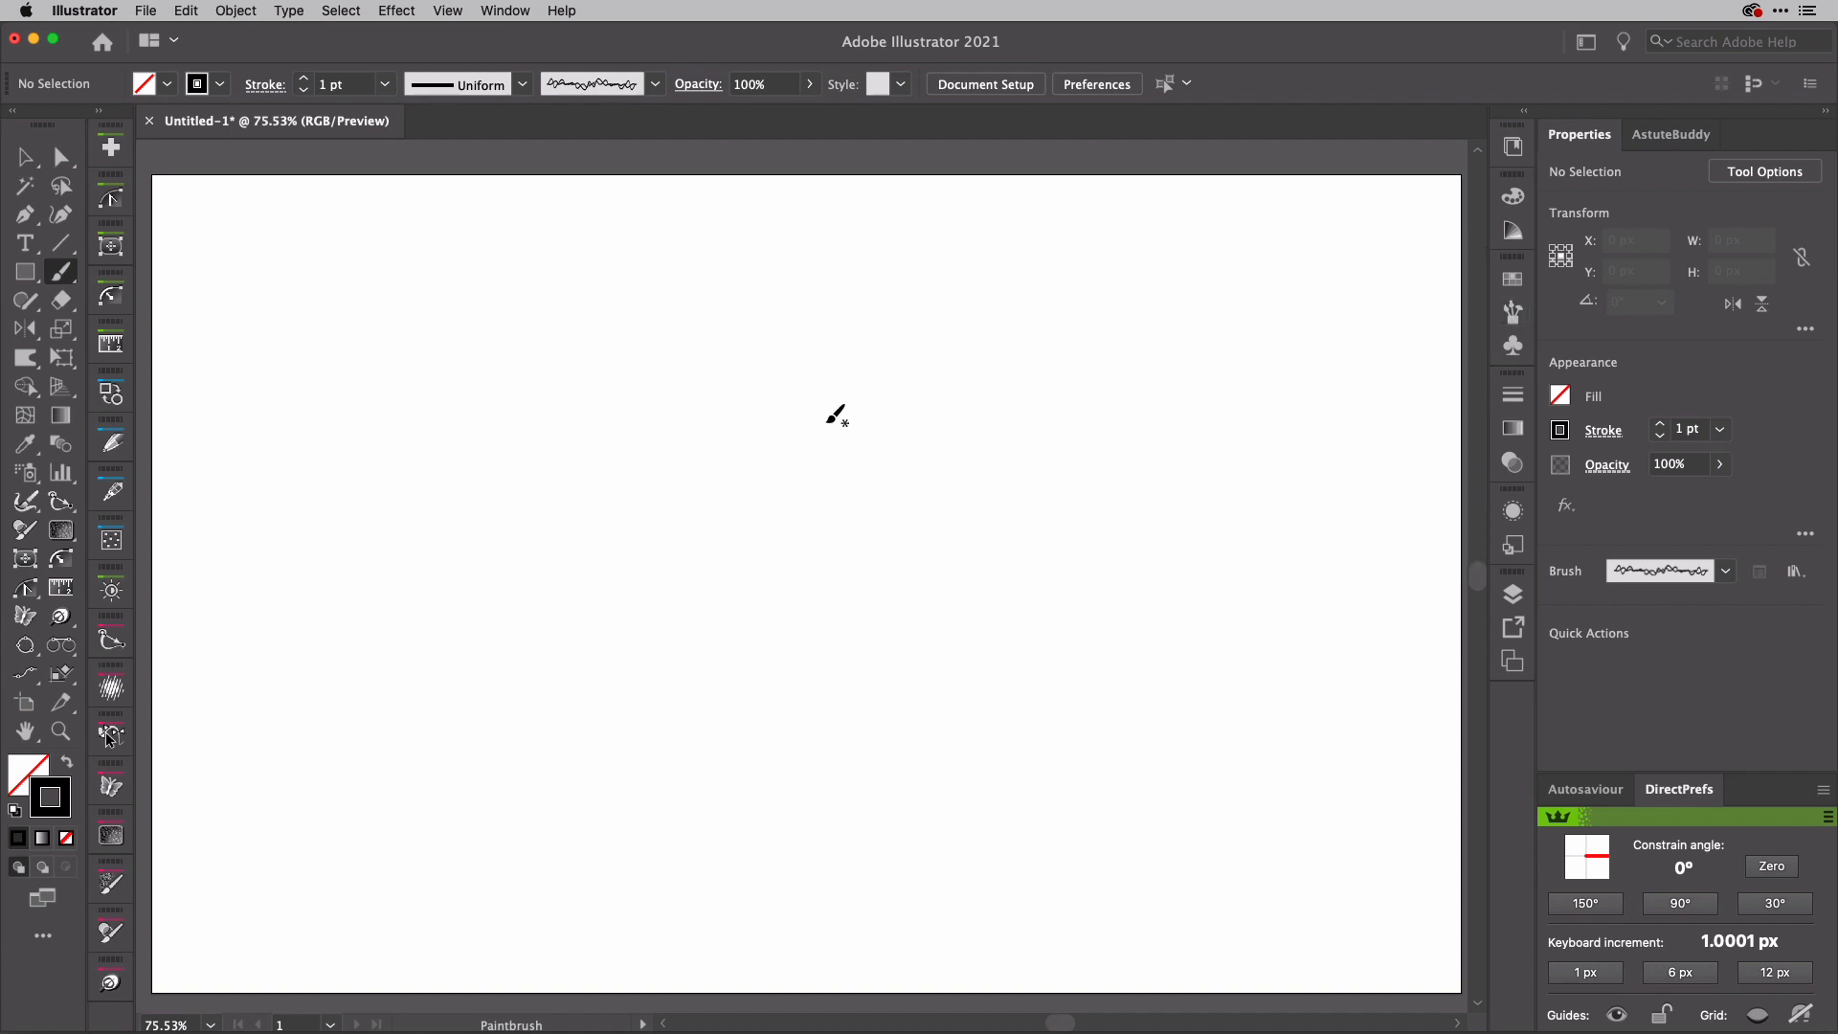
# Step: Add the center-aligned point text SCRIBBLE in Rockwell Bold, 183 pt, across the upper part of the artboard
pyautogui.press('t')
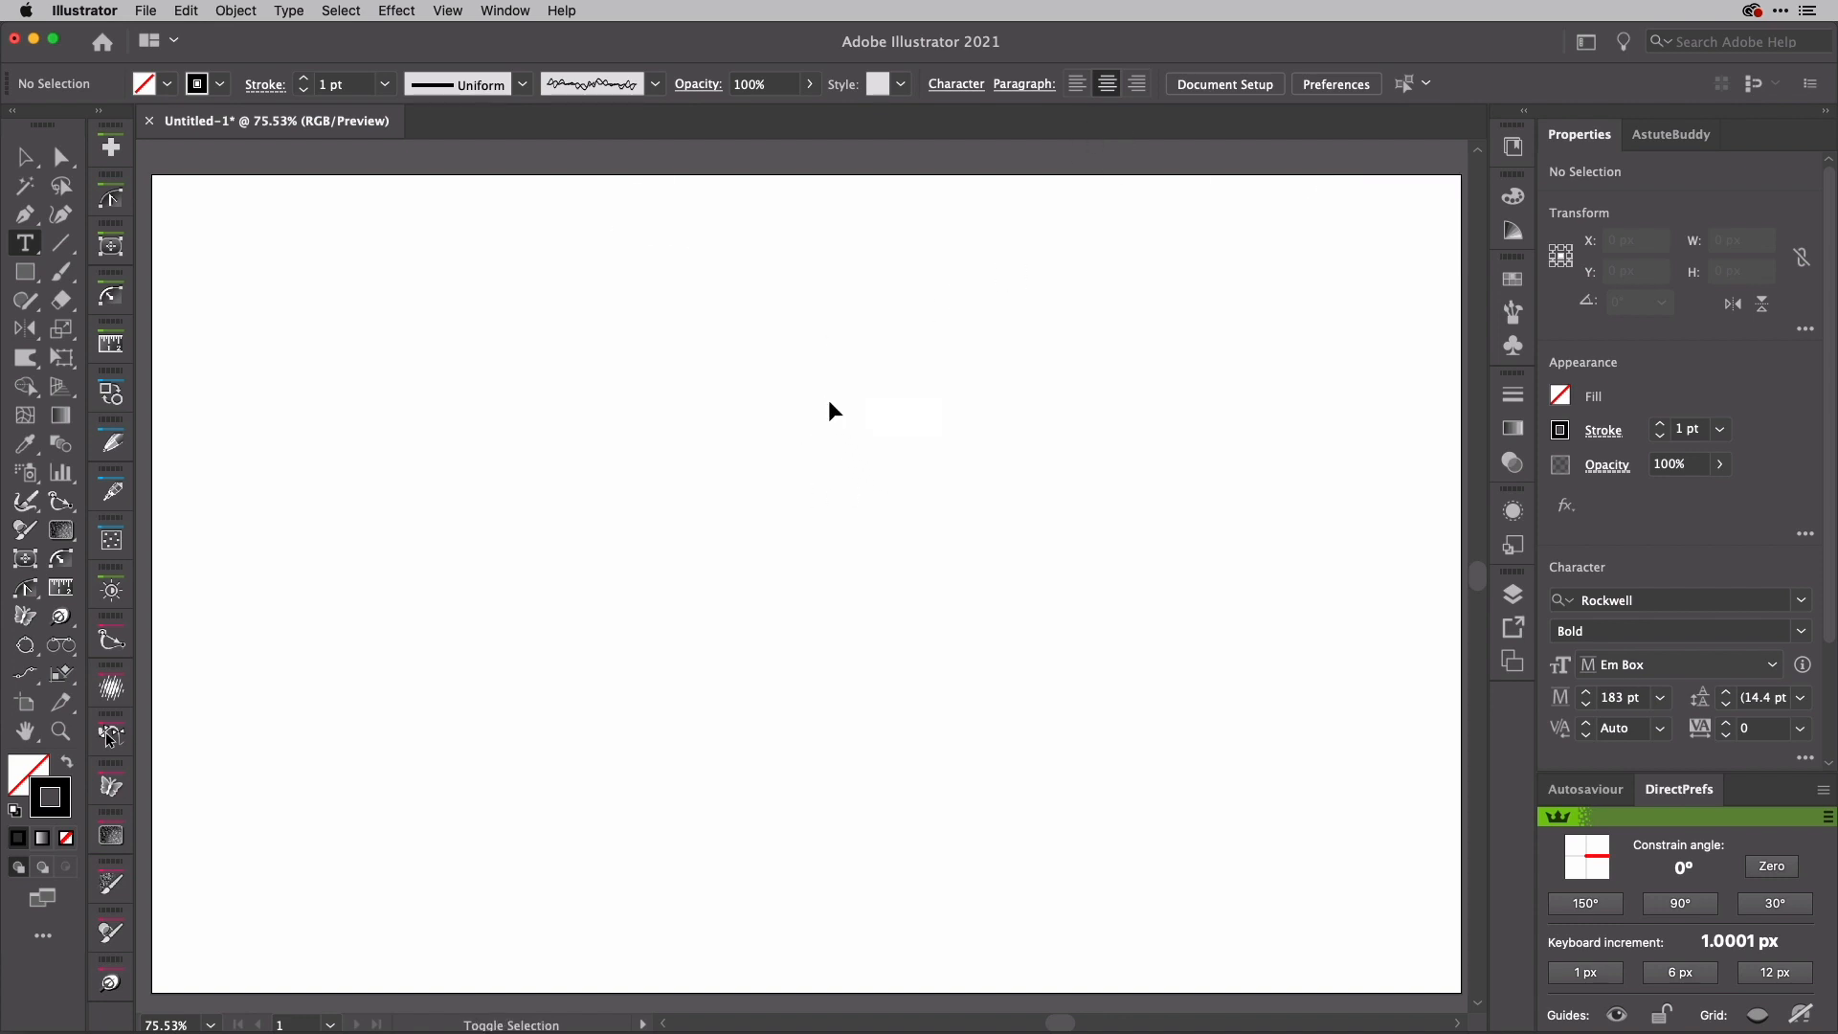
pyautogui.press('super+shift+c')
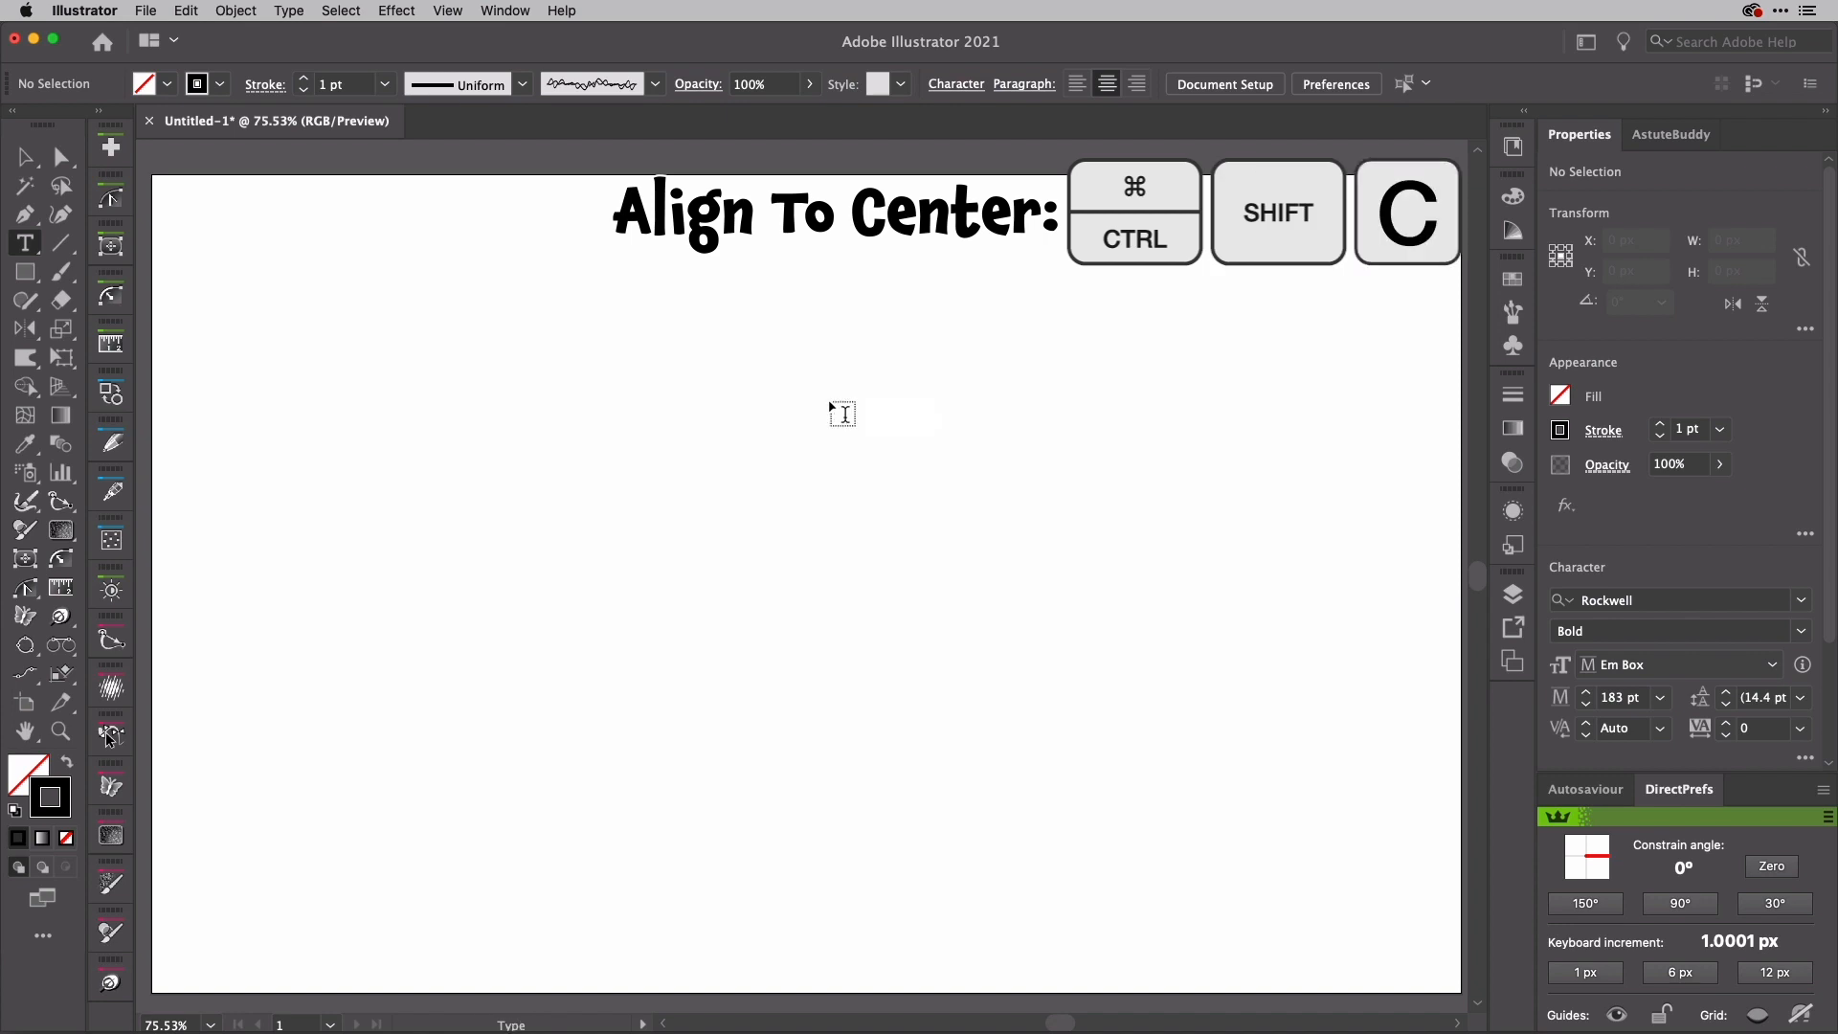
pyautogui.click(809, 472)
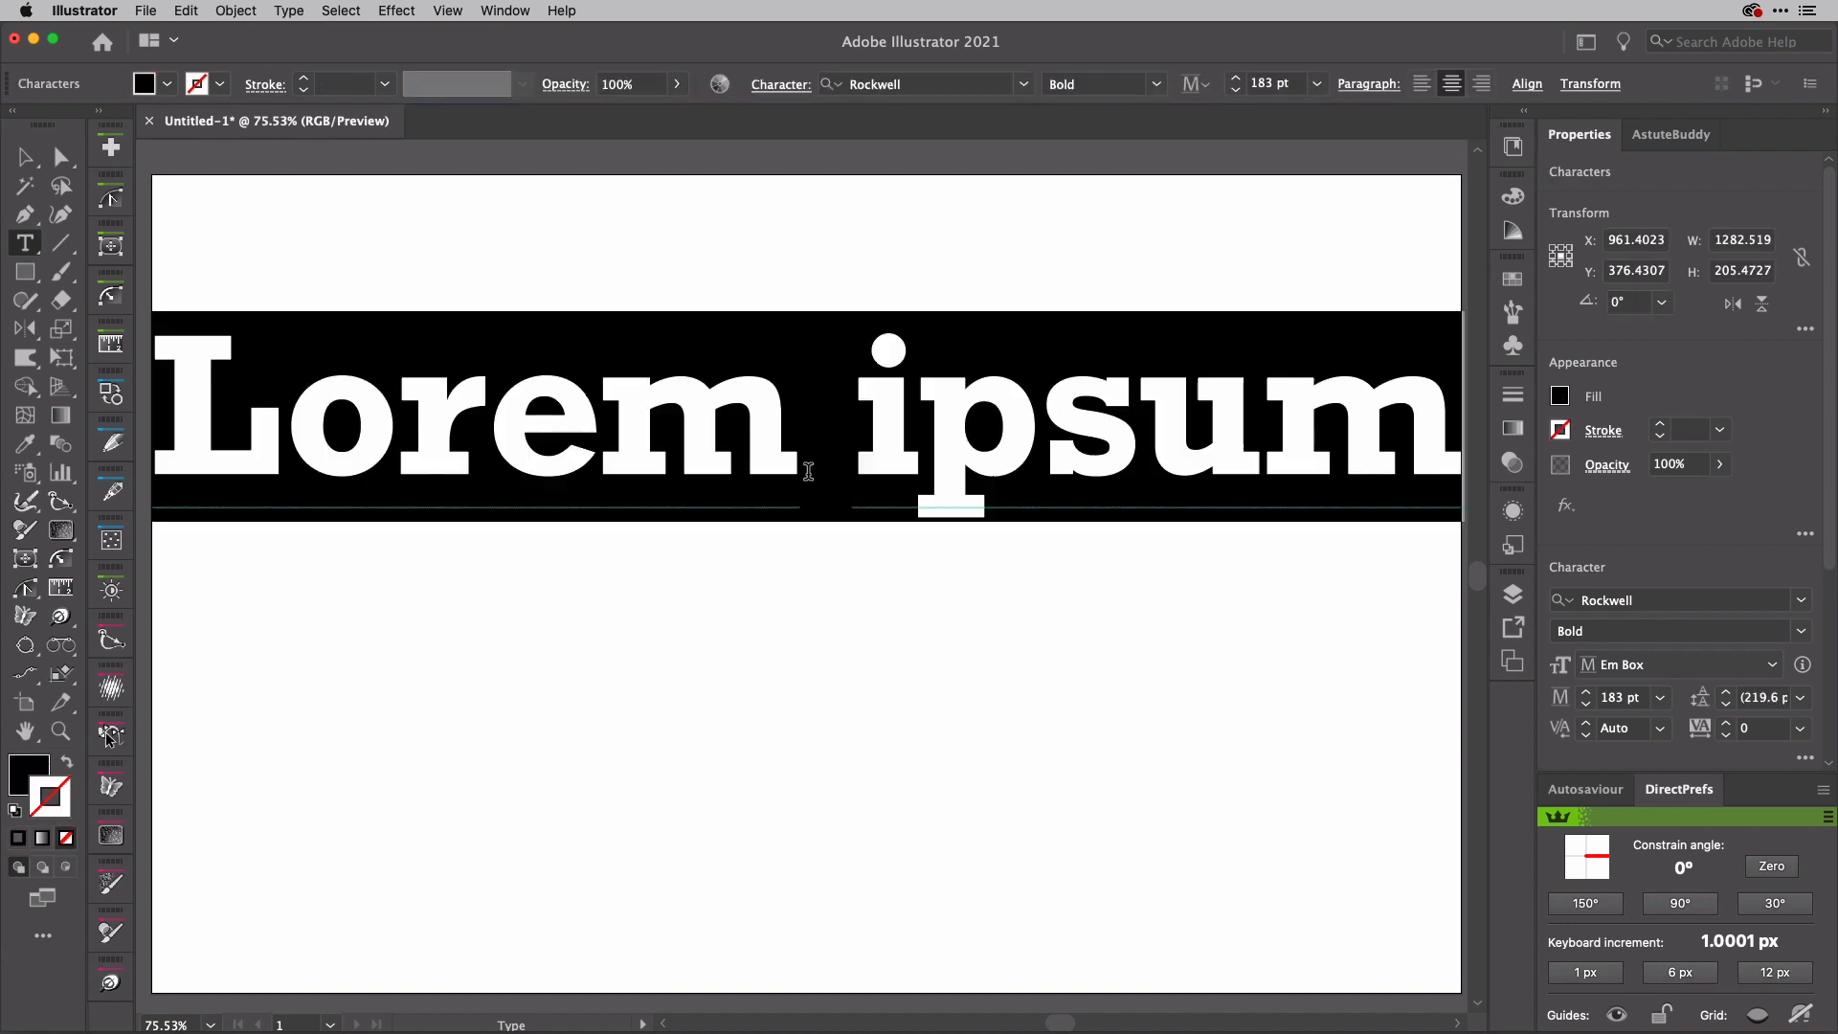
pyautogui.write('SCR')
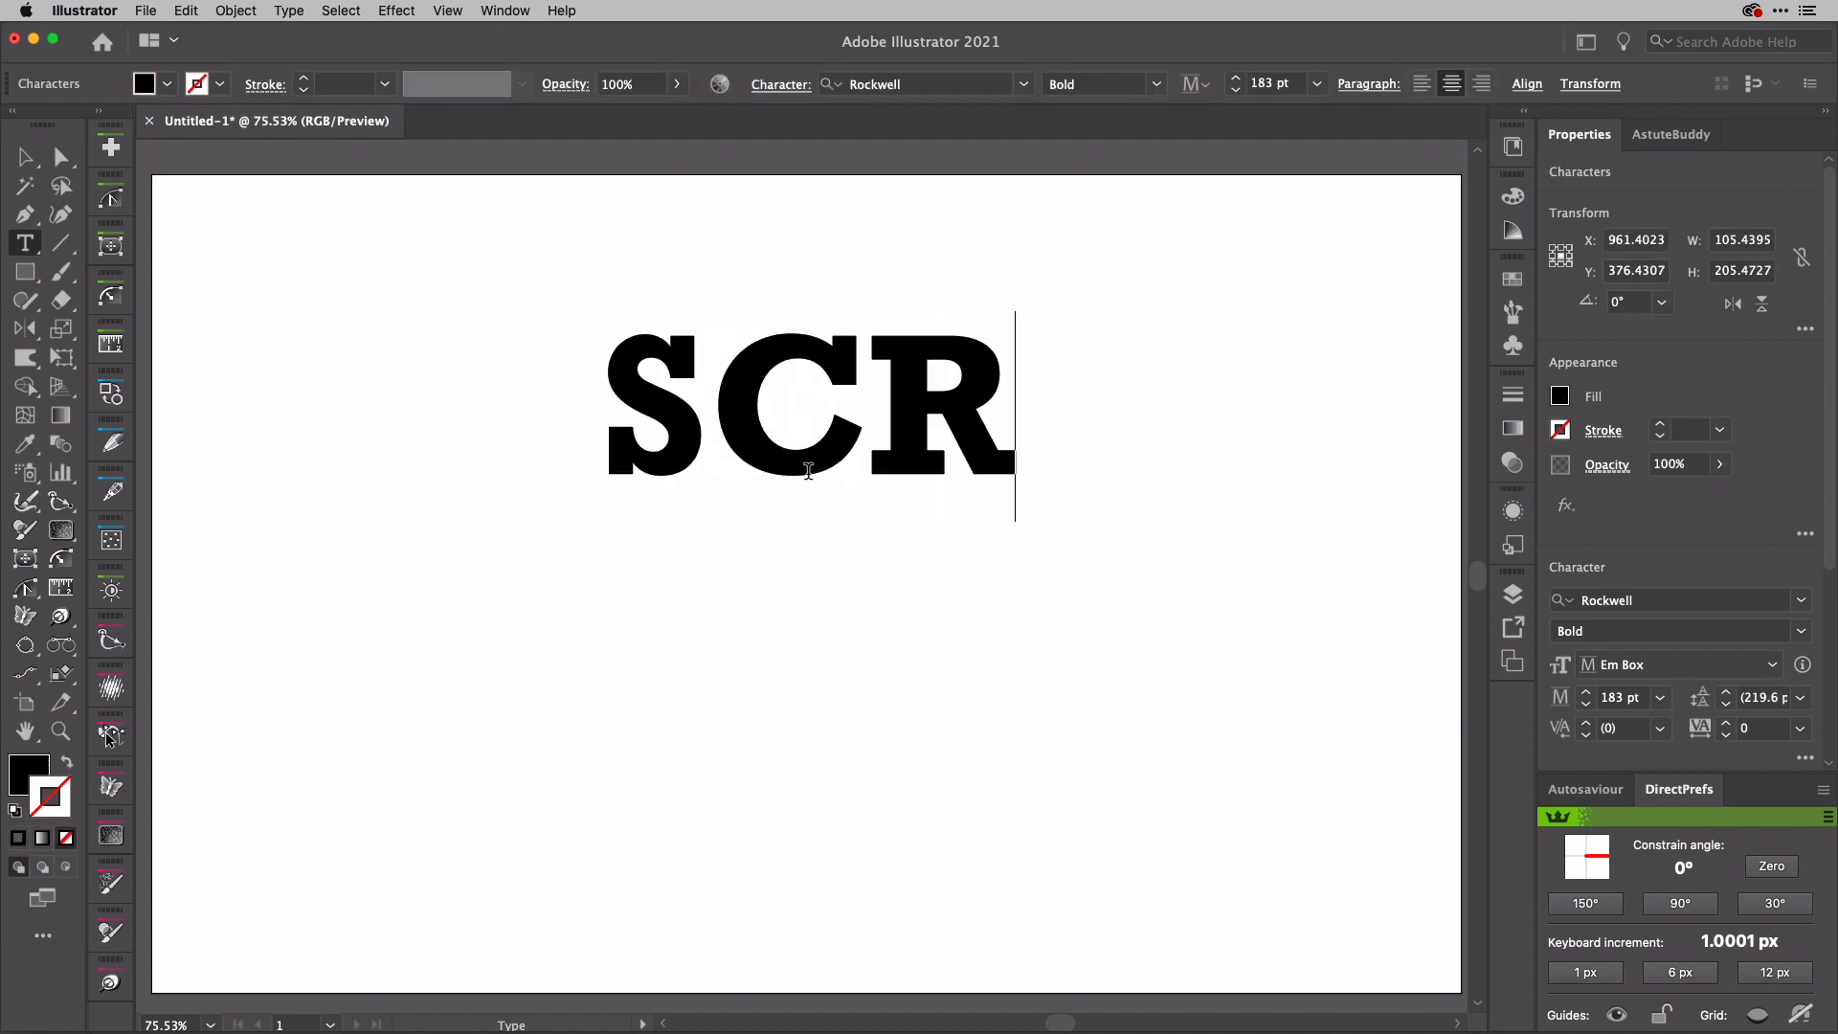
pyautogui.write('IBBLE')
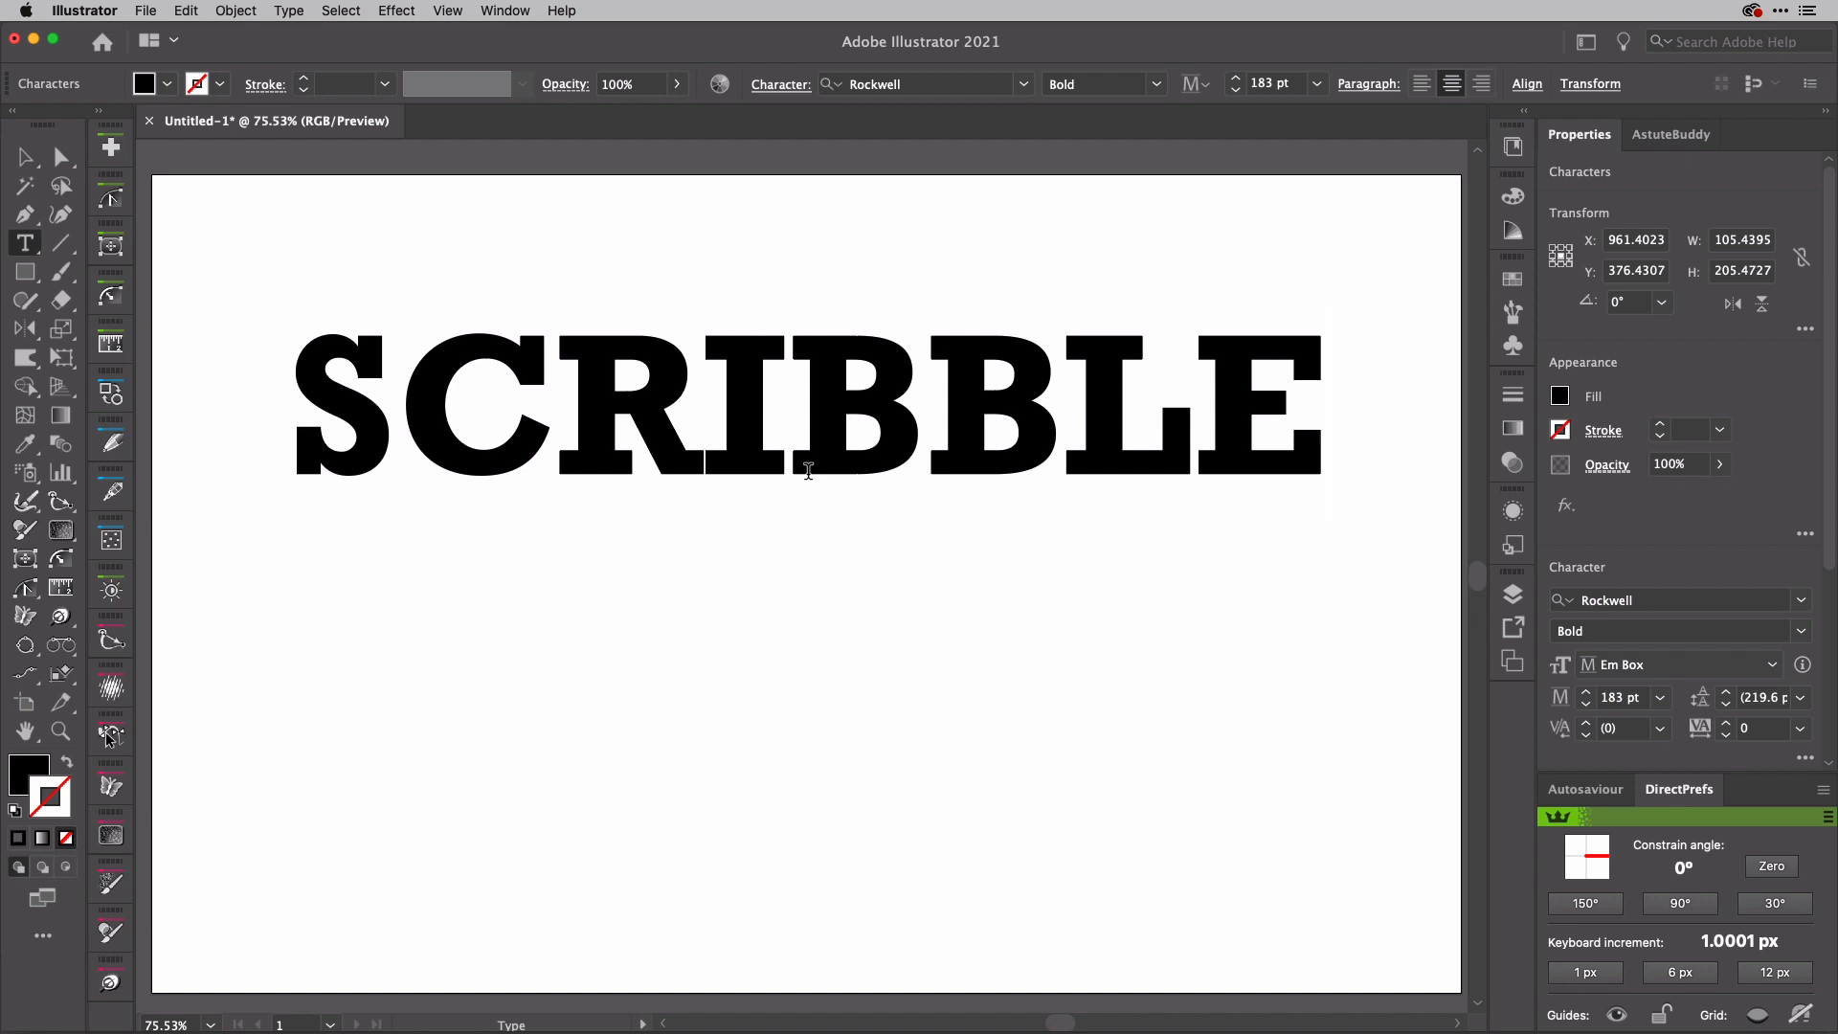
pyautogui.press('Escape')
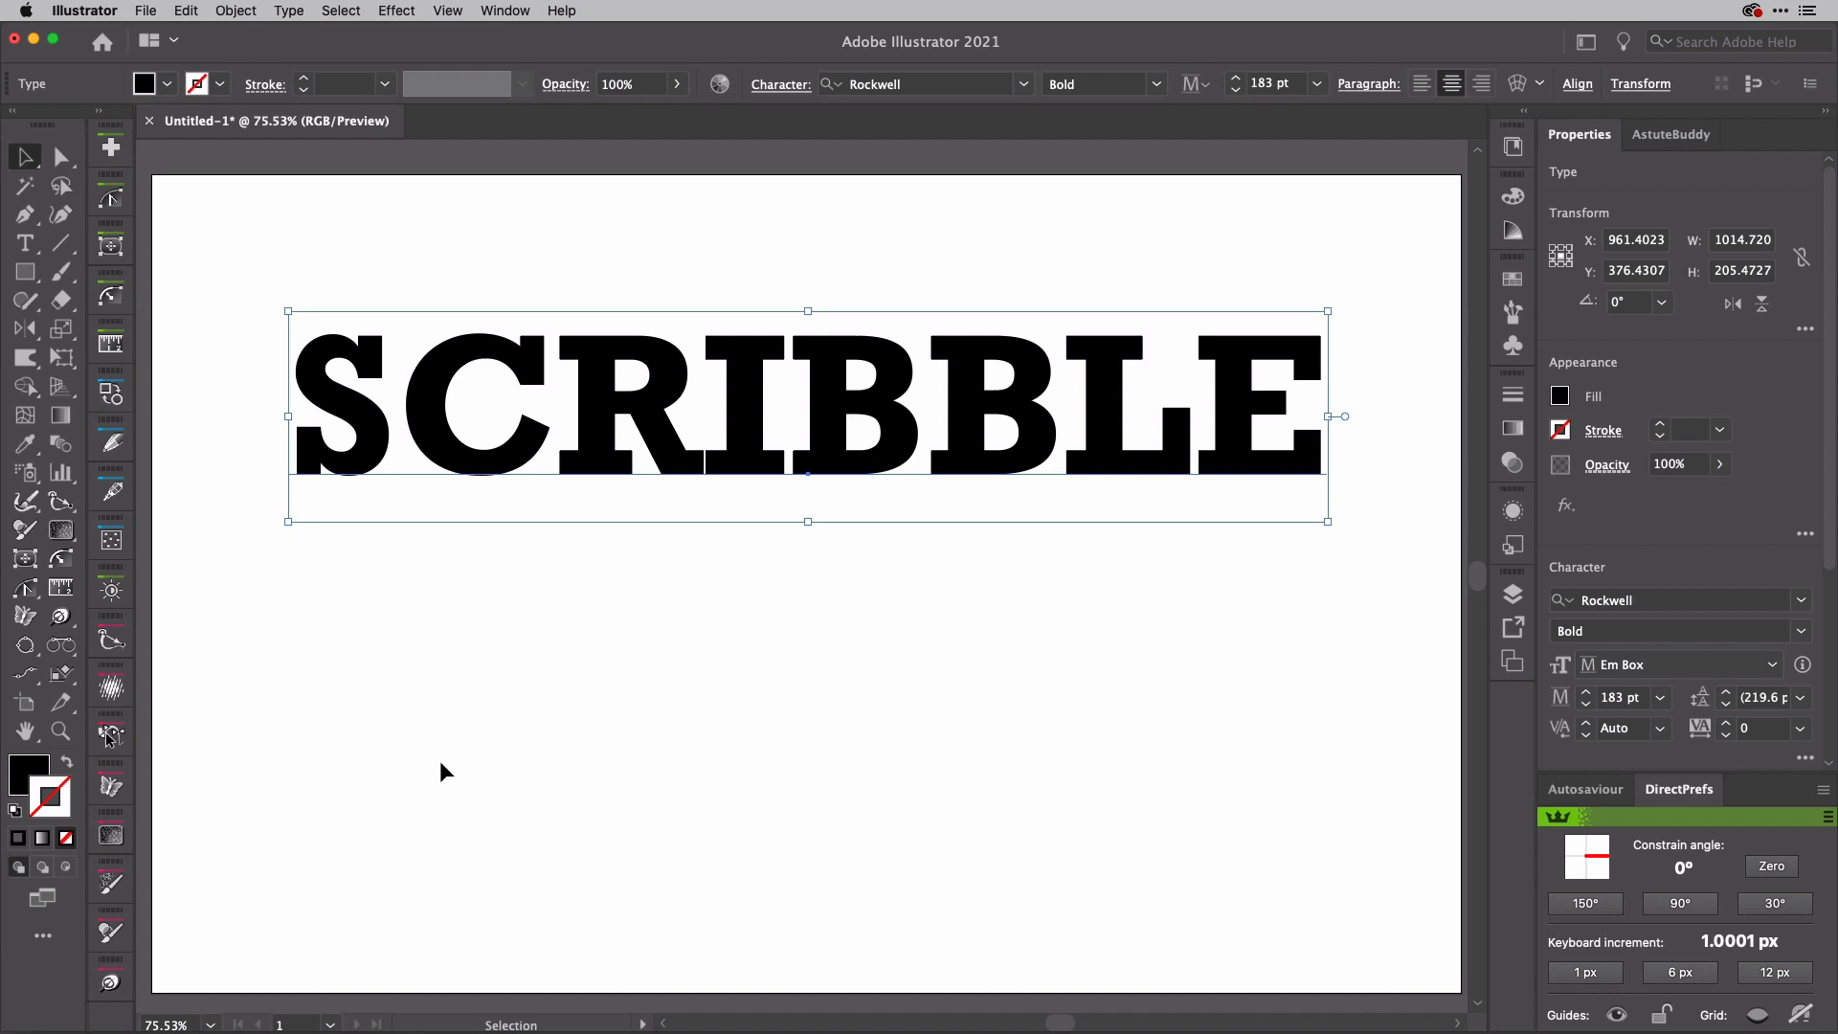
# Step: Set the fill of the SCRIBBLE text to None
pyautogui.press('x')
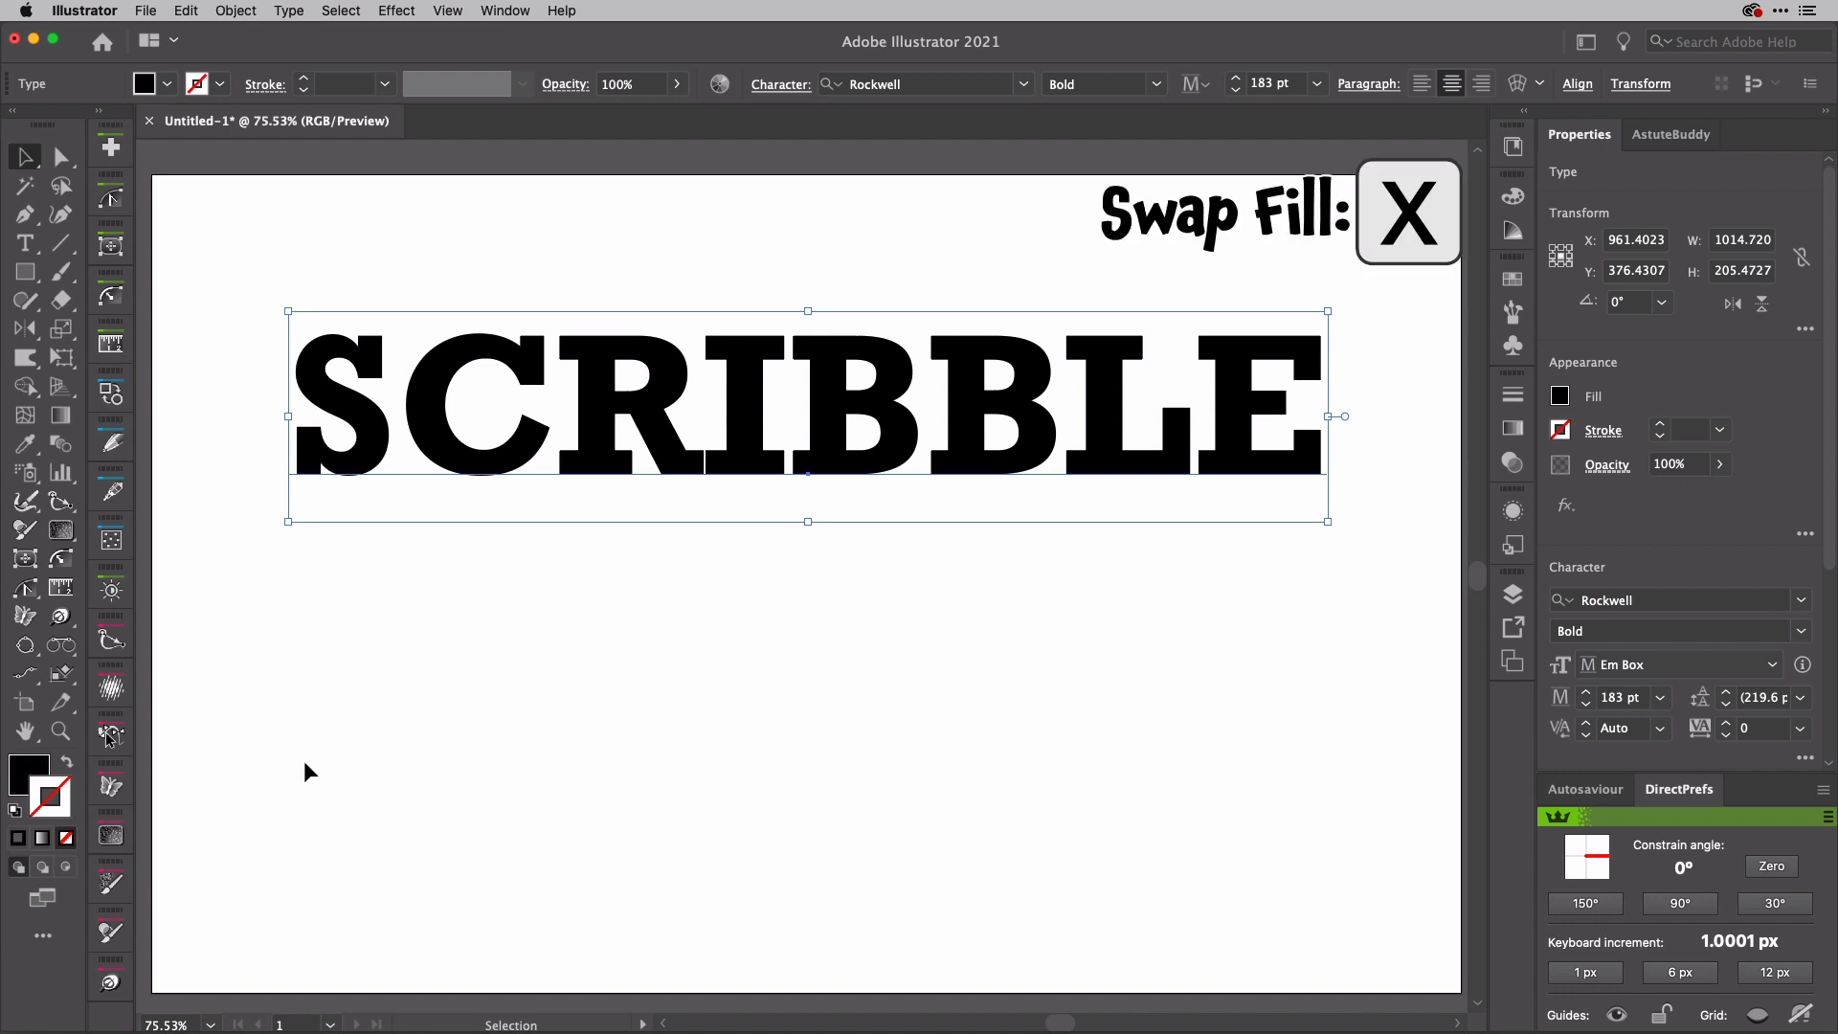
pyautogui.press('x')
pyautogui.press('/')
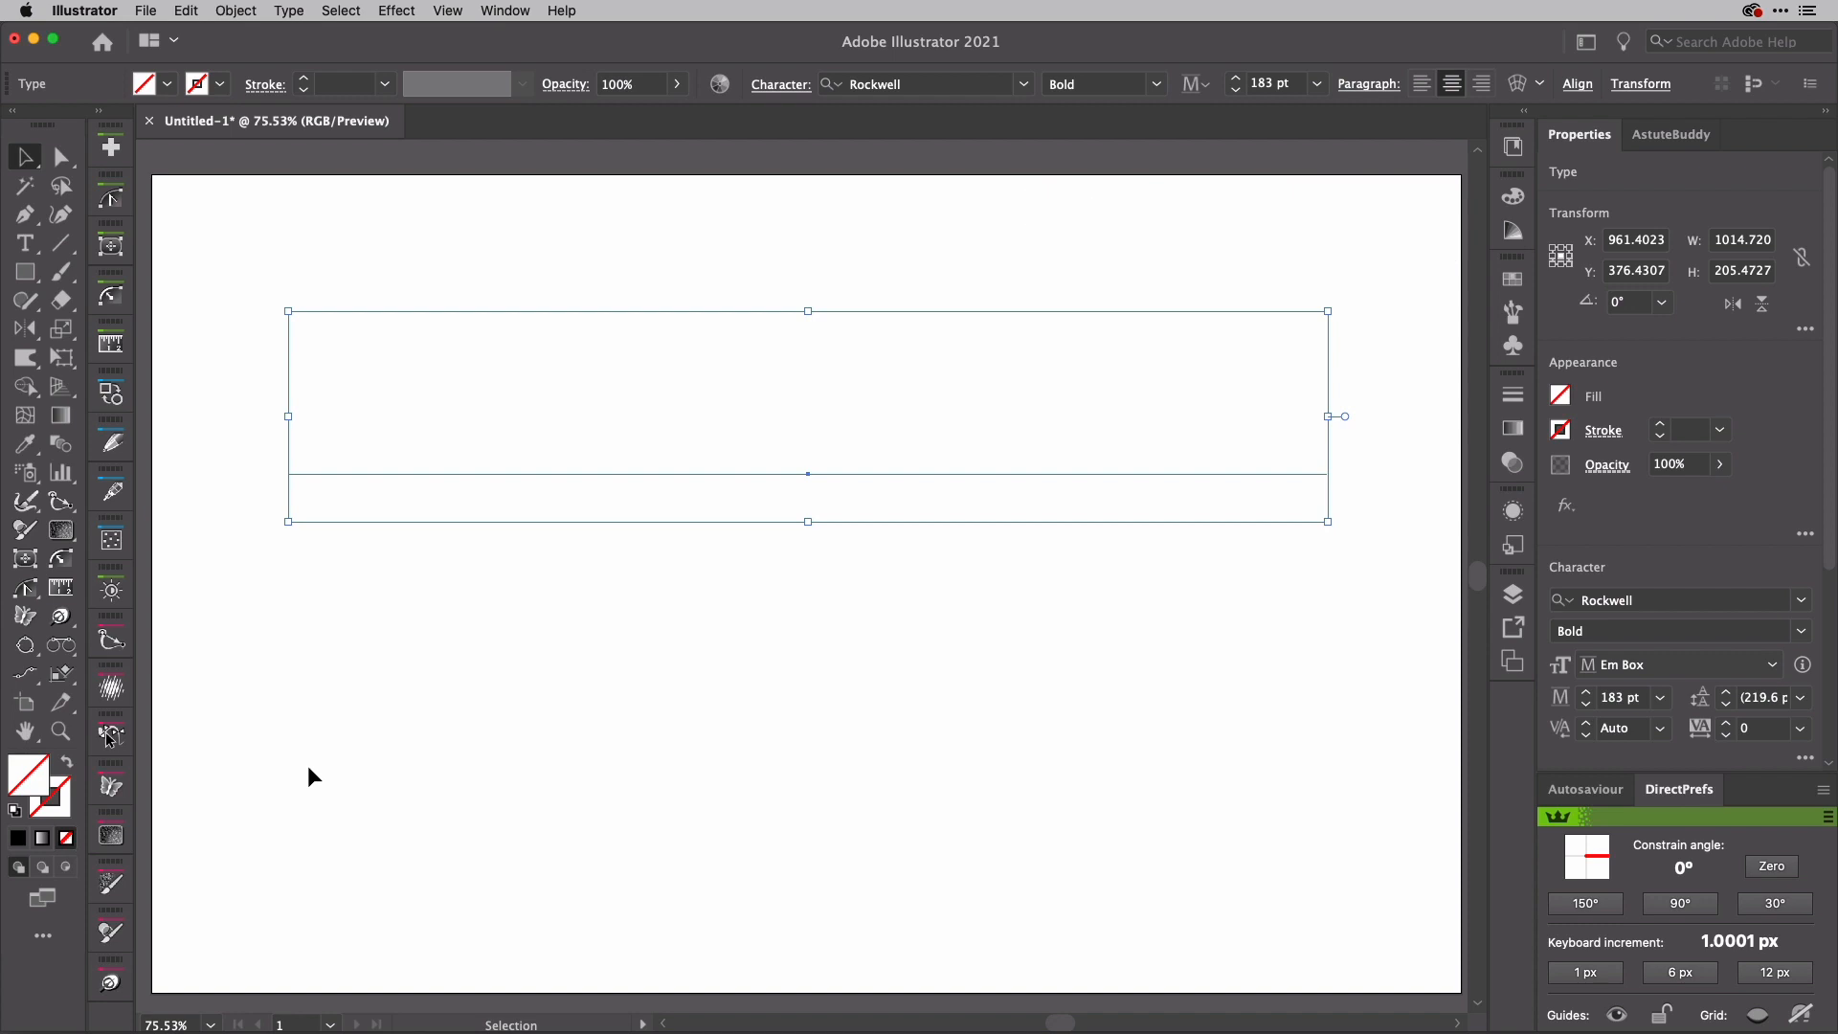
# Step: Check the unfilled SCRIBBLE text in Outline mode and return to the normal preview
pyautogui.press('super+y')
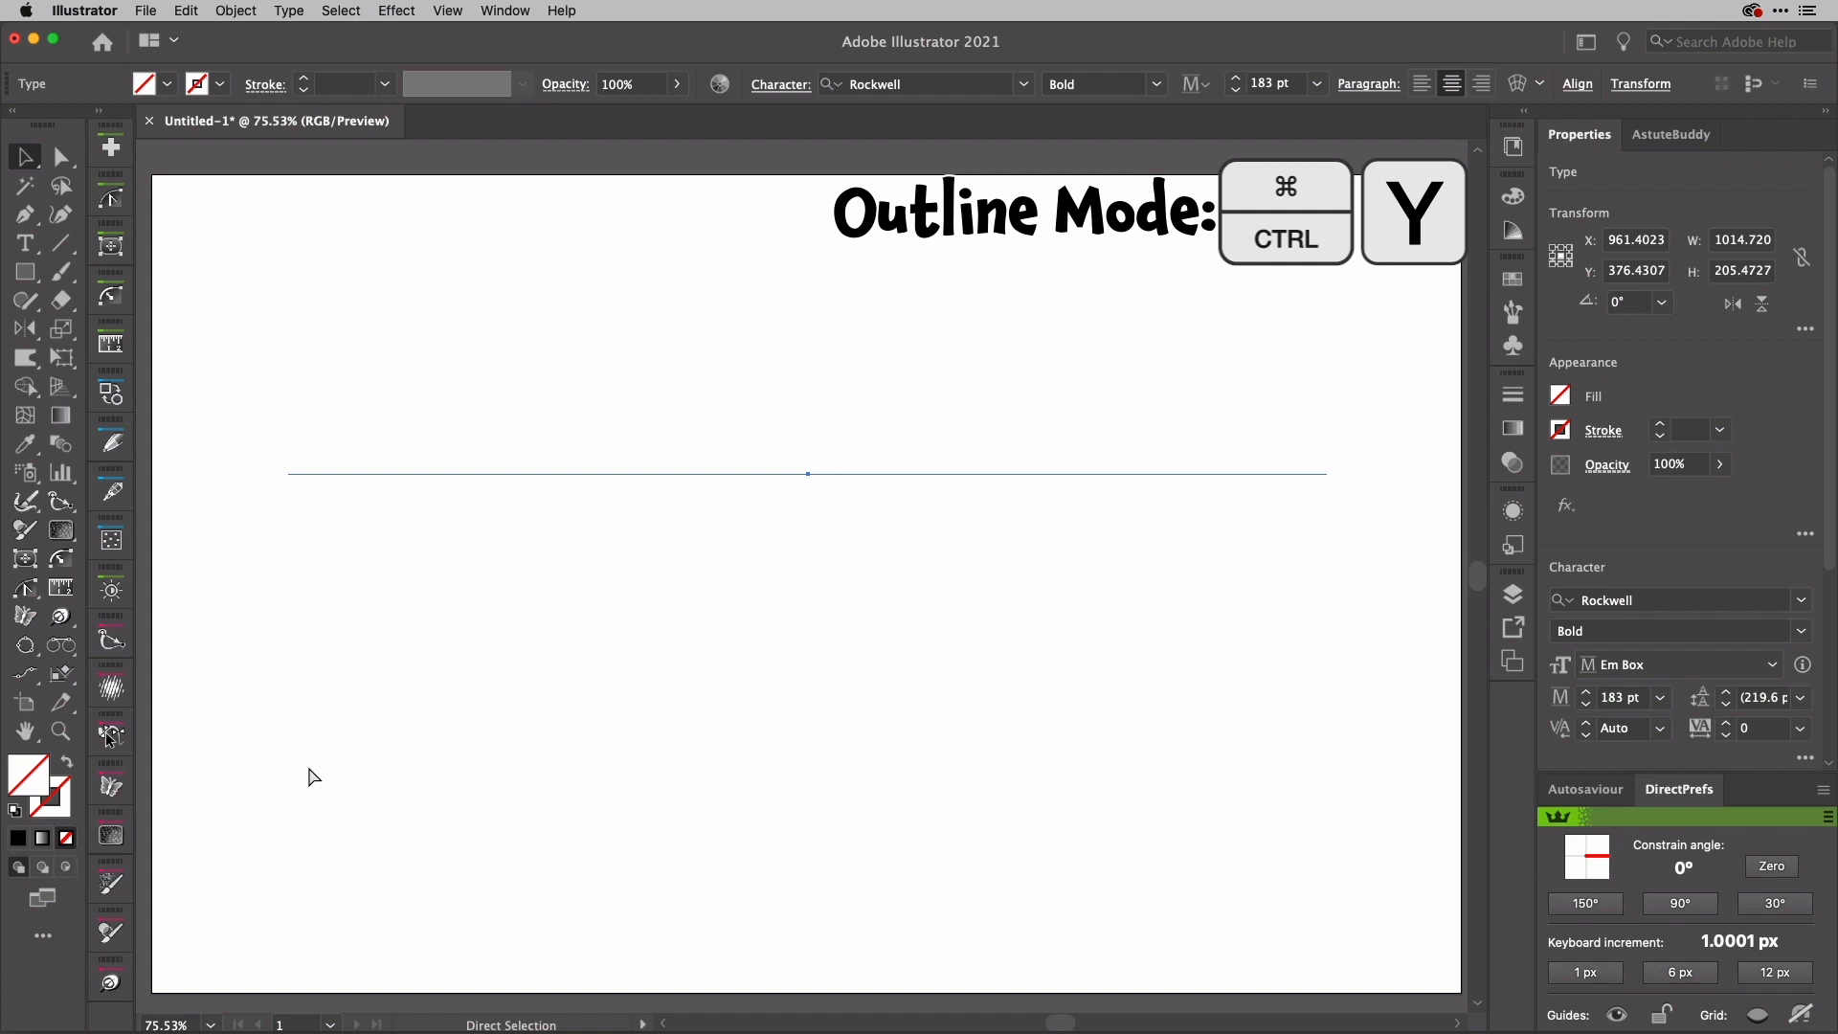
pyautogui.press('super+y')
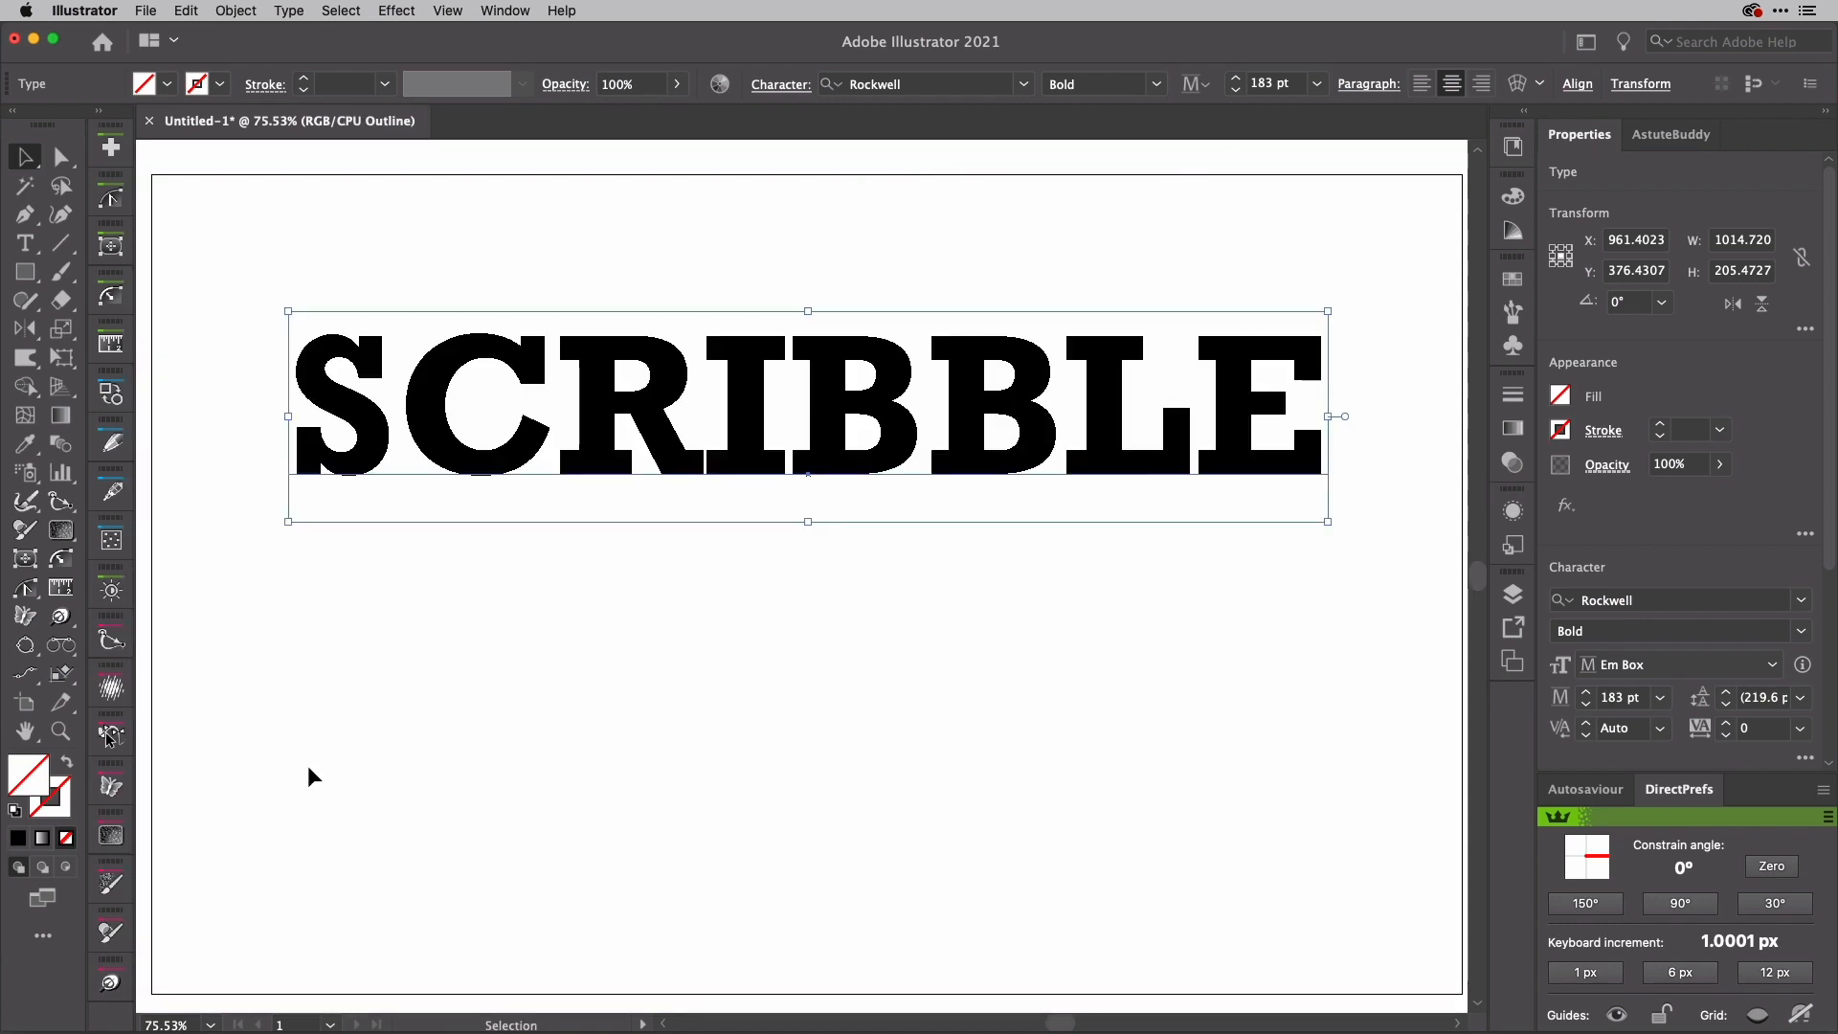
pyautogui.press('super')
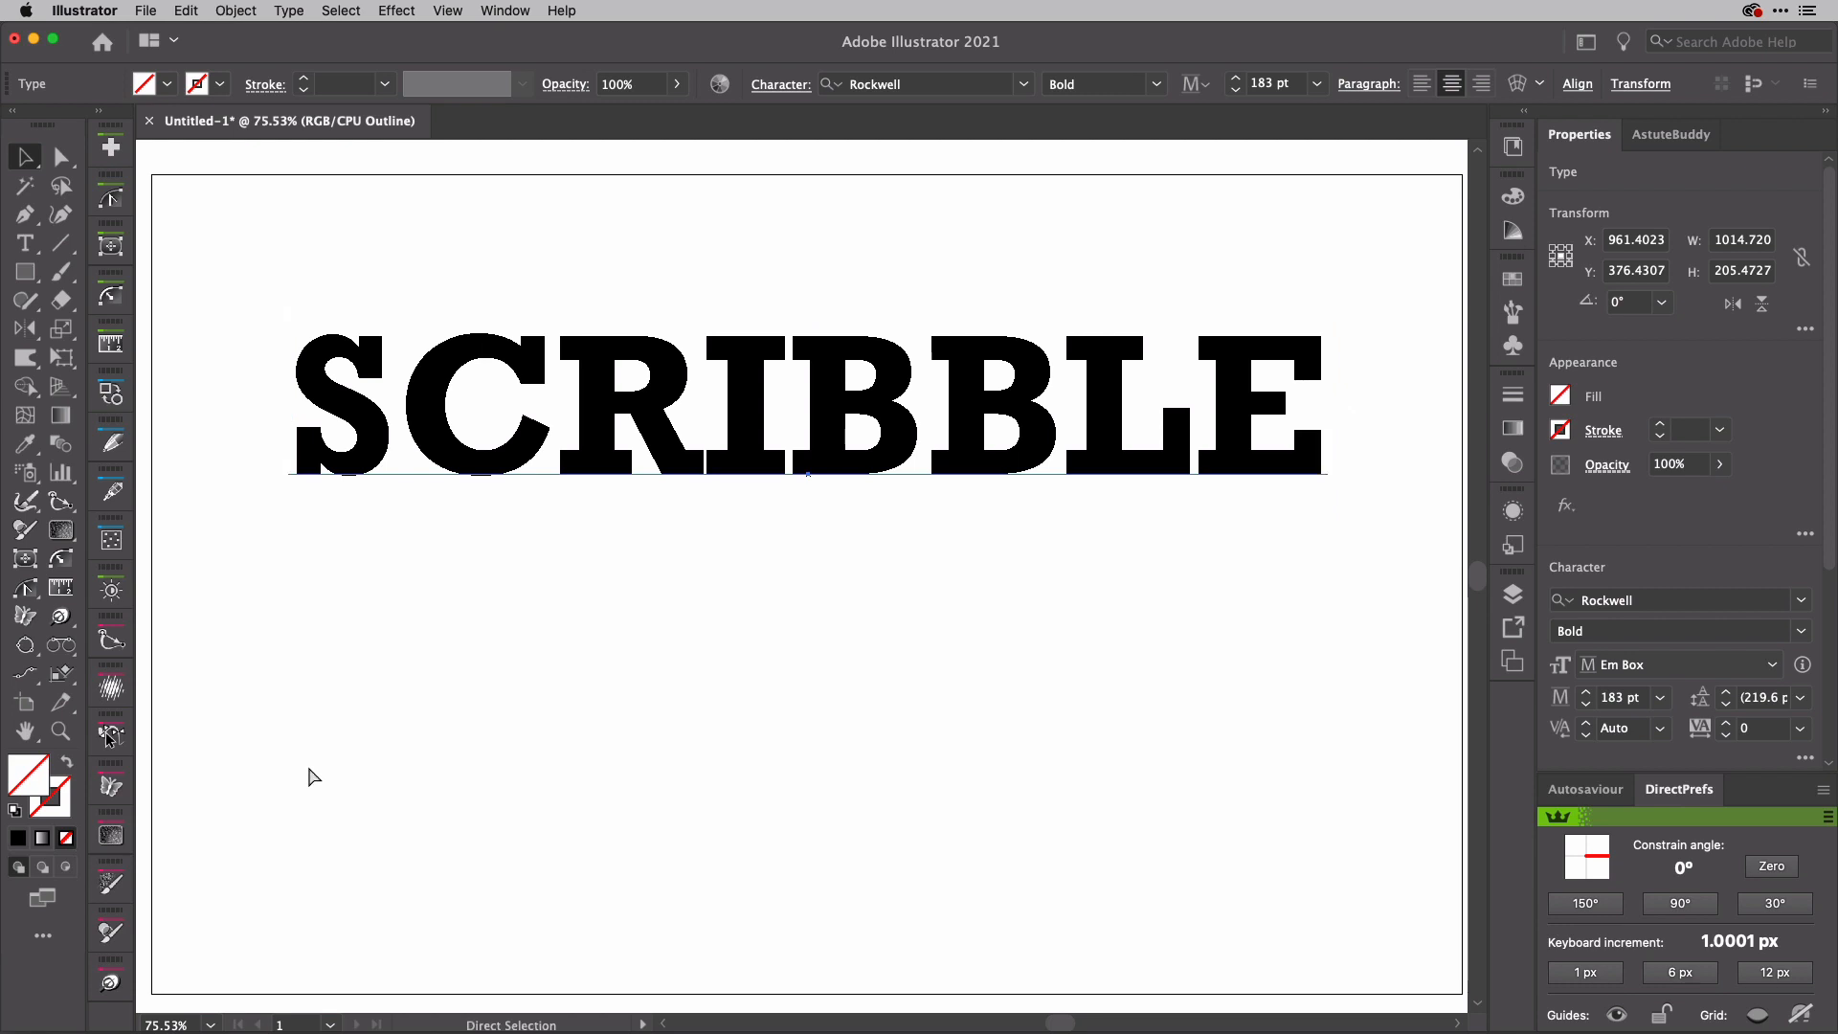
pyautogui.press('super+y')
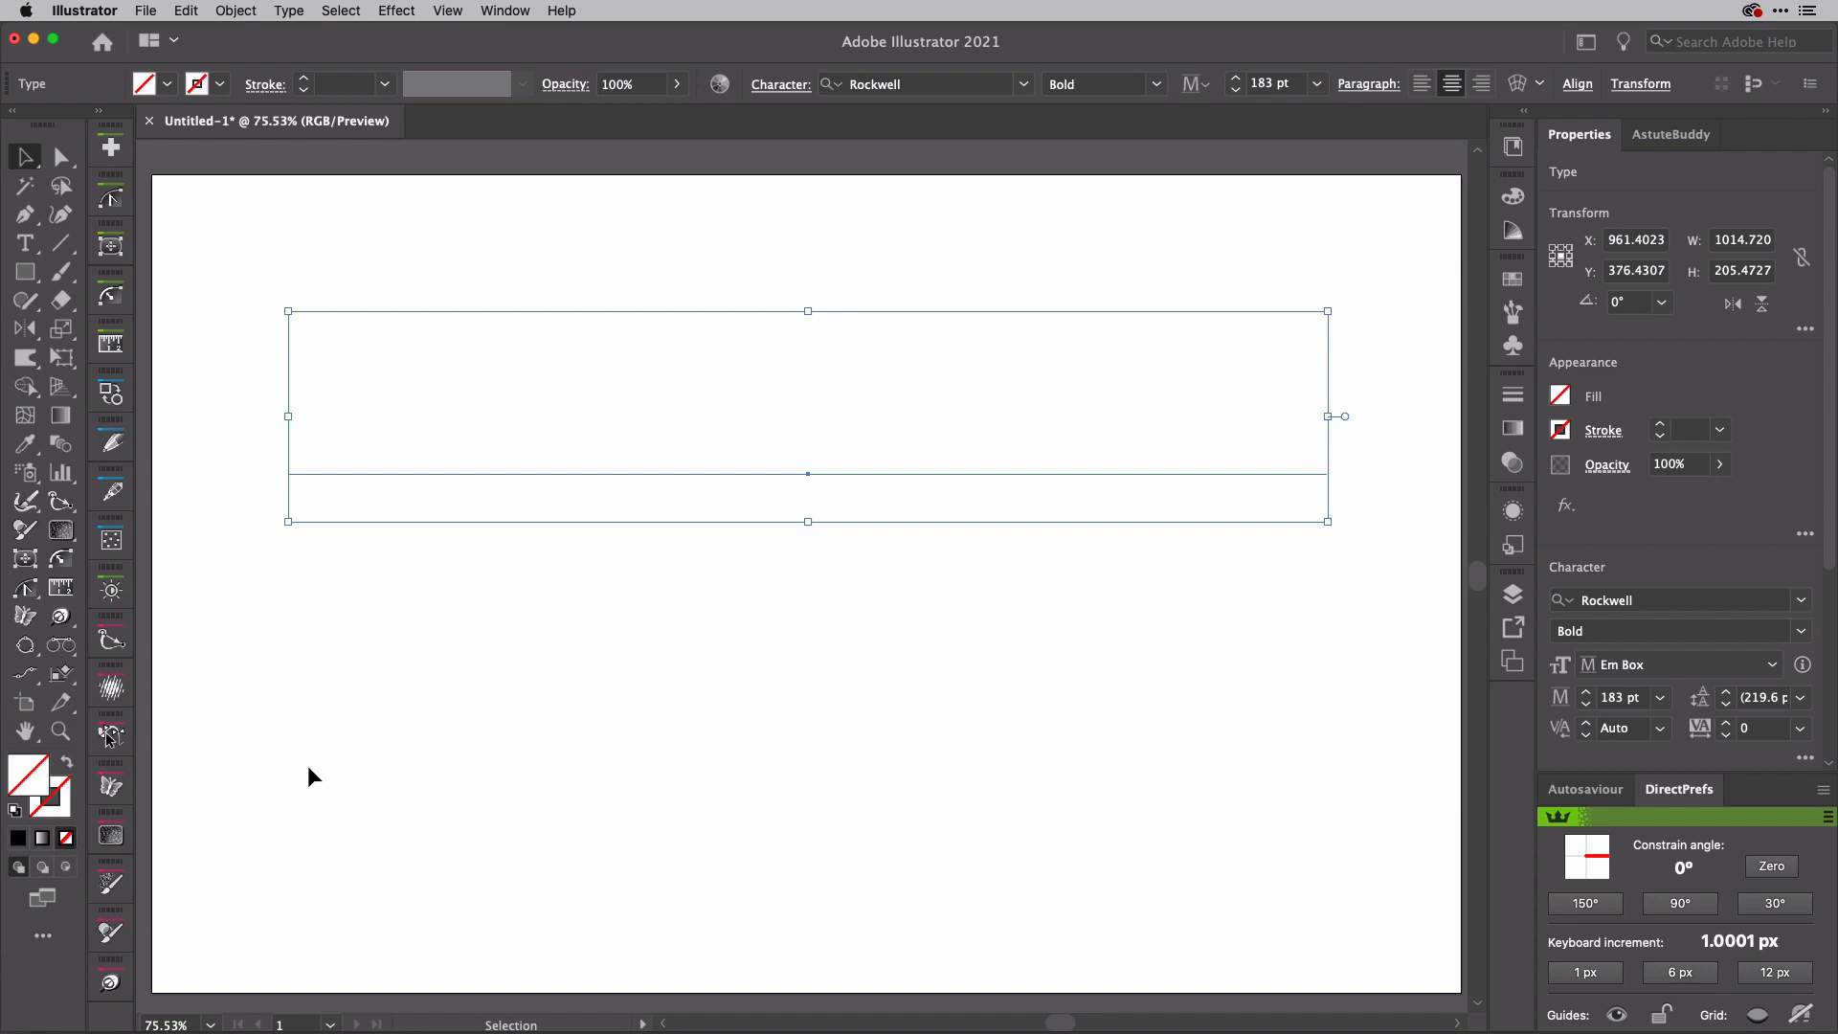
# Step: Give the SCRIBBLE text a solid black 1 pt stroke and dismiss the color choices
pyautogui.press('x')
pyautogui.press(',')
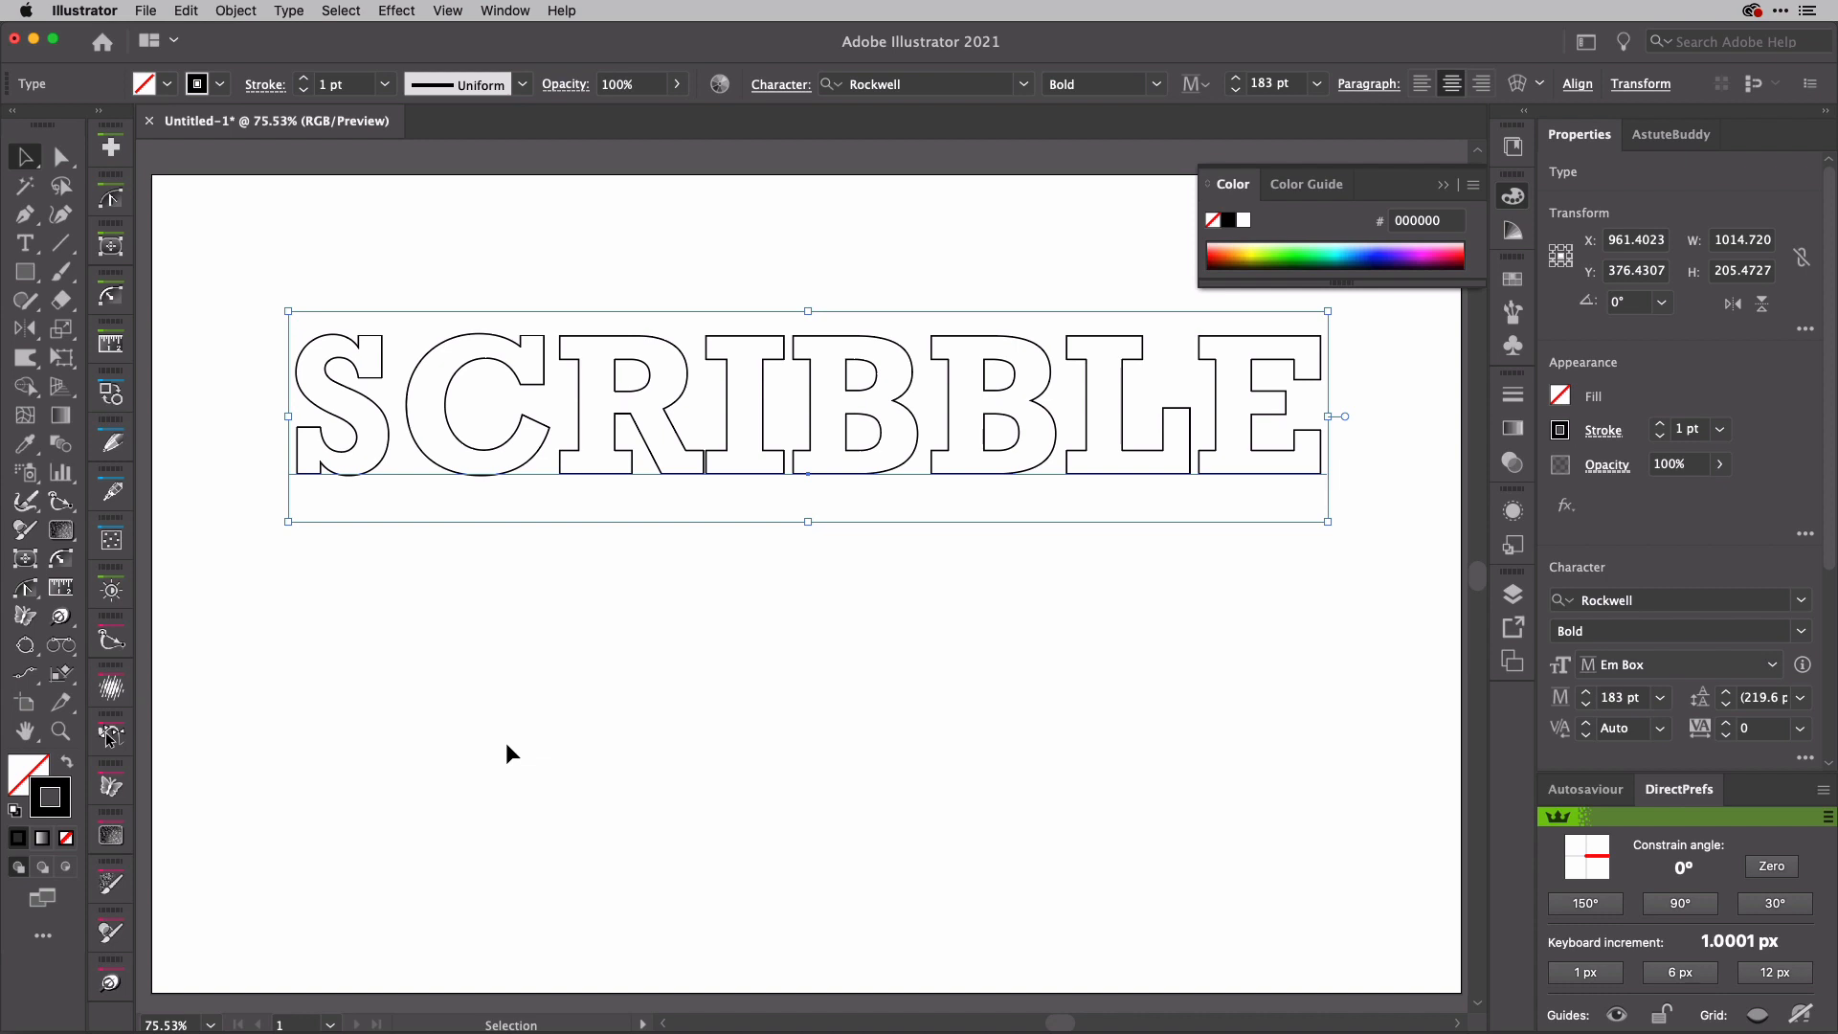
pyautogui.click(1566, 431)
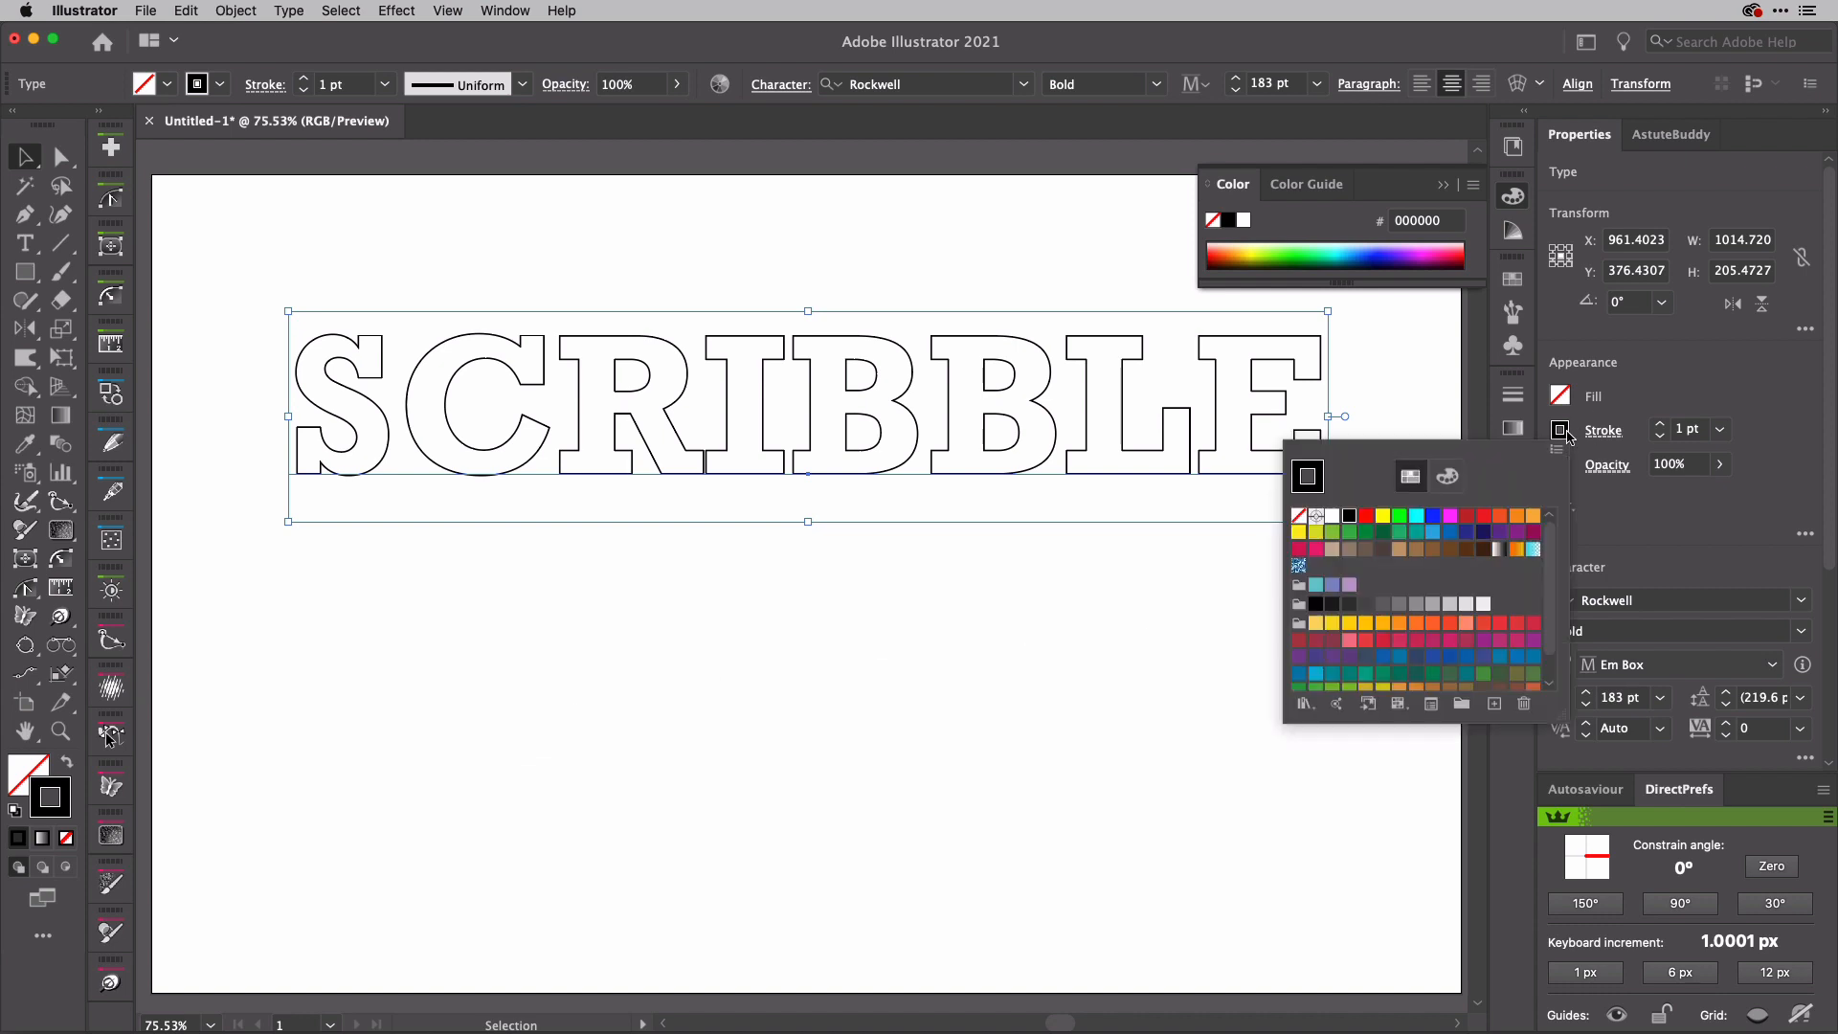
pyautogui.click(1721, 397)
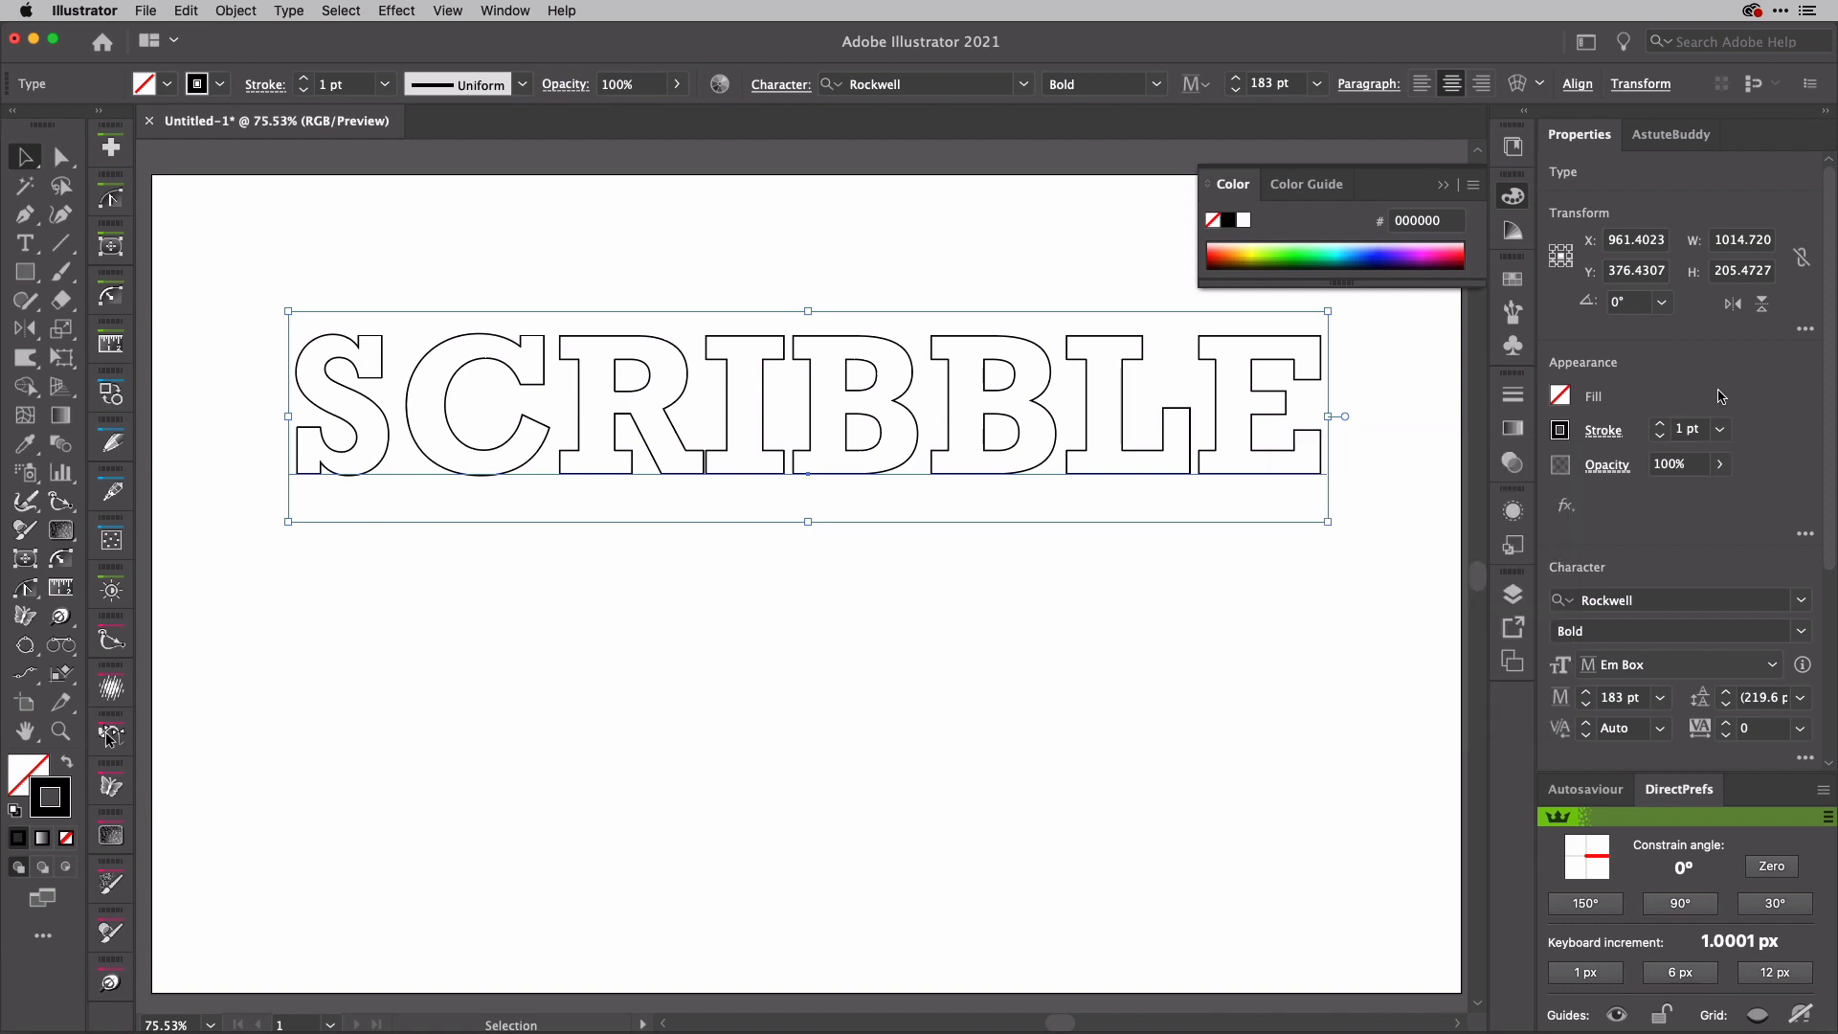
pyautogui.click(1253, 472)
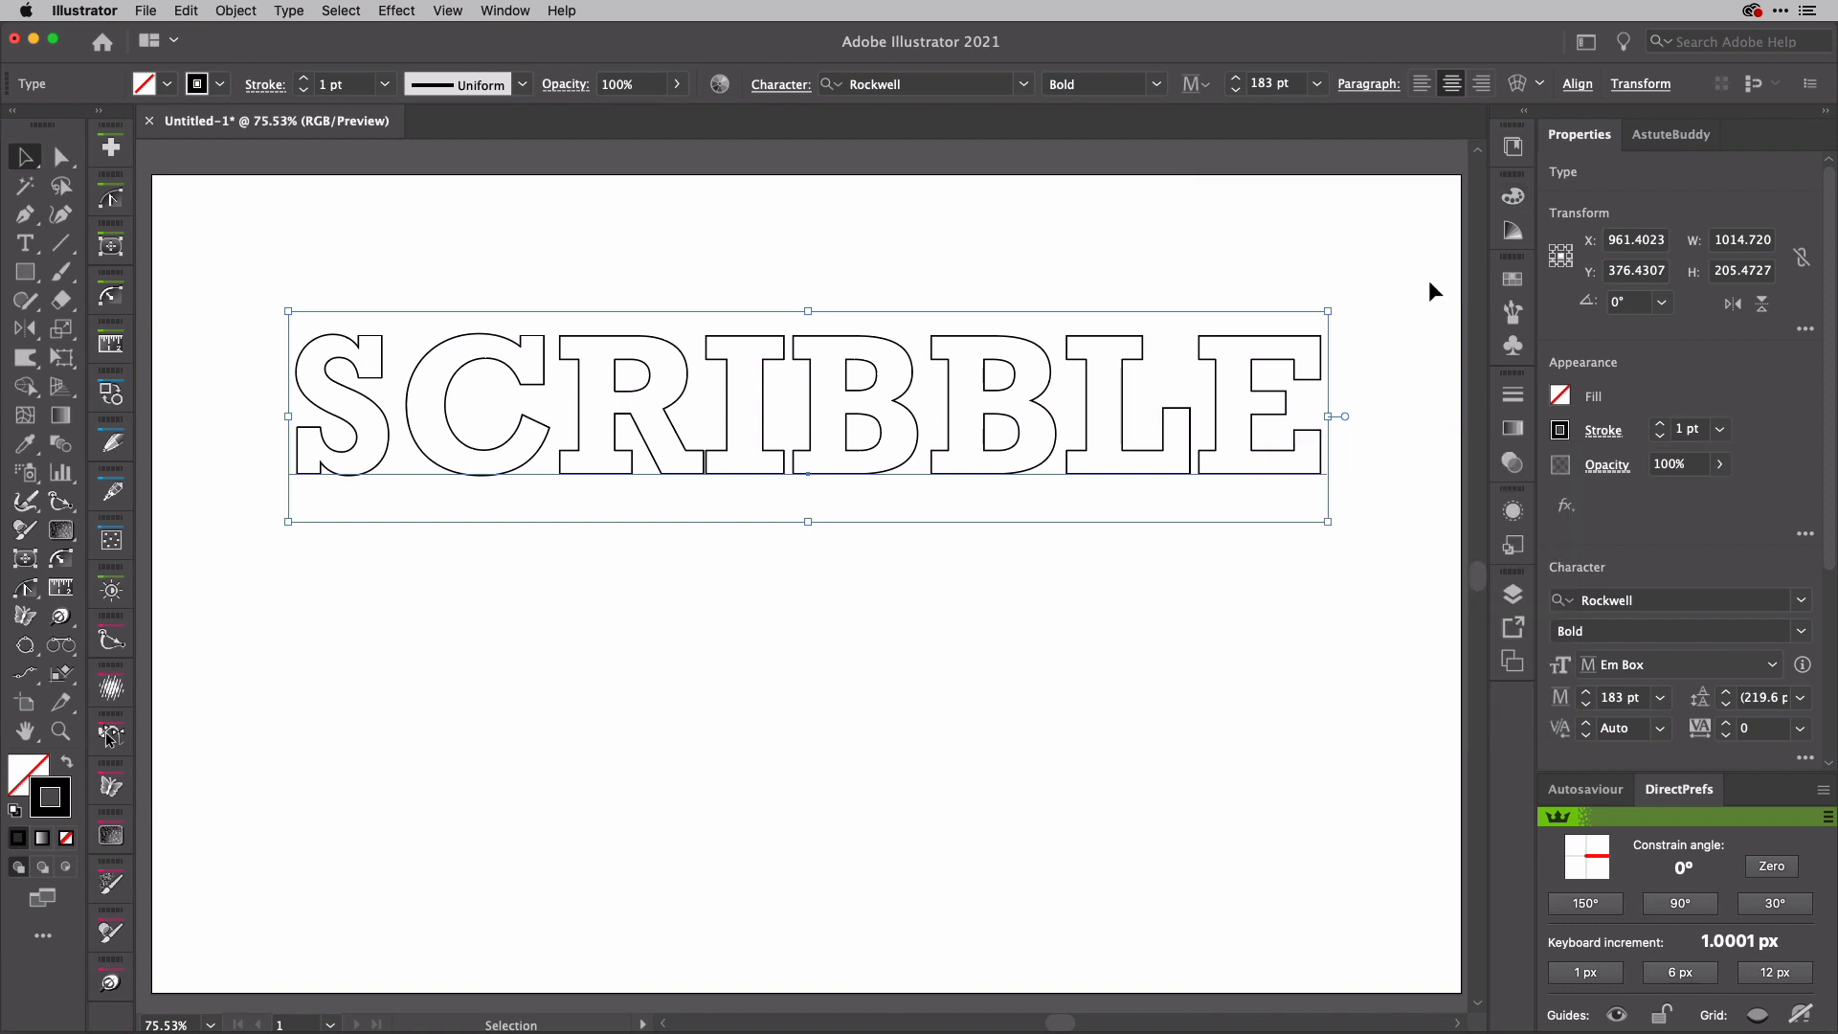
# Step: Try the Doodle 1 brush on the SCRIBBLE text's stroke, and apply the Doodle 2 brush in its place
pyautogui.click(1511, 312)
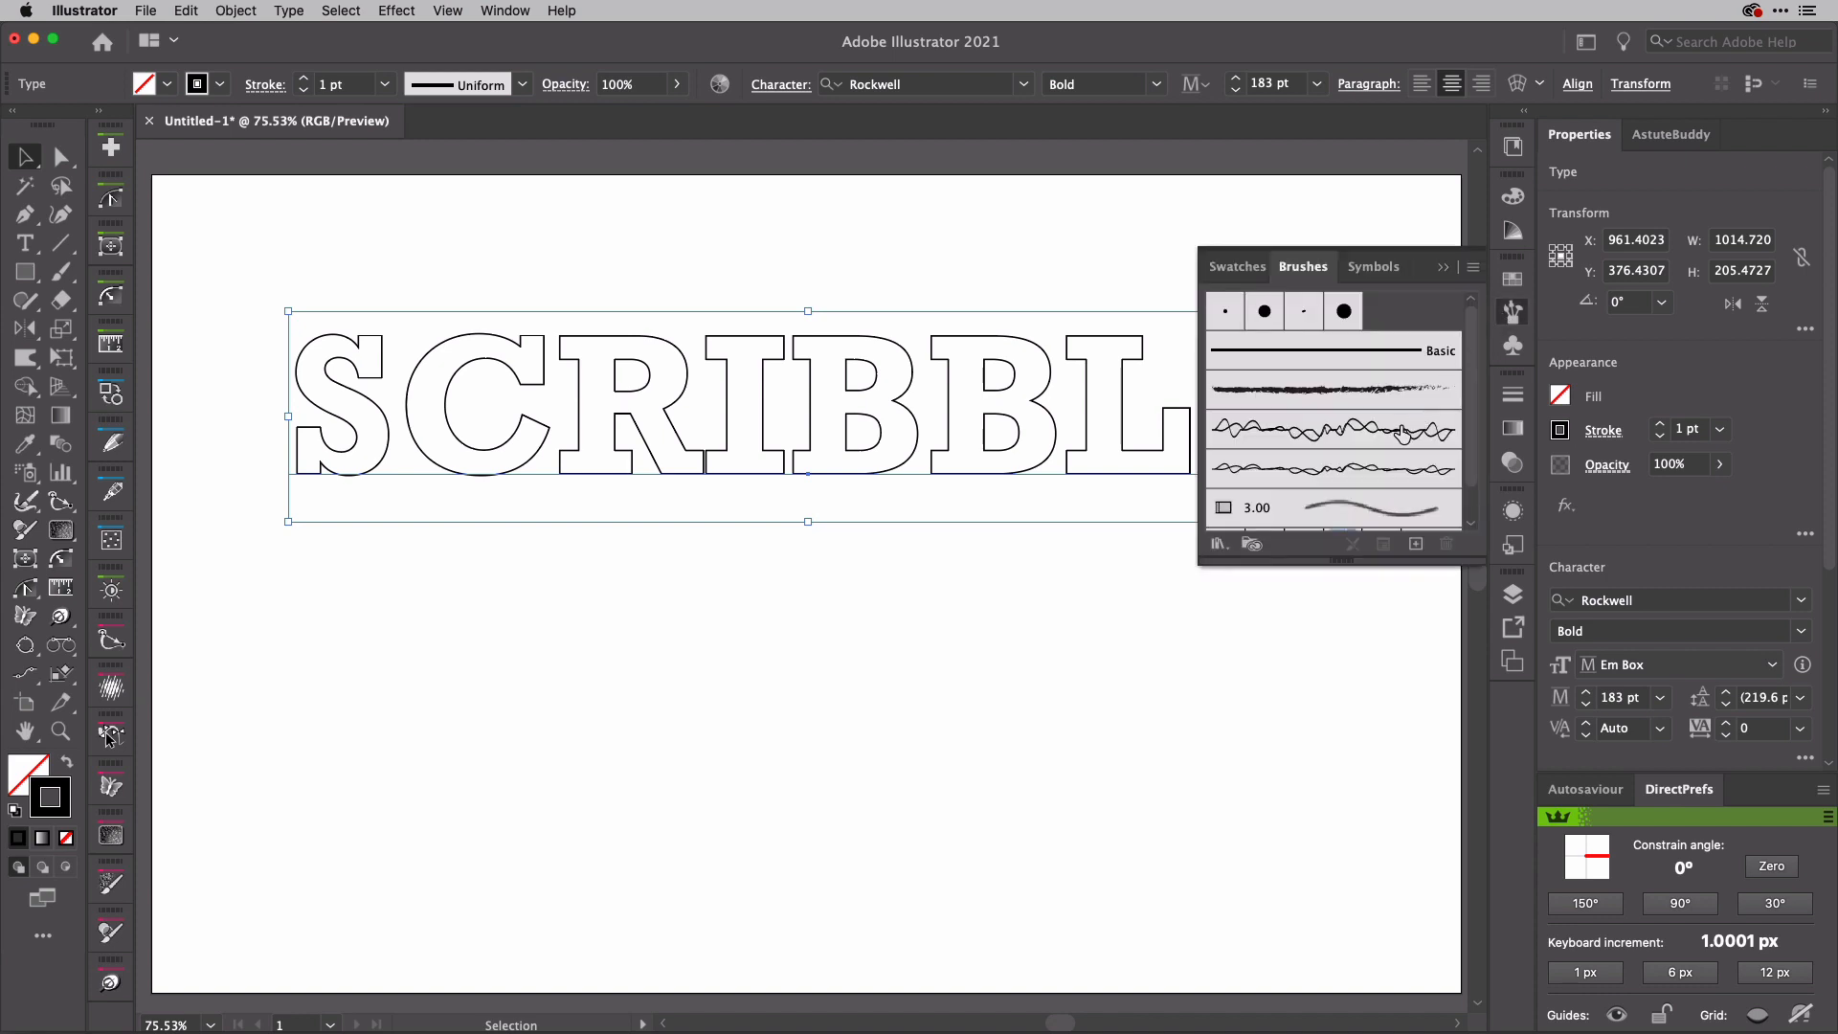
pyautogui.moveTo(1403, 434); pyautogui.dragTo(1091, 456)
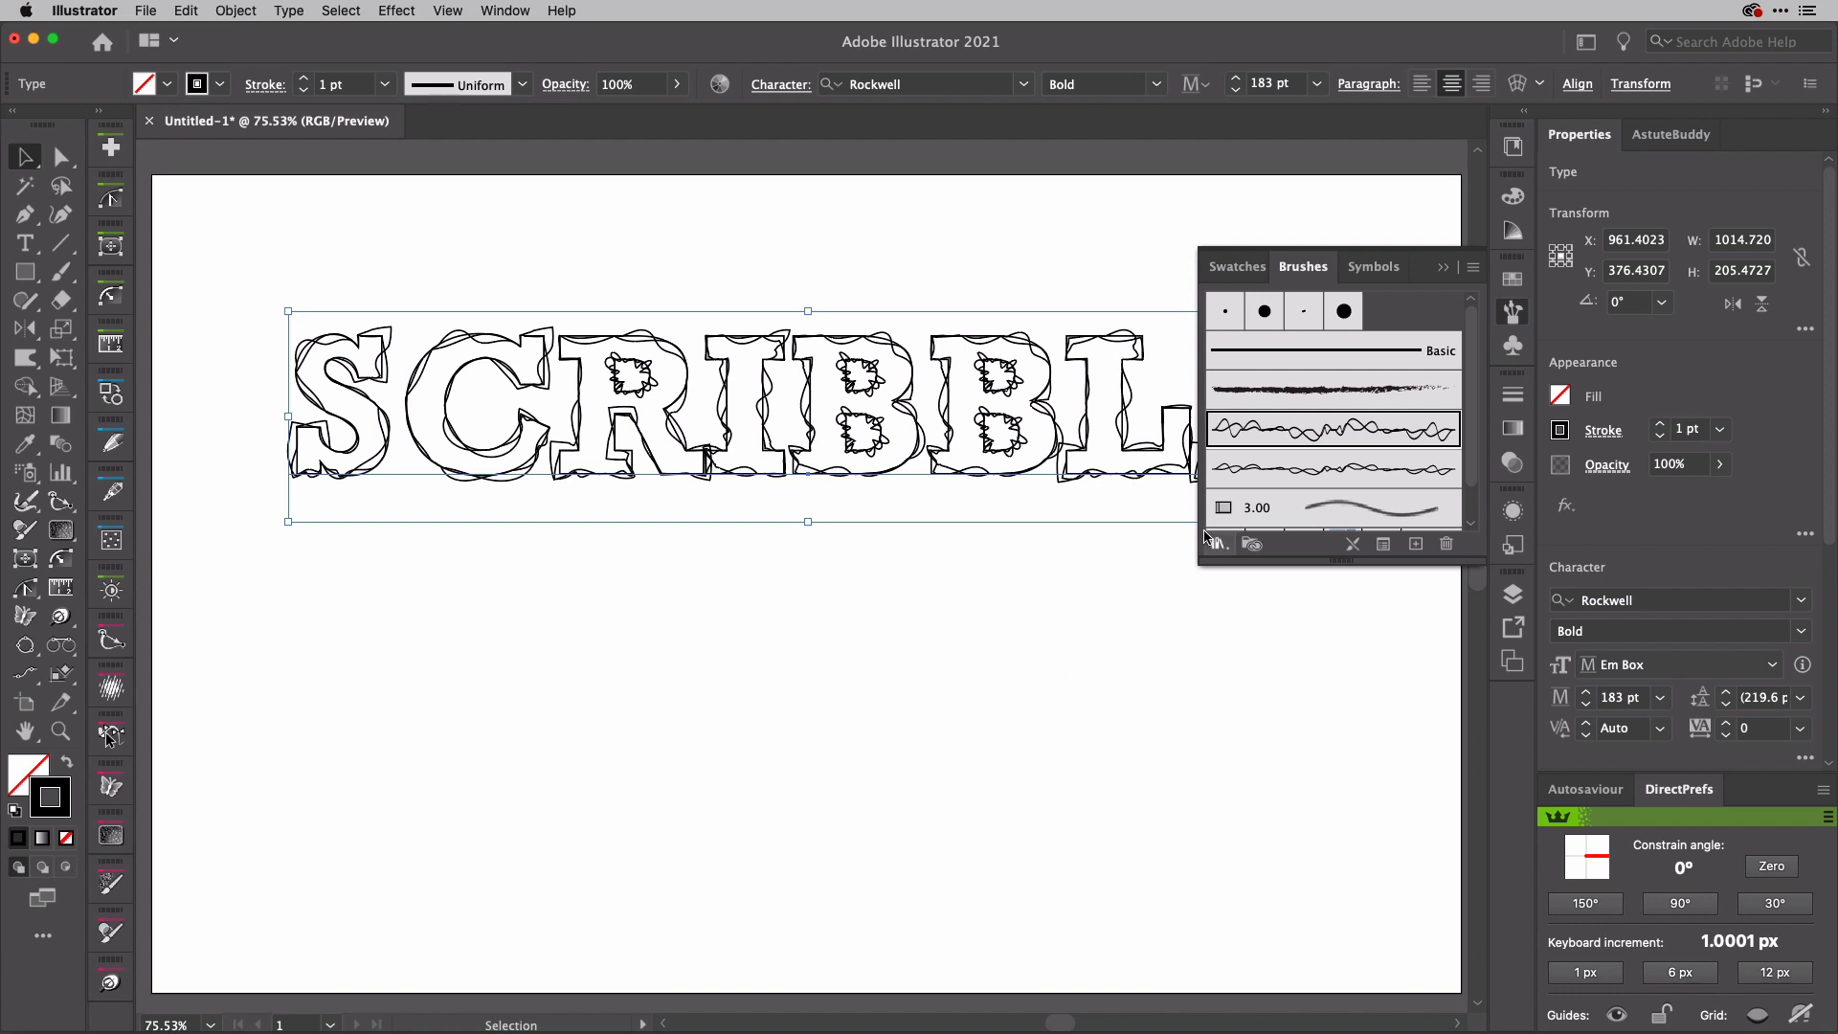
pyautogui.moveTo(1256, 469); pyautogui.dragTo(1136, 463)
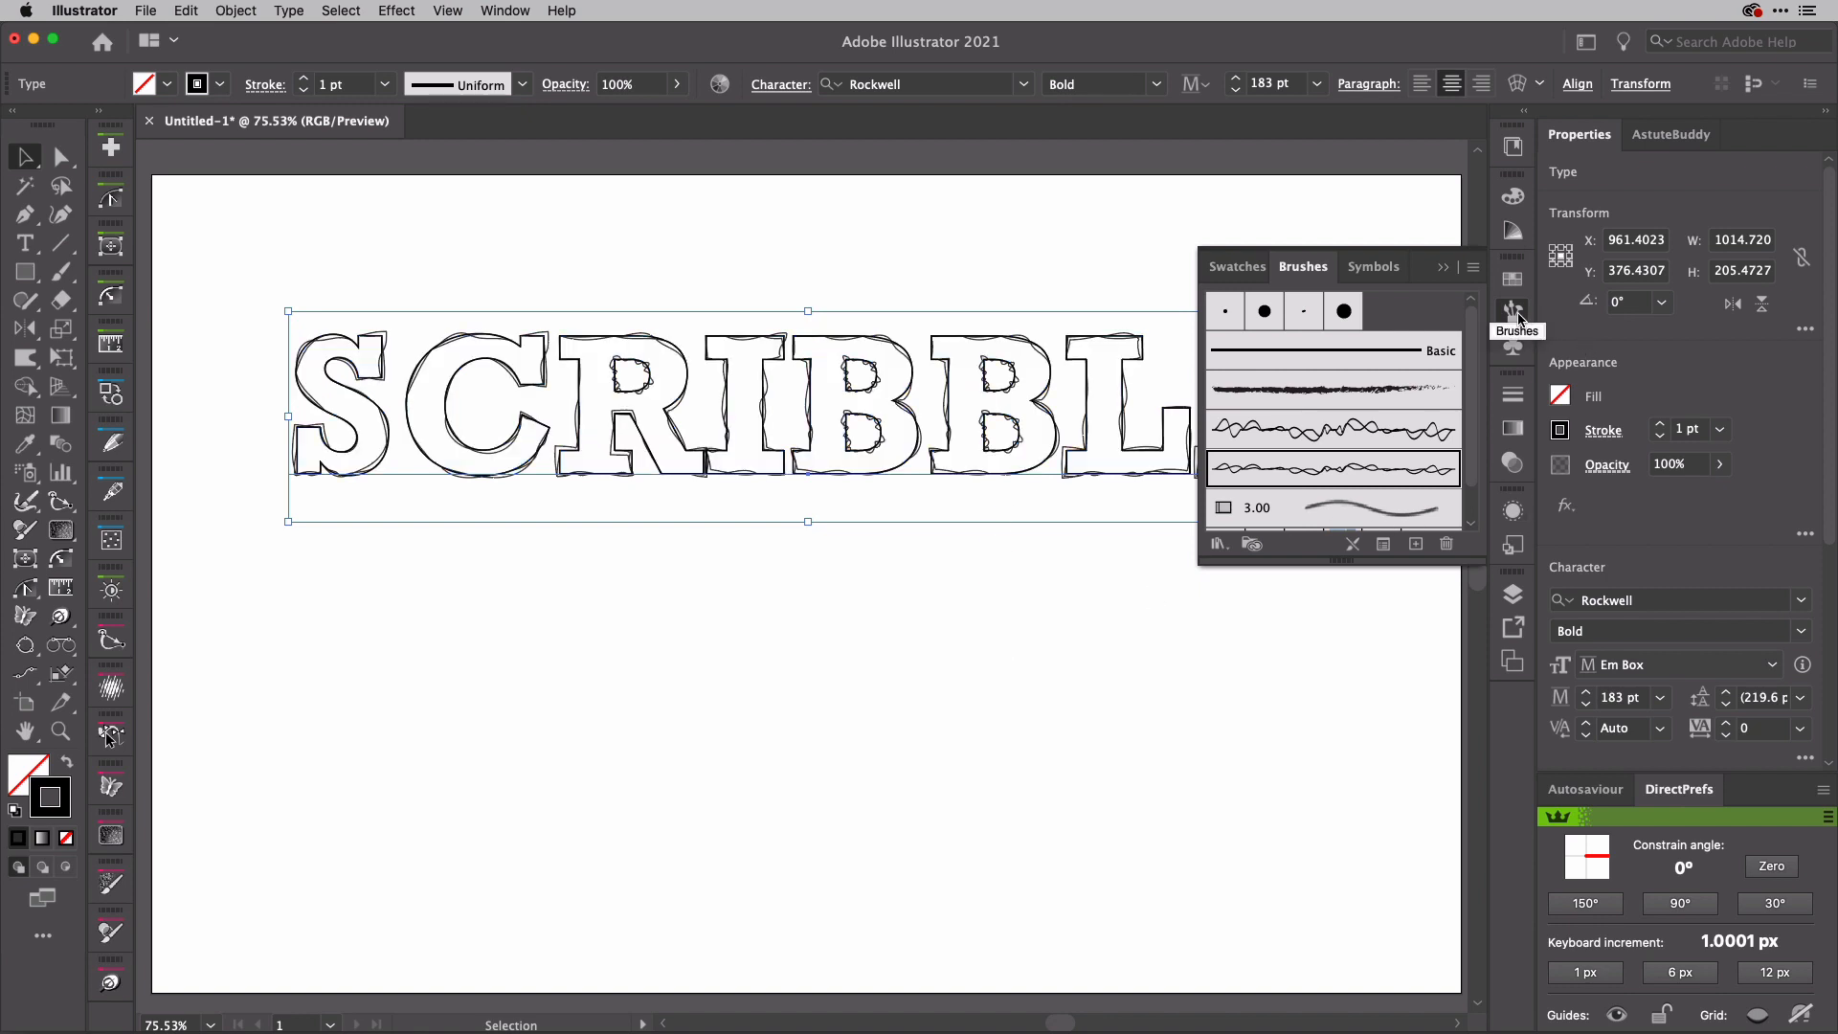
# Step: Set the brush stroke size of the SCRIBBLE text to a fixed 67% in the selected object's stroke options
pyautogui.click(1474, 268)
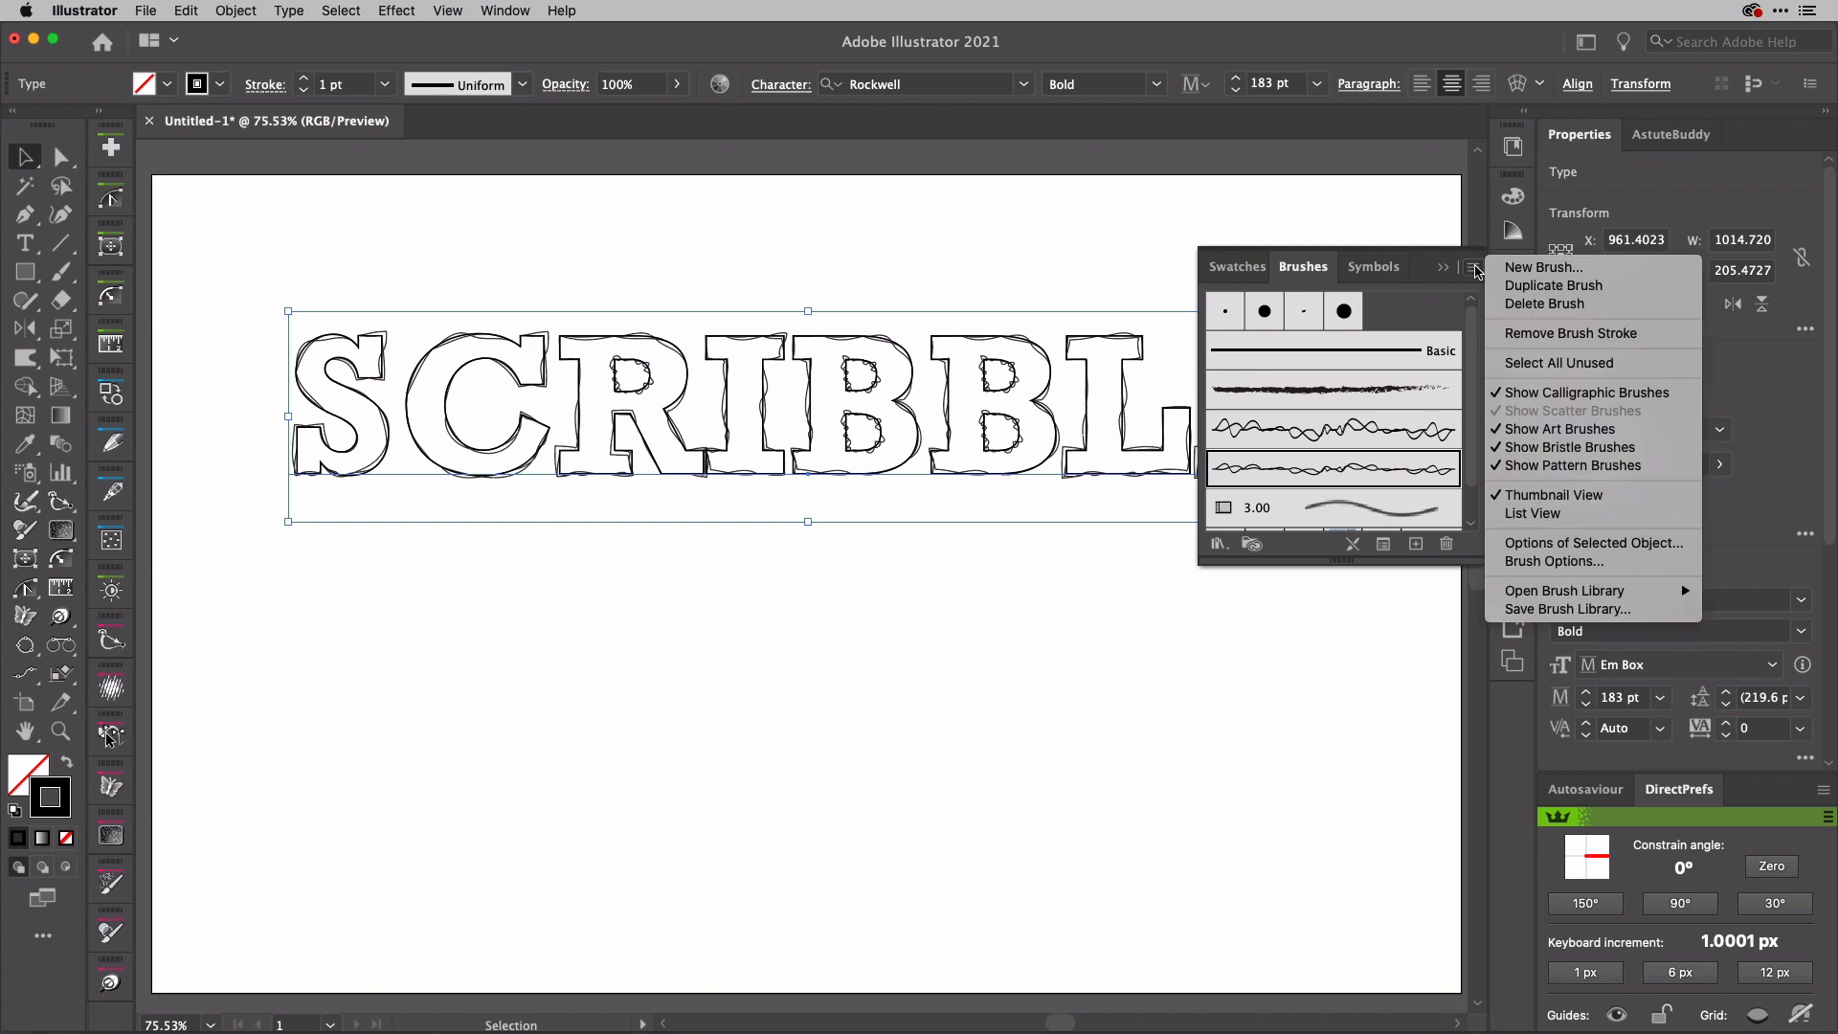
pyautogui.click(1588, 544)
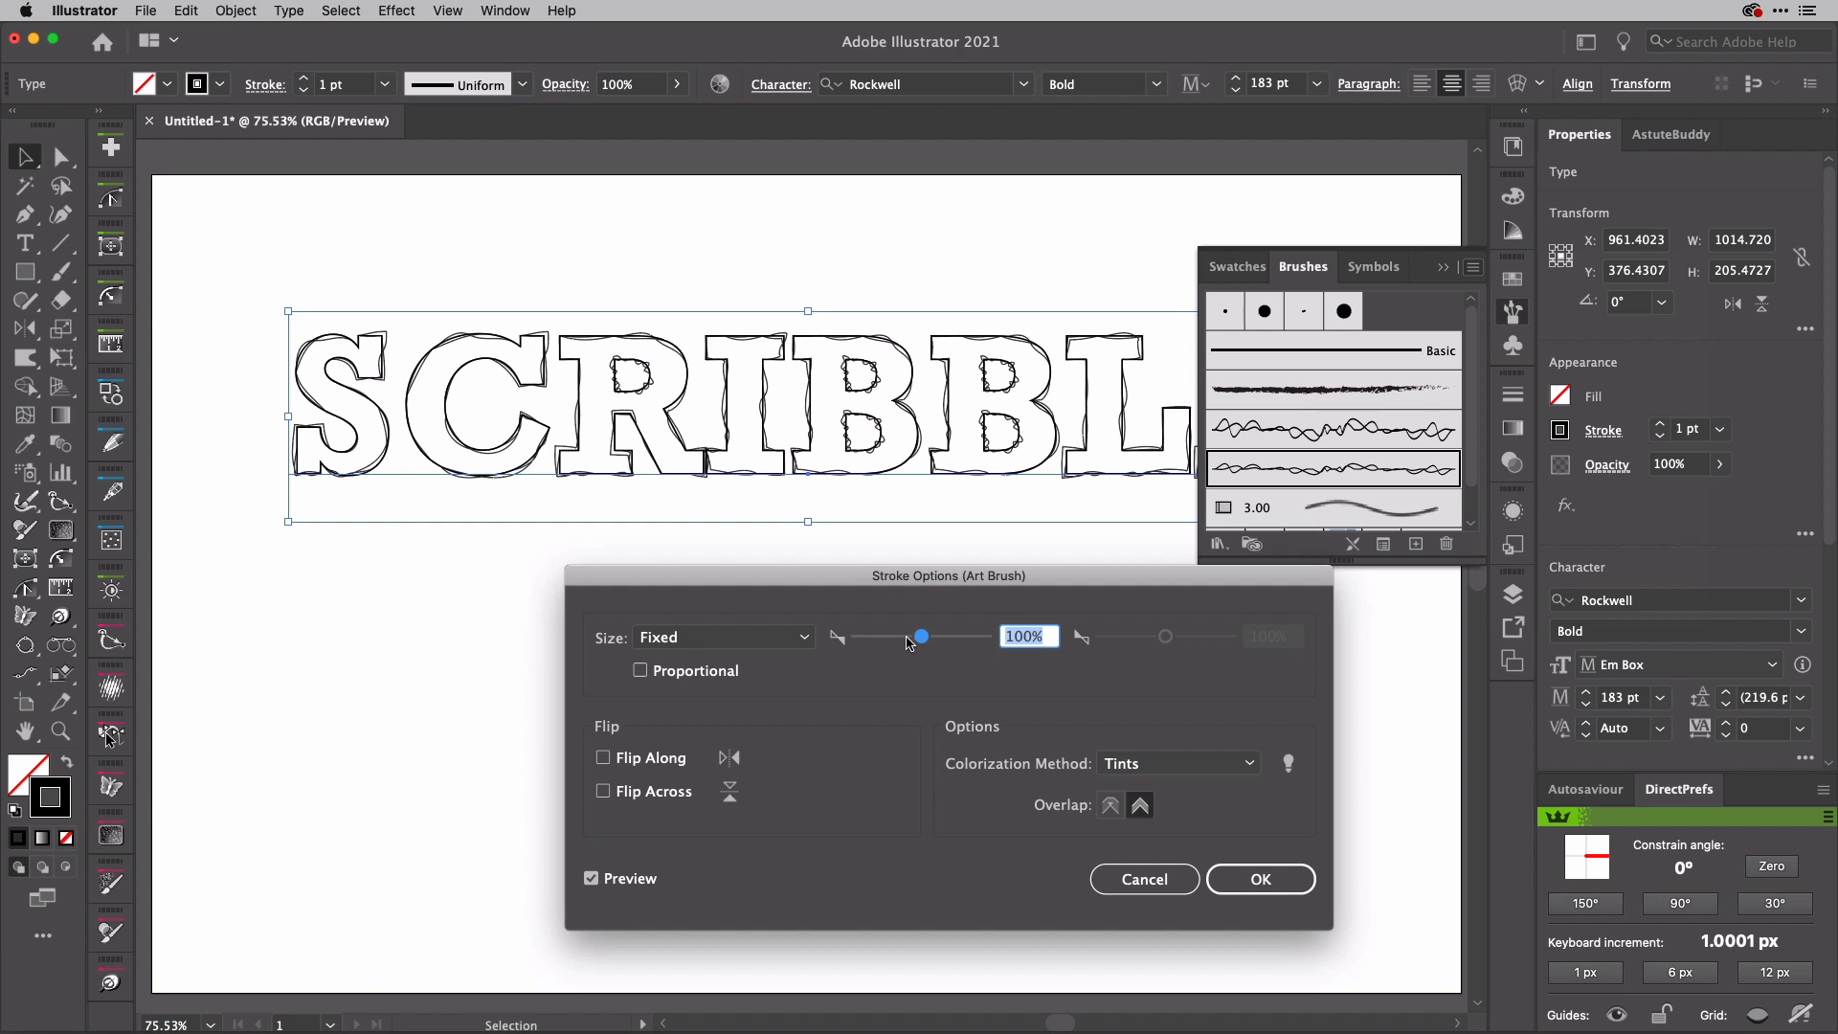
pyautogui.moveTo(921, 638); pyautogui.dragTo(900, 645)
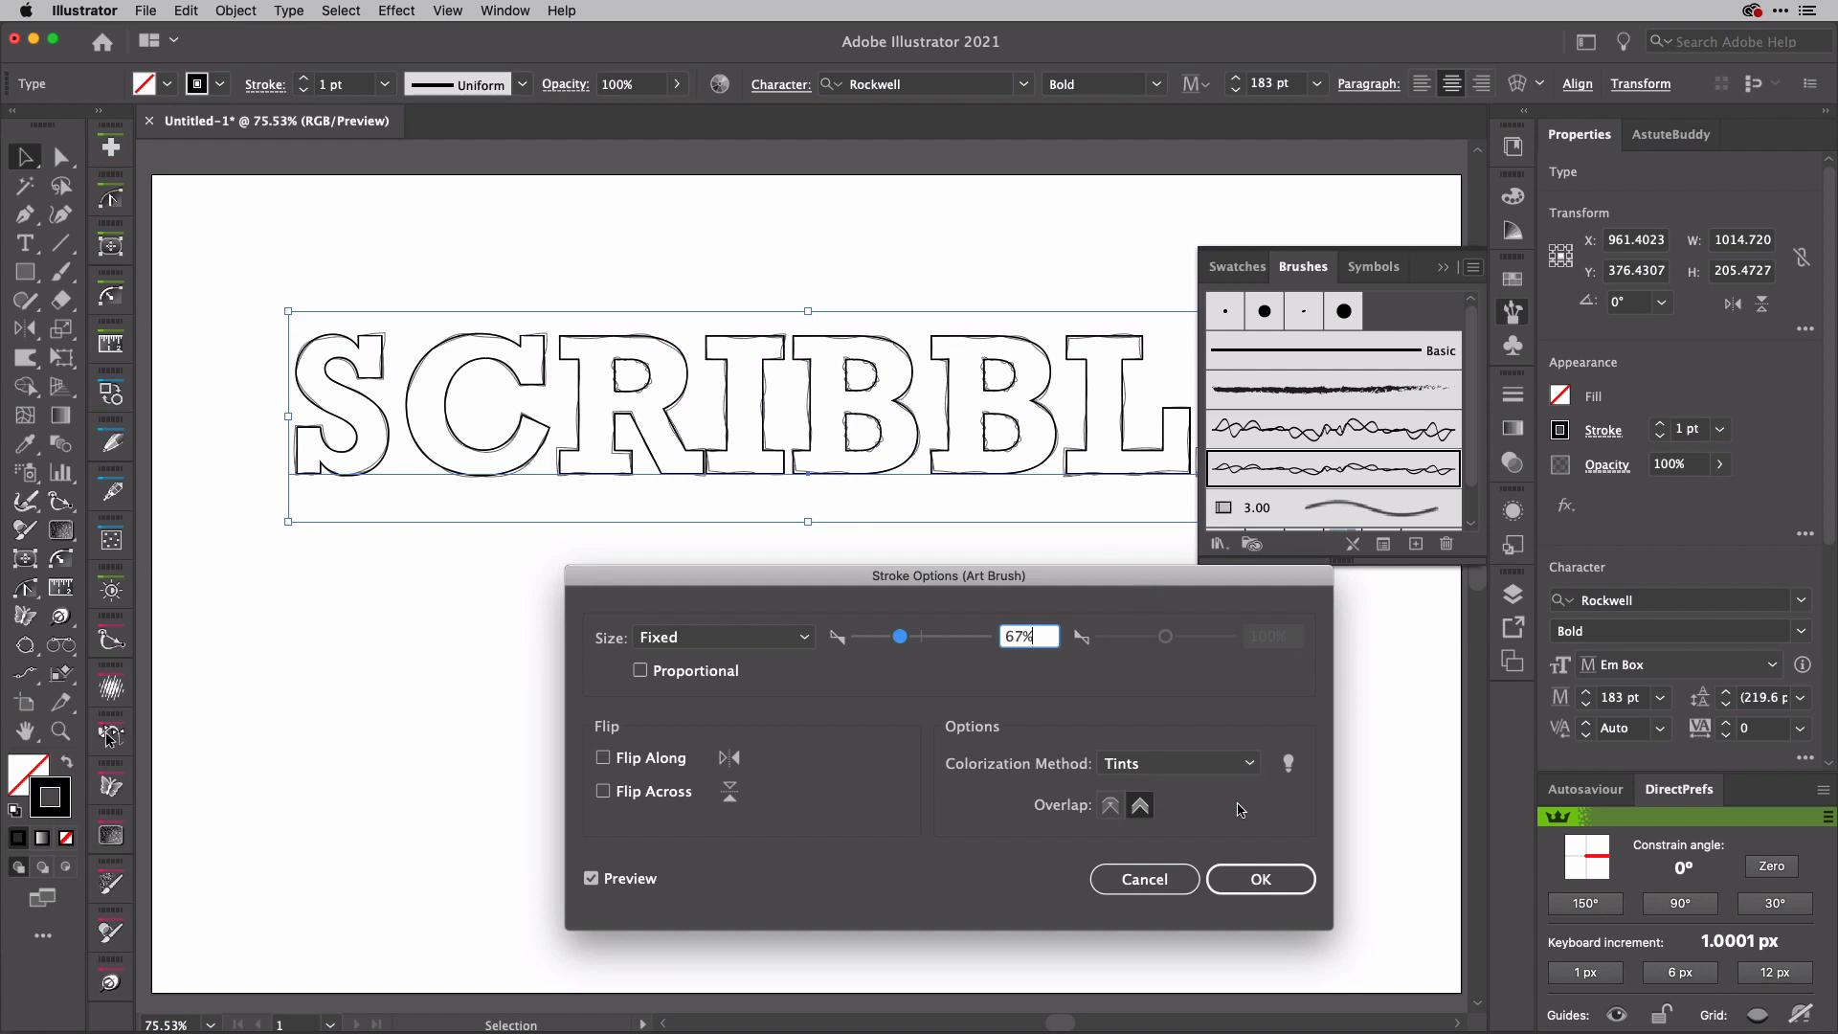
pyautogui.click(1254, 876)
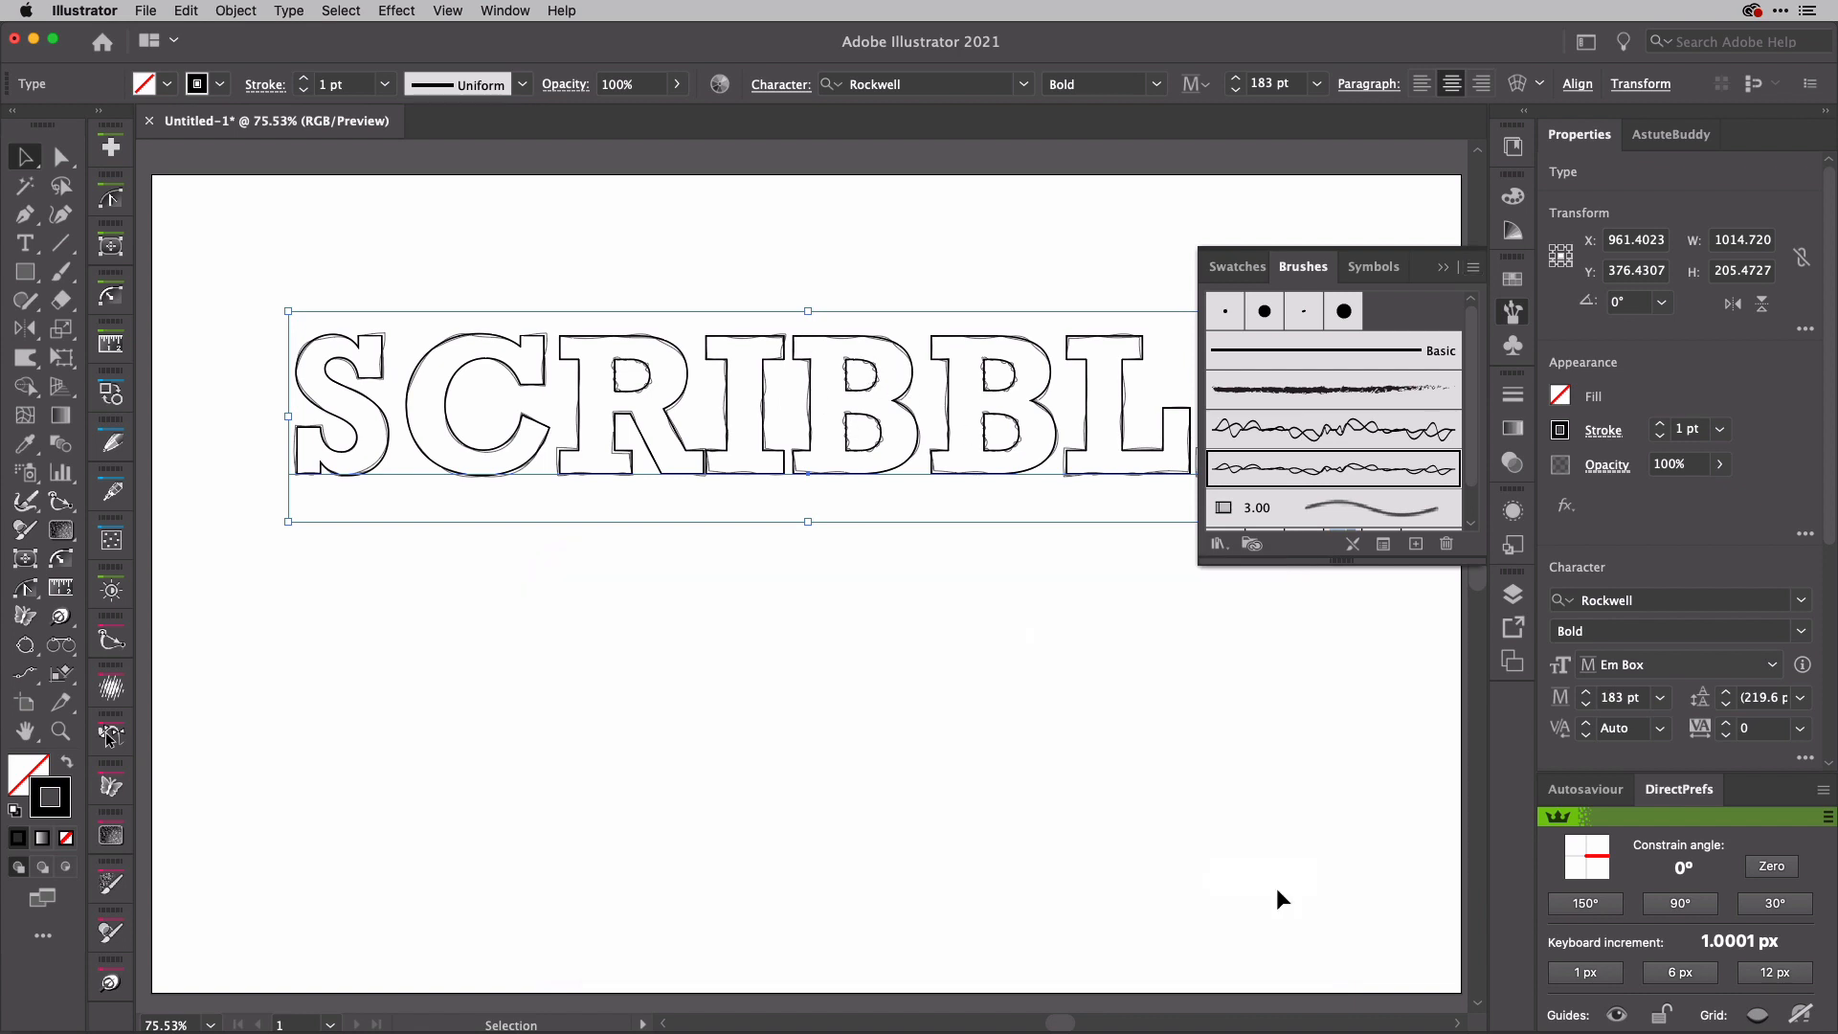
# Step: Give the SCRIBBLE text's character fill a solid black color, leaving the fill attribute selected in its appearance
pyautogui.rightClick(1504, 515)
pyautogui.press('Escape')
pyautogui.click(1511, 515)
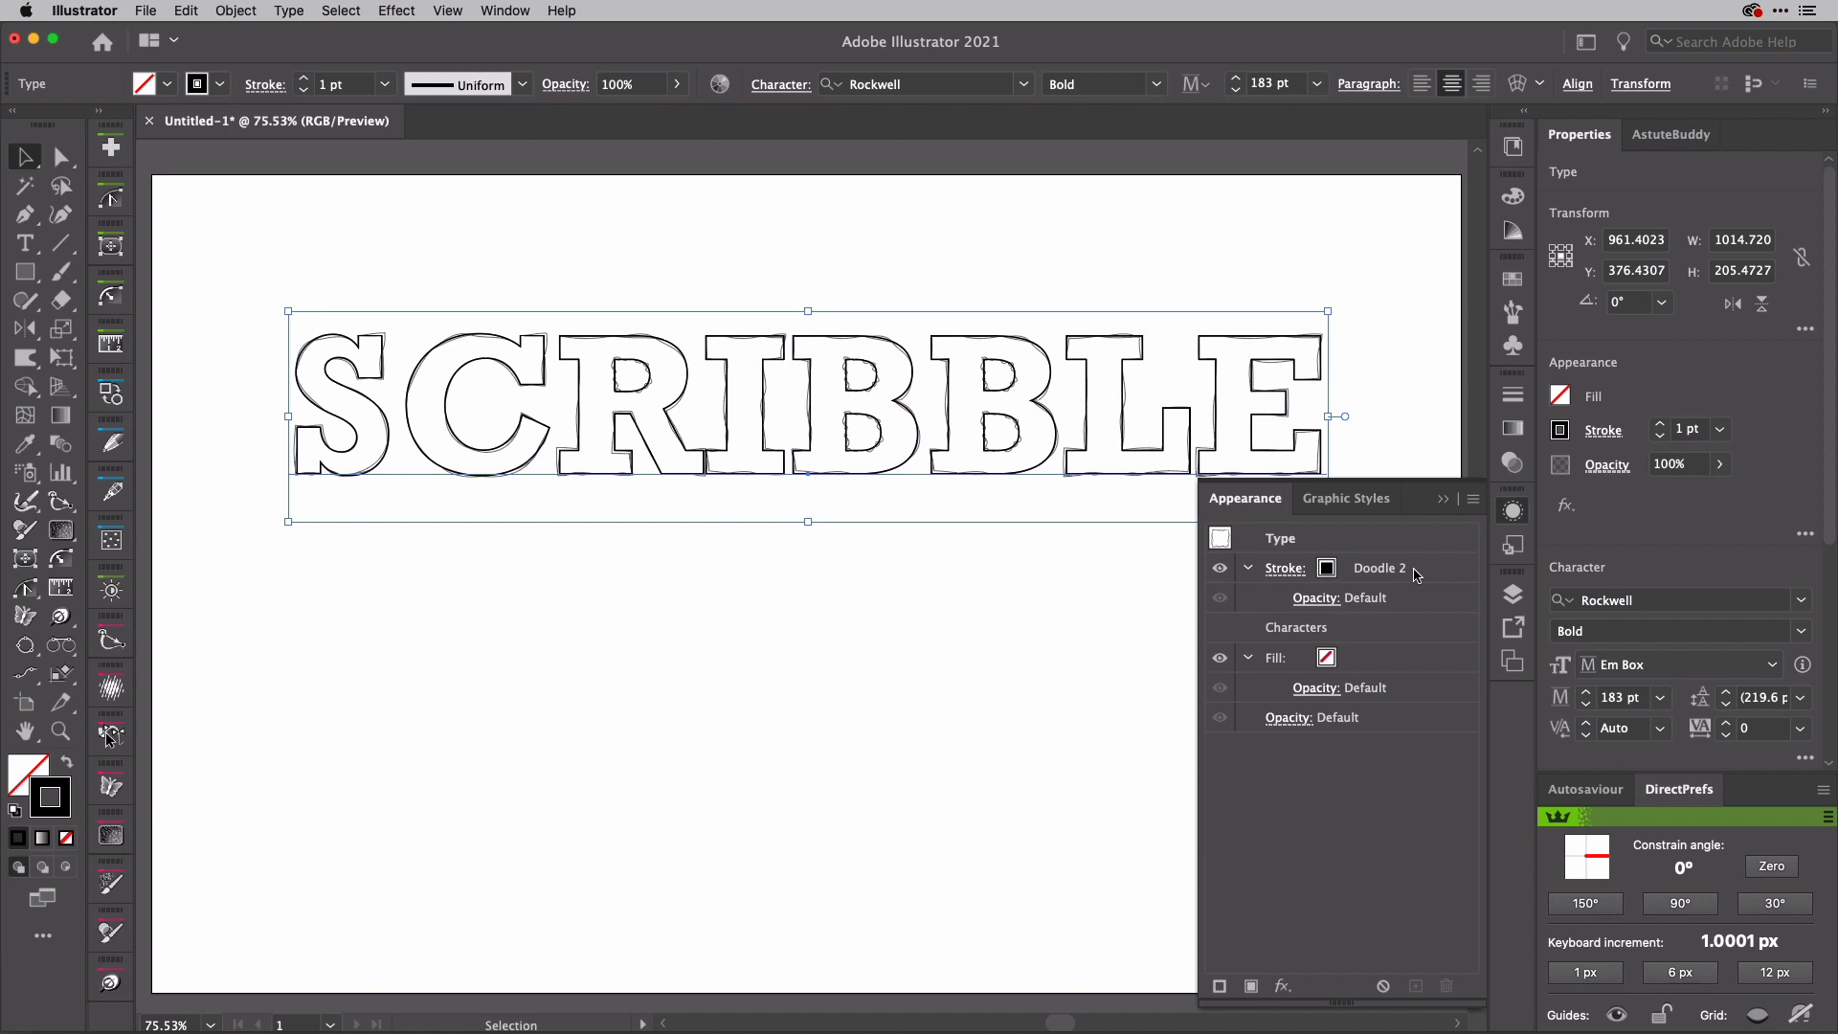
pyautogui.click(1417, 574)
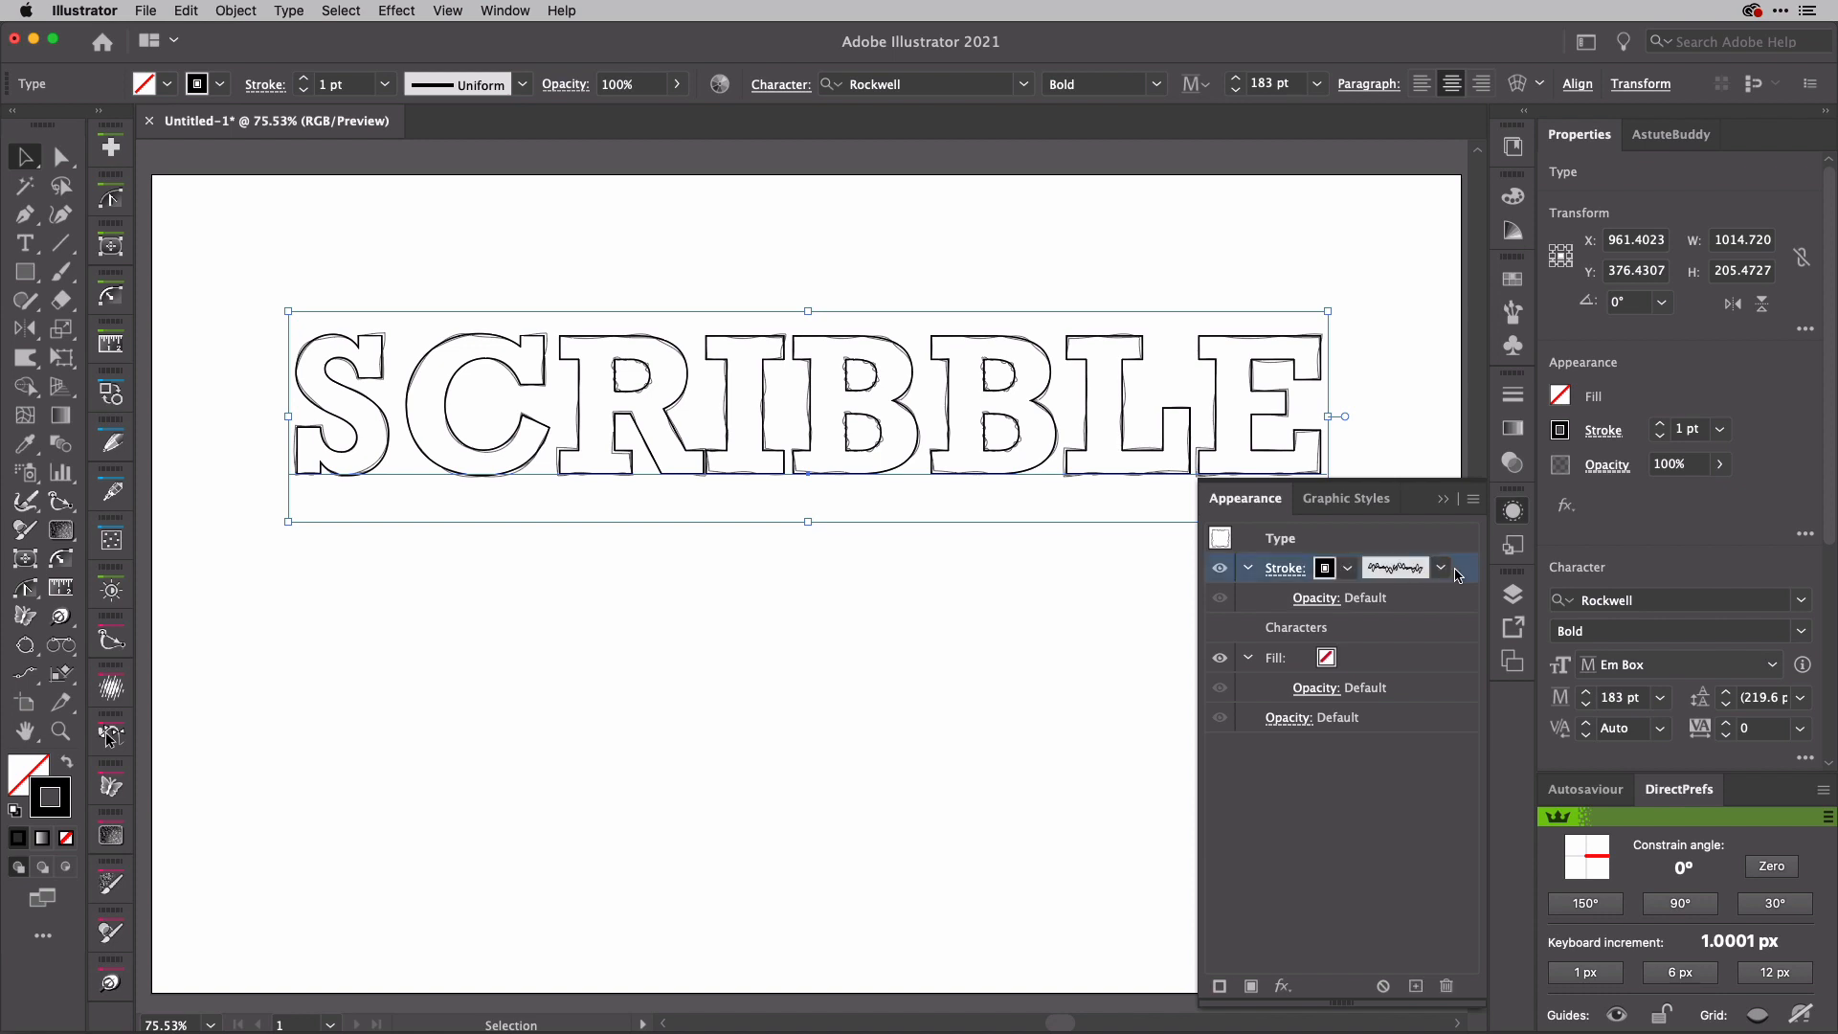
pyautogui.click(1331, 662)
pyautogui.click(1327, 658)
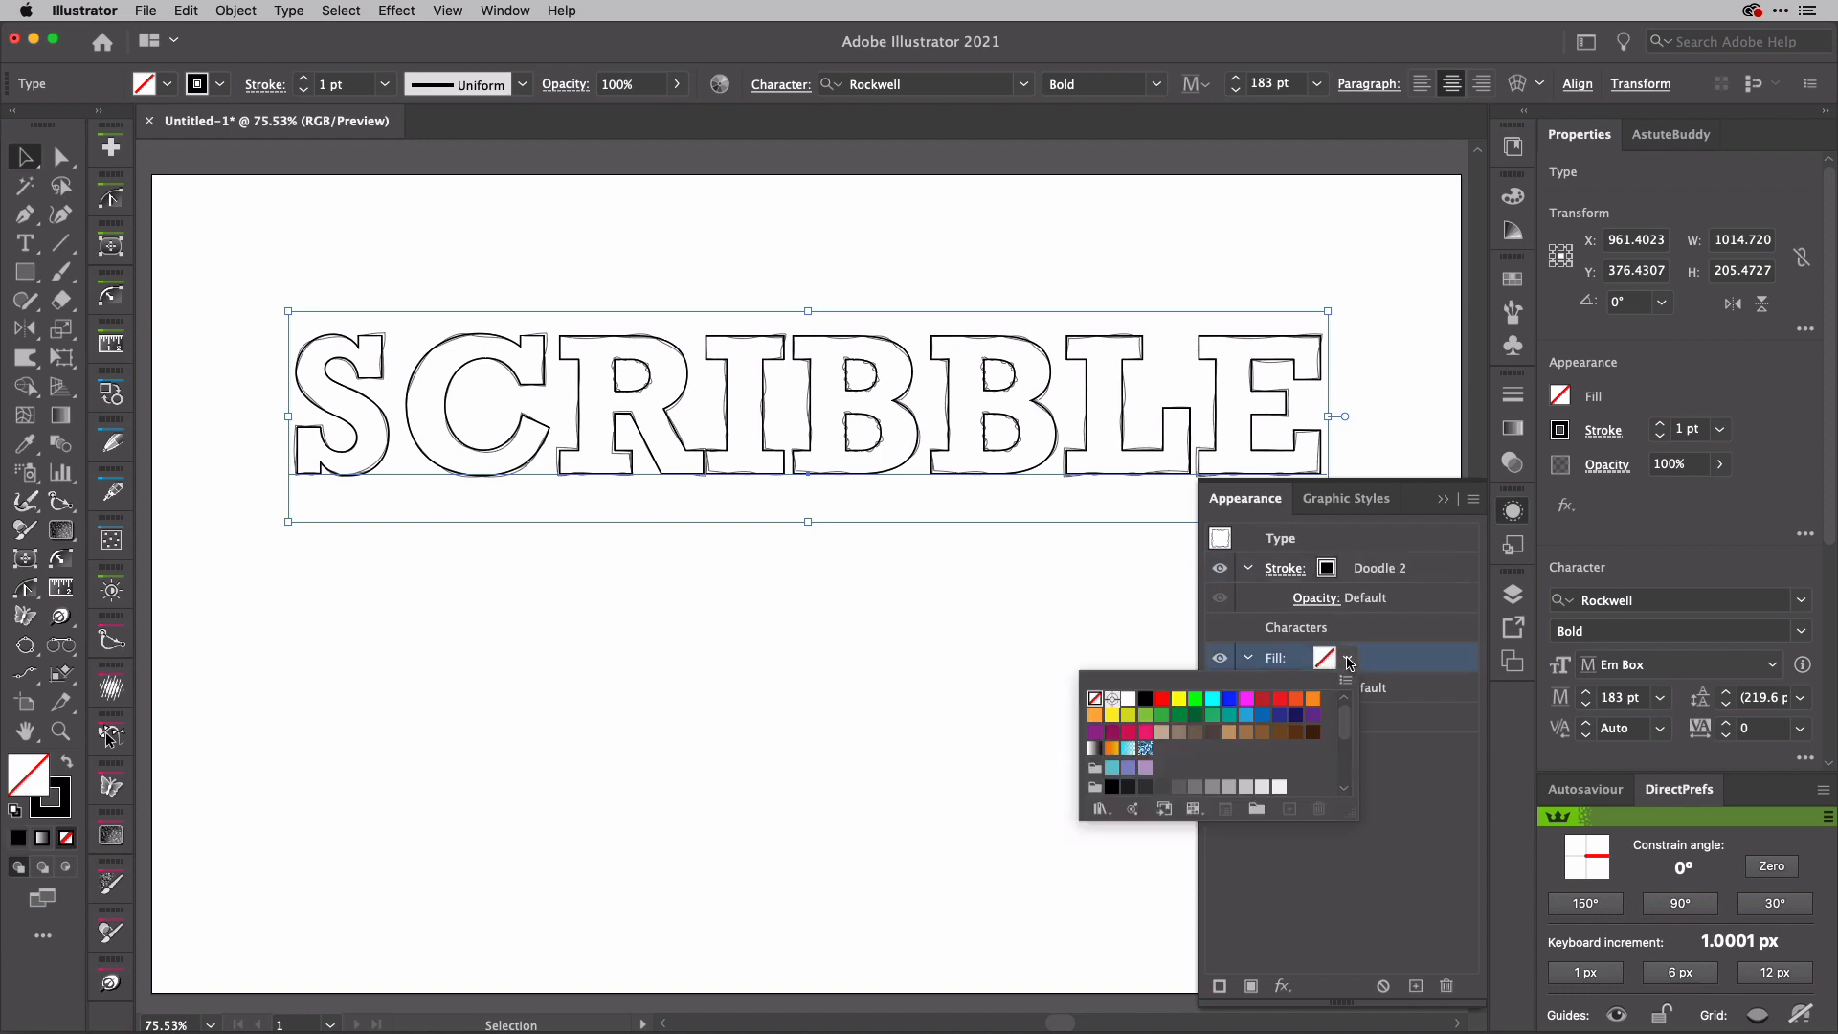
pyautogui.click(1146, 700)
pyautogui.click(1377, 659)
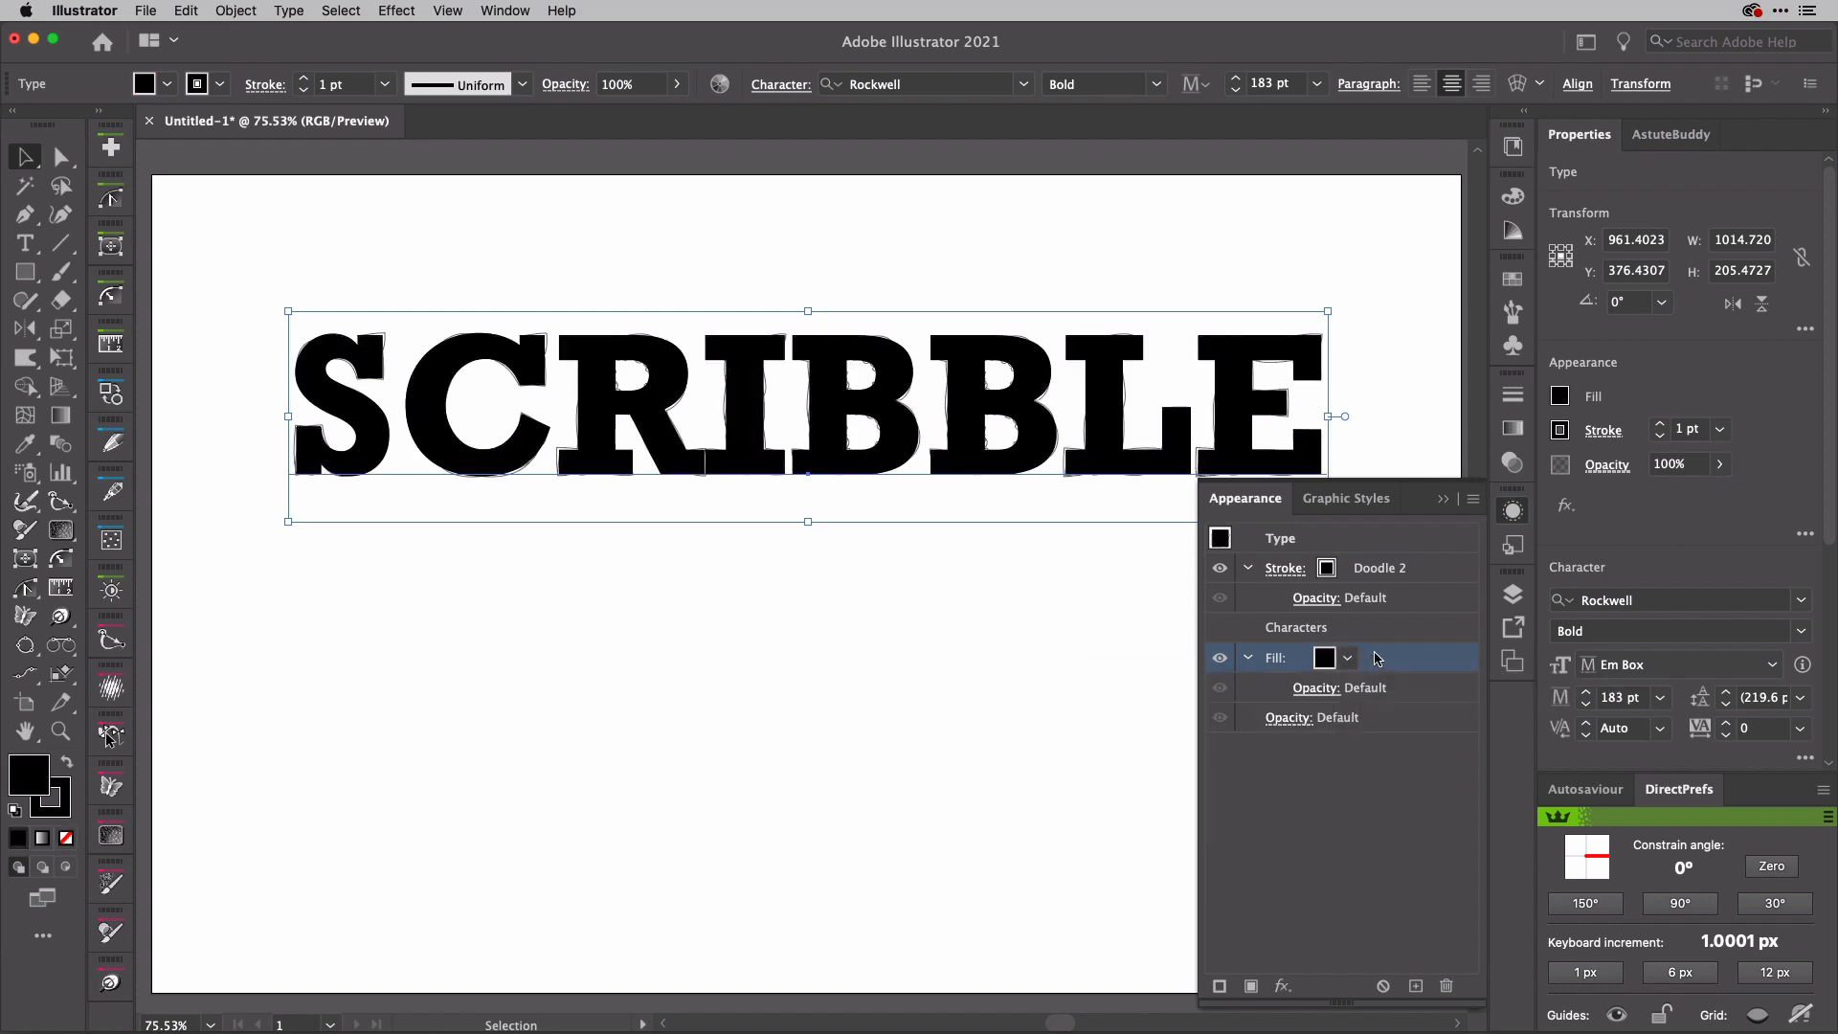
# Step: Add the Illustrator Scribble effect to the black fill of the SCRIBBLE text
pyautogui.click(1566, 508)
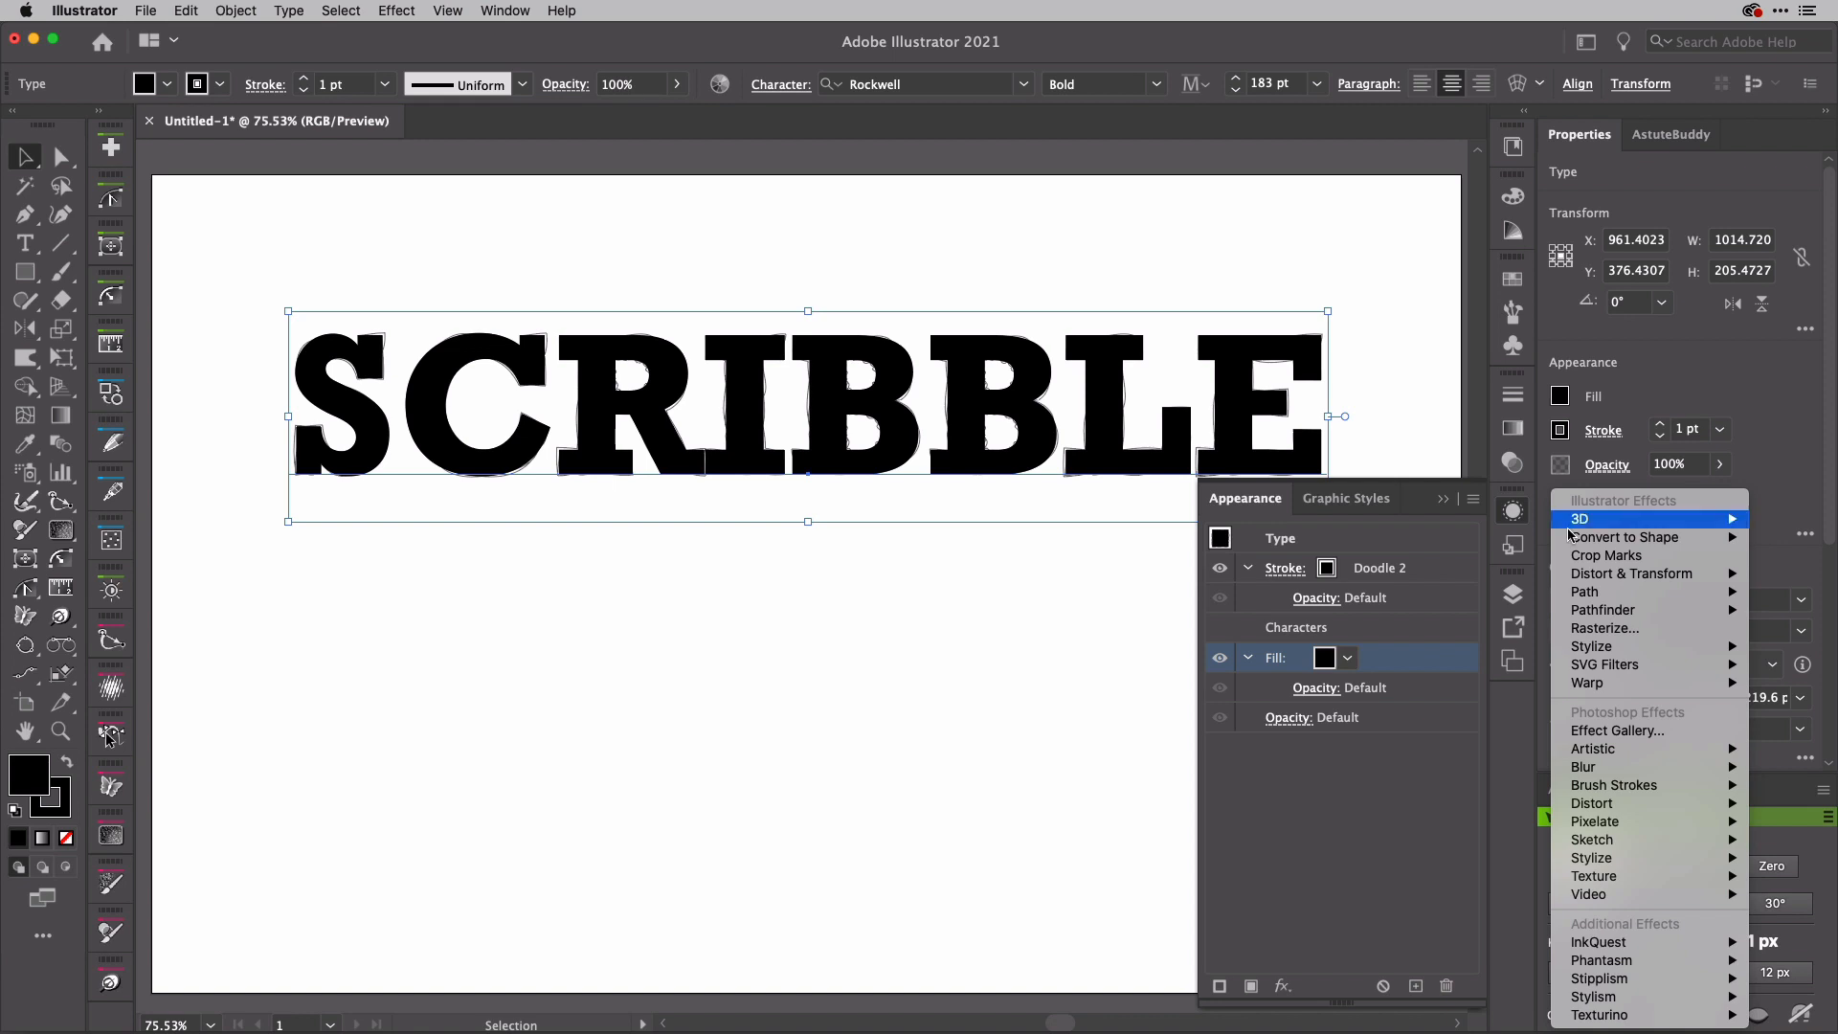
pyautogui.moveTo(1619, 648)
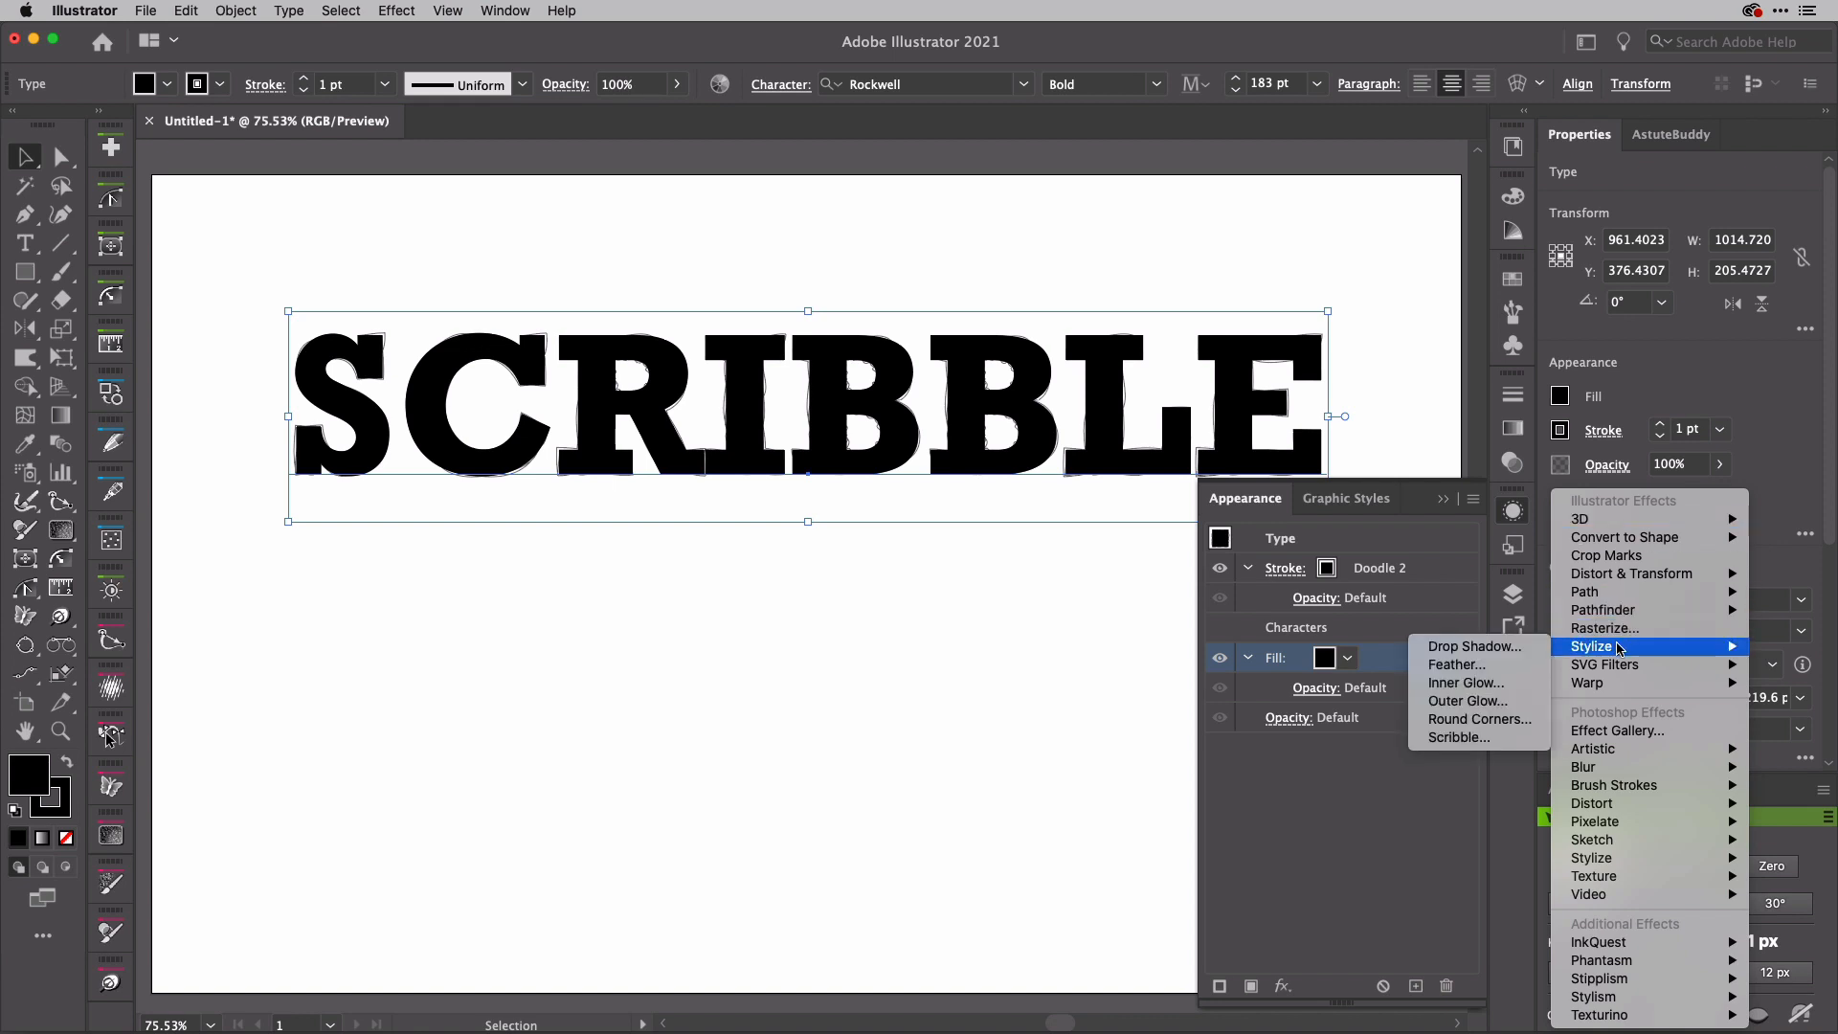
pyautogui.click(1484, 739)
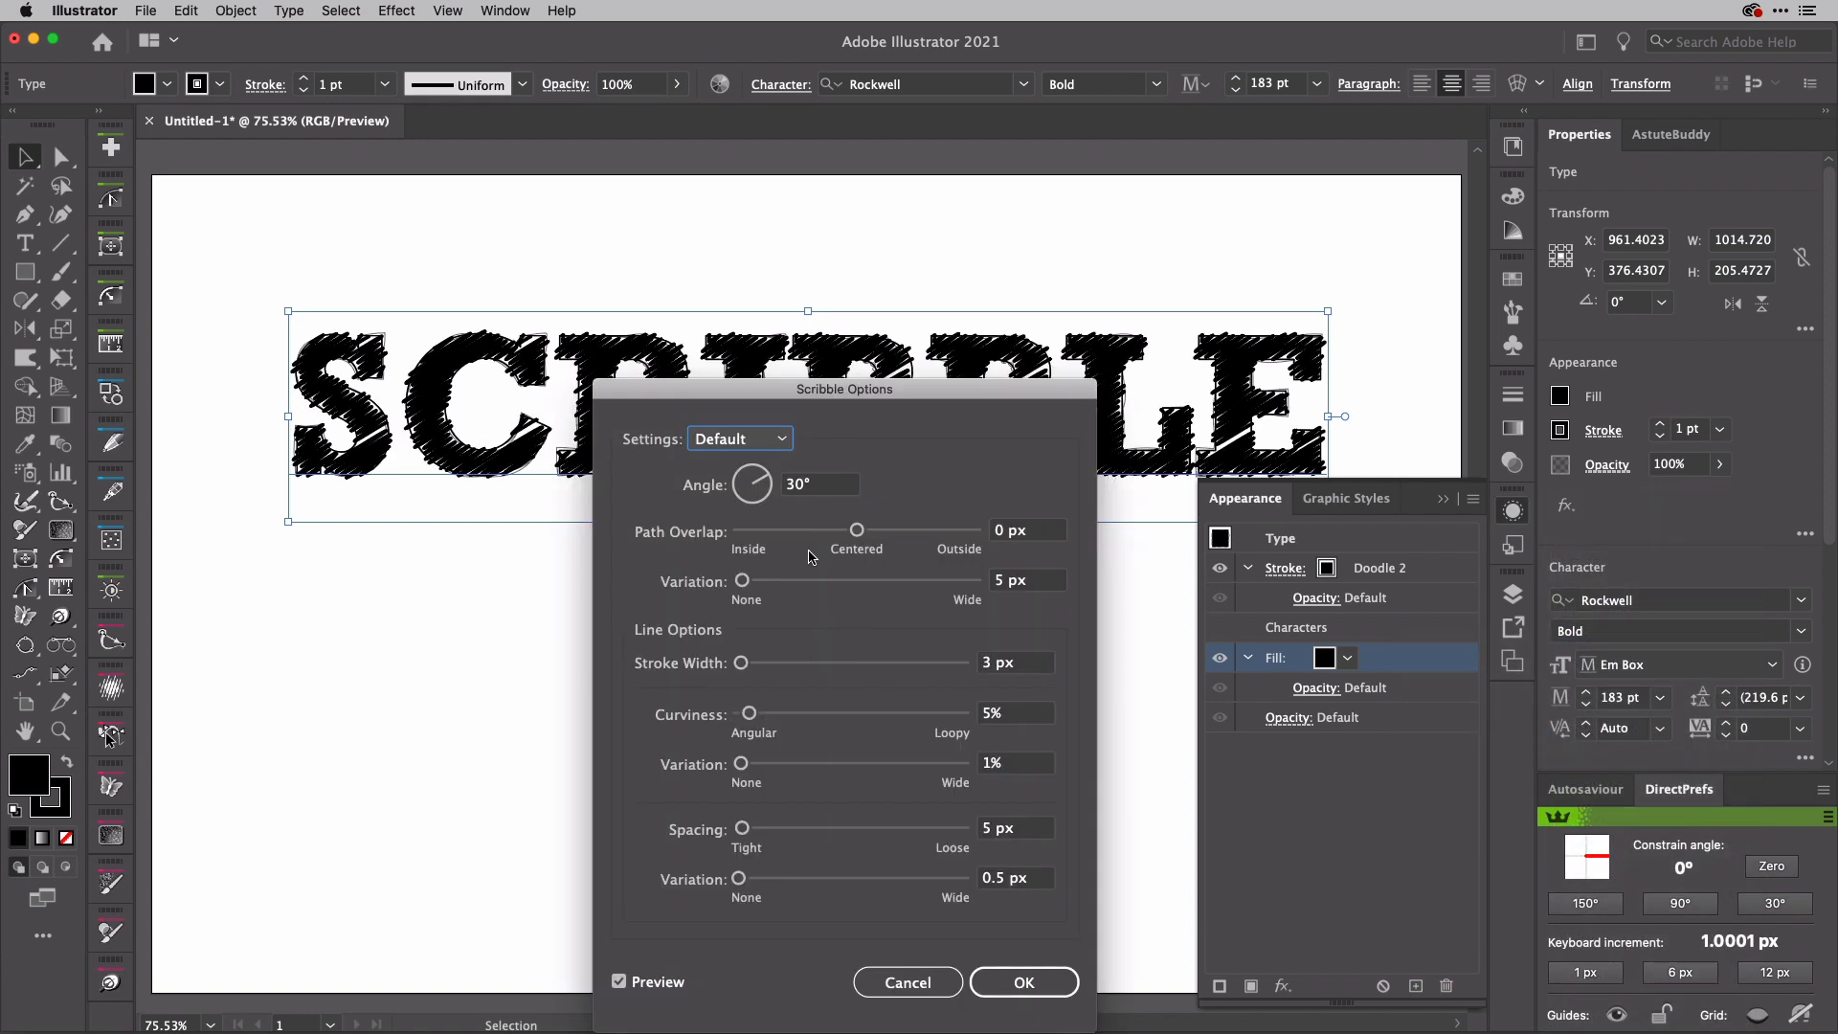
# Step: Try the Loose and Dense scribble presets, and choose the Sketch preset for the fill
pyautogui.click(761, 444)
pyautogui.click(774, 575)
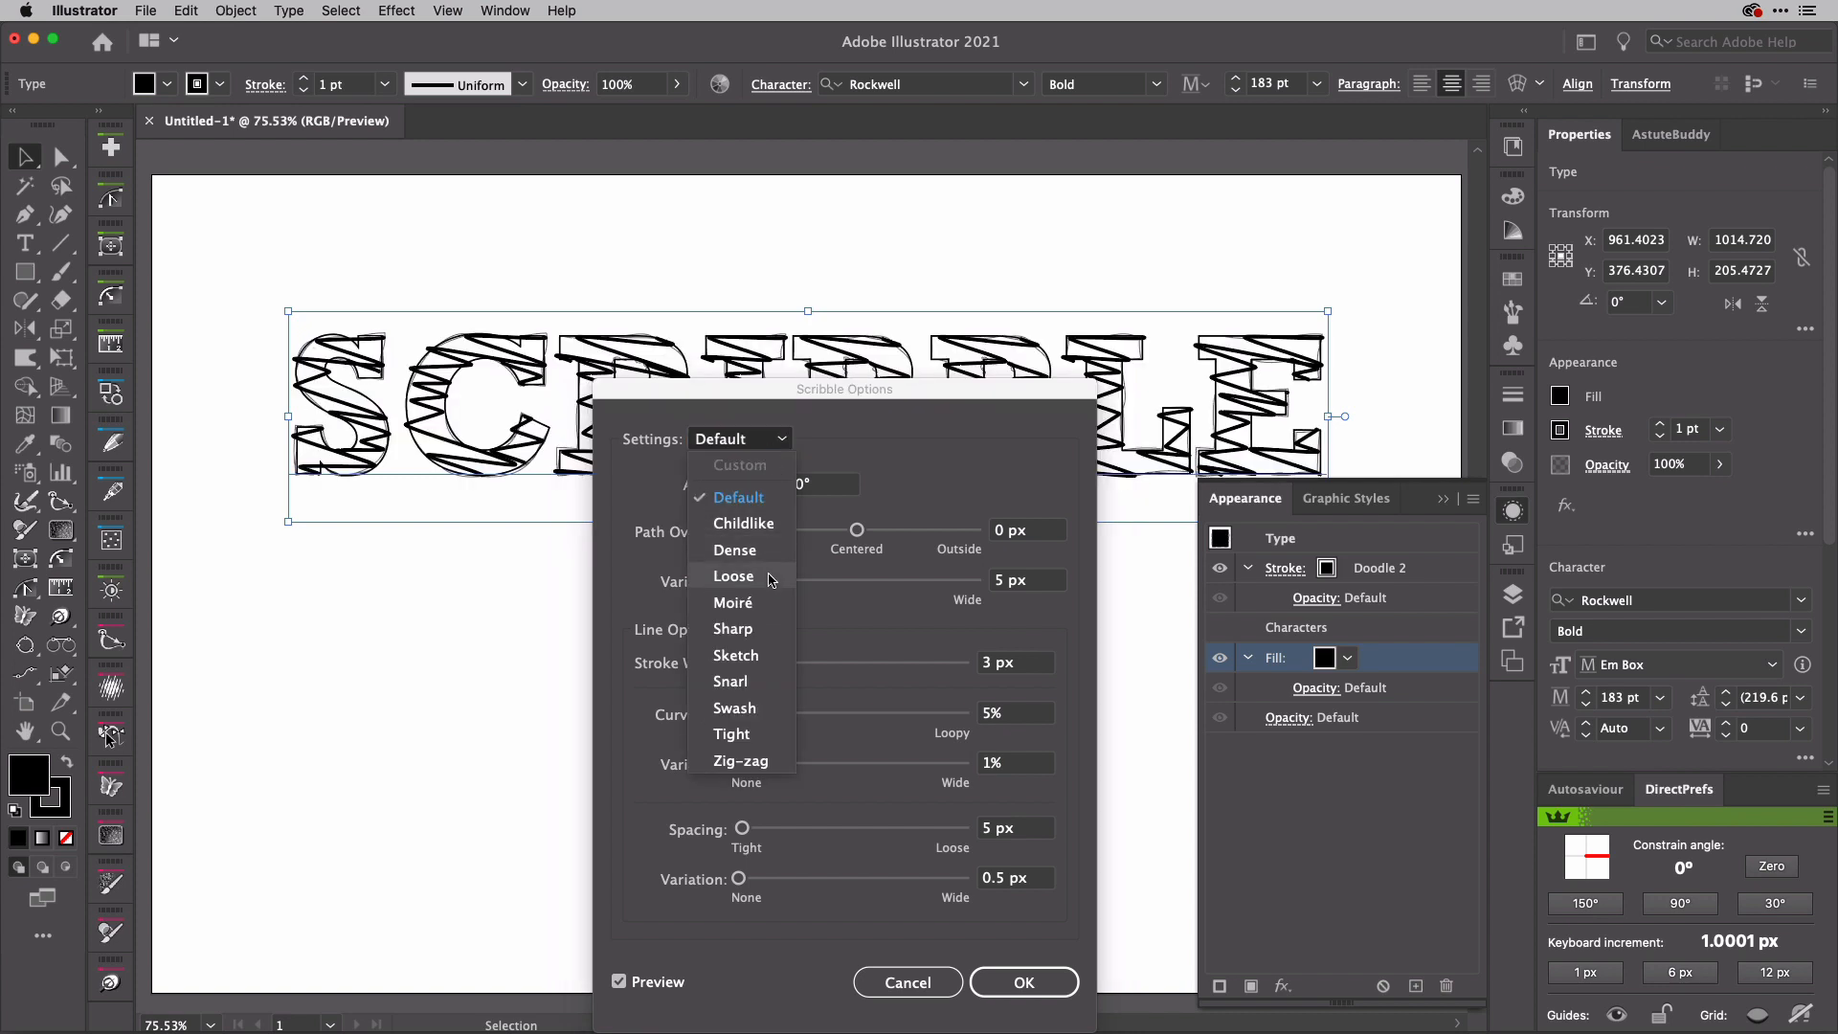
pyautogui.click(765, 446)
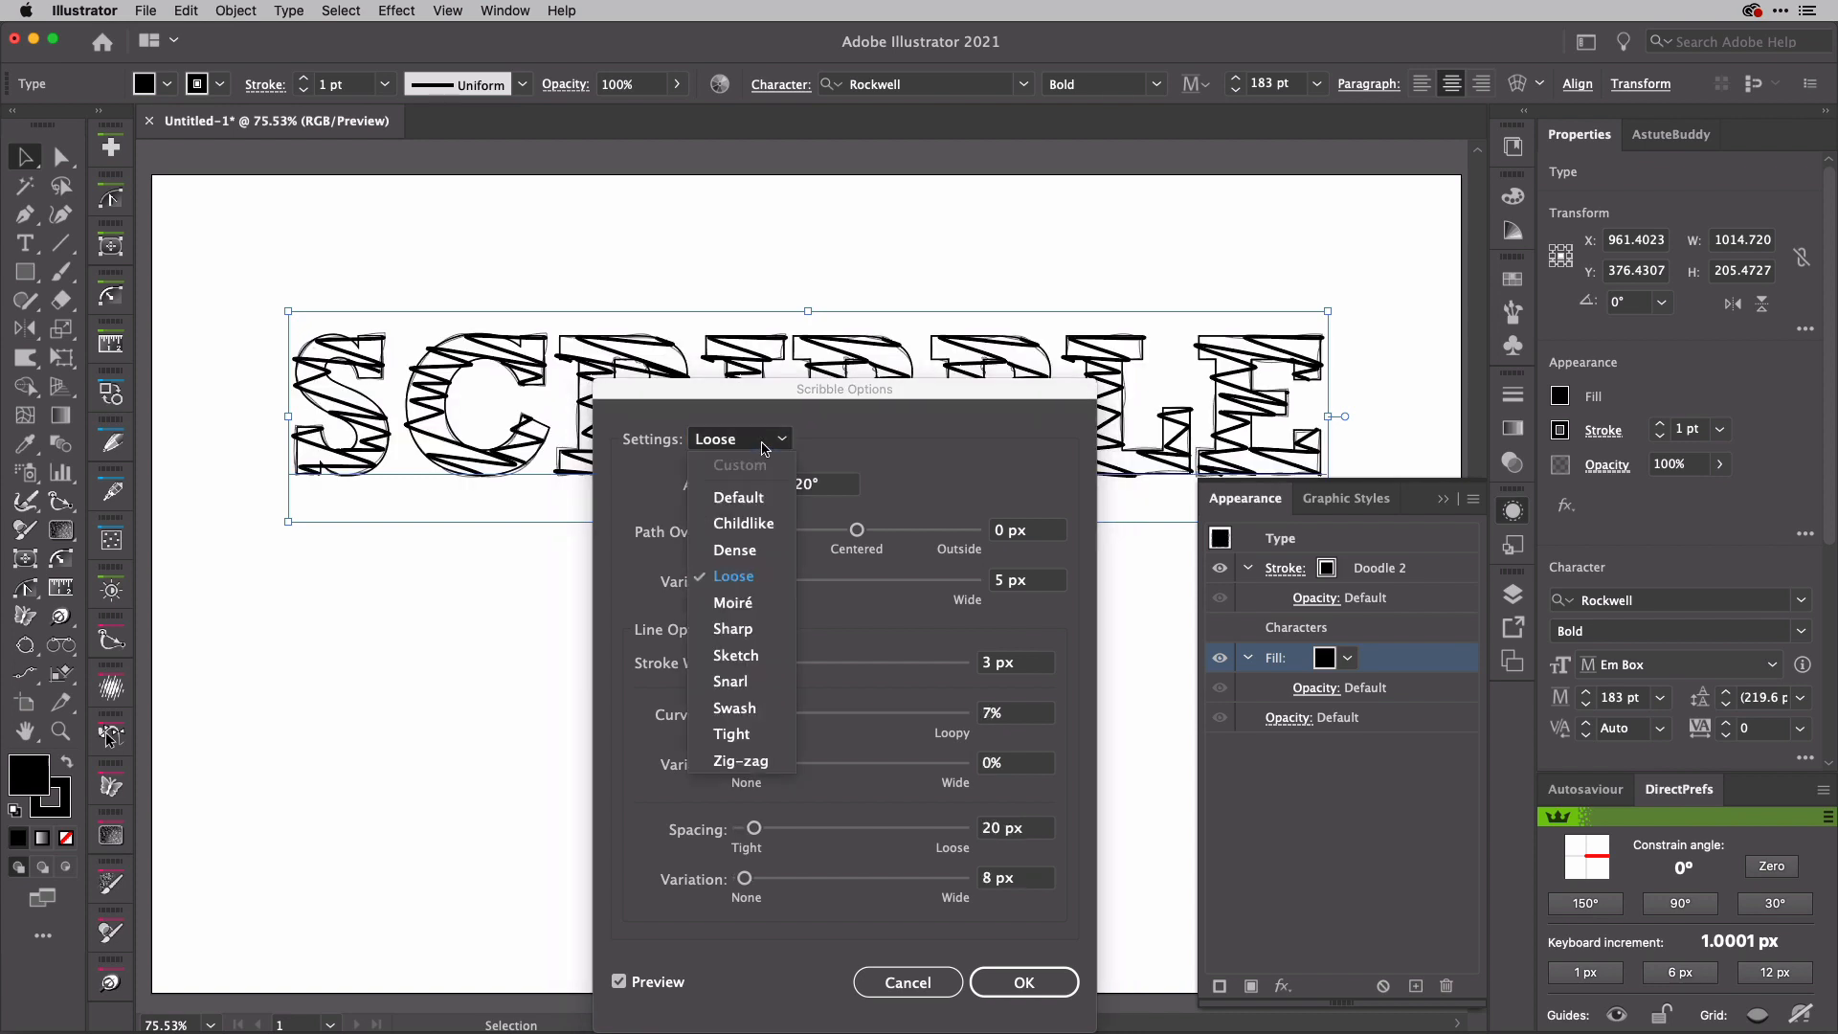
pyautogui.click(761, 550)
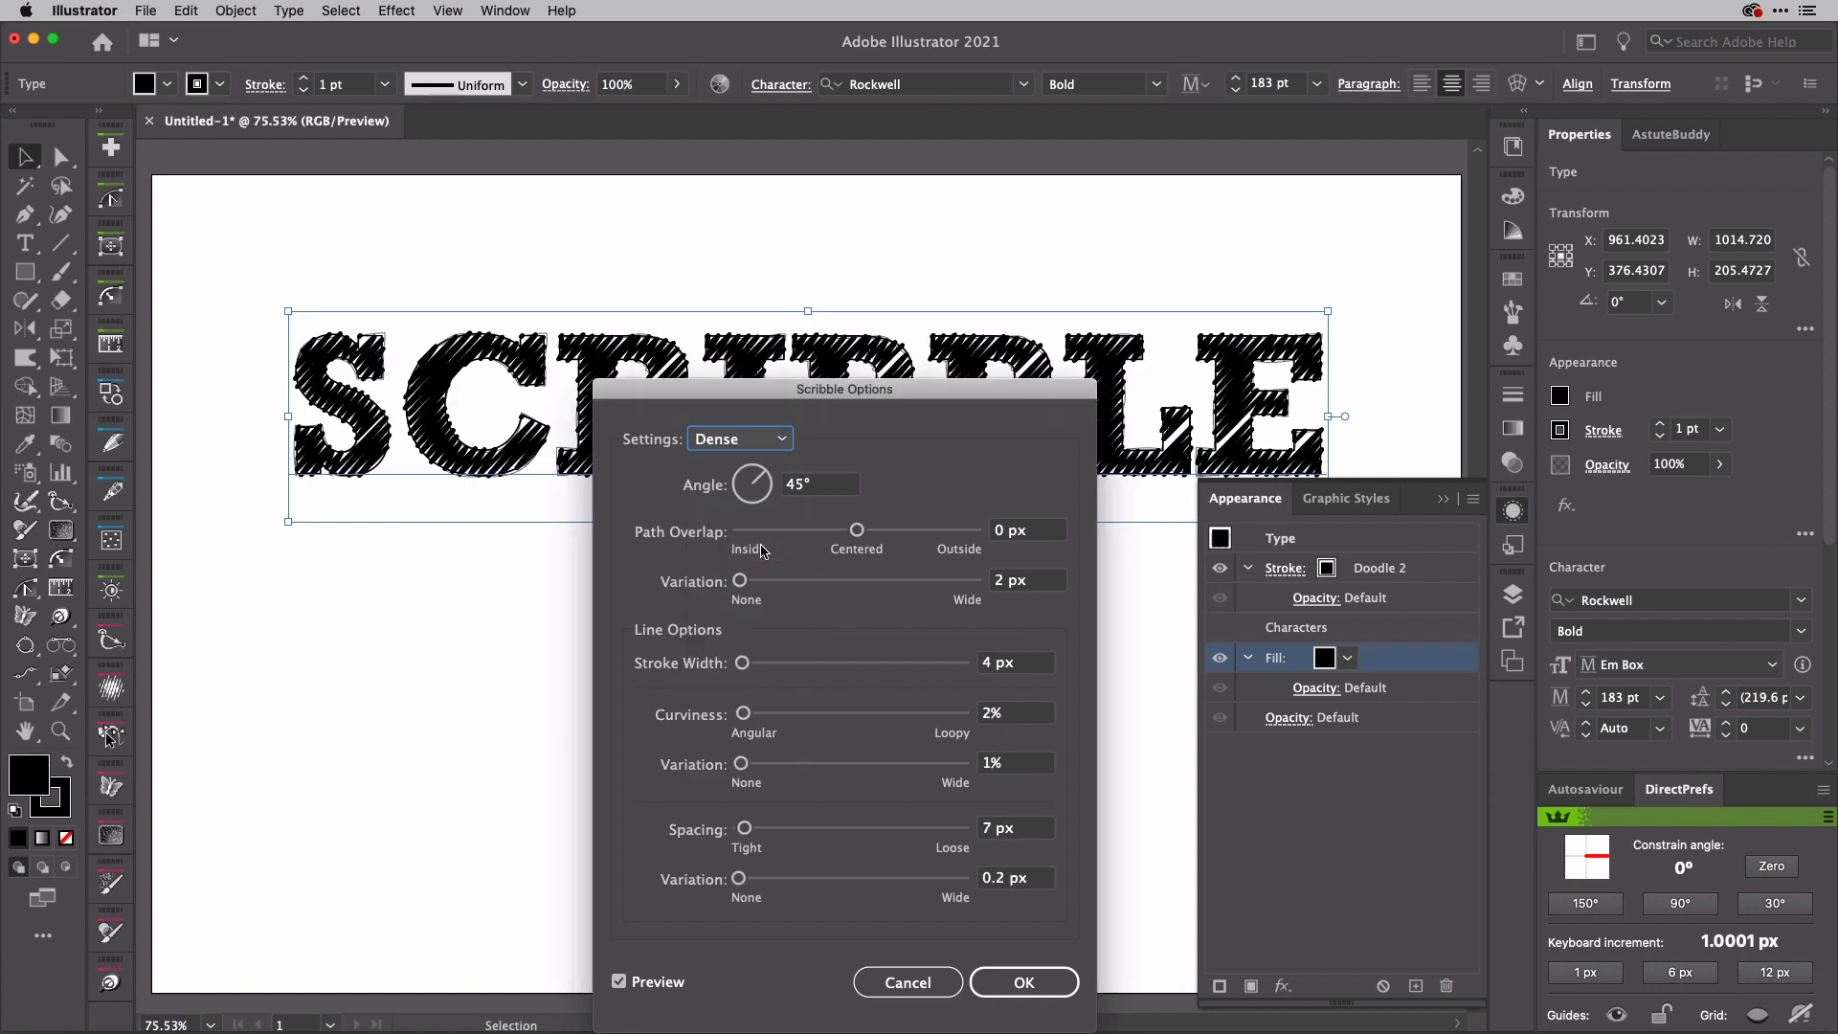
pyautogui.click(783, 440)
pyautogui.click(755, 655)
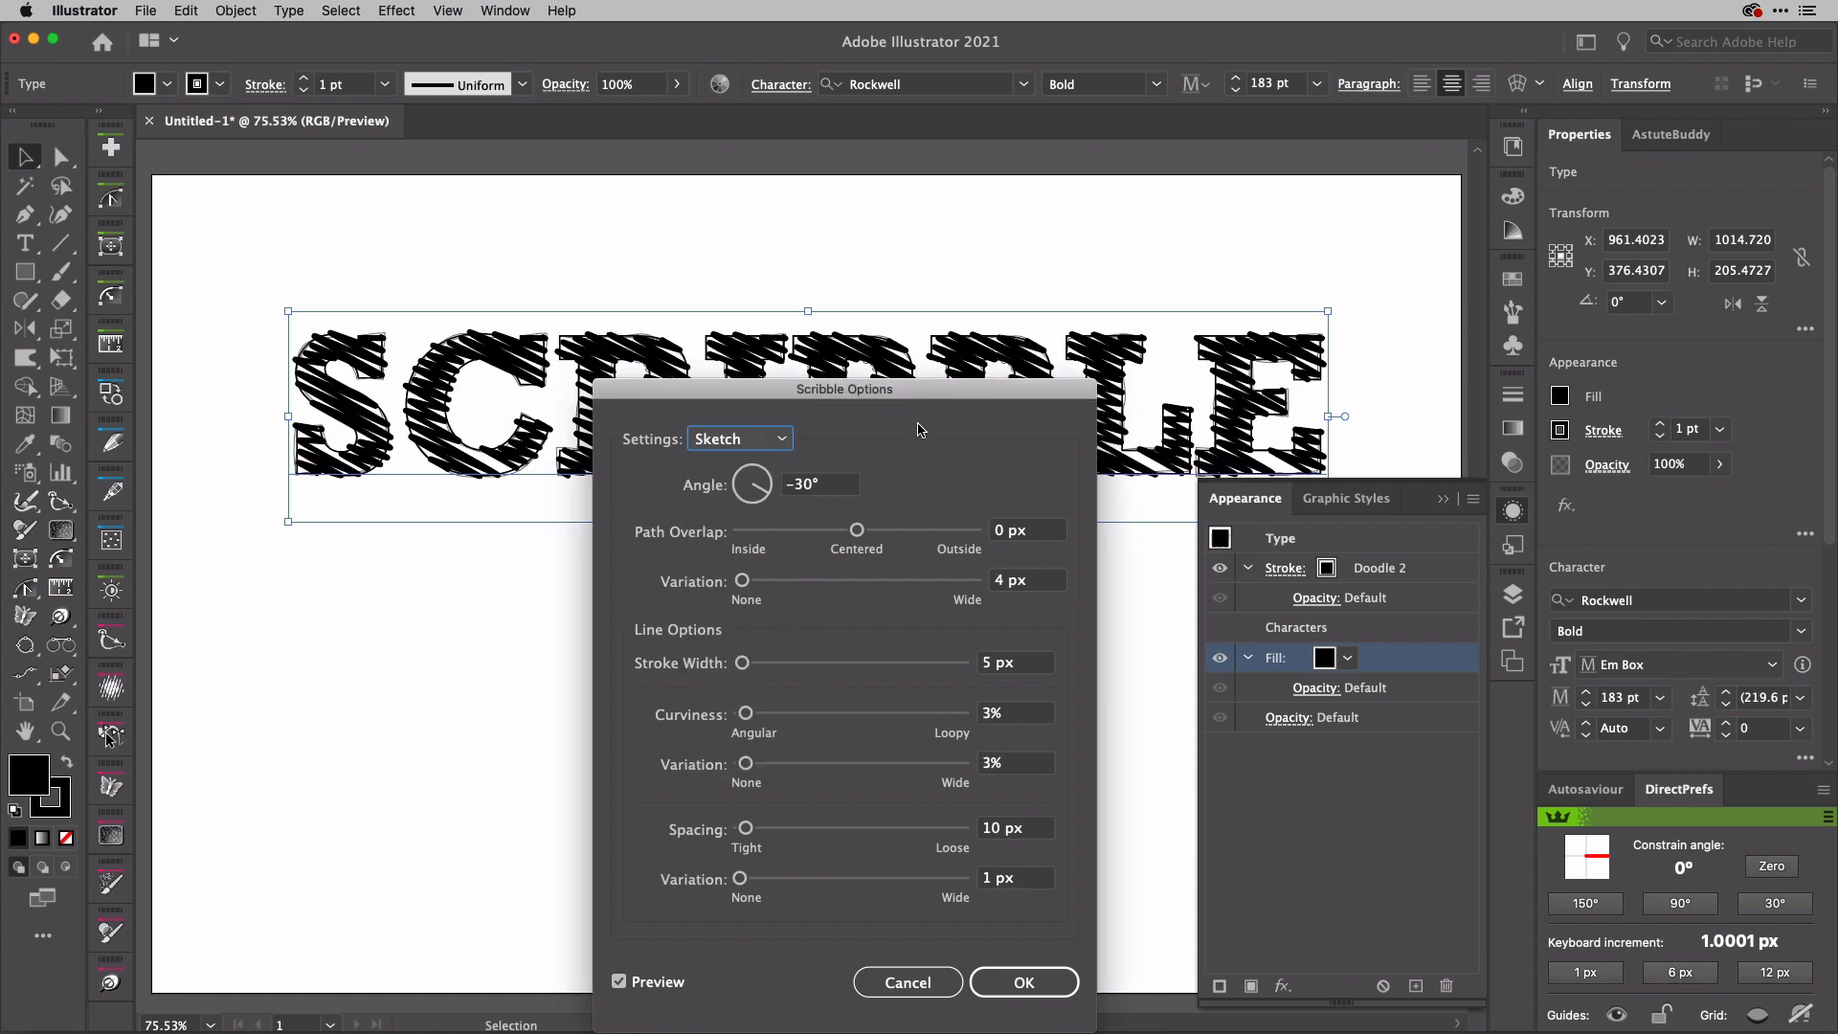
pyautogui.moveTo(947, 399); pyautogui.dragTo(964, 344)
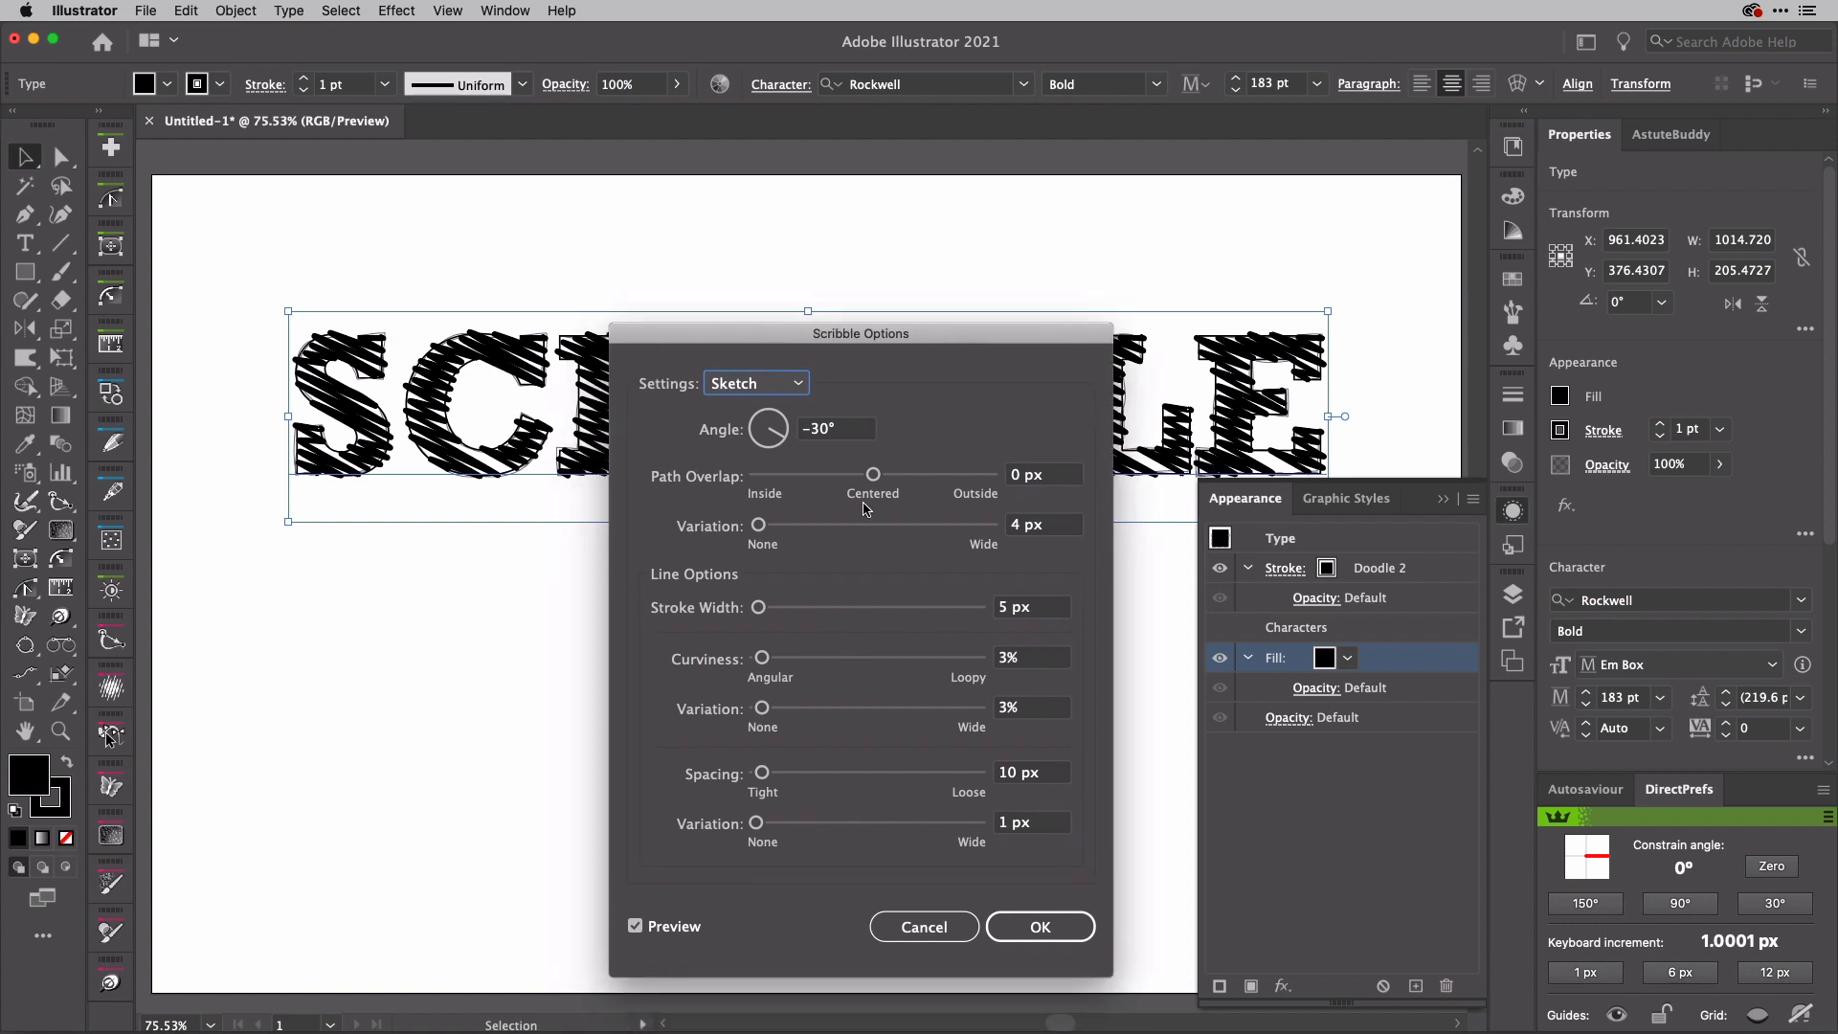
# Step: Reduce the scribble's stroke width, trying thinner values such as 0.5 px, and set it to 0.8 px
pyautogui.click(1047, 614)
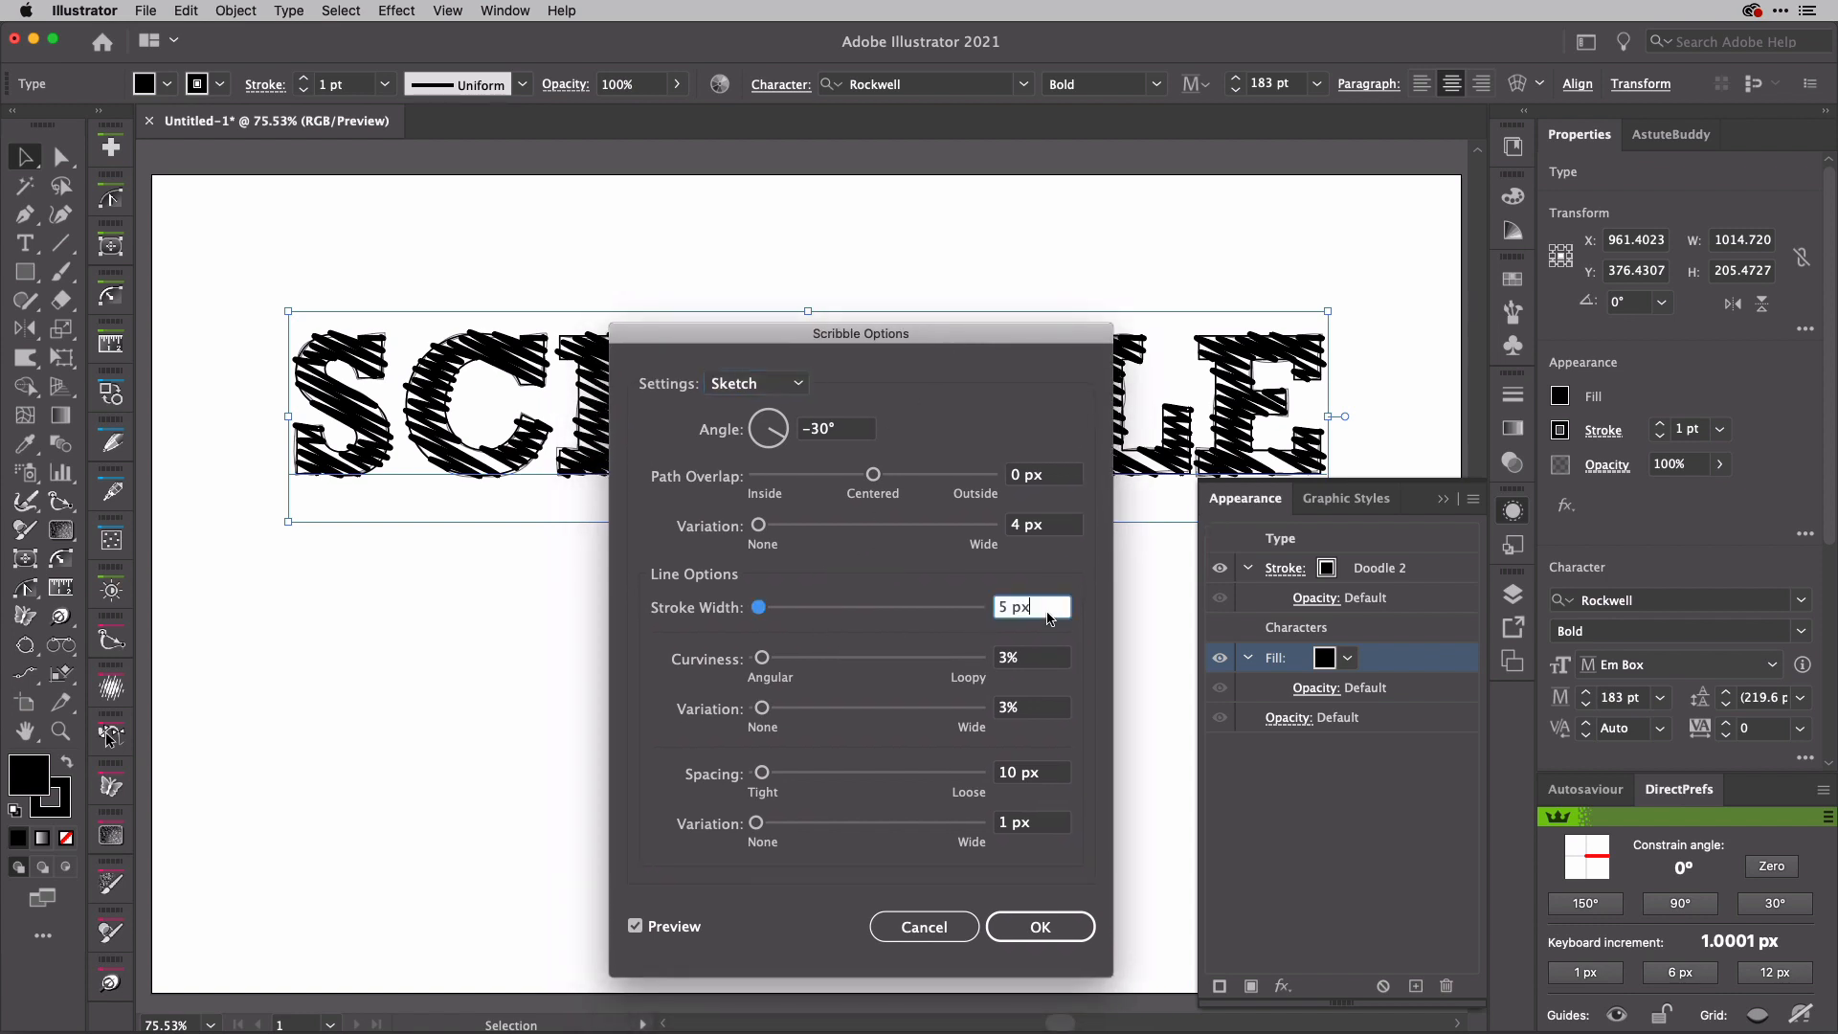
pyautogui.press('Down')
pyautogui.press('Down')
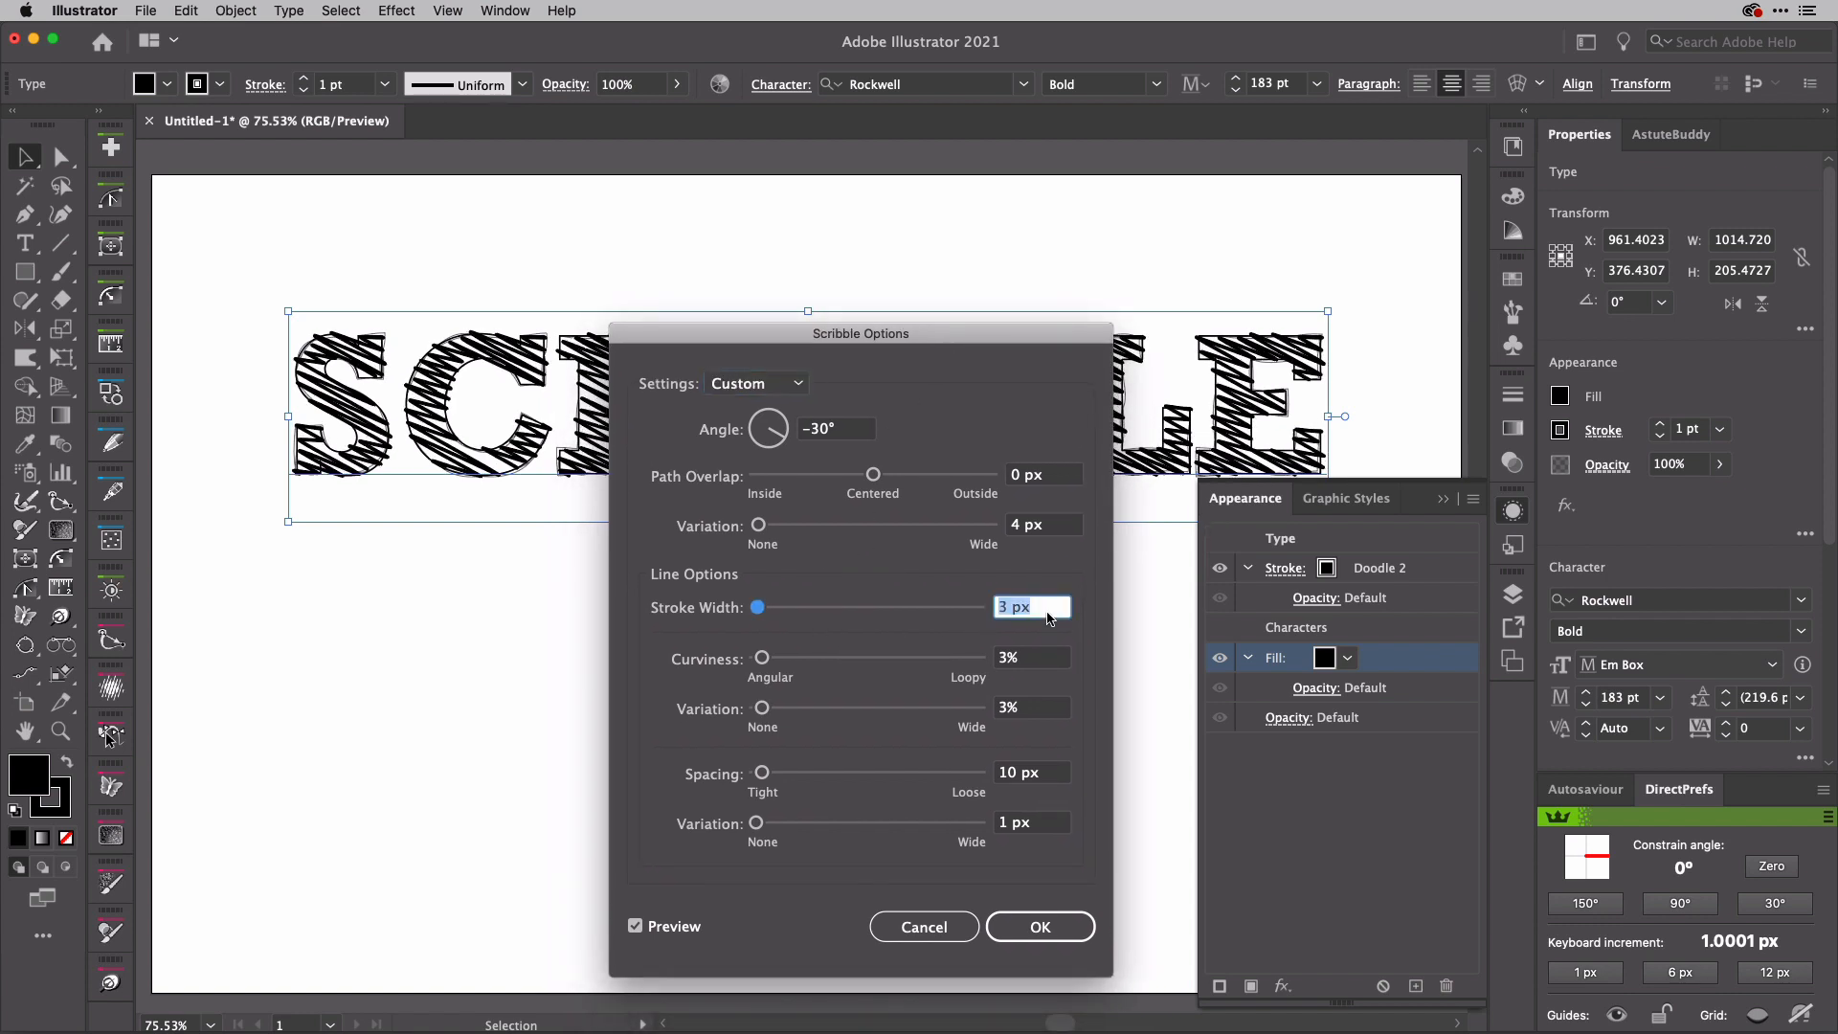
pyautogui.press('Down')
pyautogui.press('Down')
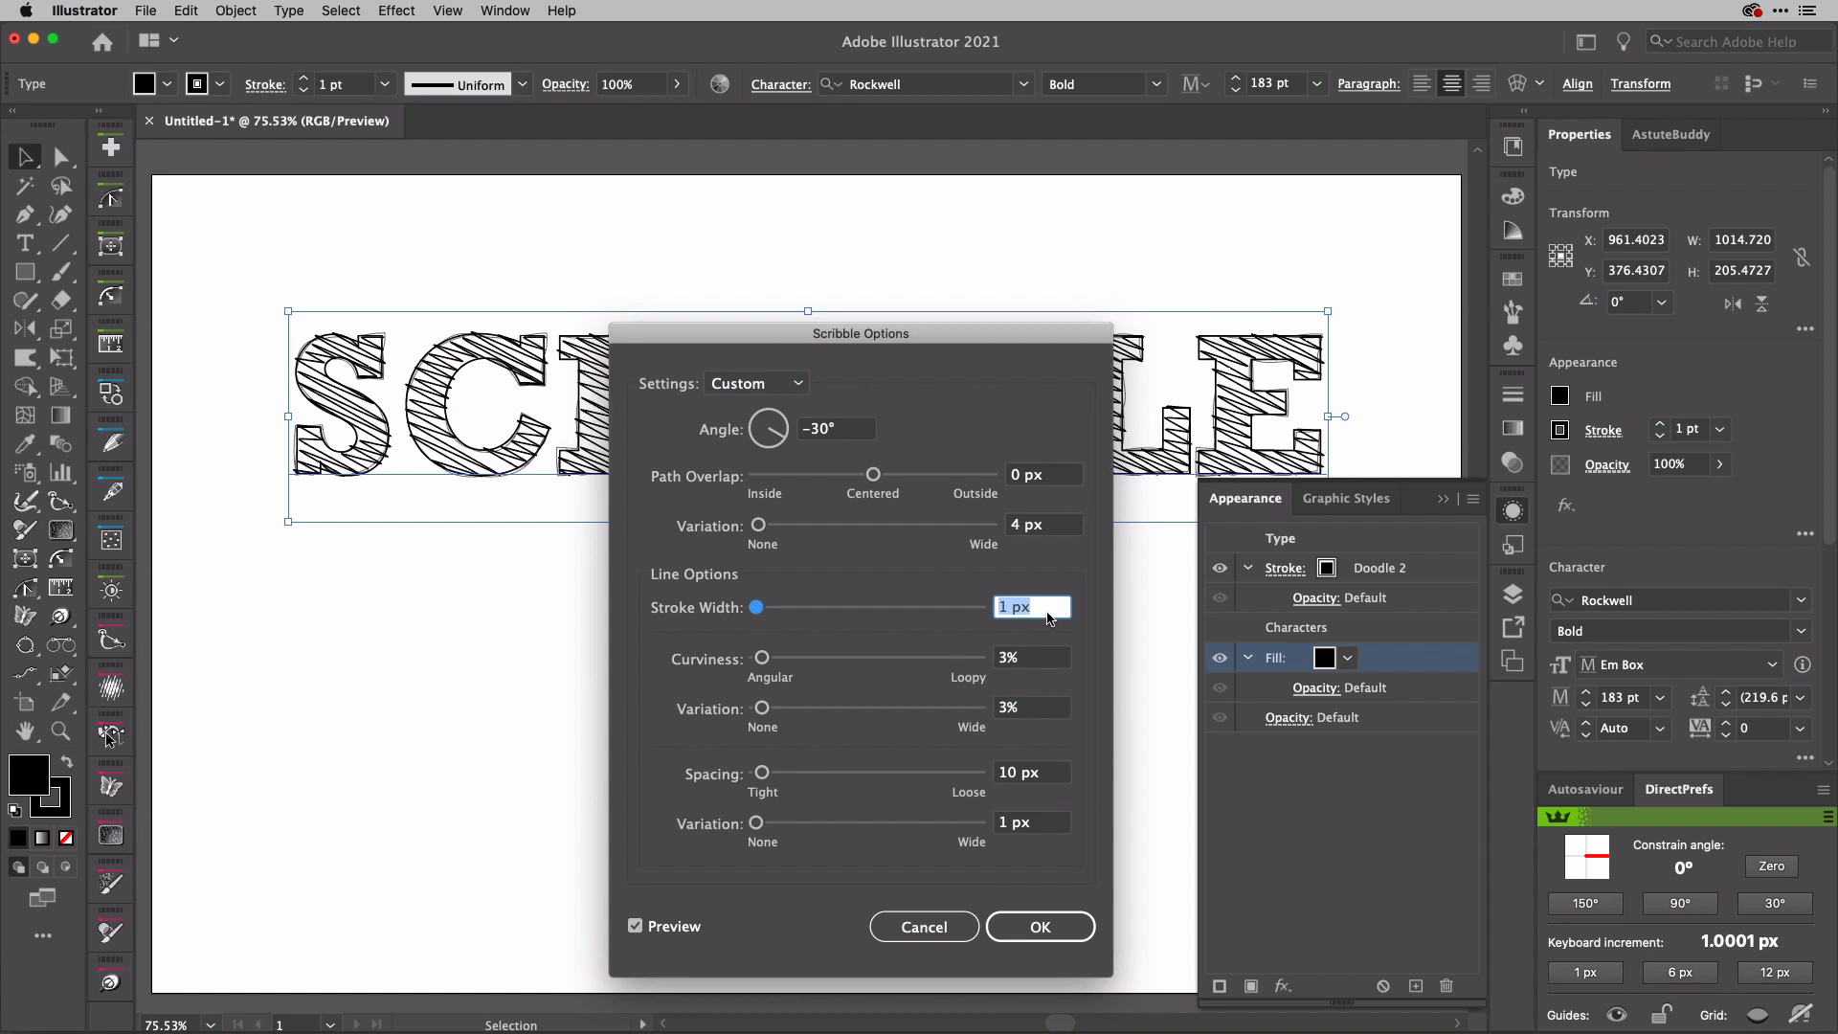
pyautogui.press('Down')
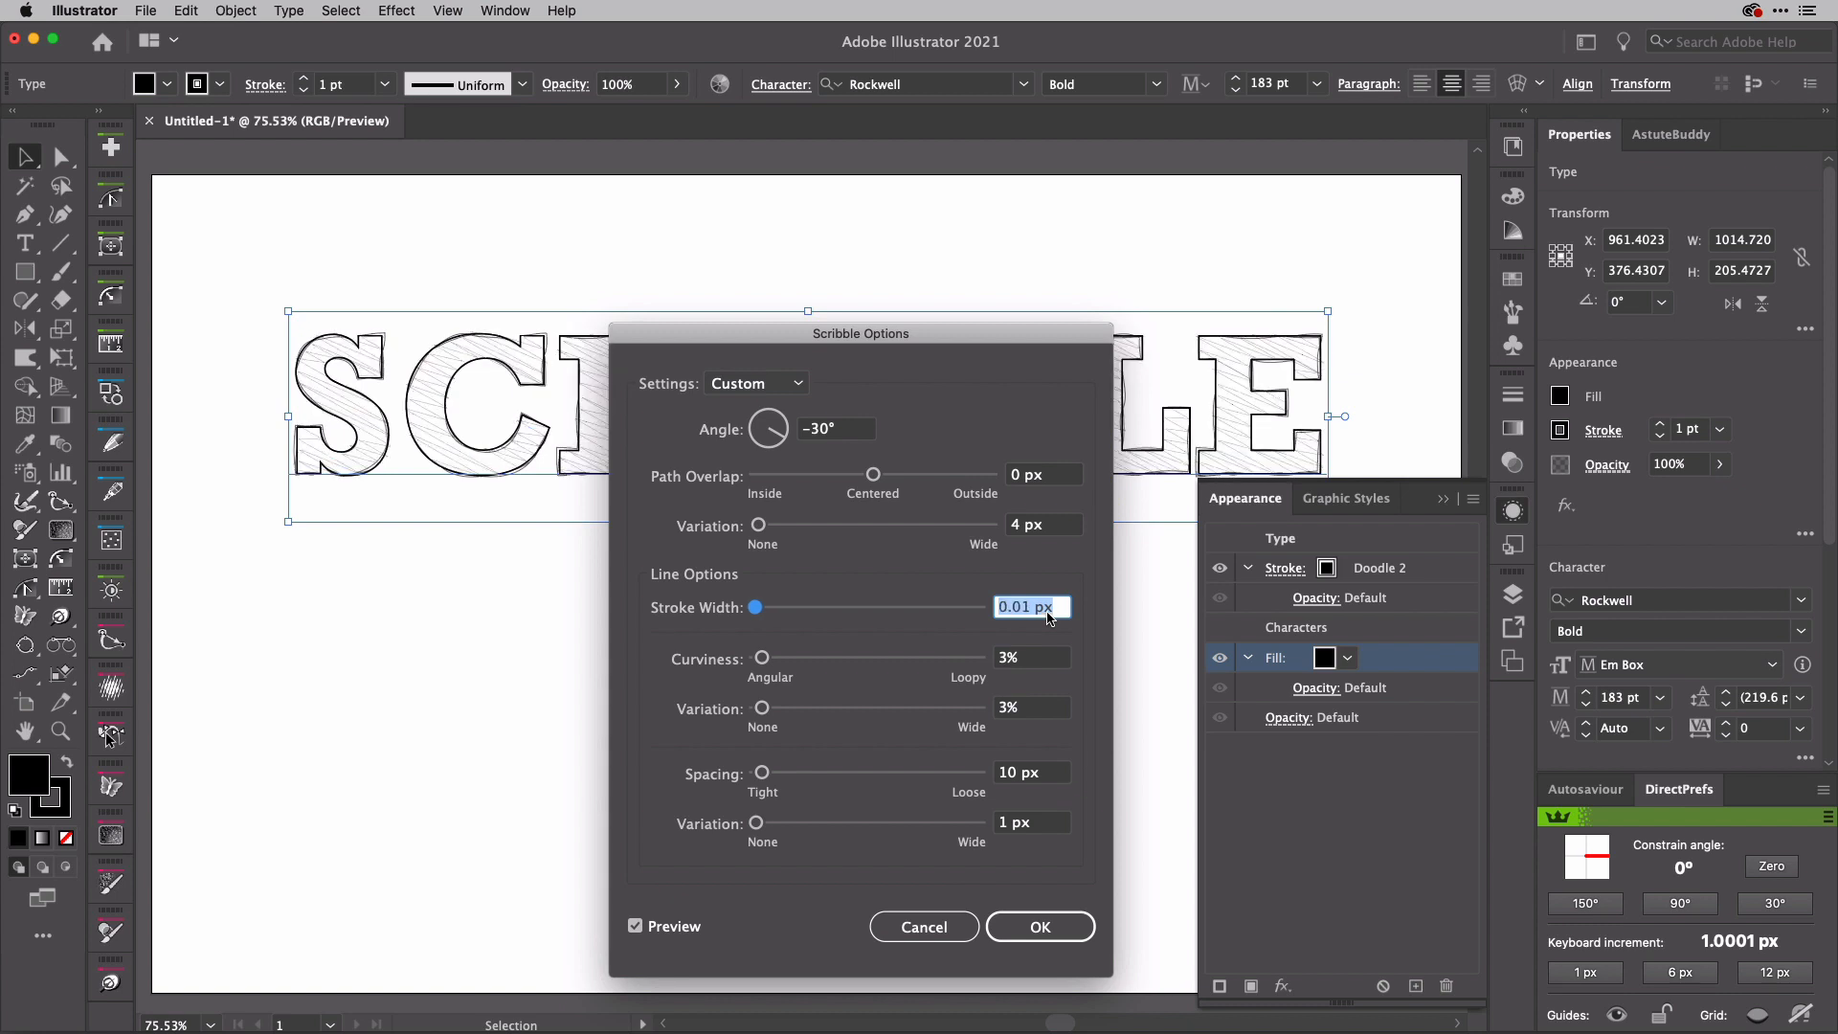
pyautogui.write('.5')
pyautogui.press('Tab')
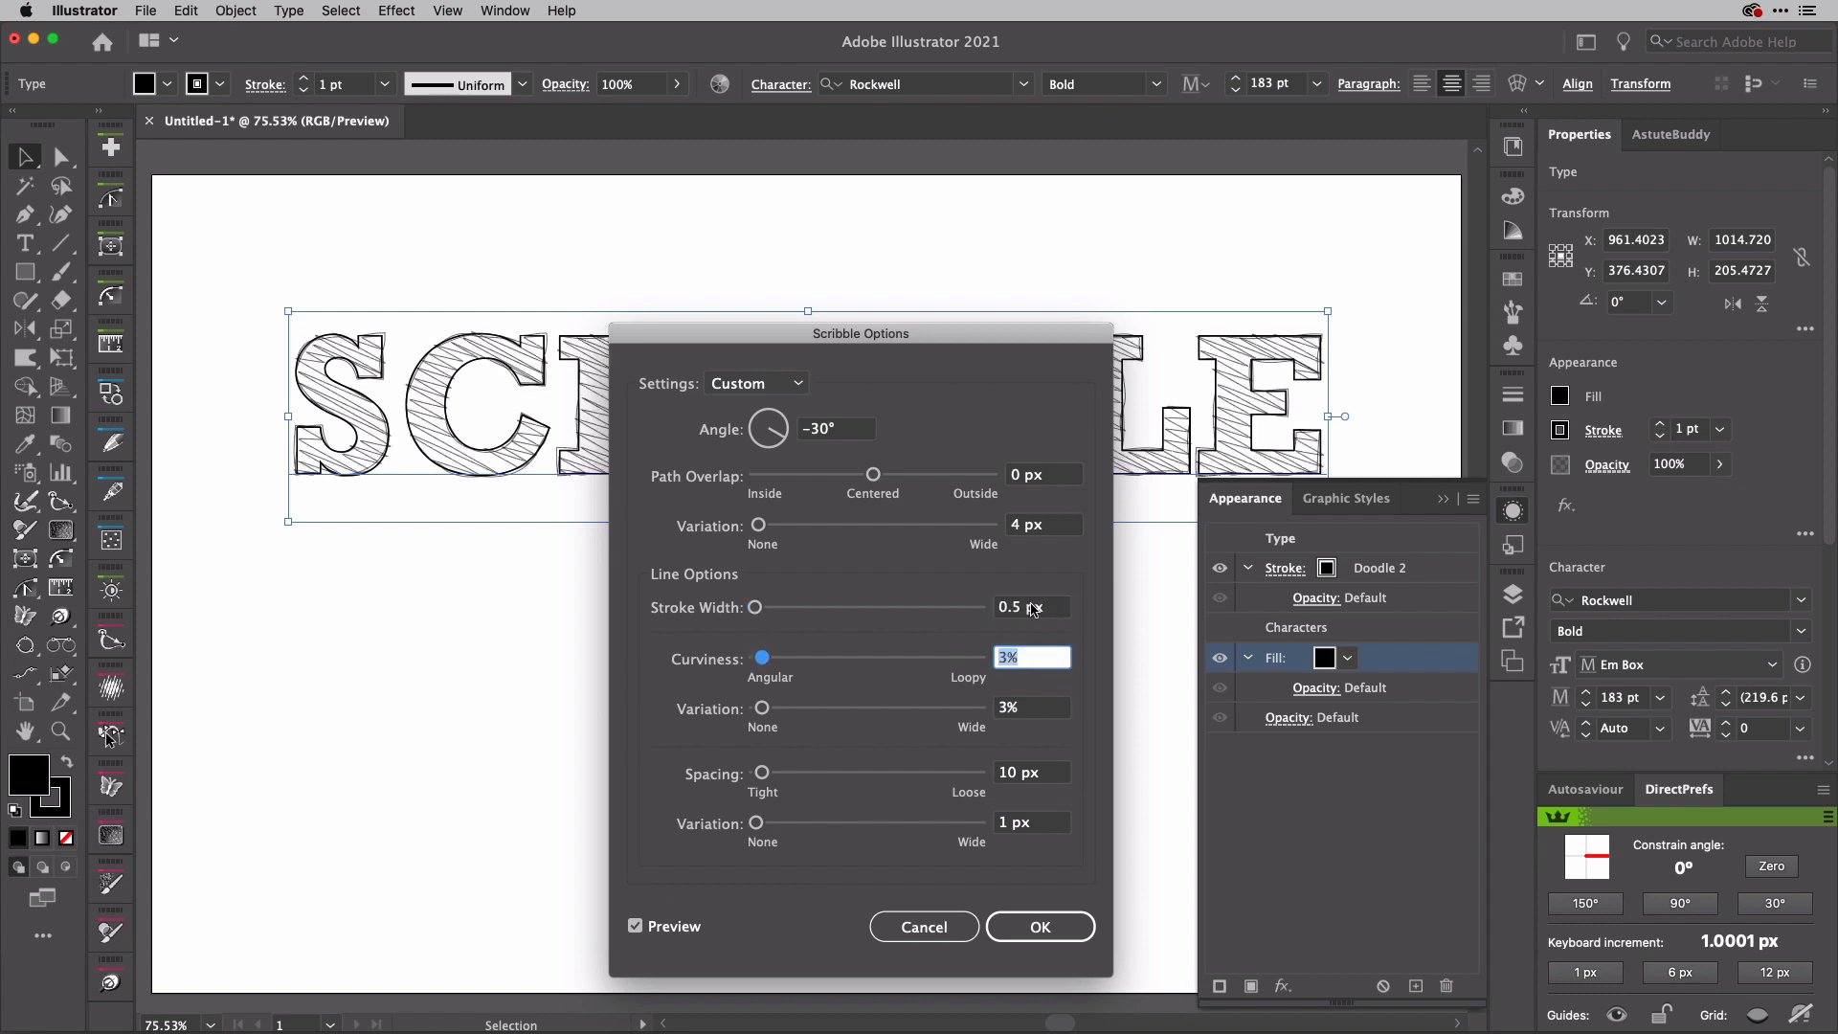
pyautogui.moveTo(1027, 607); pyautogui.dragTo(1014, 606)
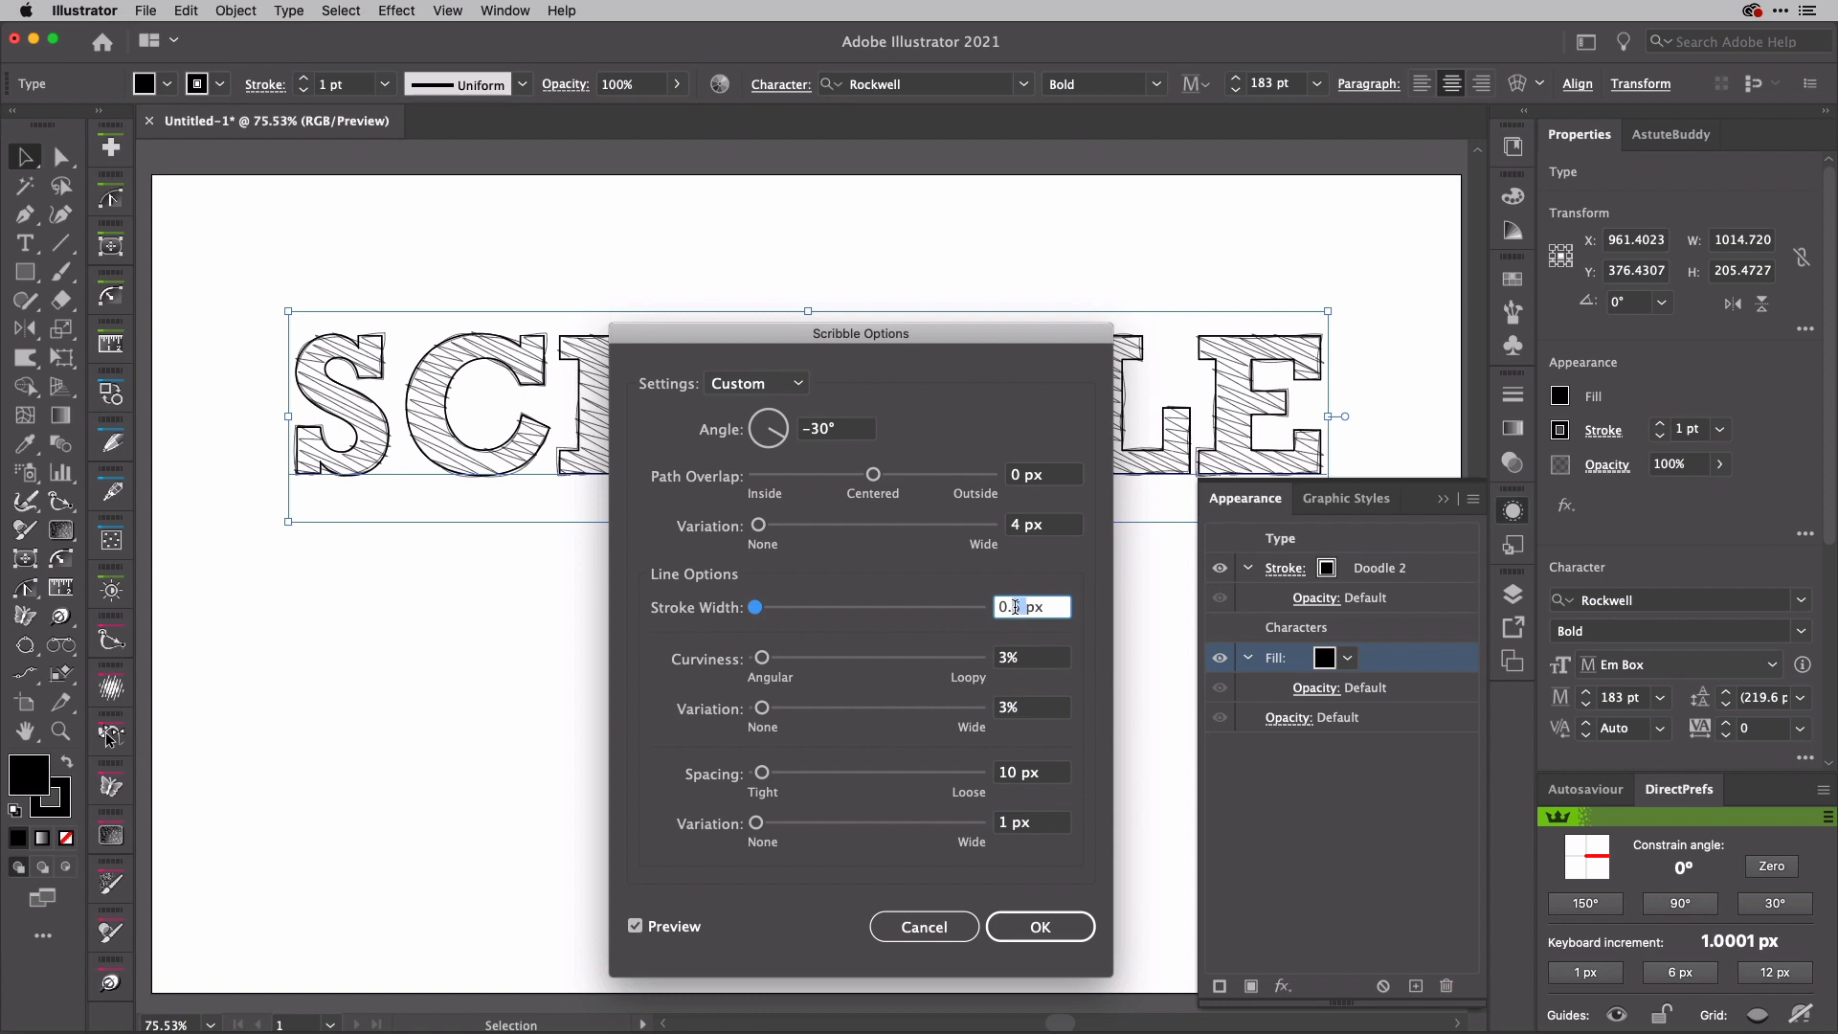
pyautogui.write('8')
pyautogui.press('Tab')
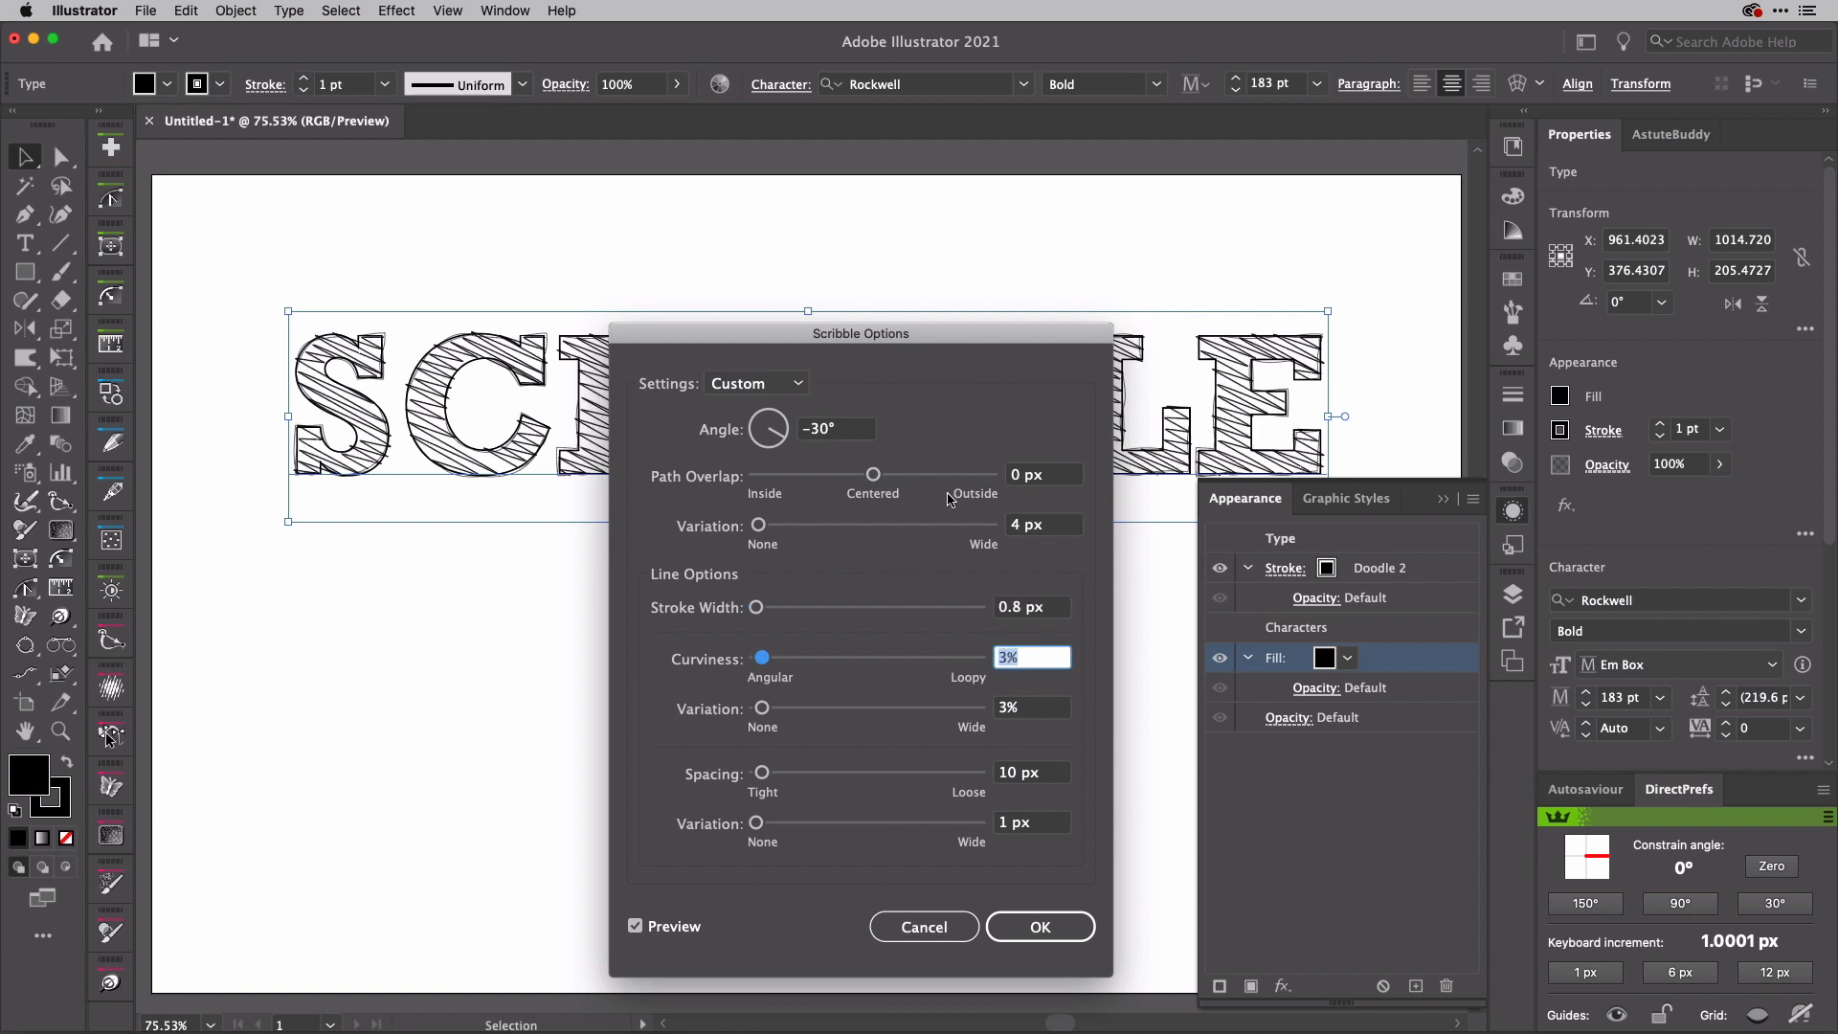
# Step: Set the scribble's path overlap to 3.75 px and its overlap variation to 10 px
pyautogui.moveTo(875, 476); pyautogui.dragTo(881, 480)
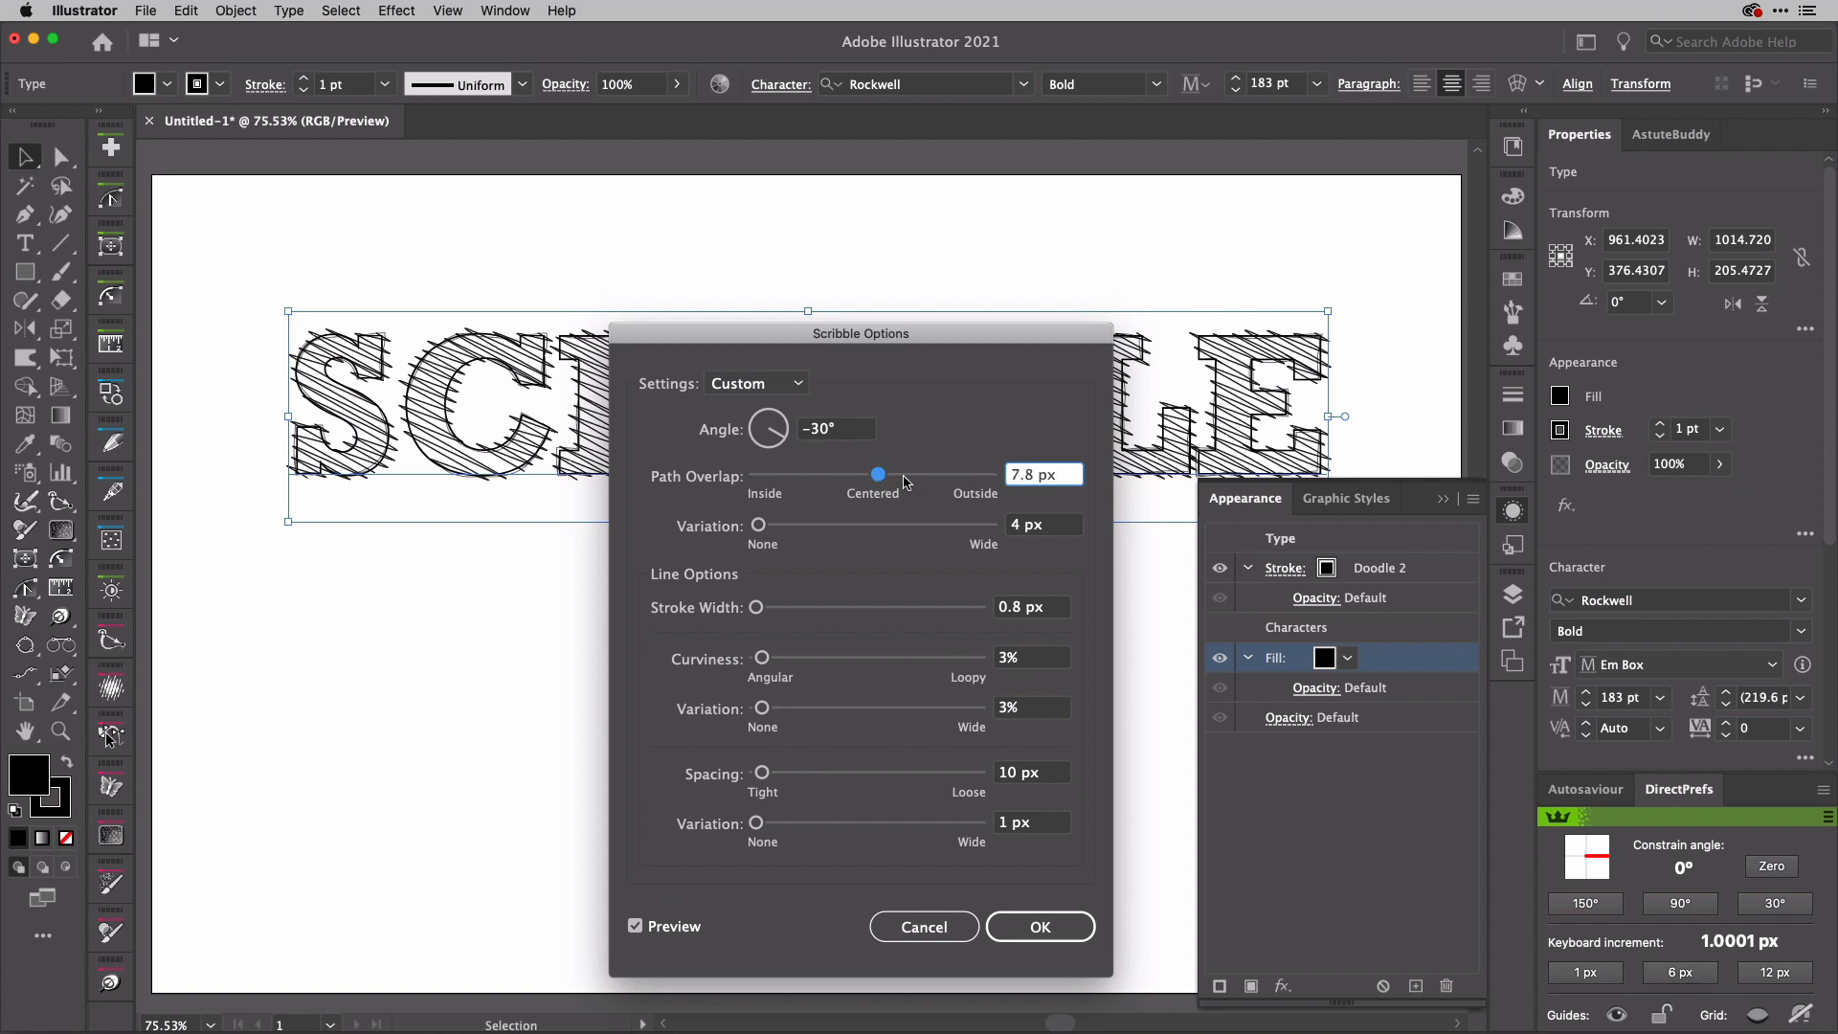
pyautogui.moveTo(875, 479); pyautogui.dragTo(876, 482)
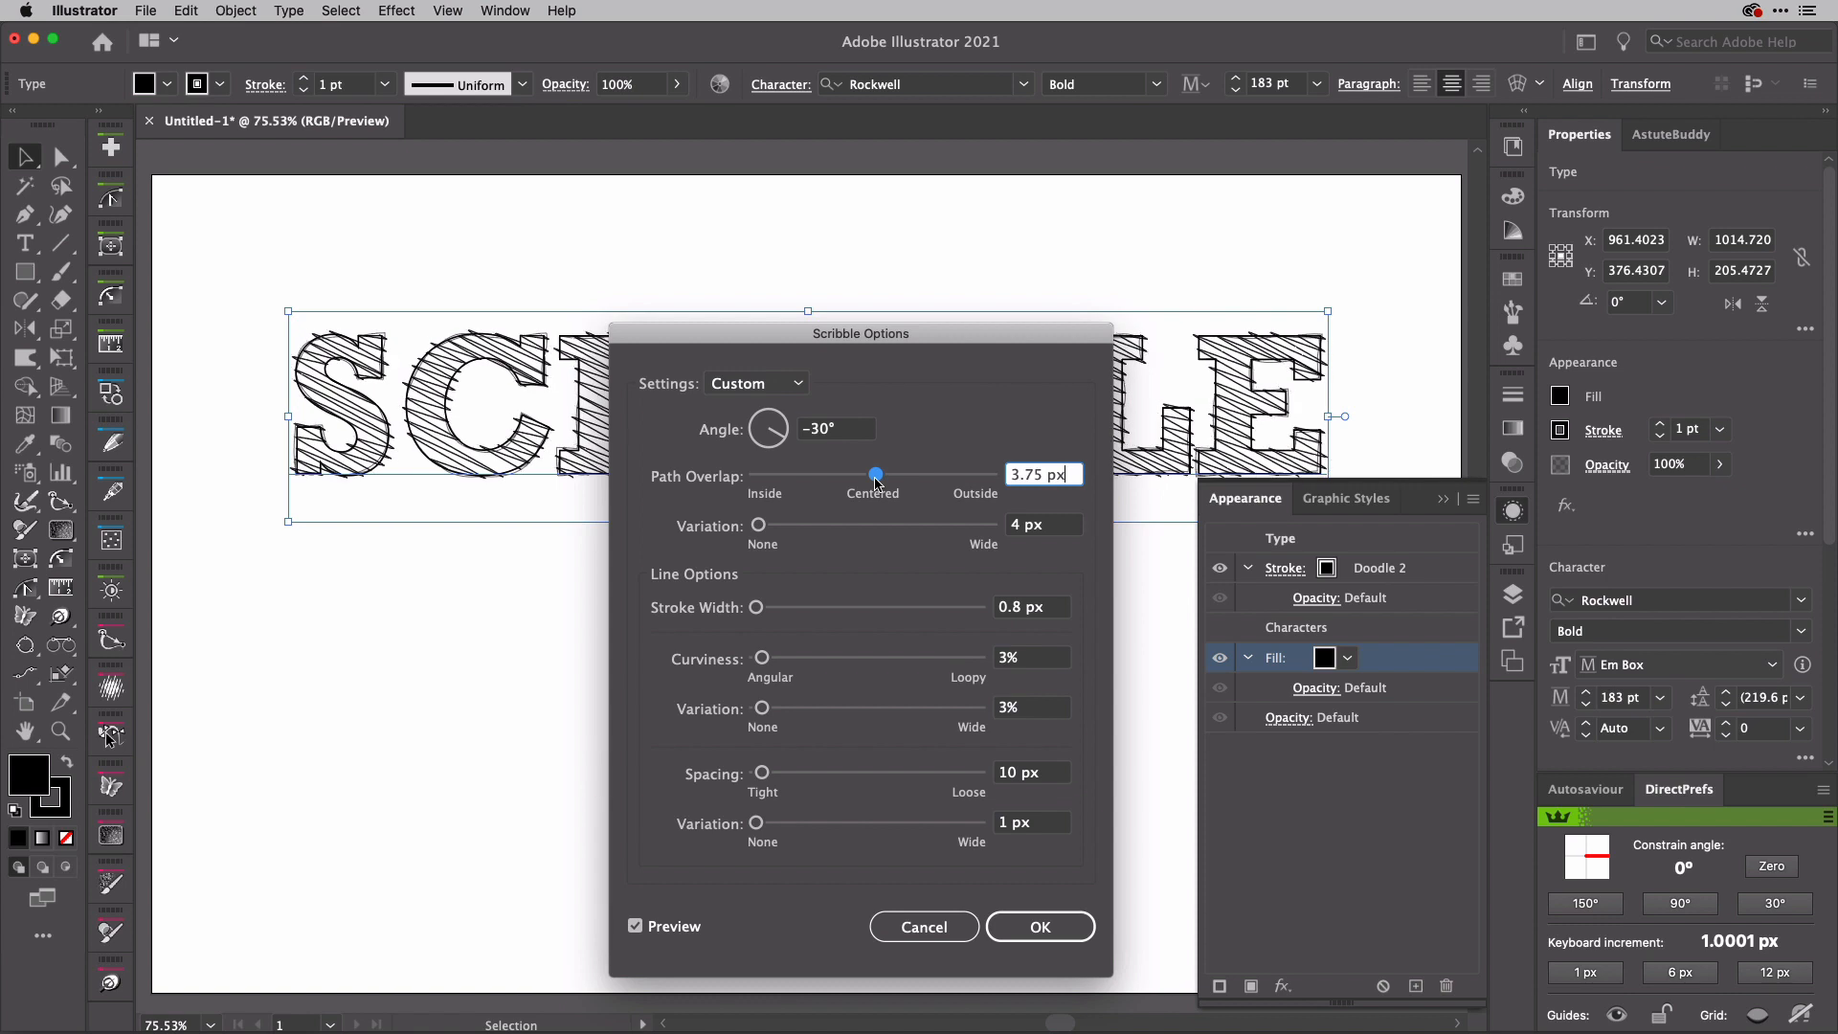
pyautogui.click(760, 528)
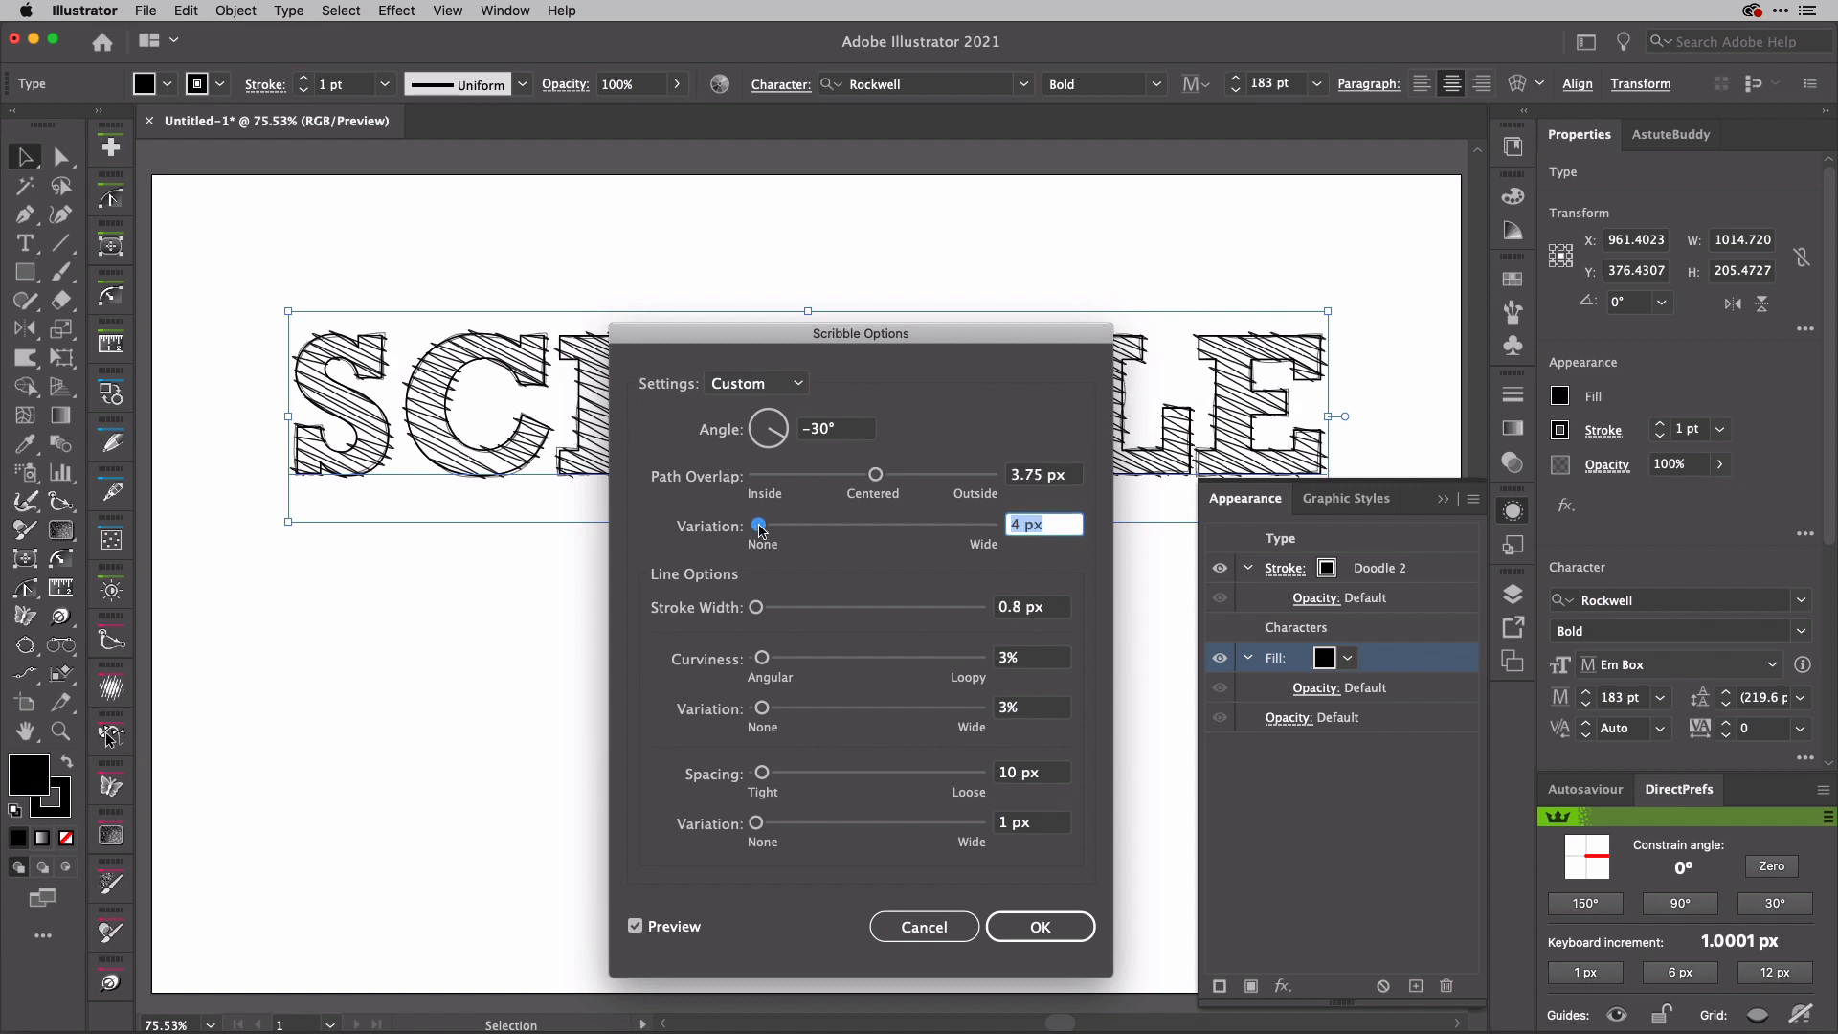
pyautogui.moveTo(760, 527); pyautogui.dragTo(765, 530)
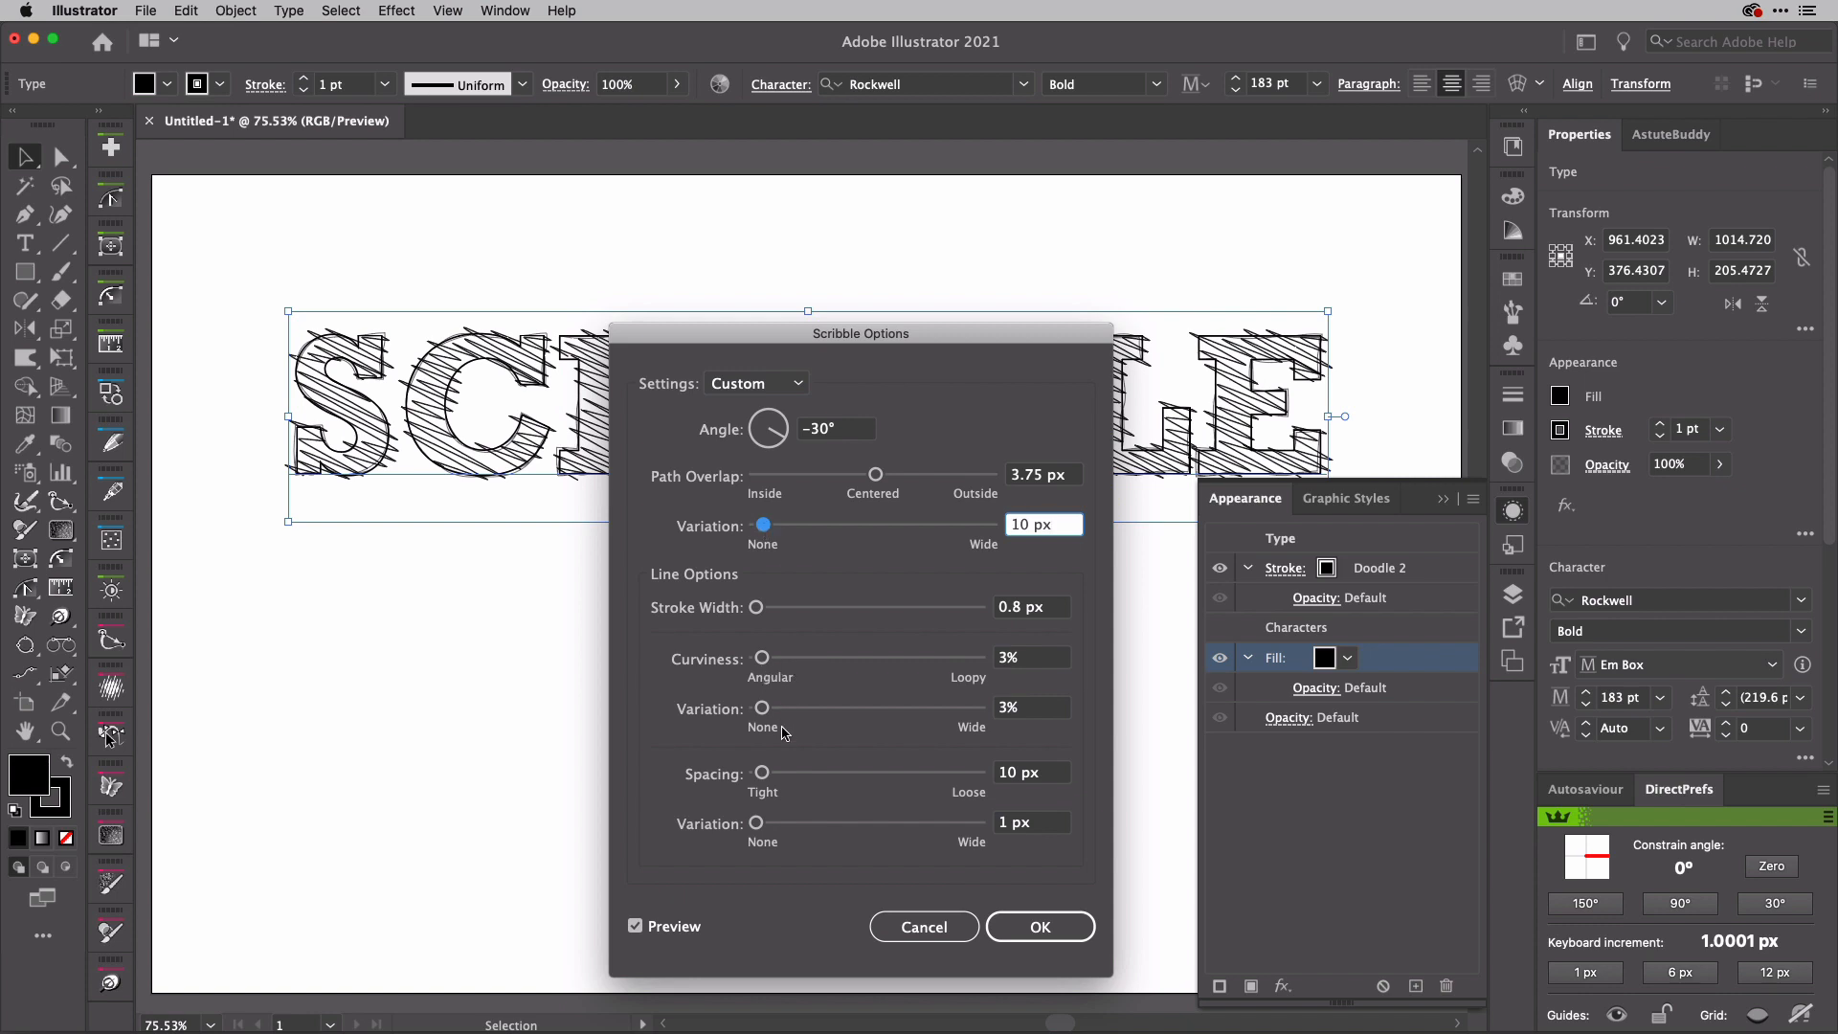
# Step: Set the scribble's line spacing to 6 px with 7 px variation, apply the effect, and deselect the text
pyautogui.moveTo(763, 780); pyautogui.dragTo(766, 829)
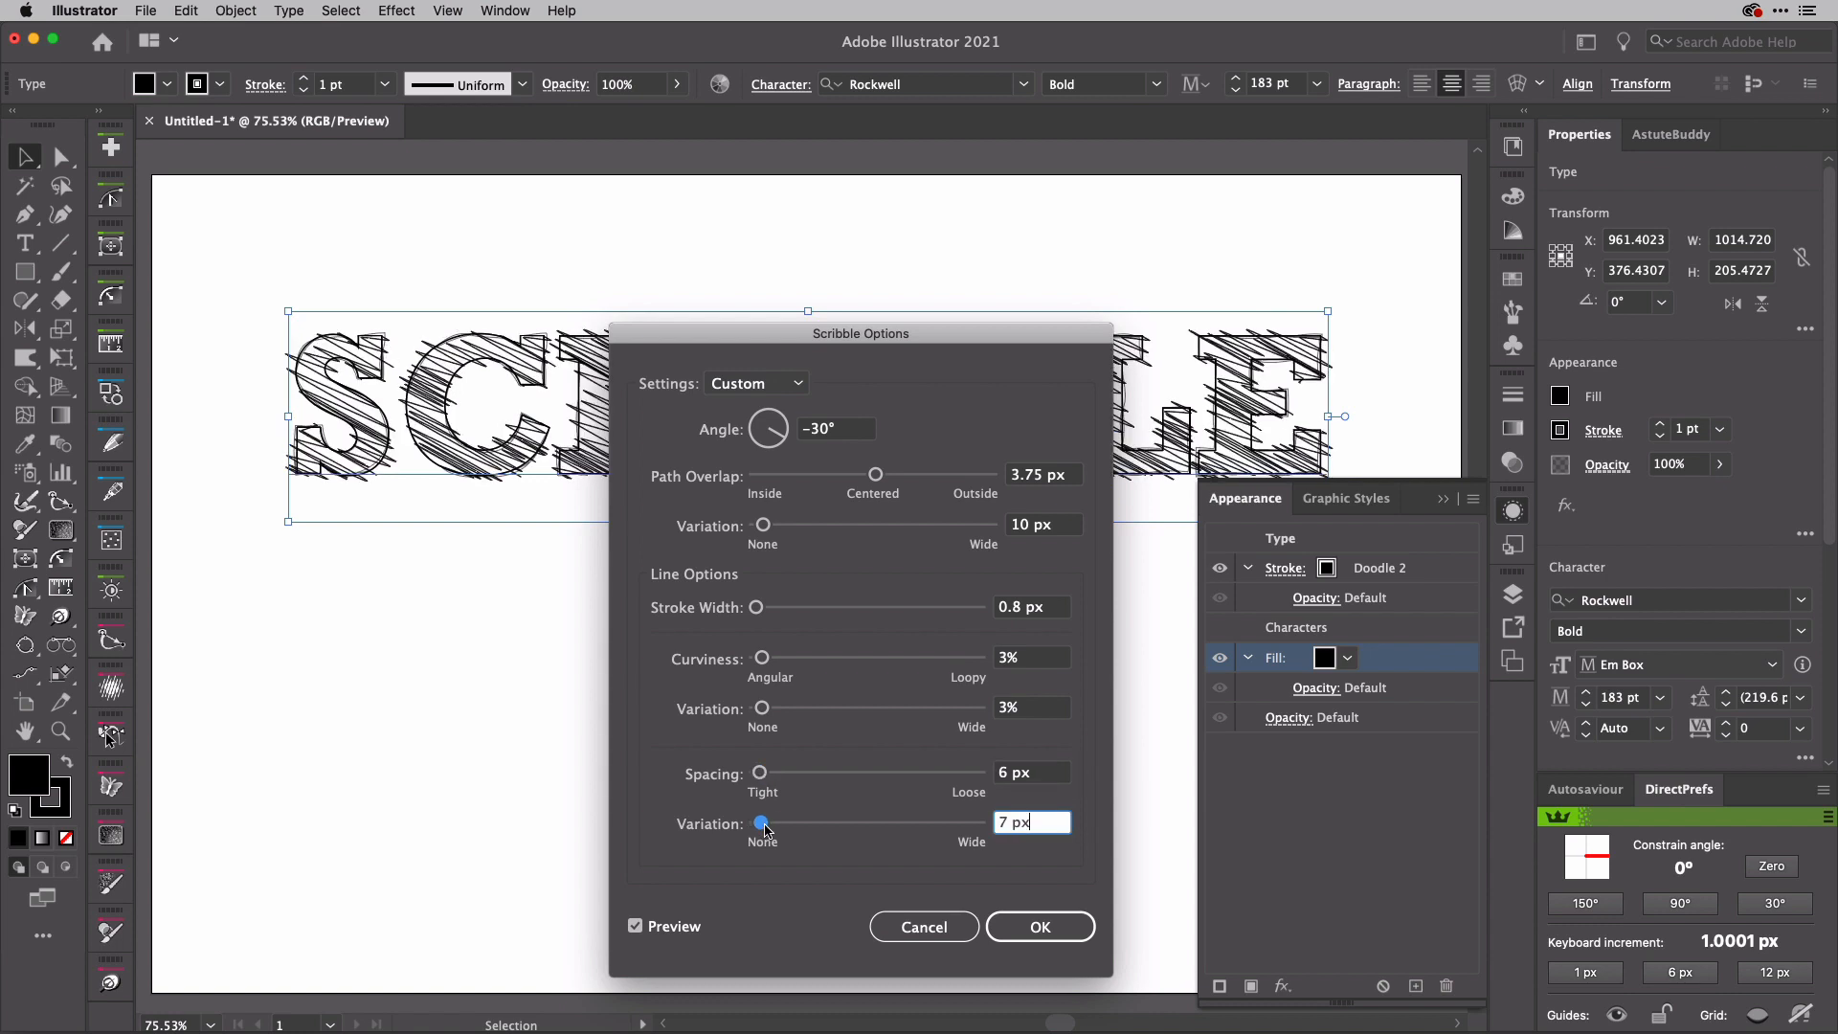
pyautogui.click(1061, 923)
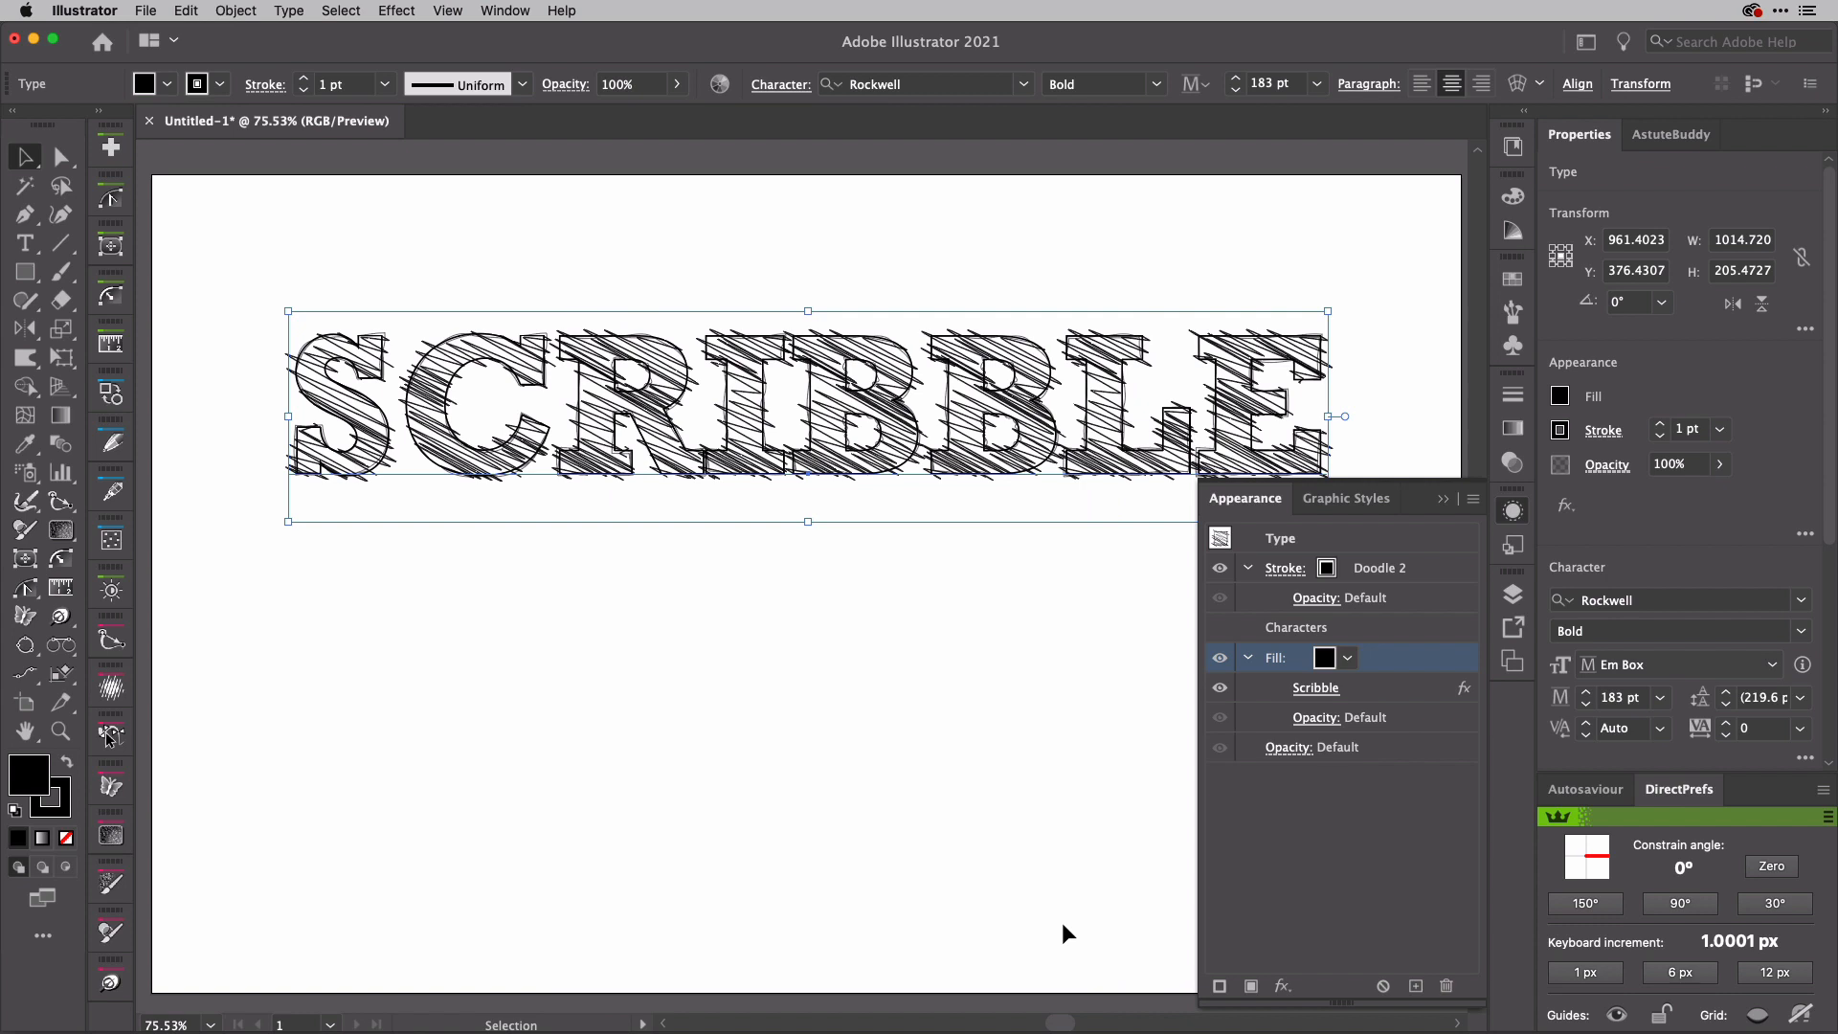
pyautogui.click(1049, 701)
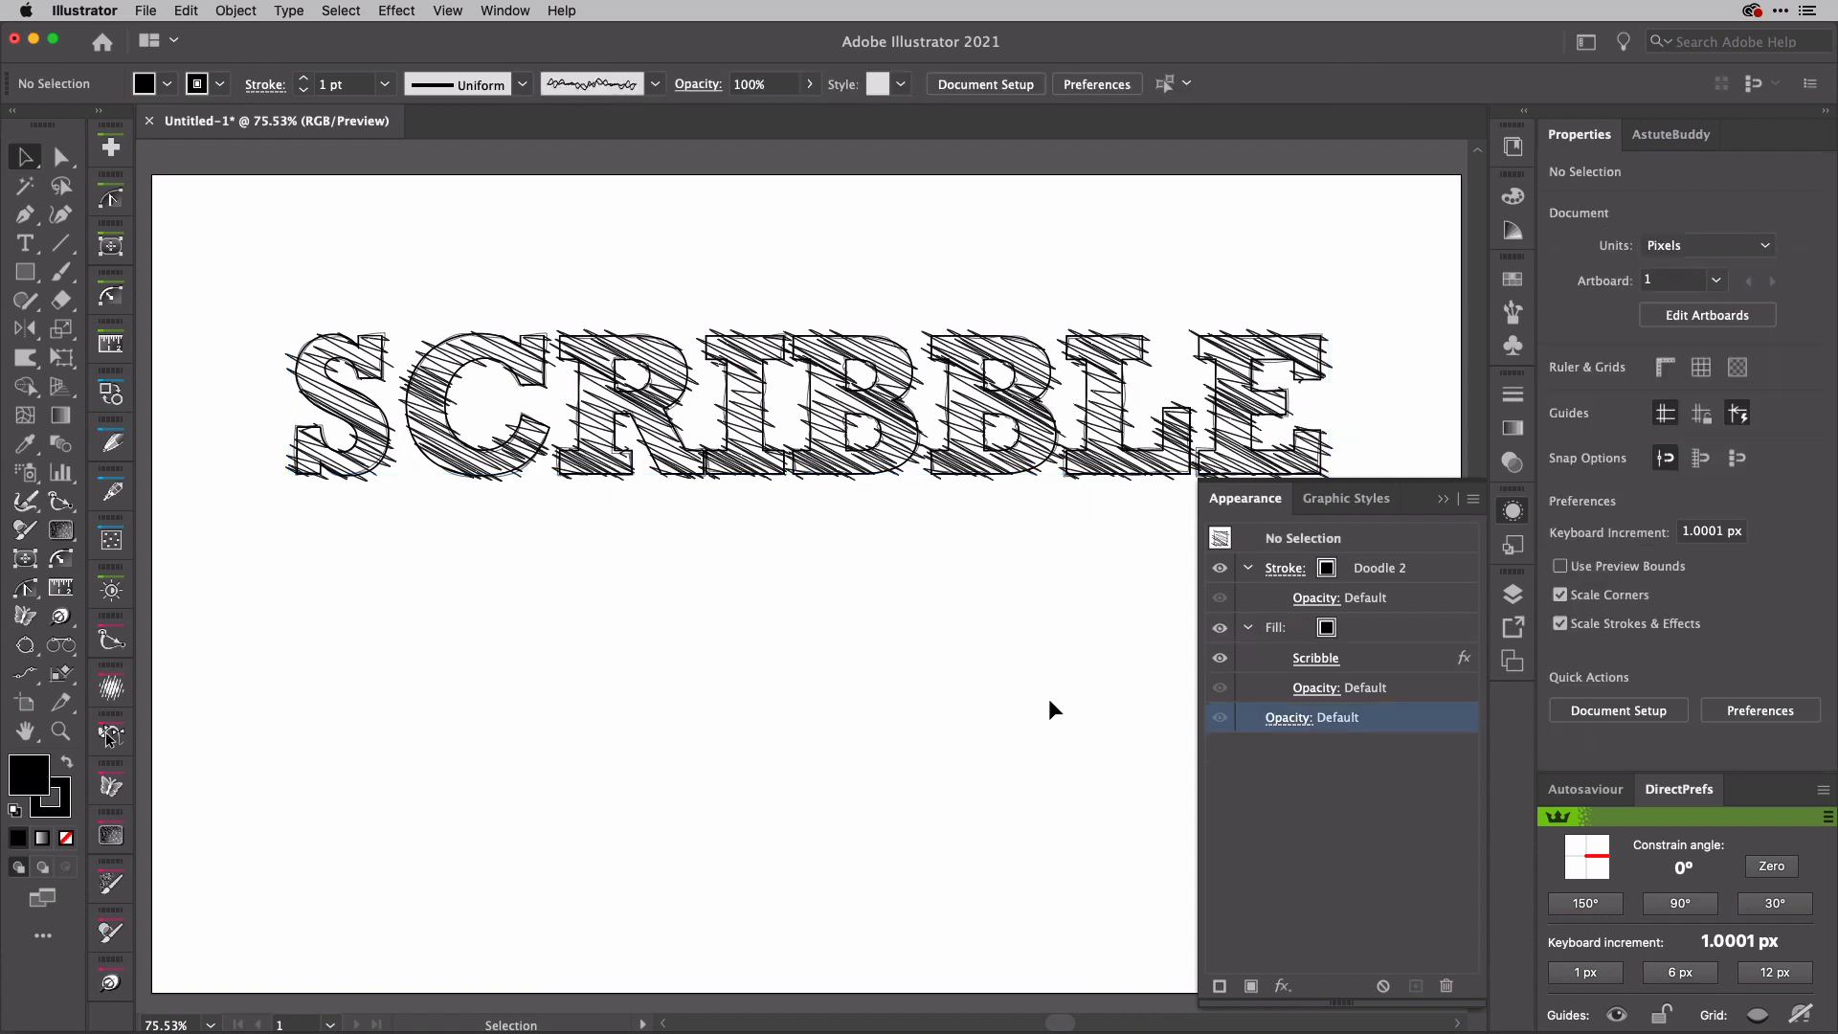
pyautogui.click(1512, 510)
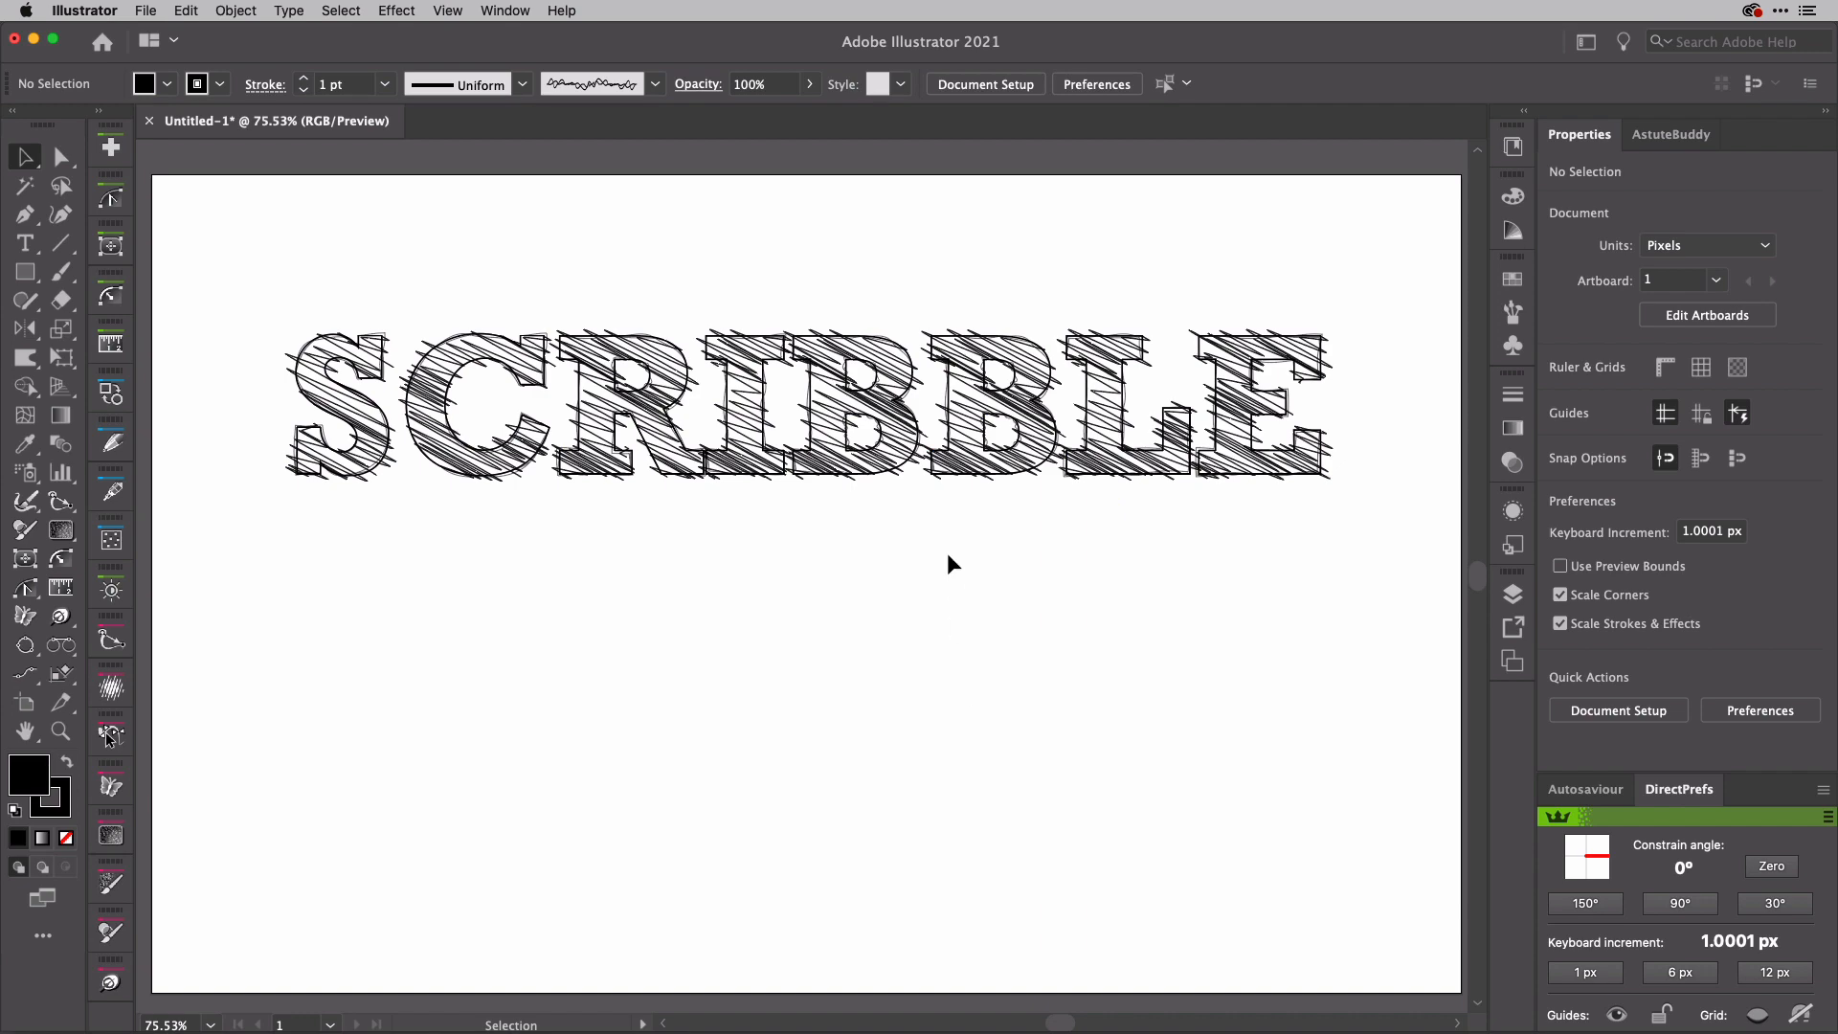
# Step: Duplicate the SCRIBBLE text directly below the original and change the copy's wording to DOODLE
pyautogui.moveTo(901, 446); pyautogui.dragTo(901, 656)
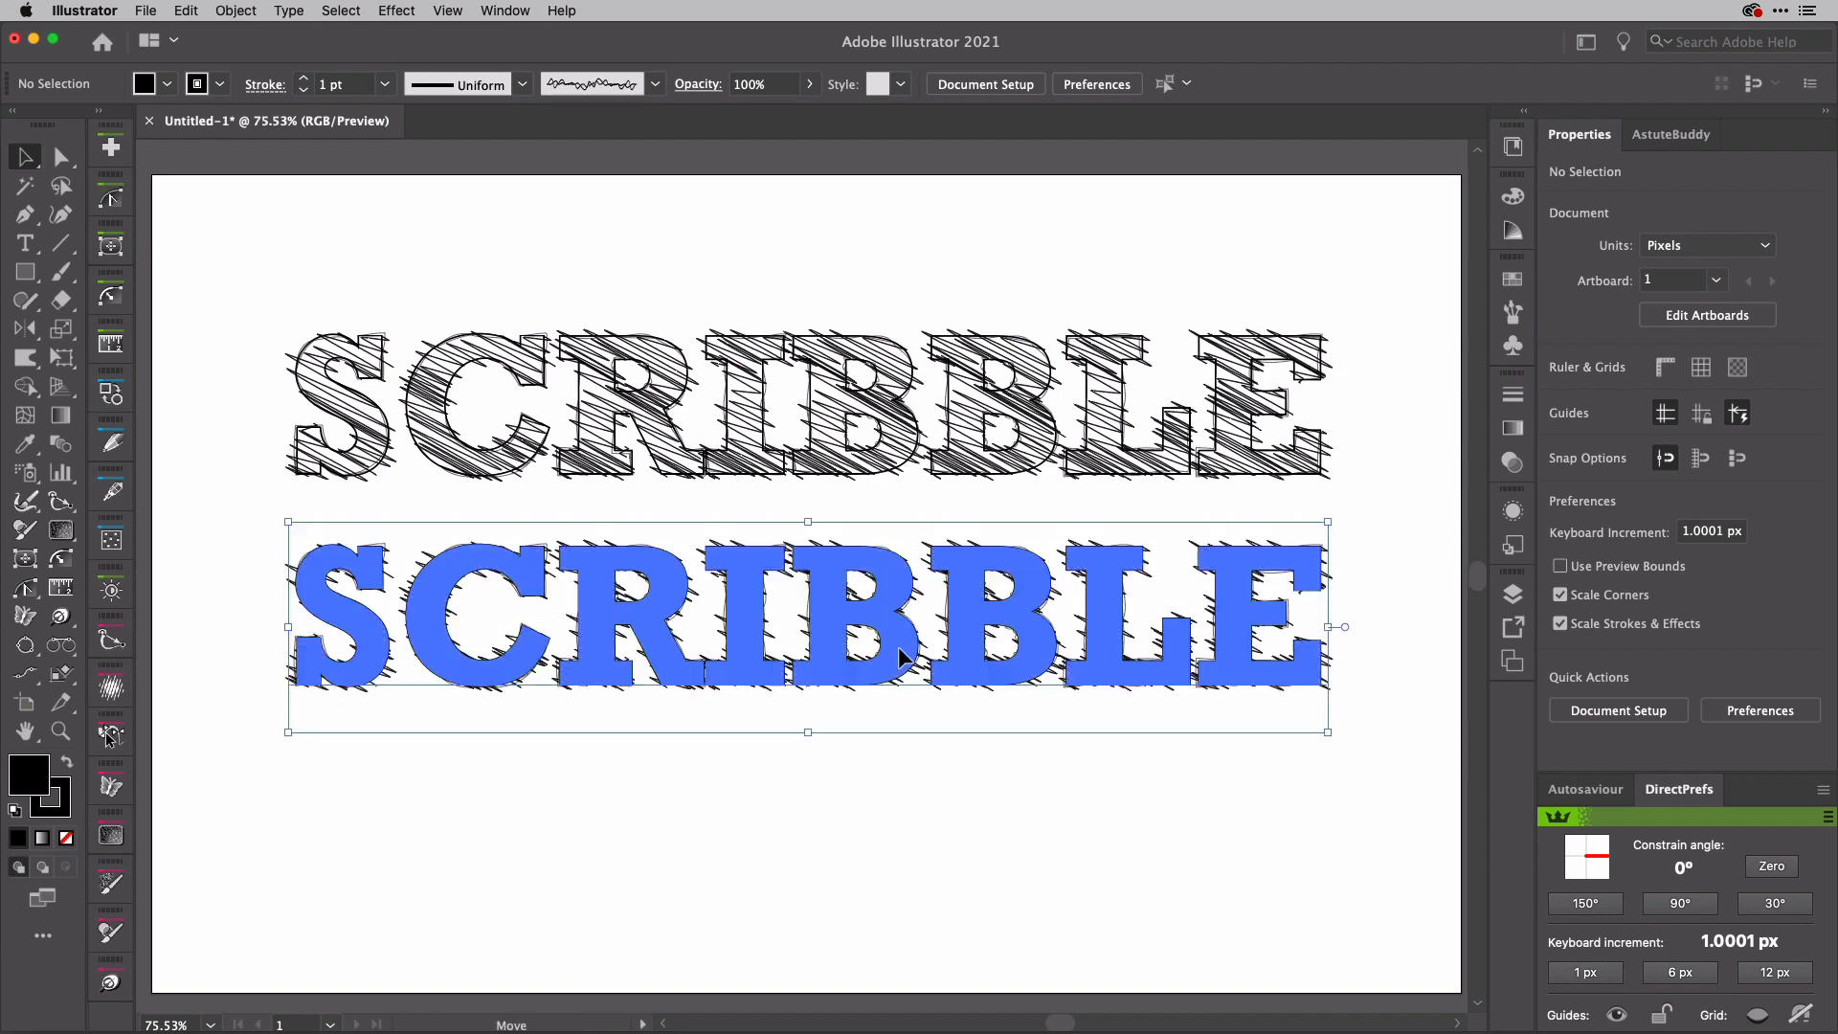
pyautogui.tripleClick(846, 627)
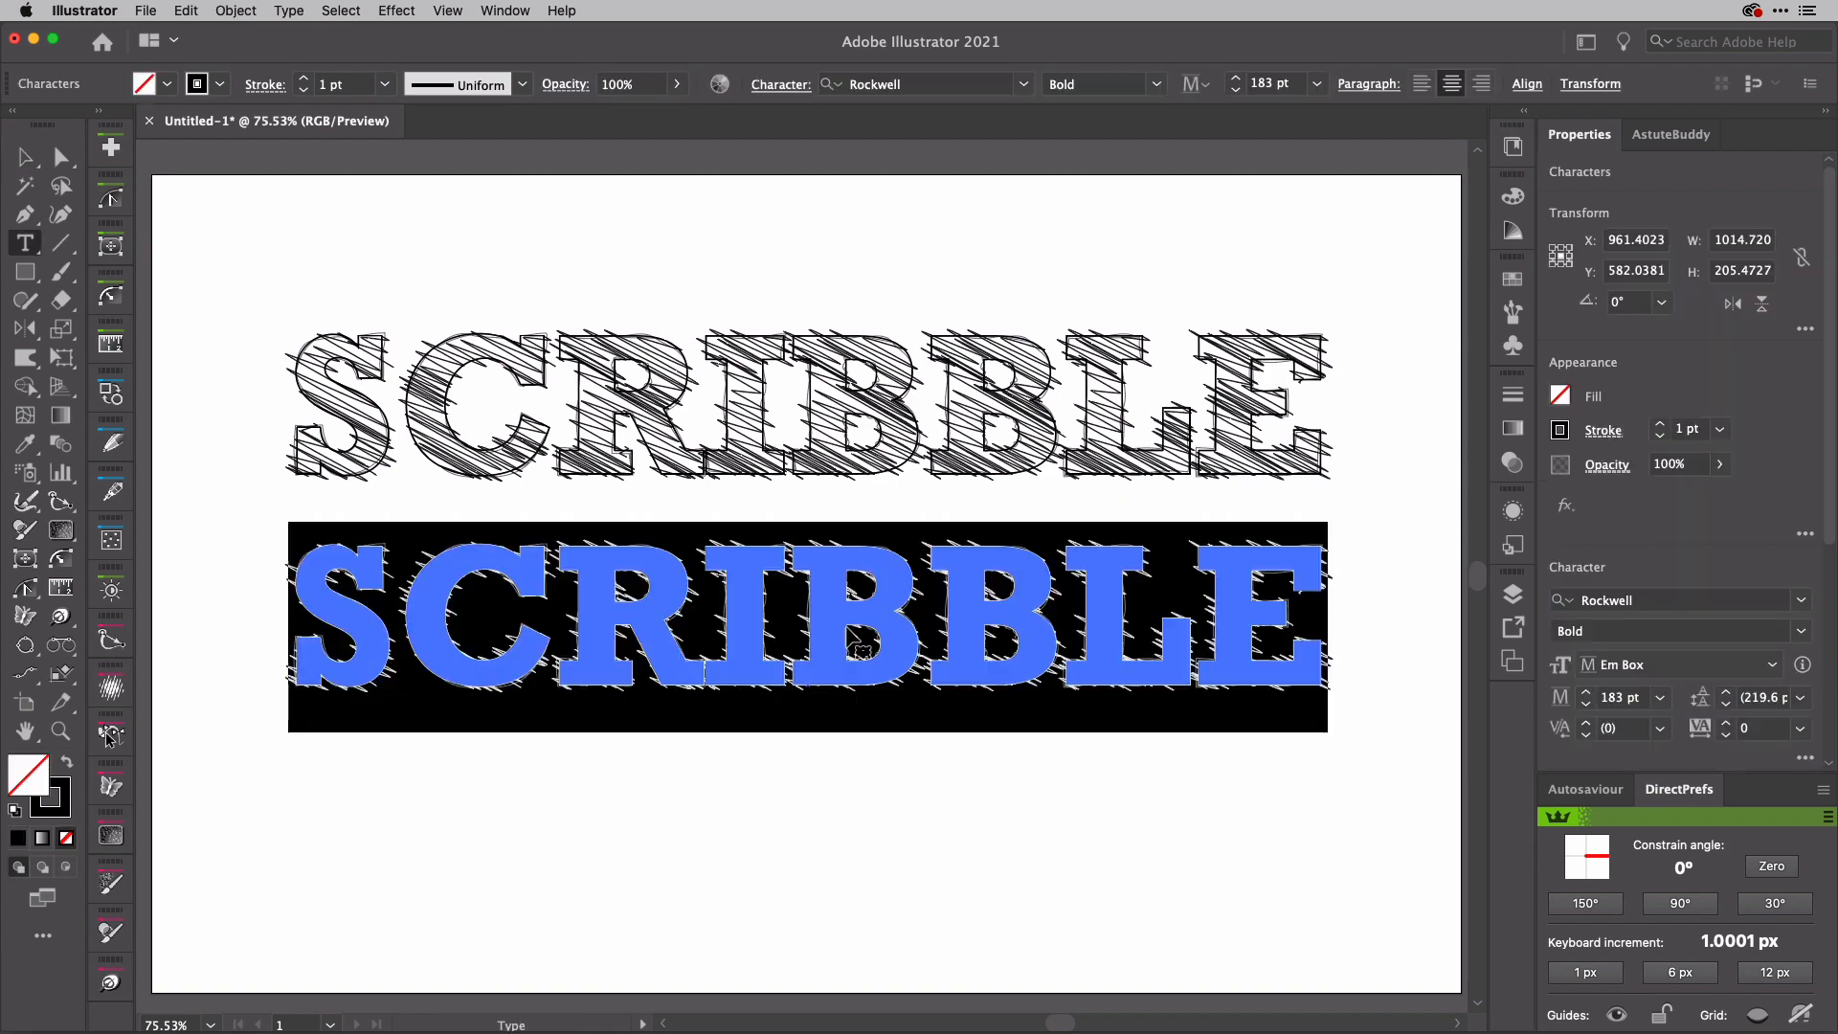
pyautogui.click(1005, 600)
pyautogui.rightClick(1054, 606)
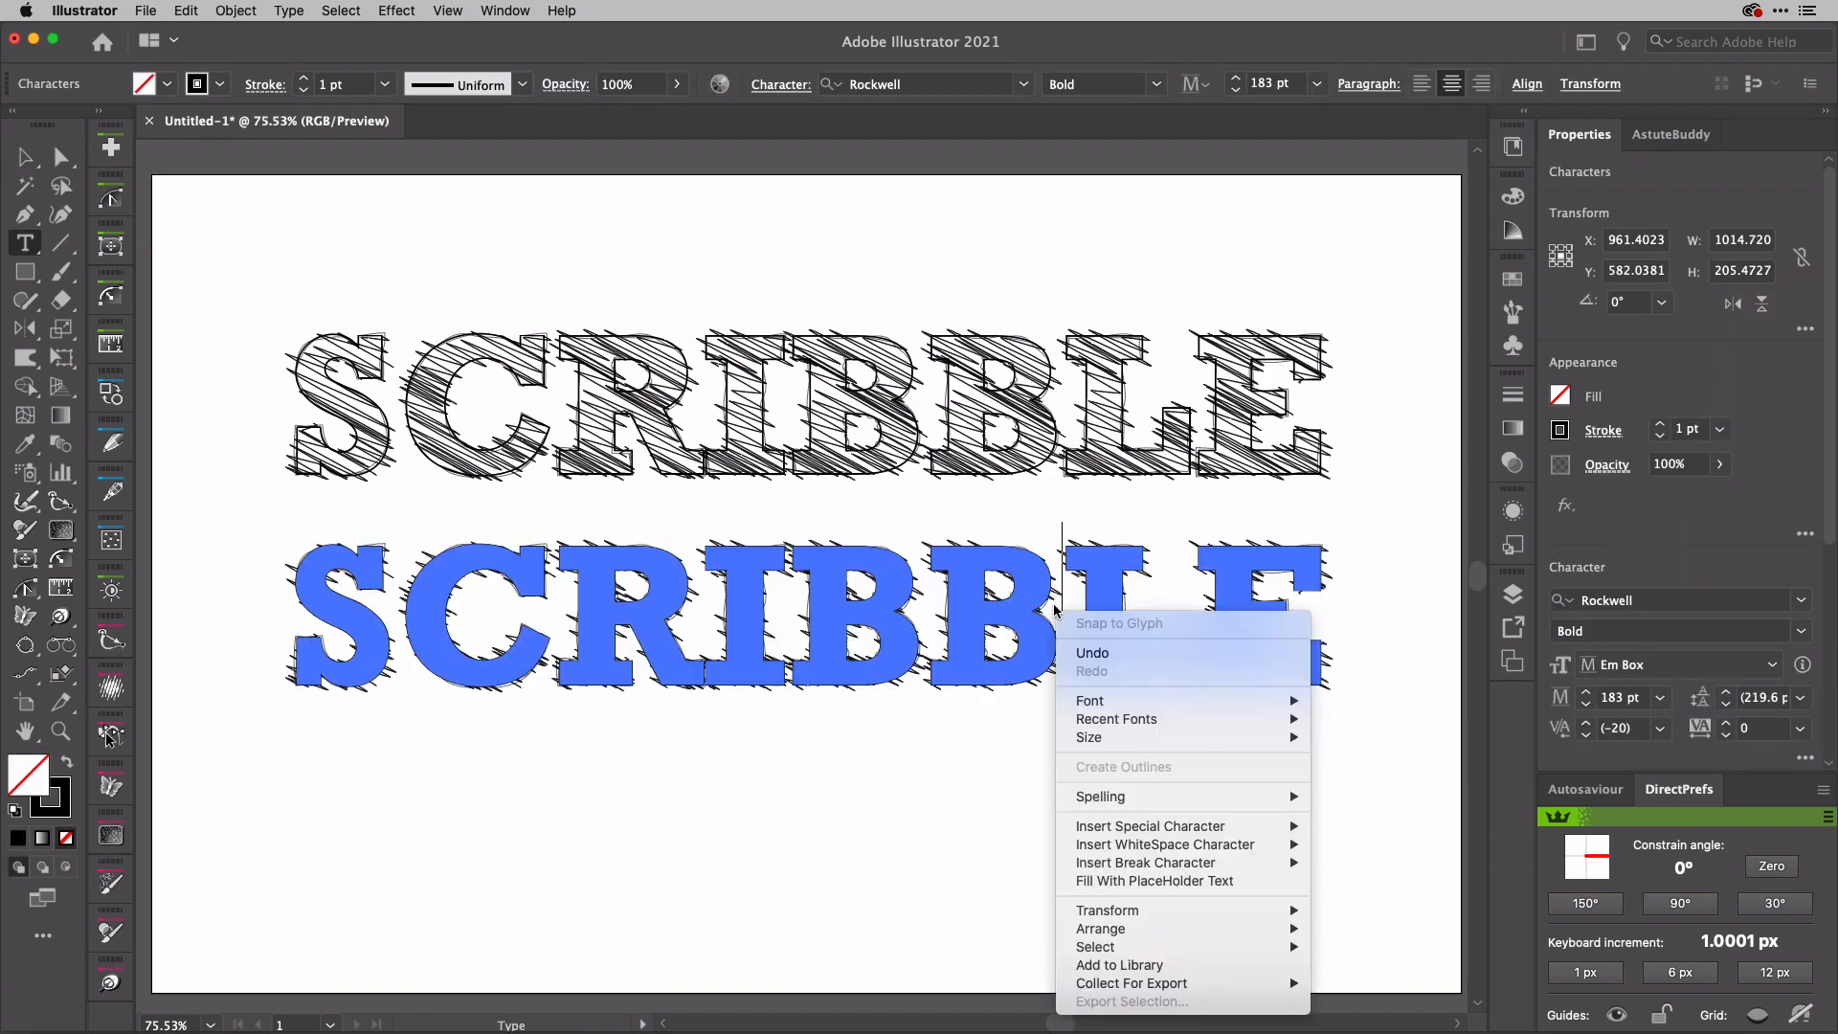
pyautogui.click(674, 572)
pyautogui.moveTo(966, 592); pyautogui.dragTo(290, 598)
pyautogui.write('DOOD')
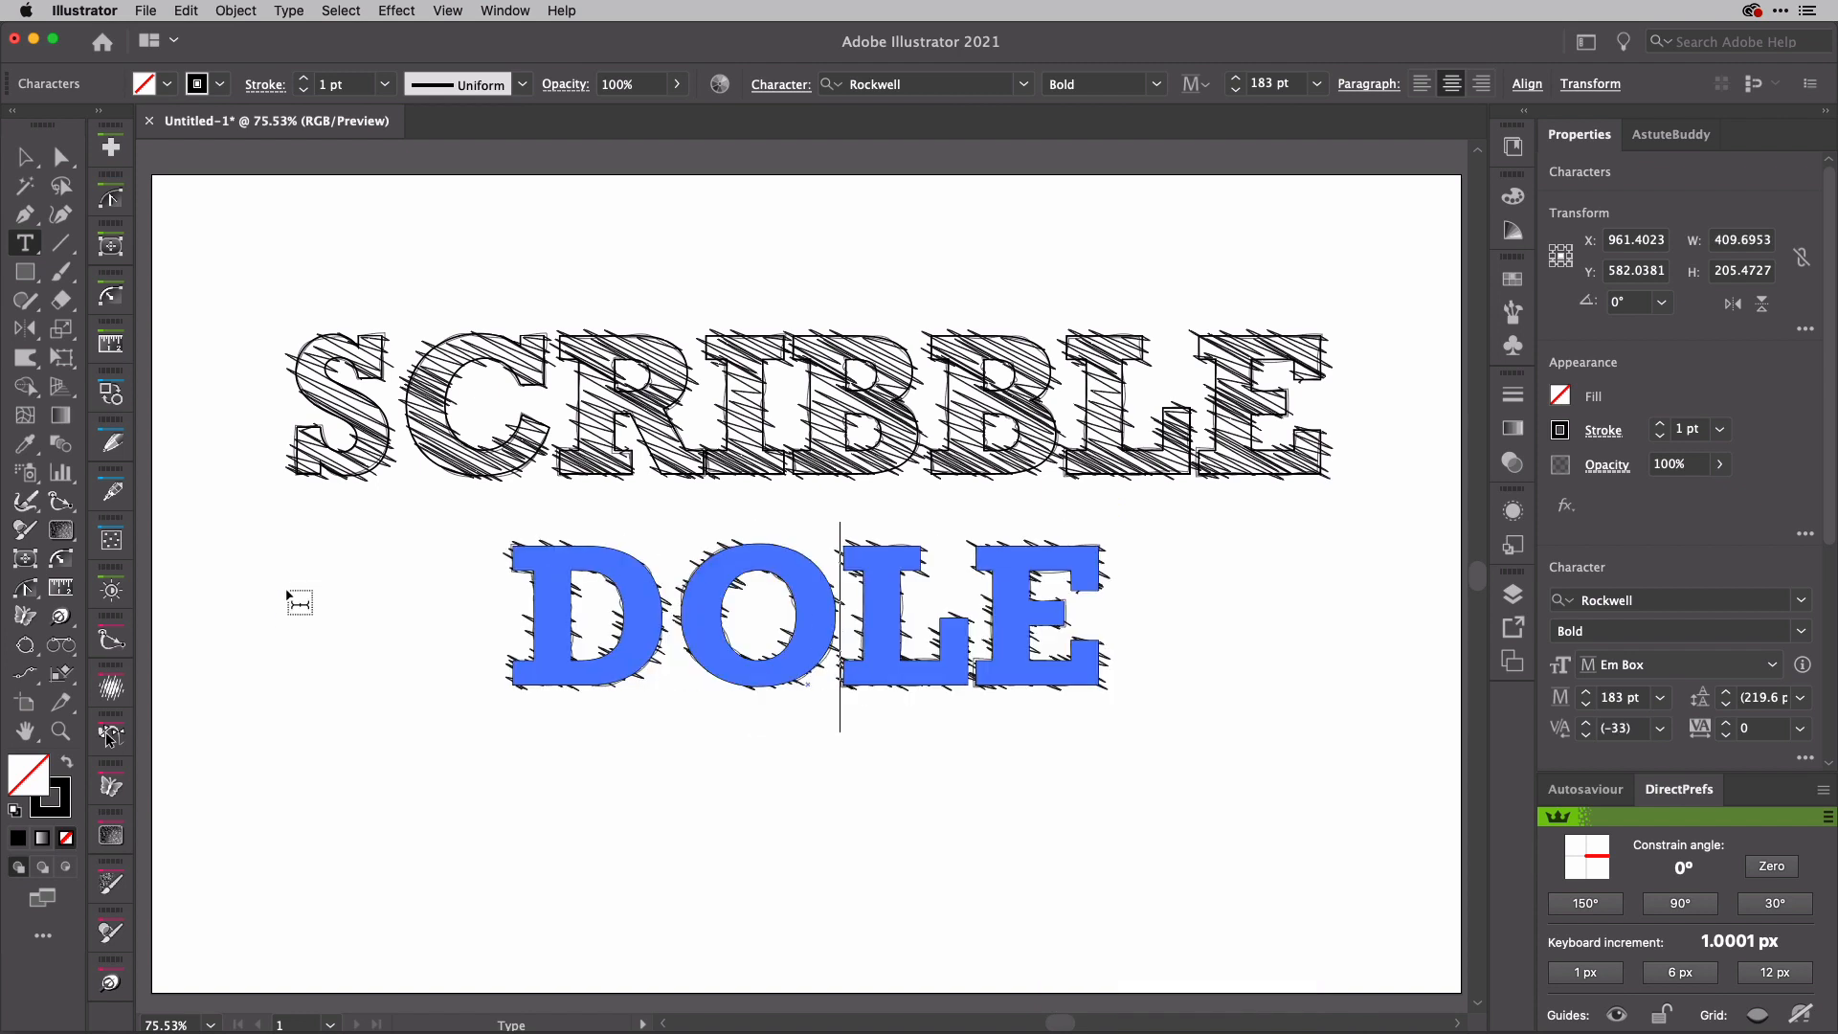
pyautogui.press('Escape')
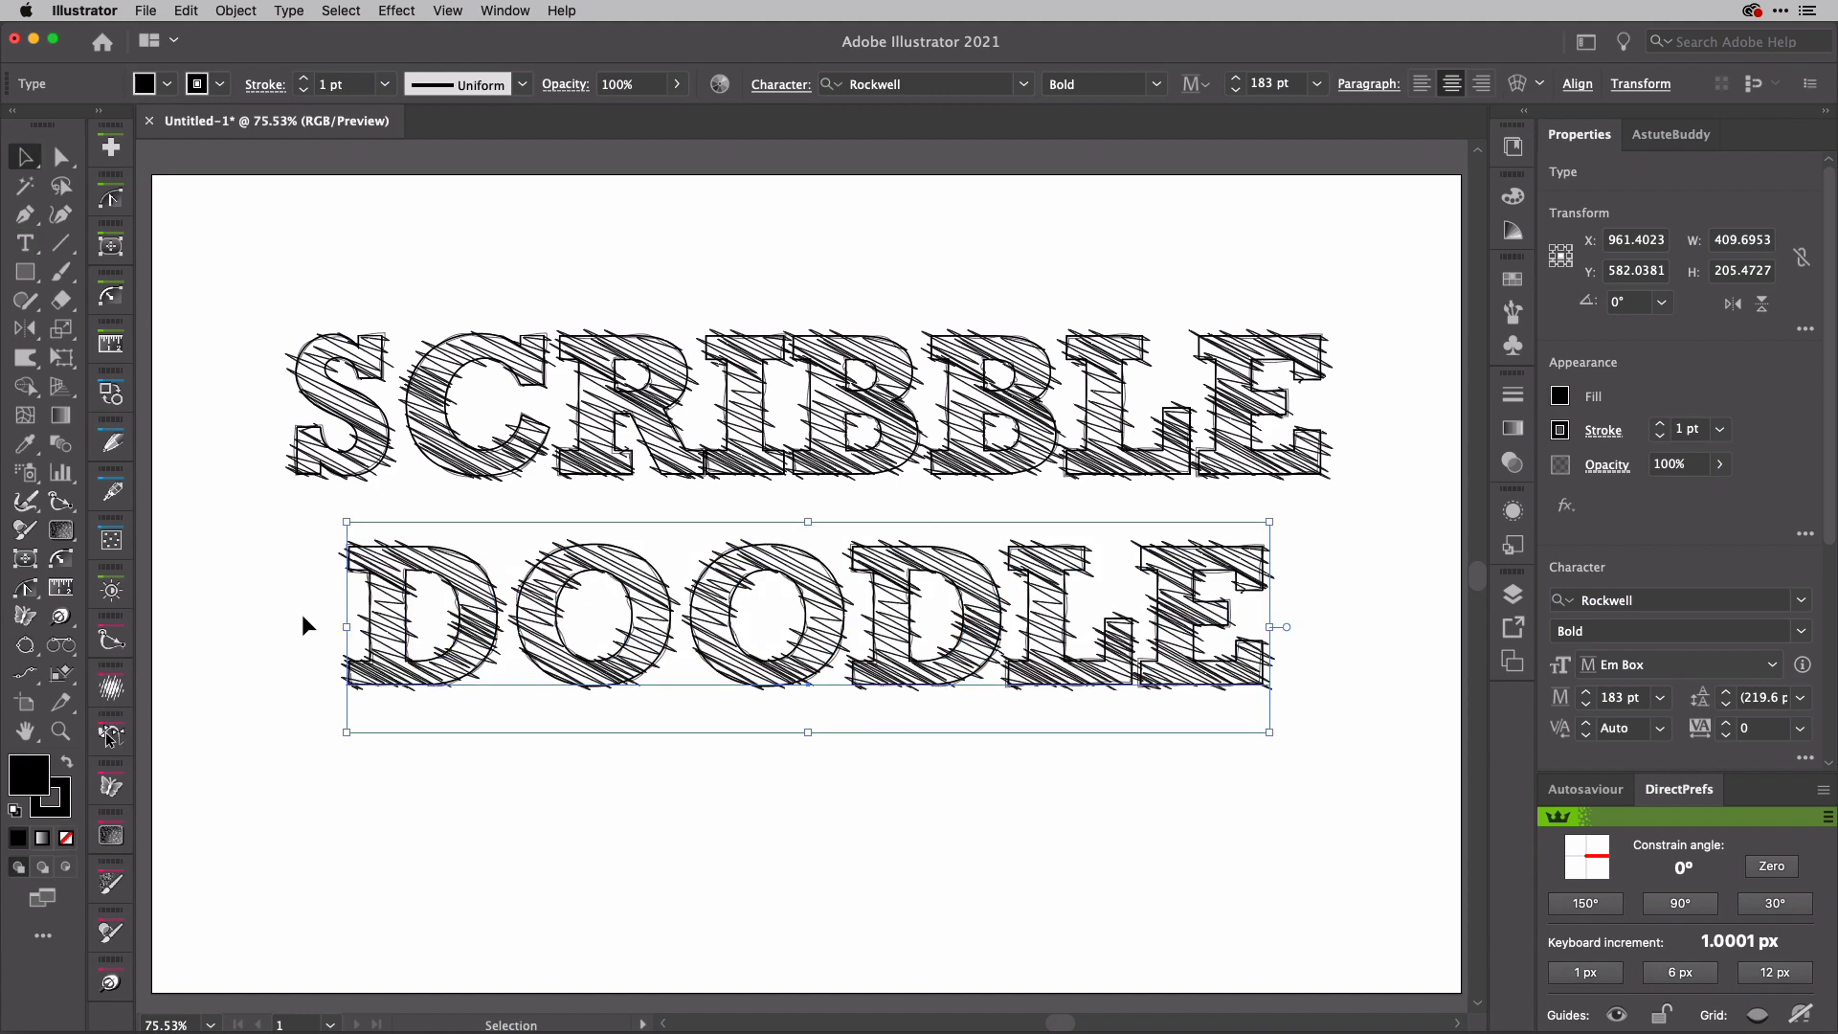
pyautogui.click(662, 856)
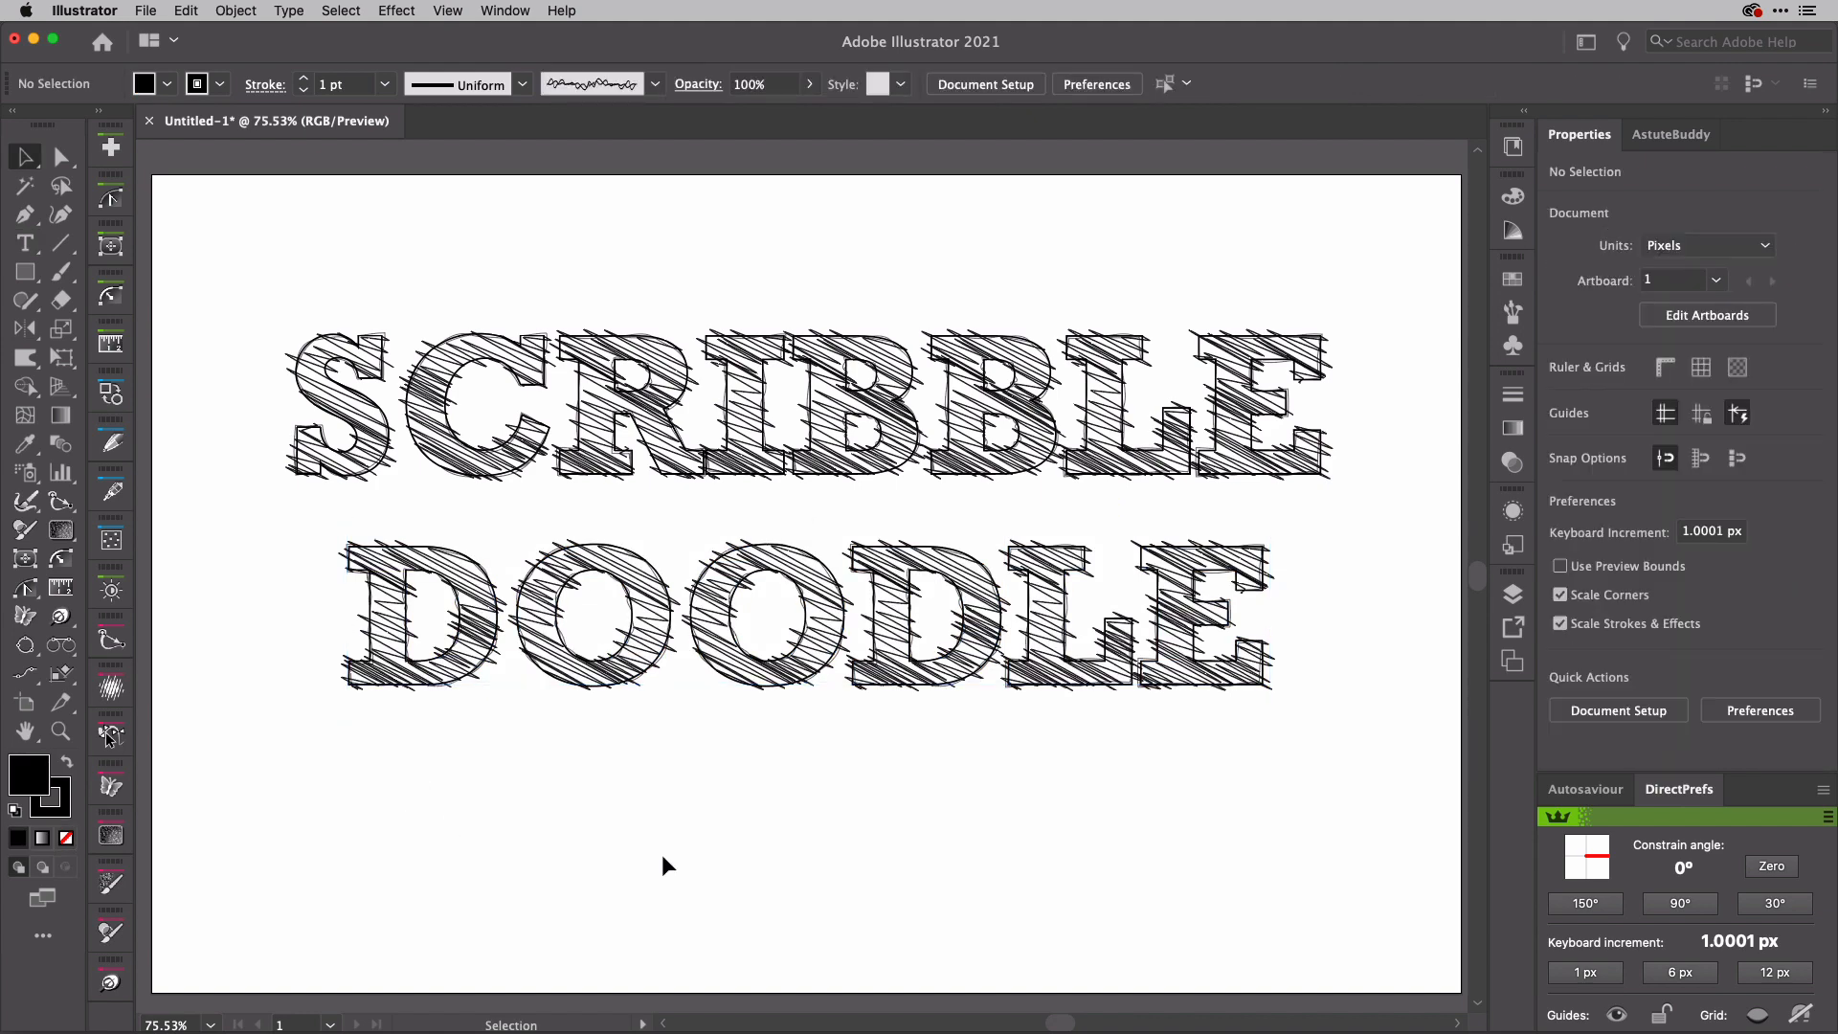
# Step: Move the DOODLE text slightly down and right, and rotate its first D slightly counterclockwise with the Touch Type tool
pyautogui.moveTo(807, 674); pyautogui.dragTo(816, 689)
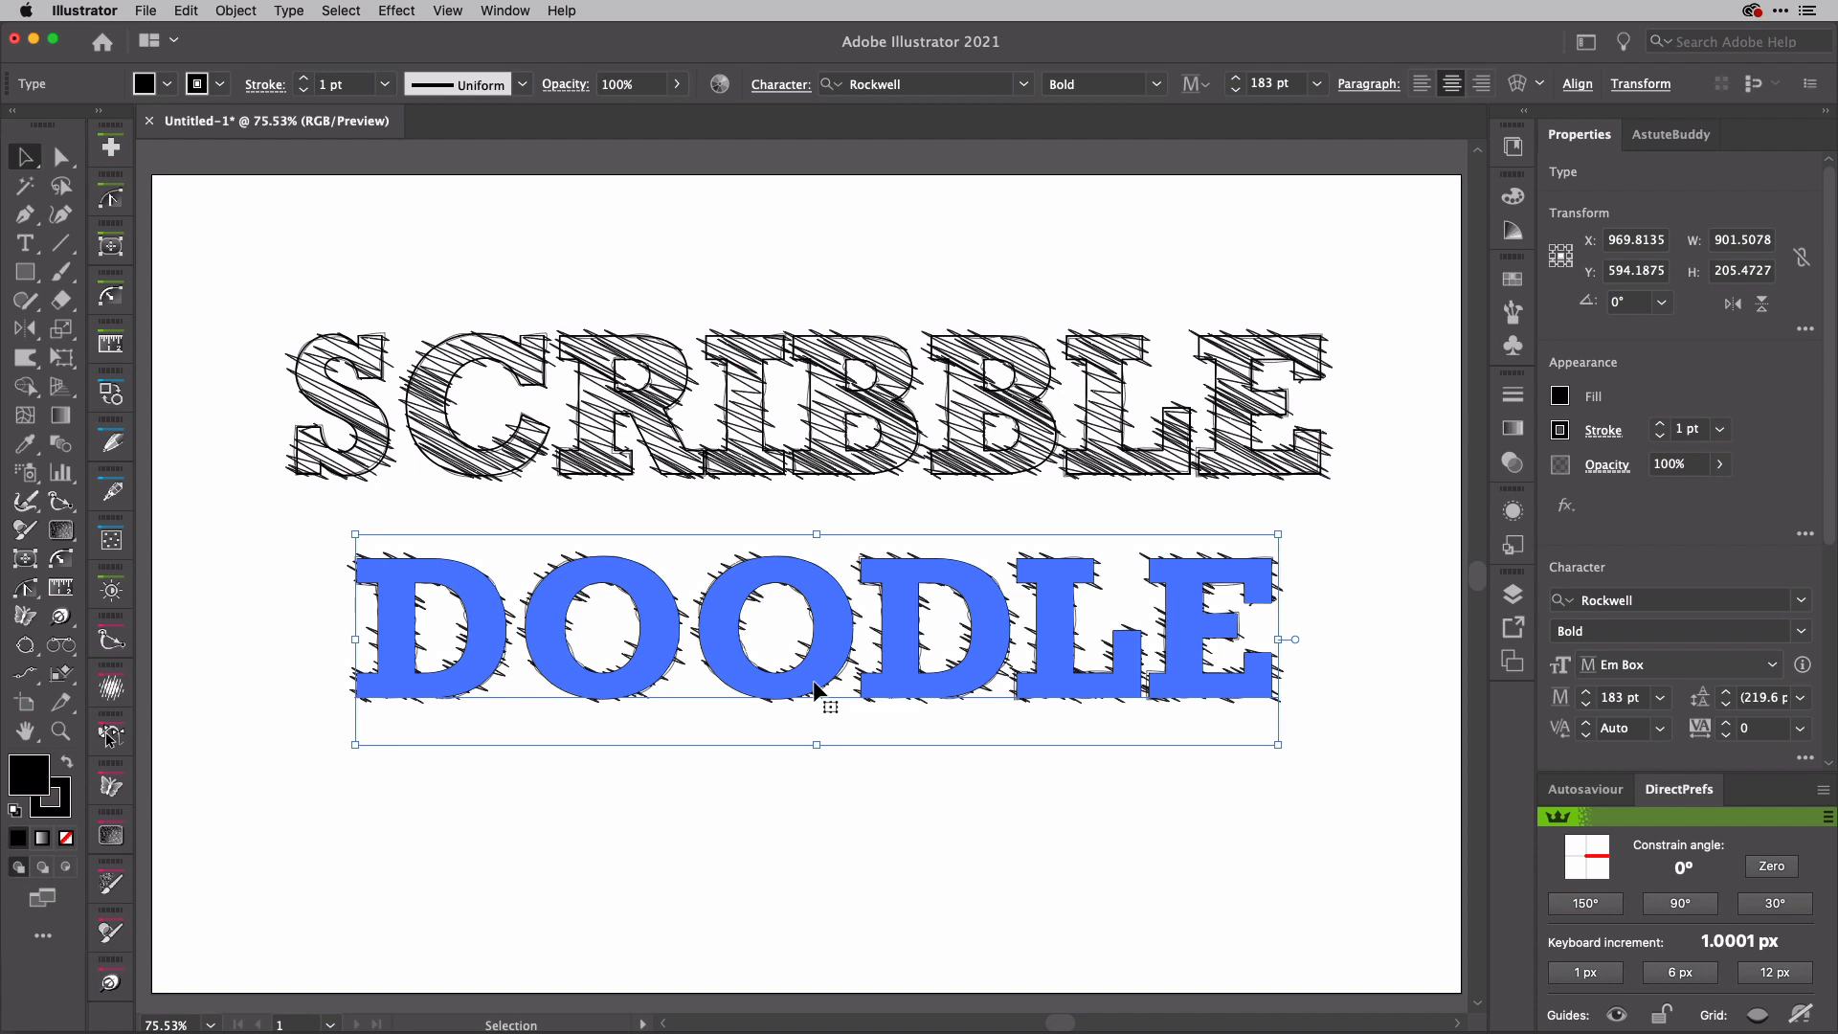
pyautogui.hotkey('shift', 't')
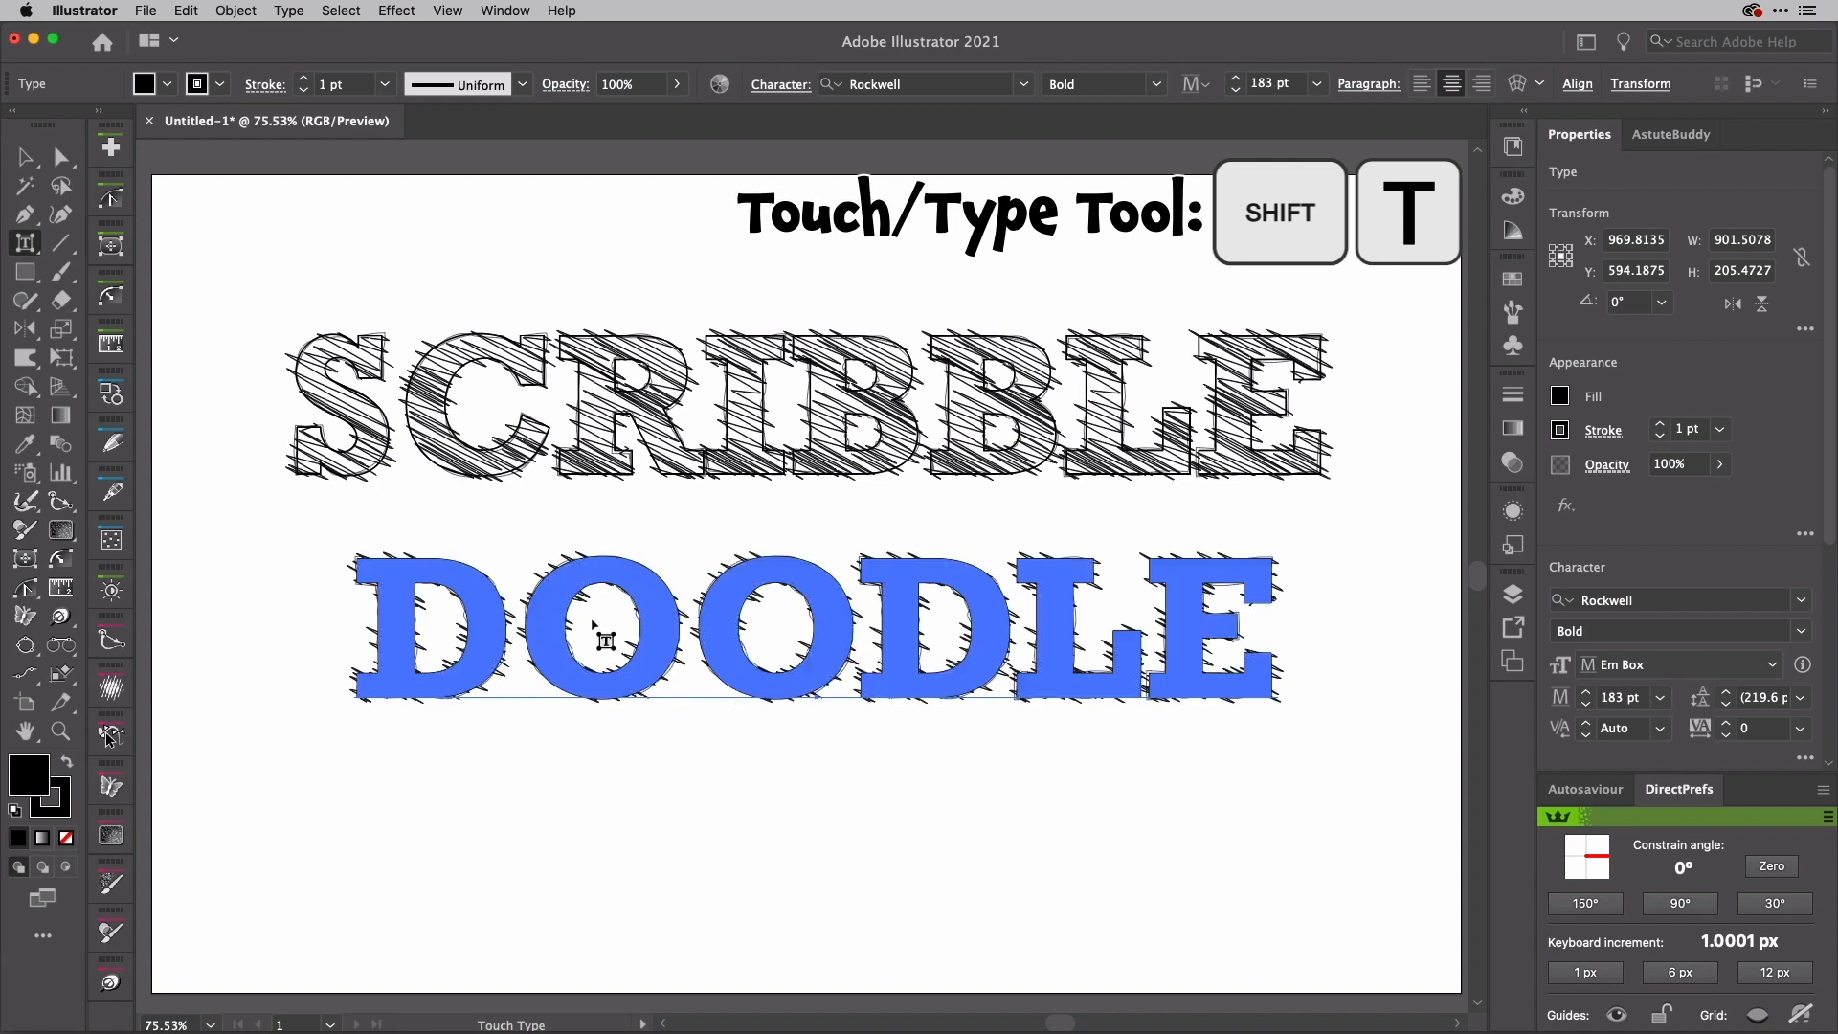
pyautogui.click(471, 593)
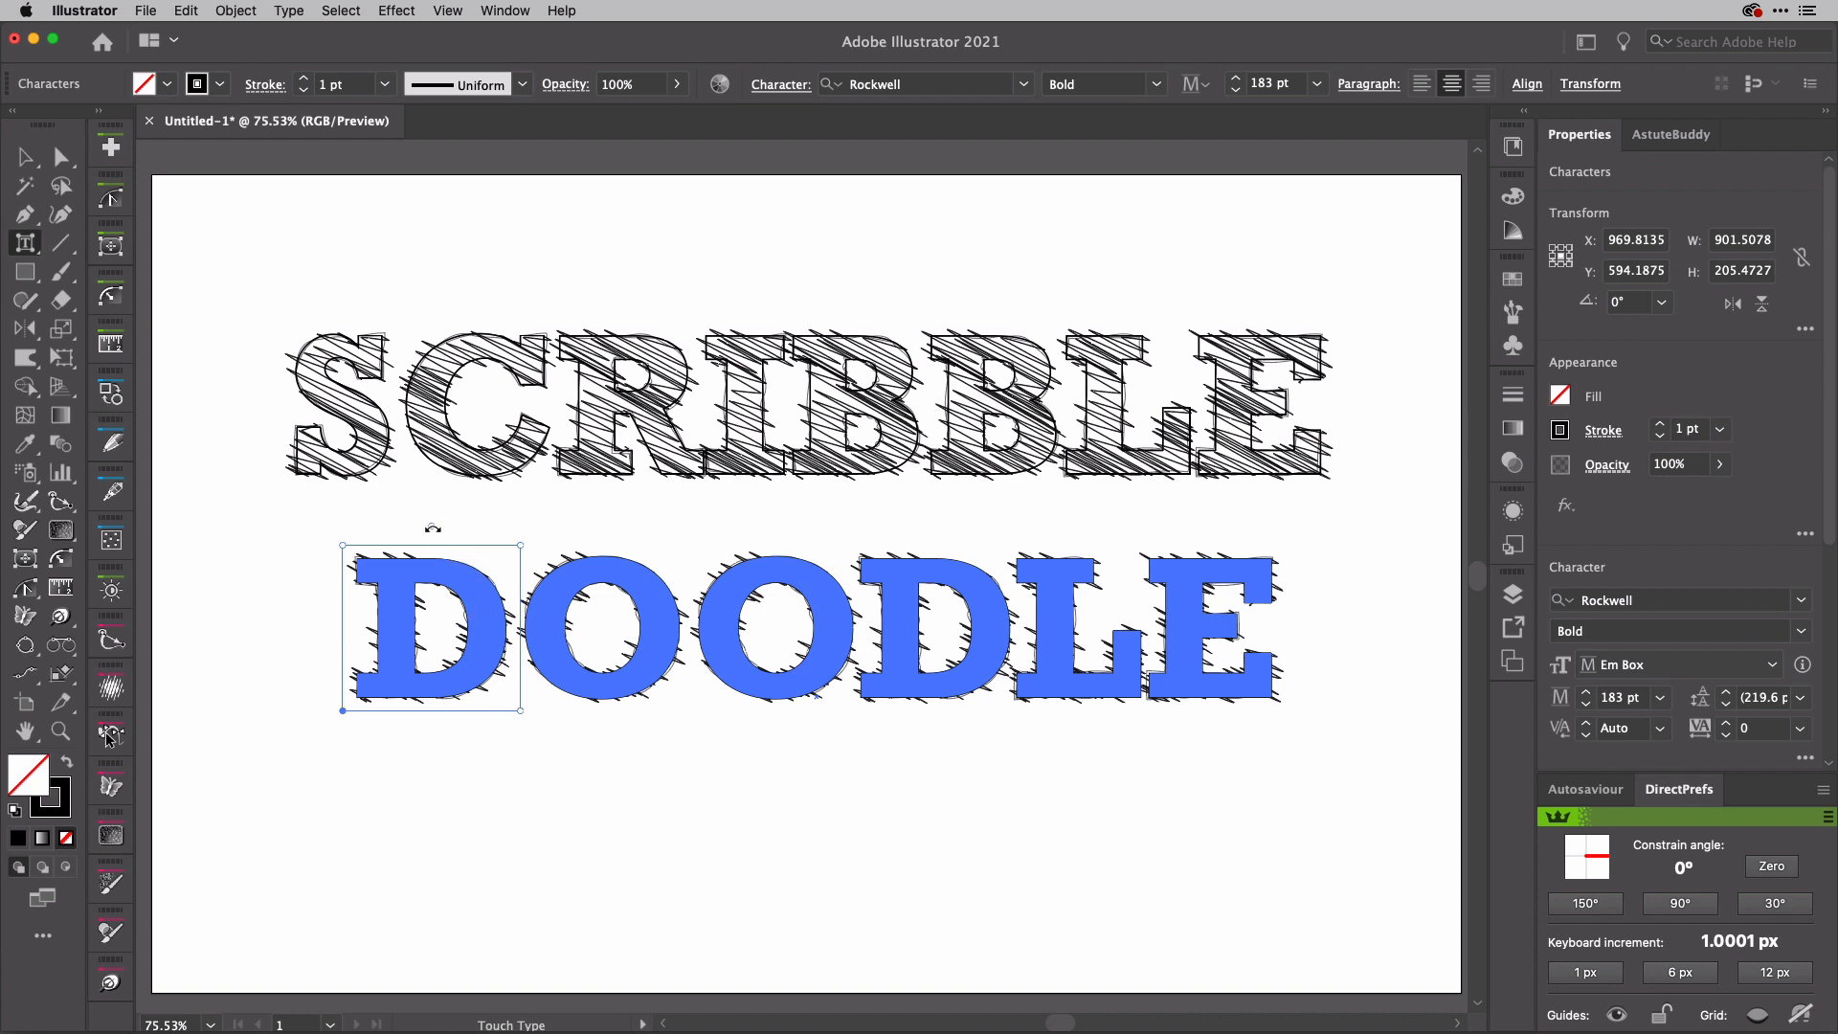
pyautogui.moveTo(433, 527); pyautogui.dragTo(430, 528)
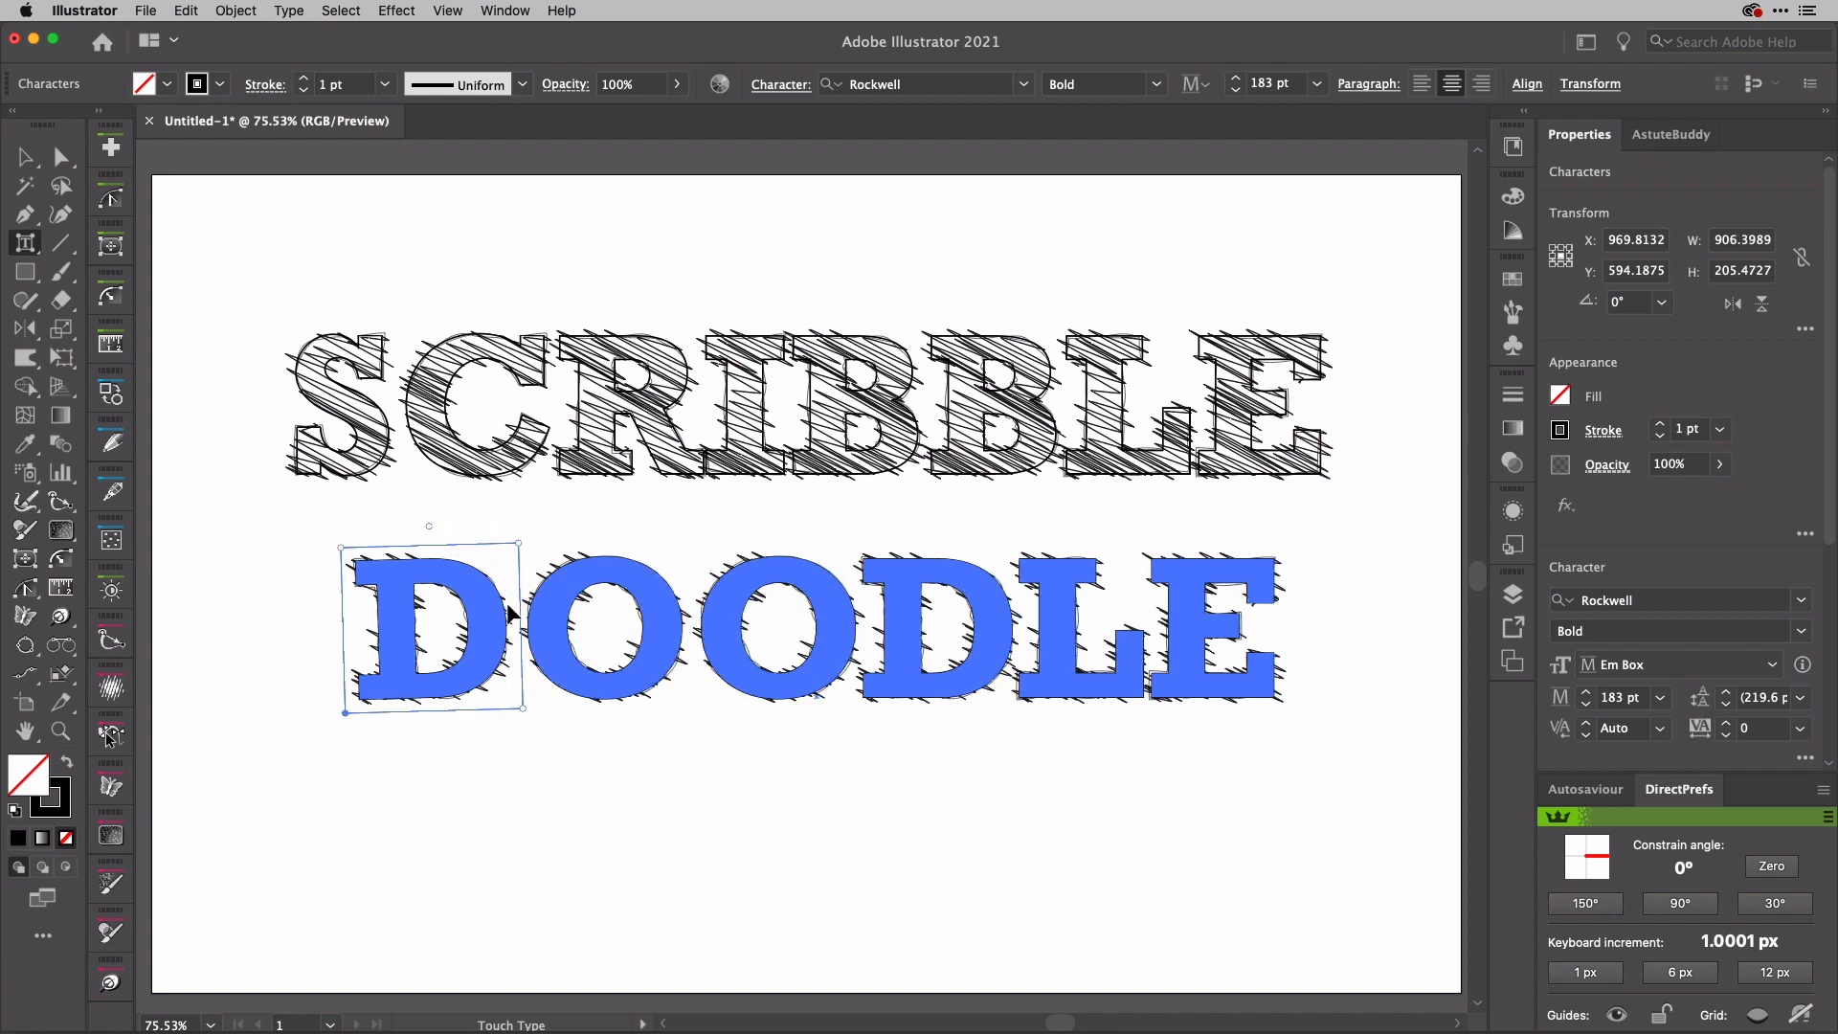
# Step: Nudge each of the two O letters in DOODLE slightly left to tighten the letter spacing
pyautogui.click(539, 636)
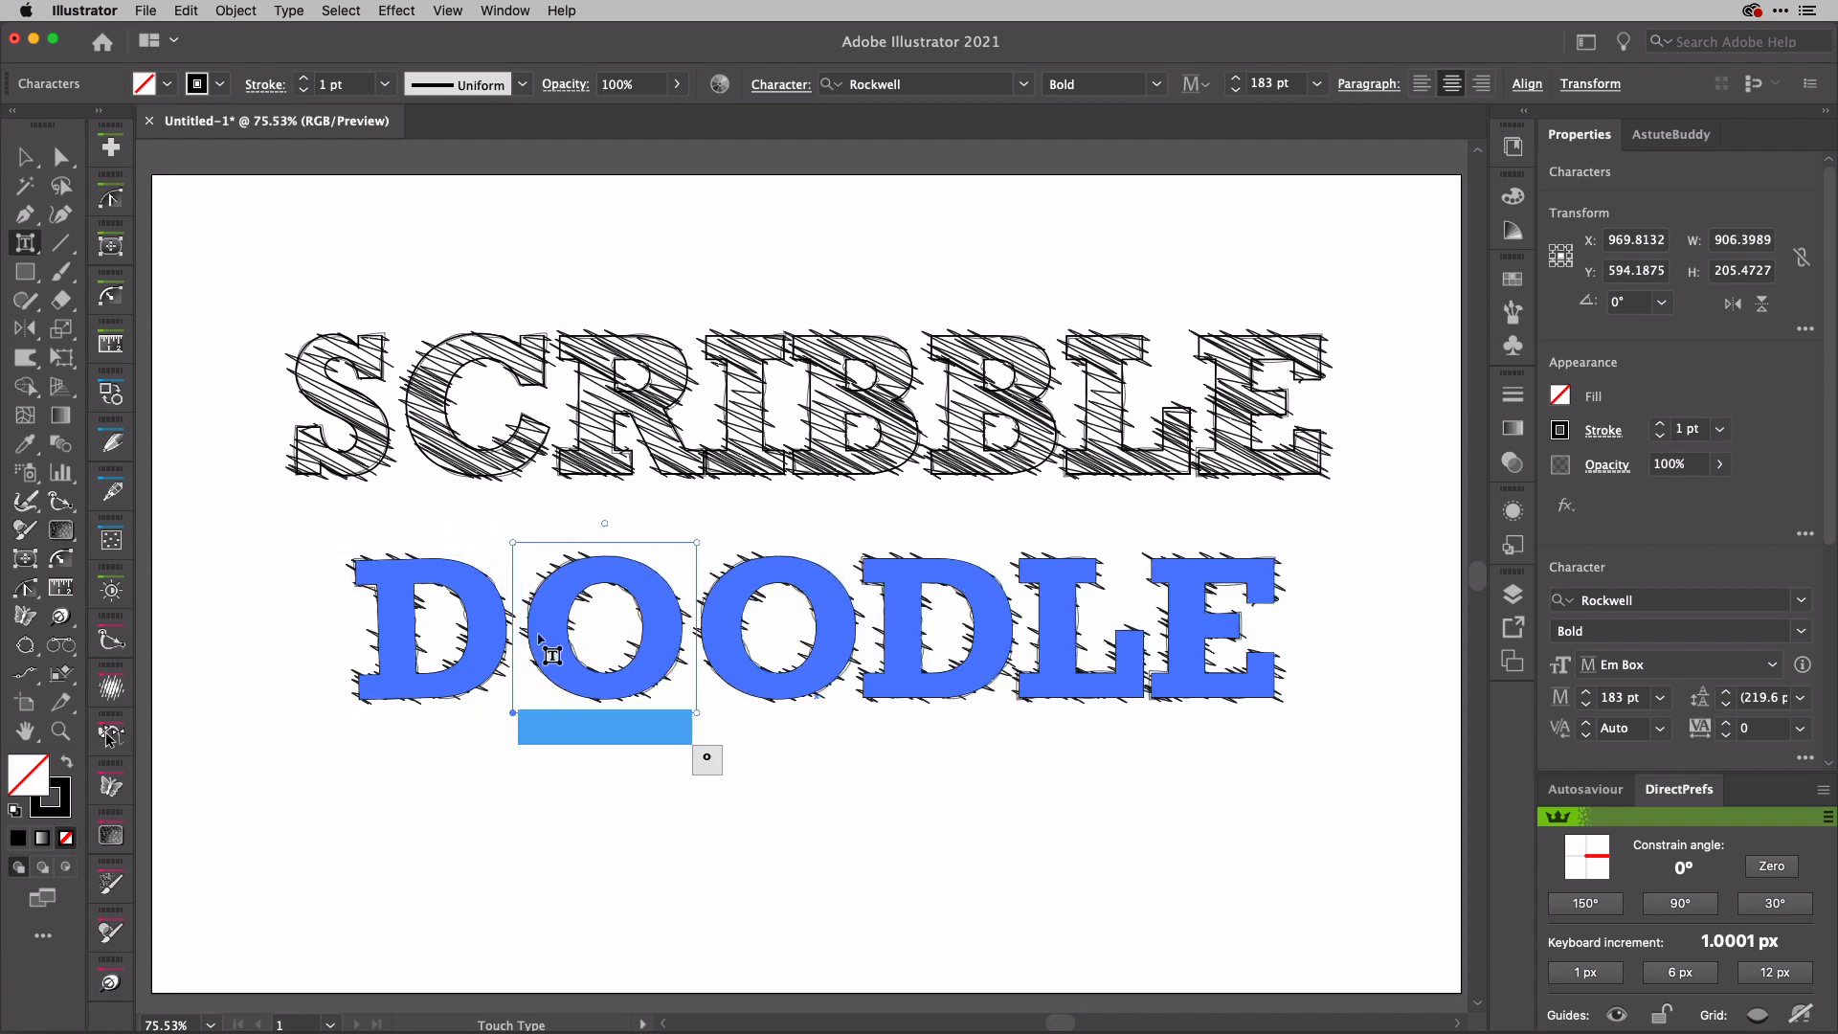
pyautogui.press('Left')
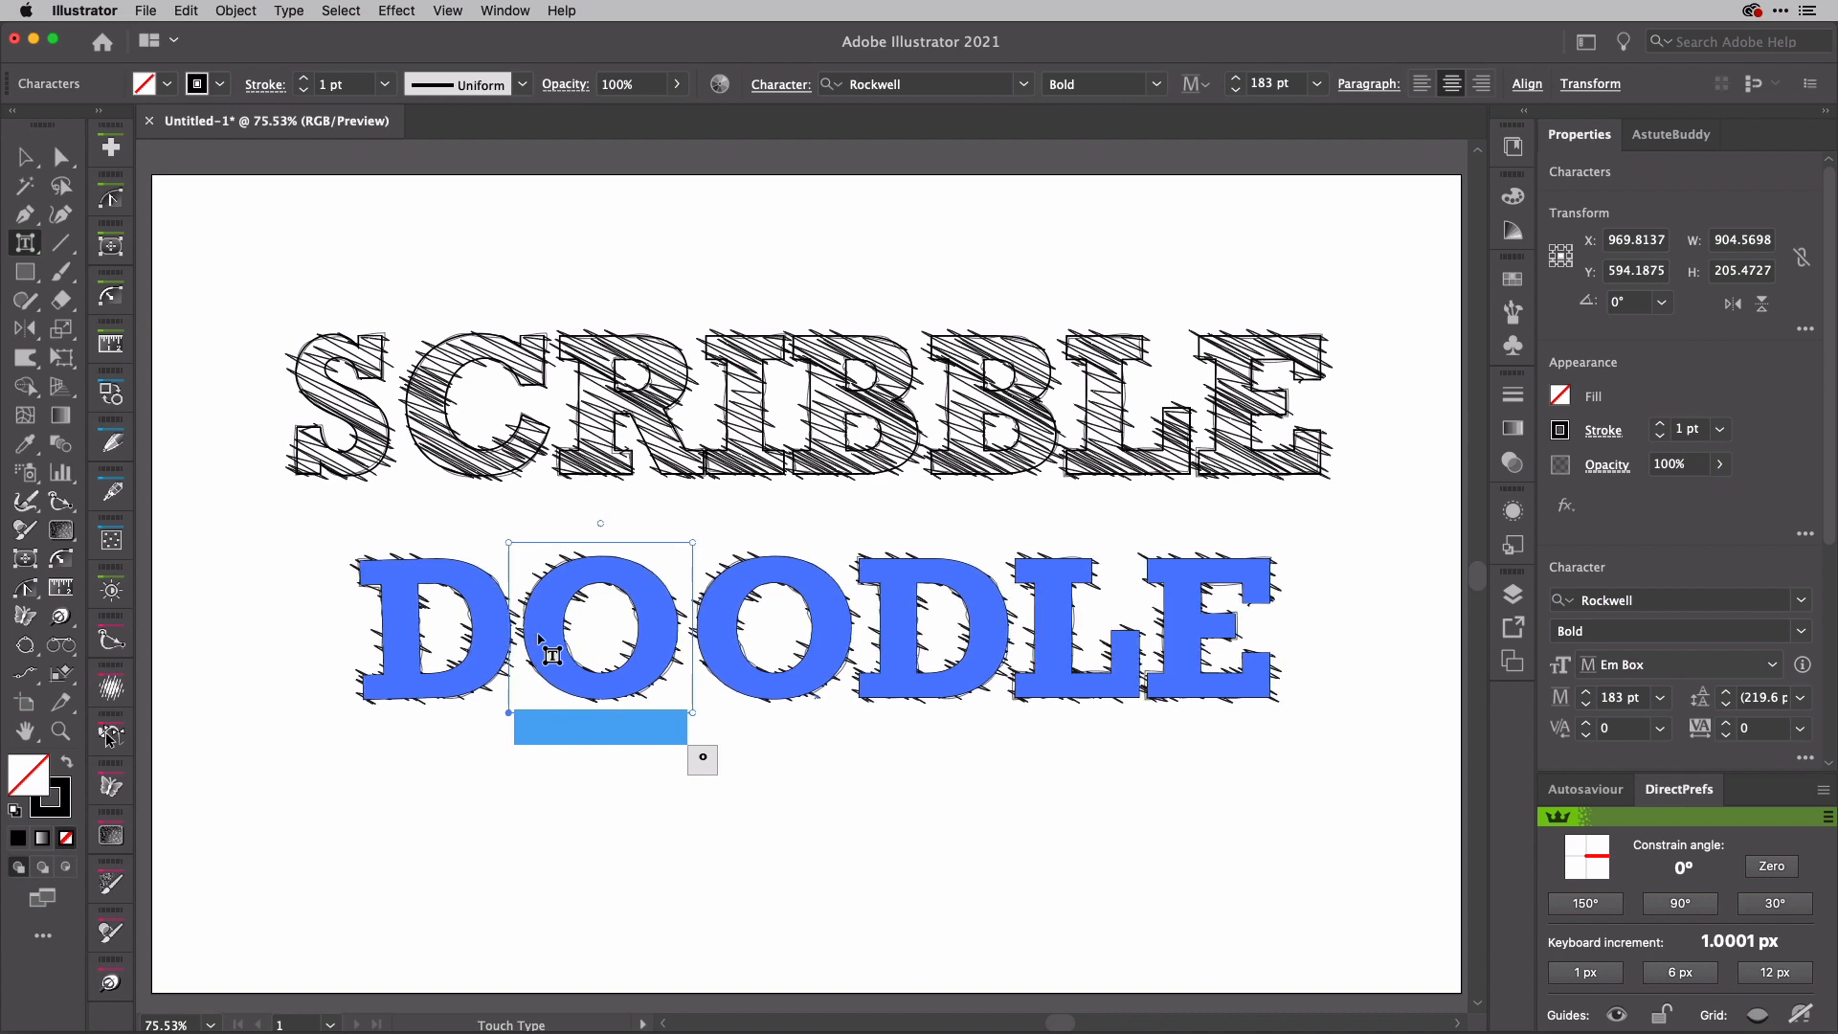
pyautogui.press('Left')
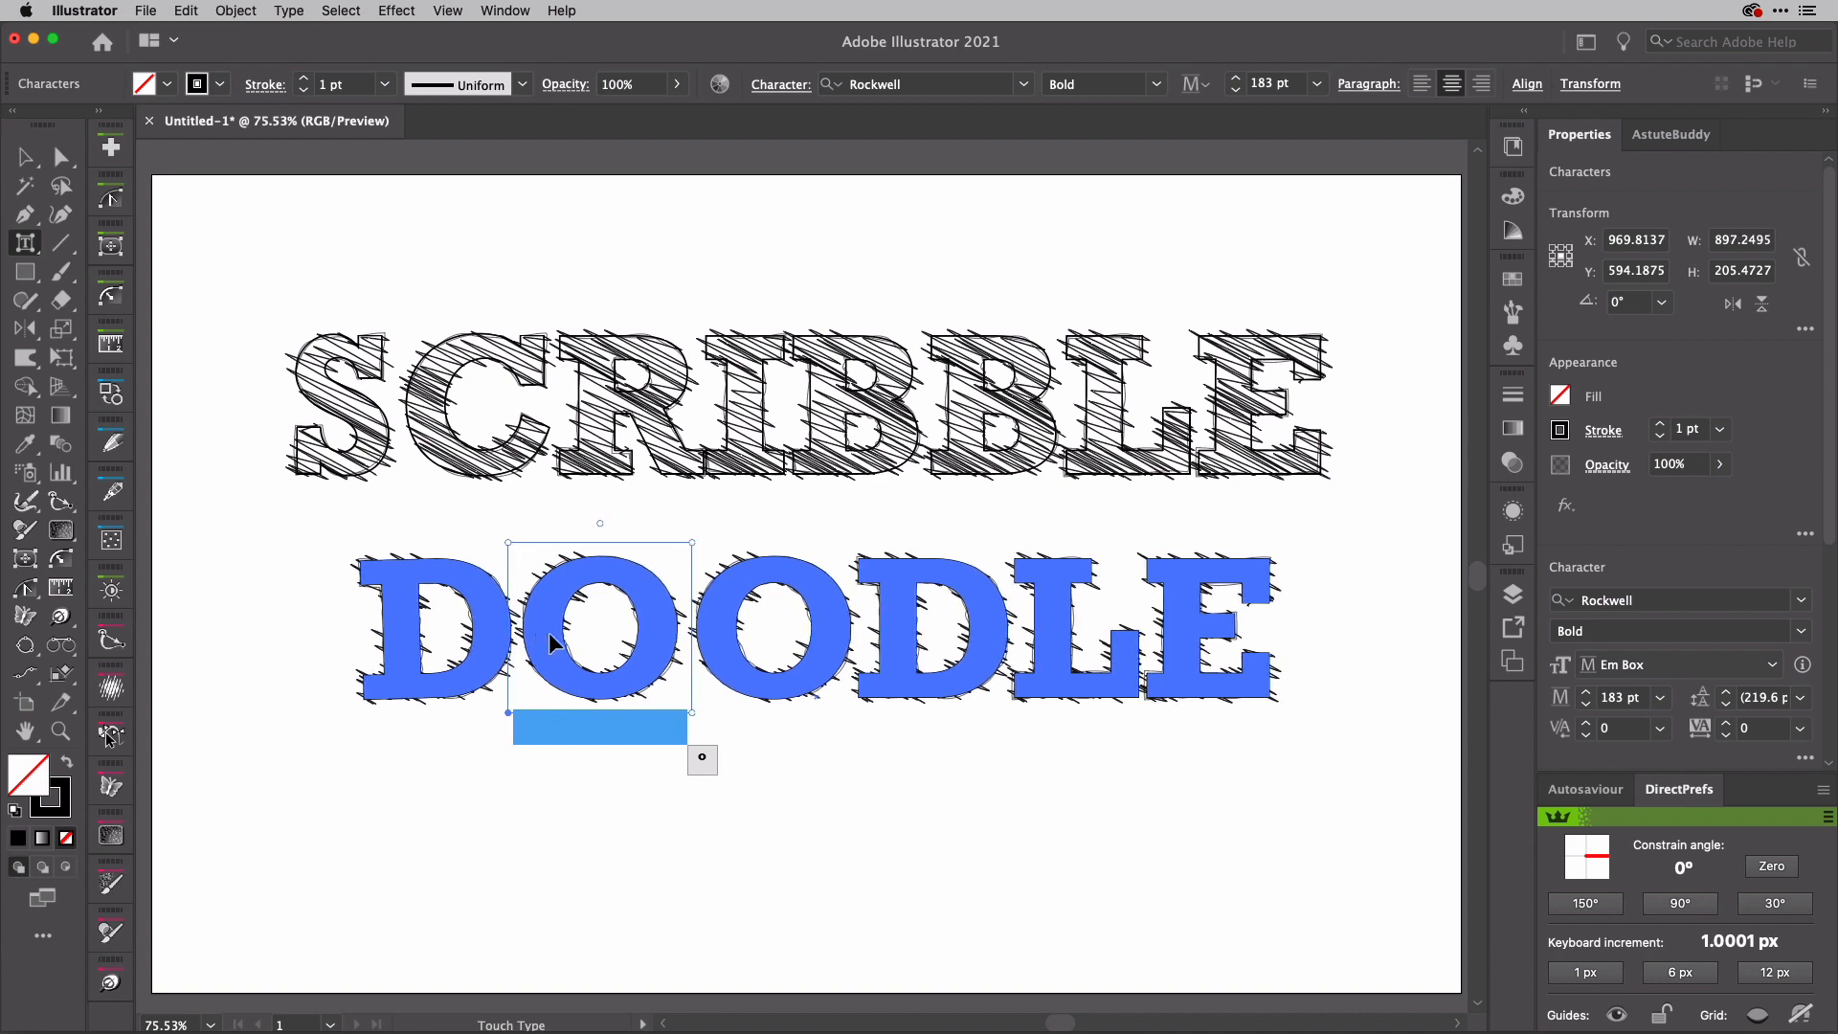
pyautogui.click(713, 650)
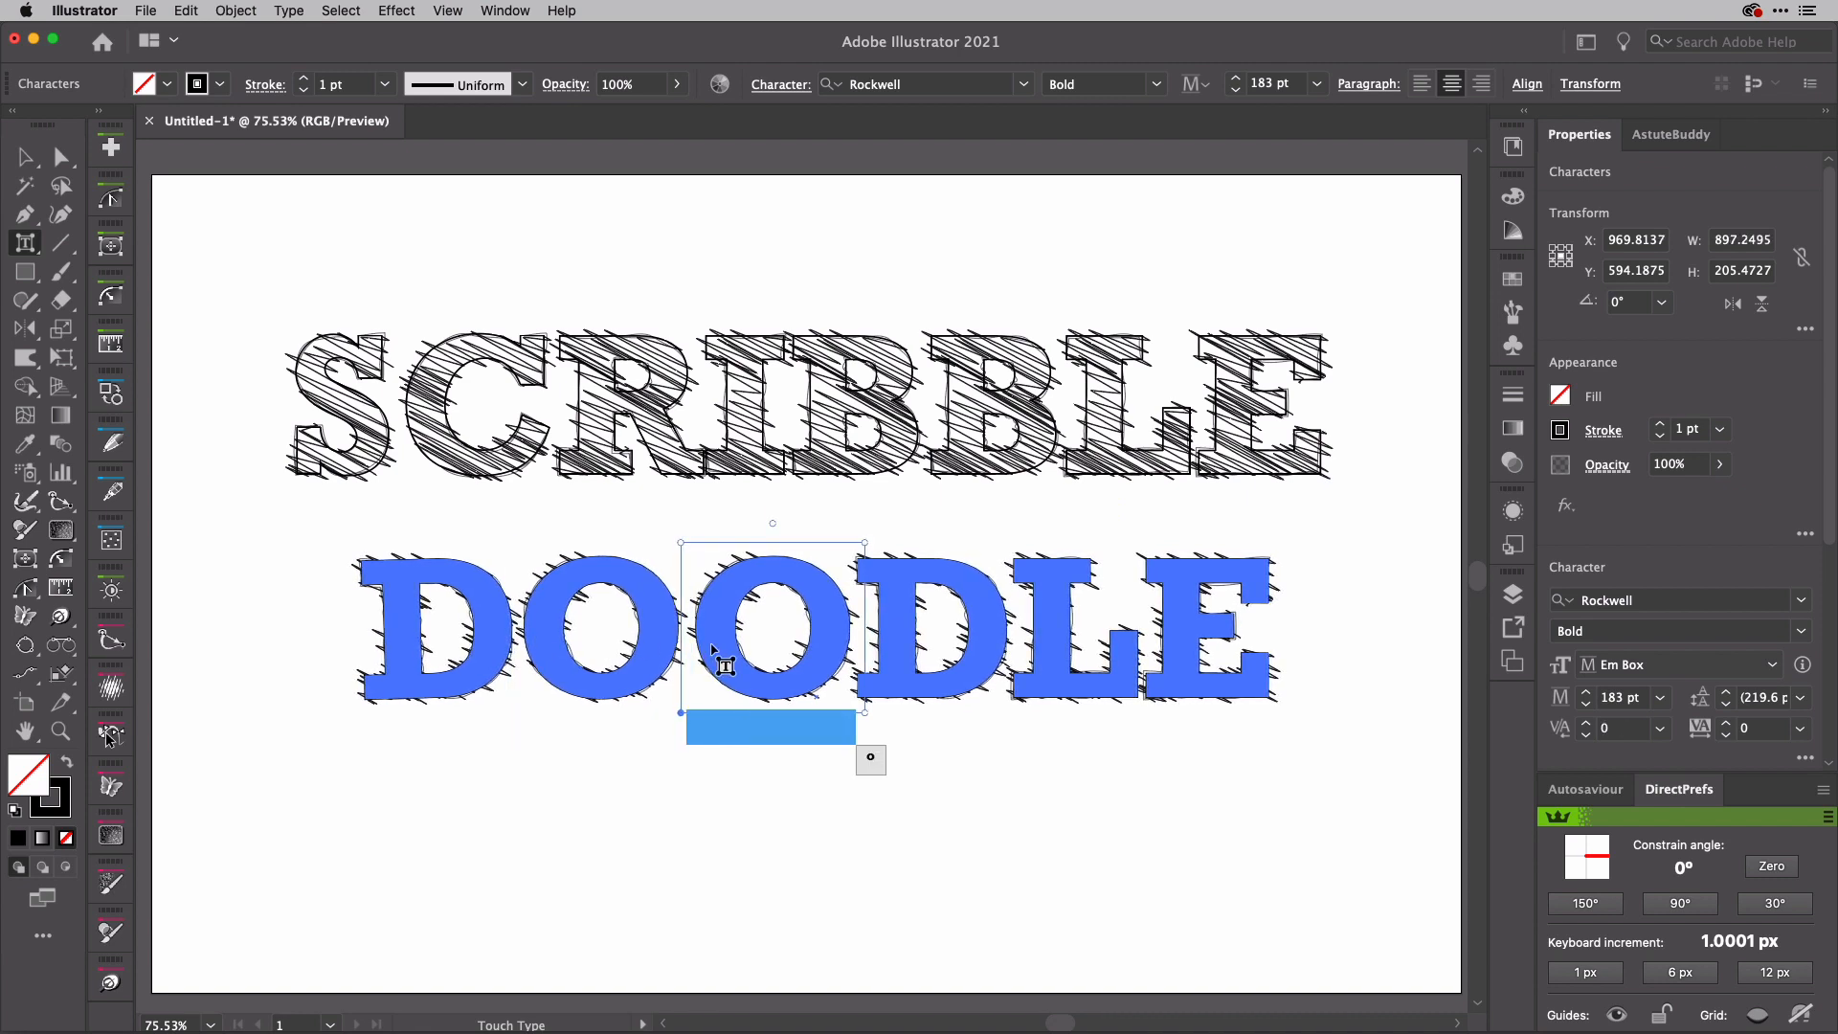
pyautogui.press('Left')
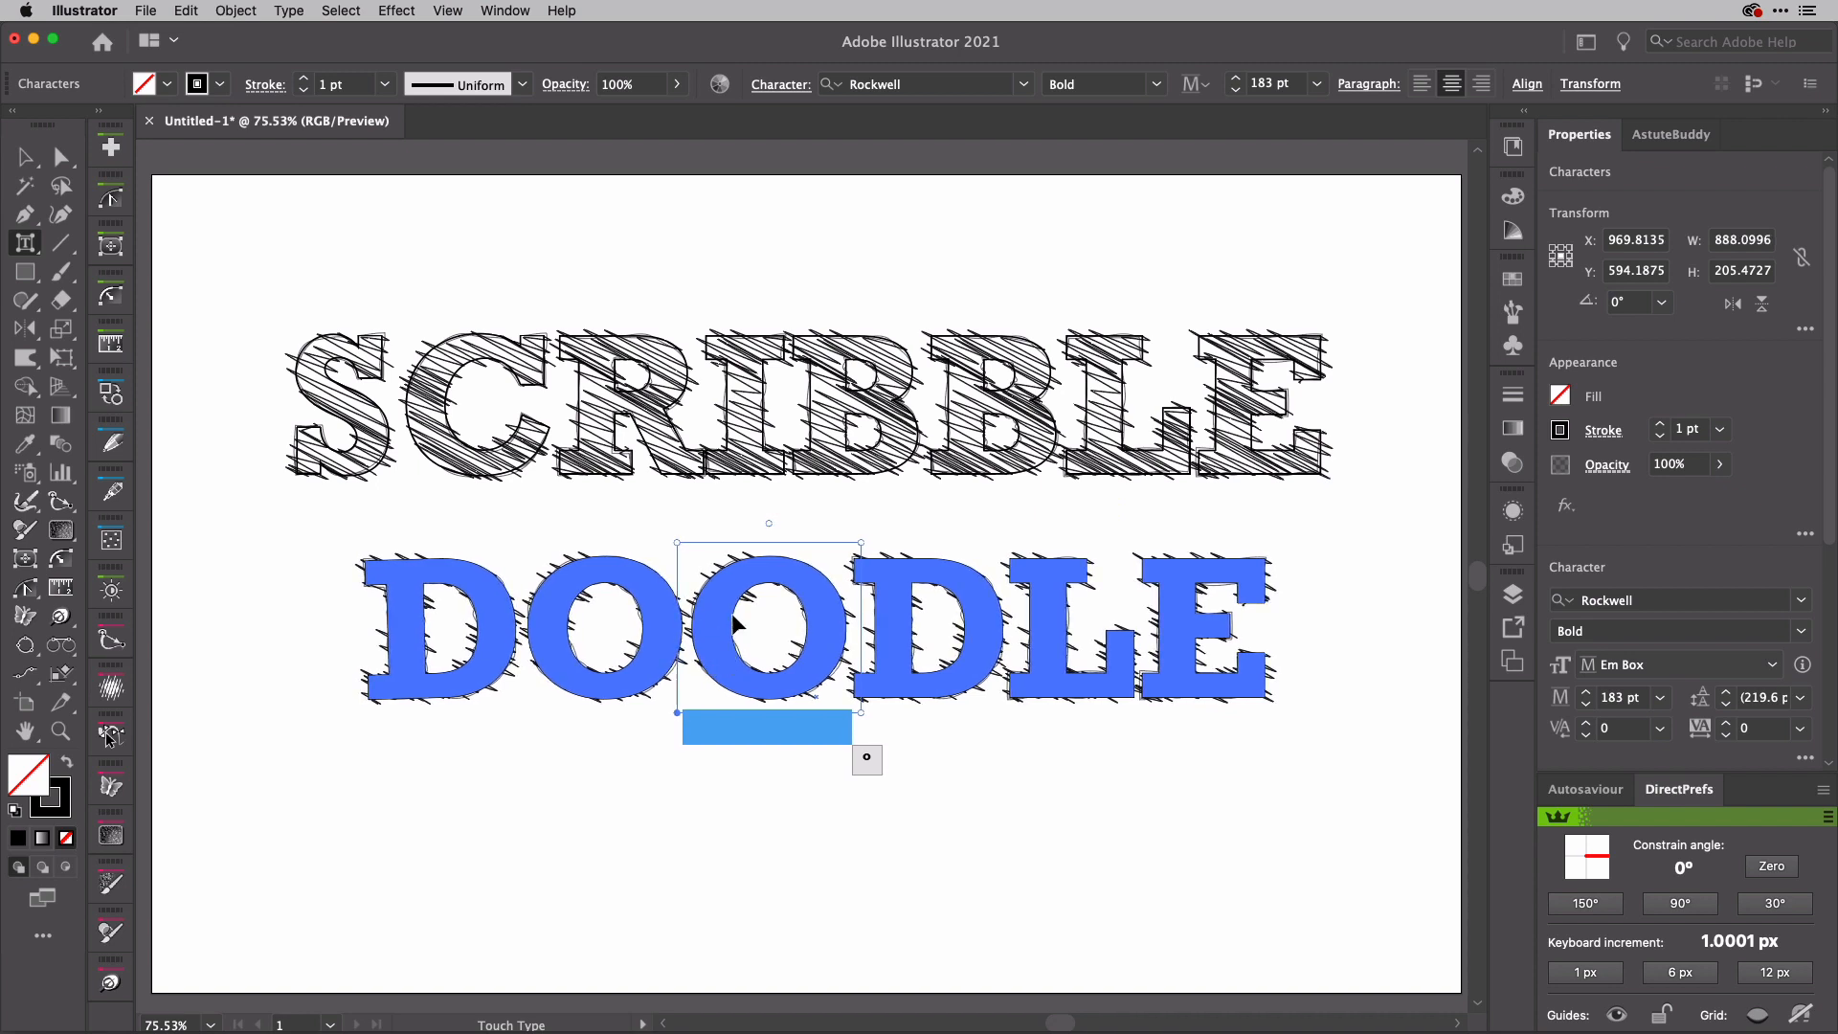
pyautogui.press('Left')
# Step: Rotate the second D in DOODLE slightly clockwise and nudge it left toward the O
pyautogui.click(873, 584)
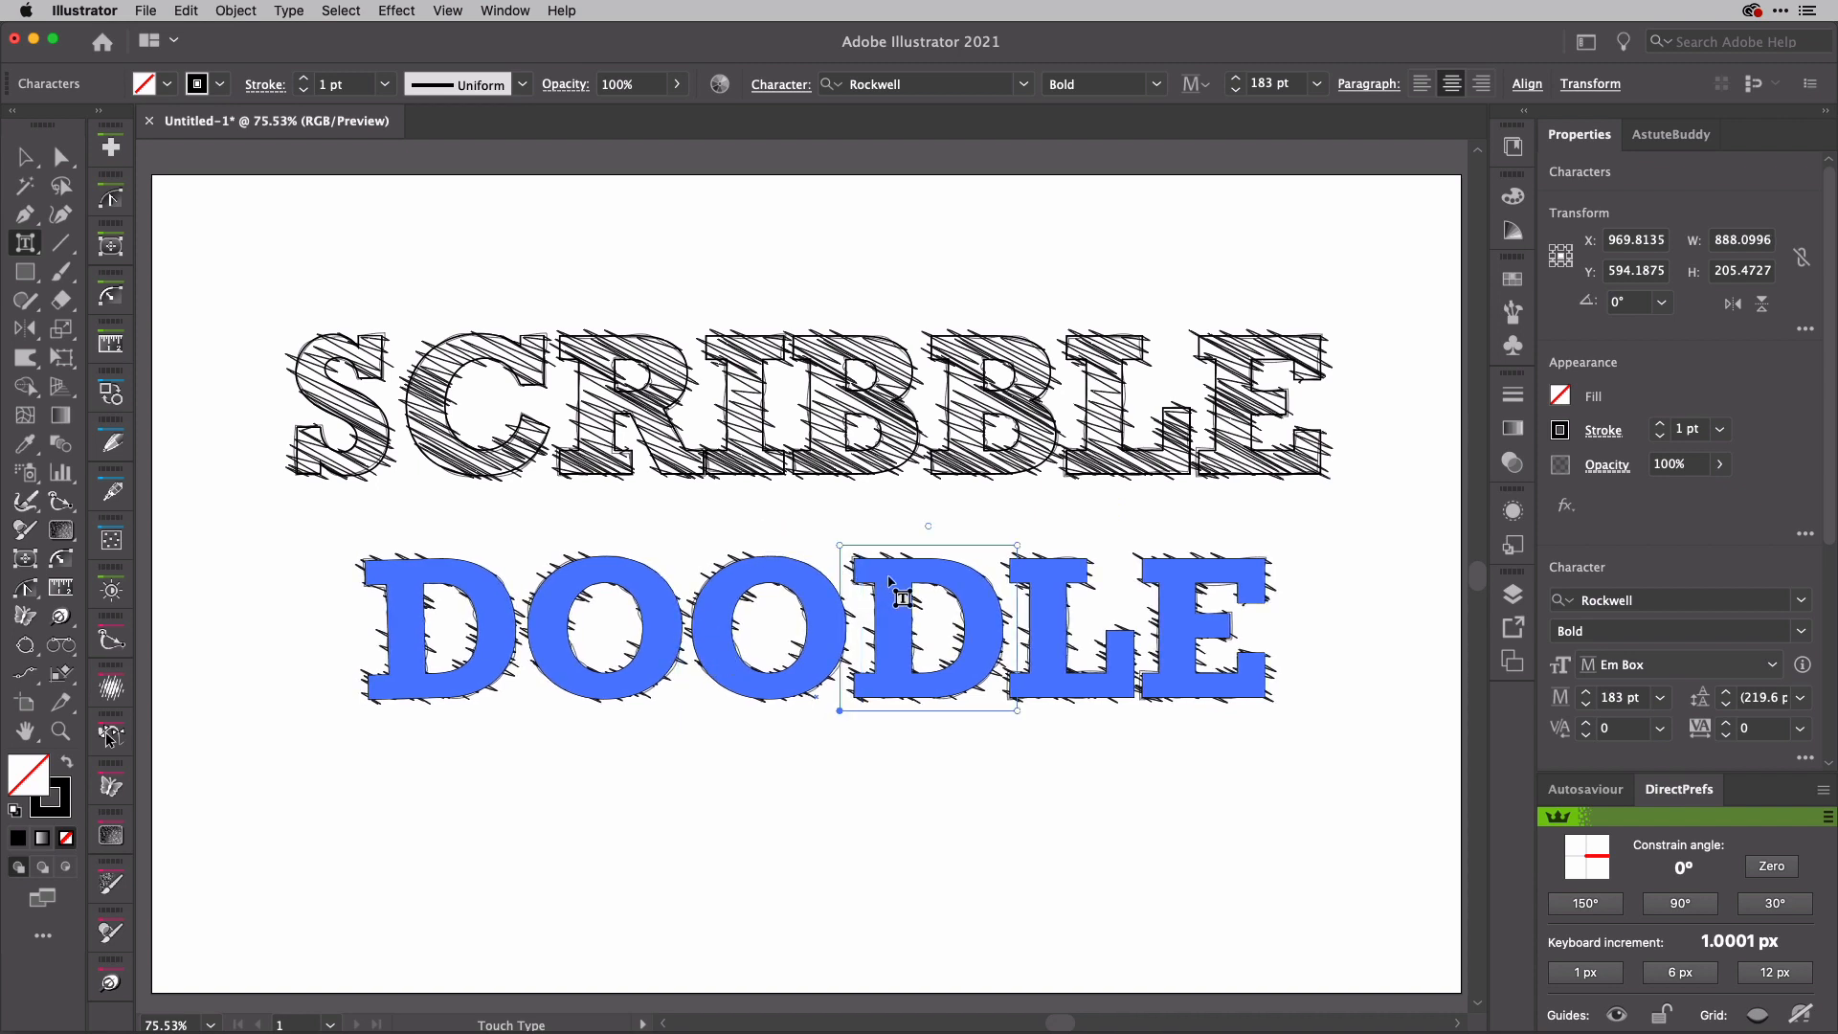
pyautogui.rightClick(927, 524)
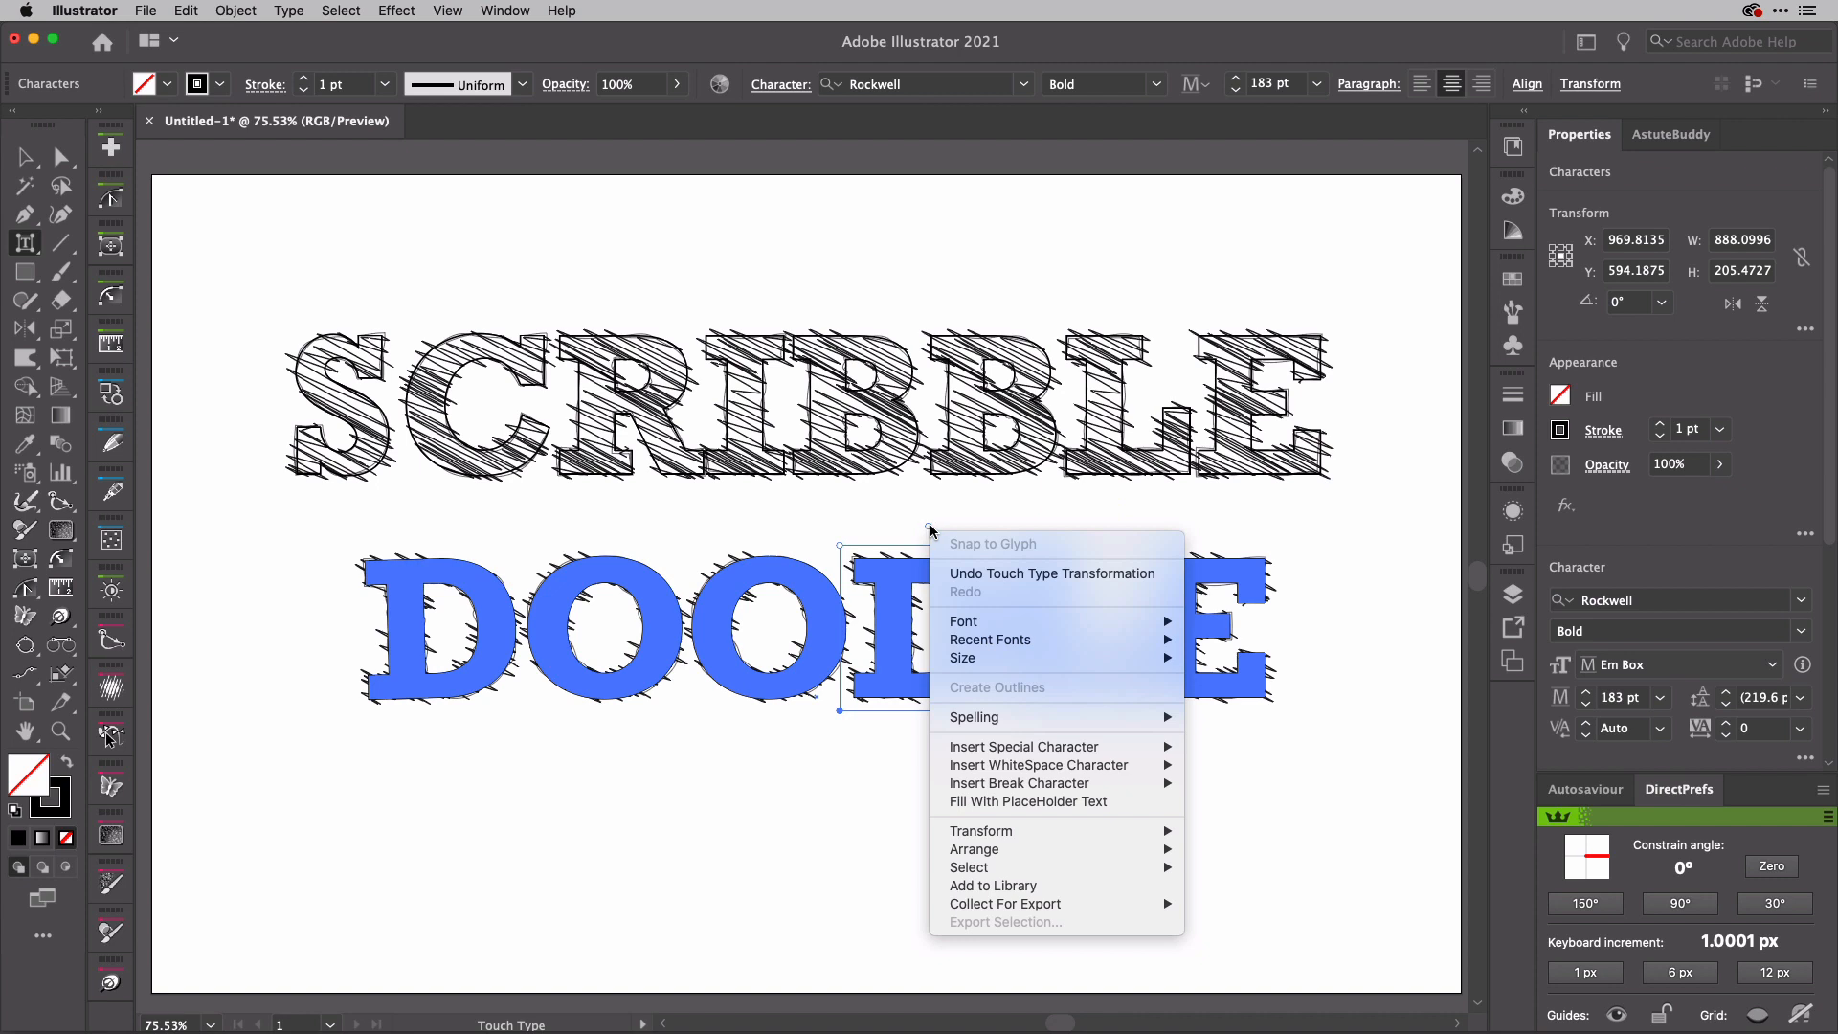
pyautogui.click(929, 525)
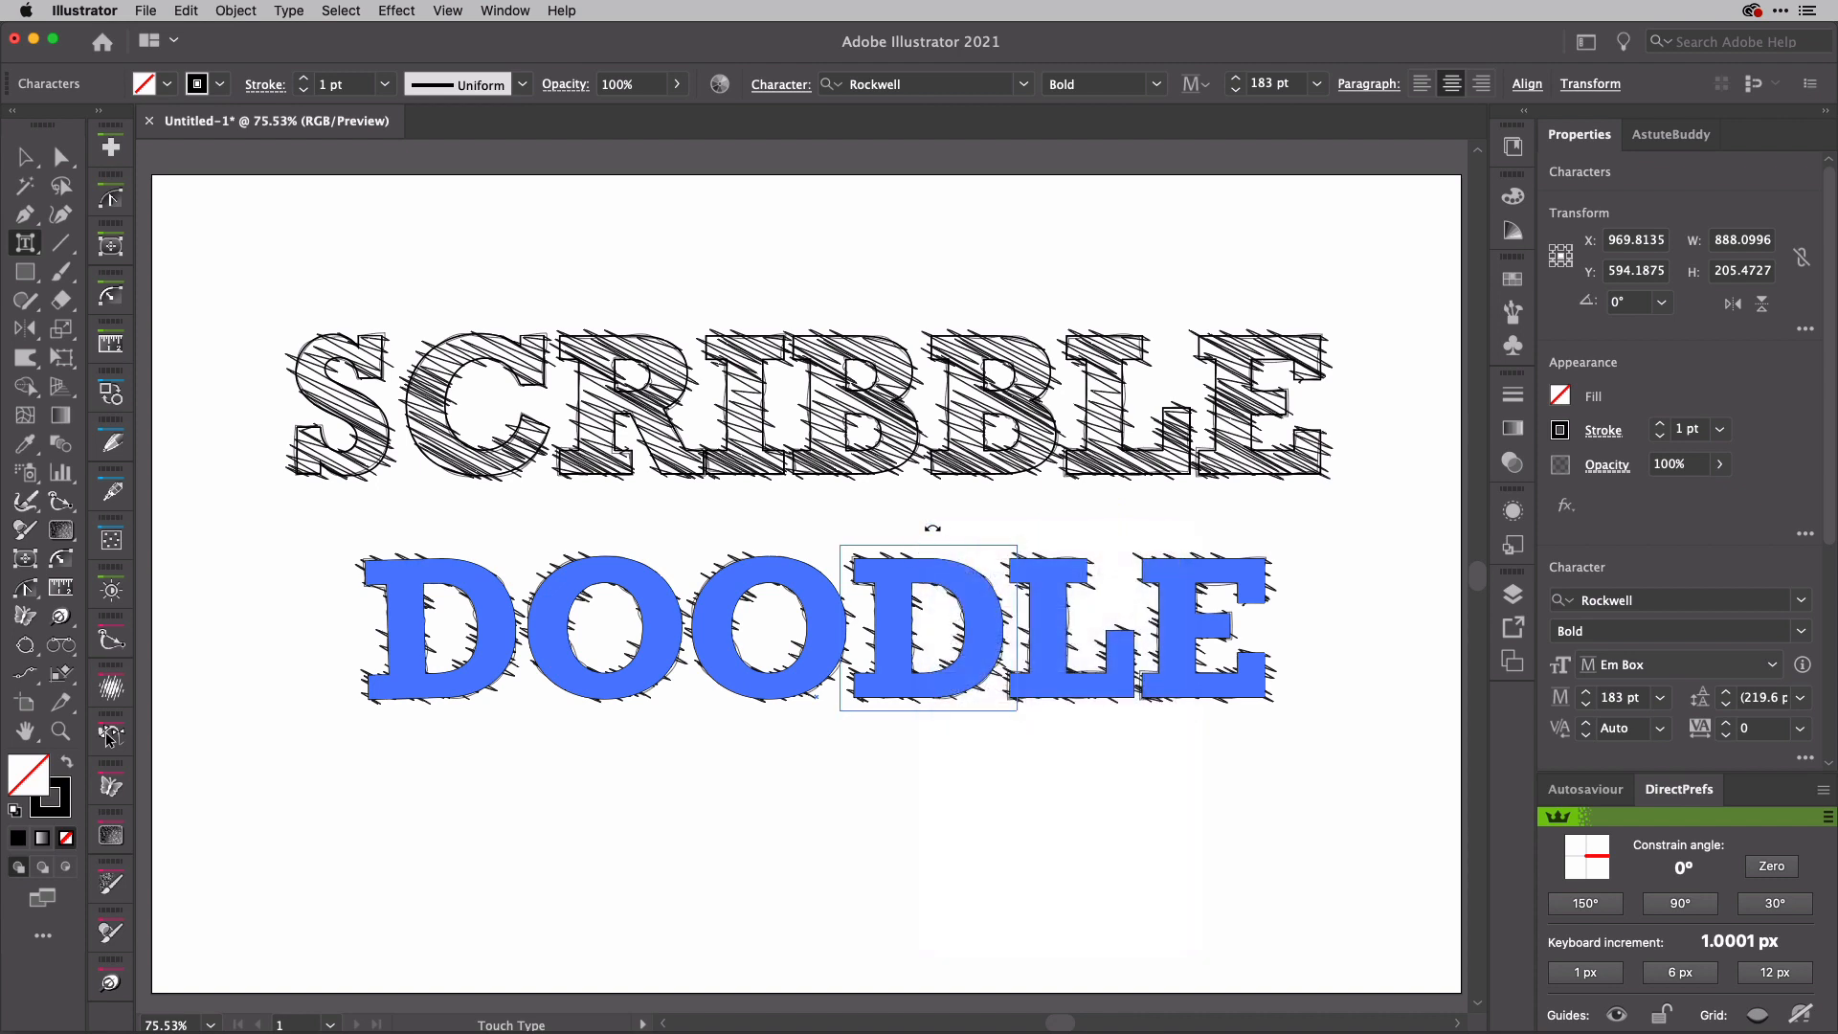
pyautogui.moveTo(932, 527); pyautogui.dragTo(935, 529)
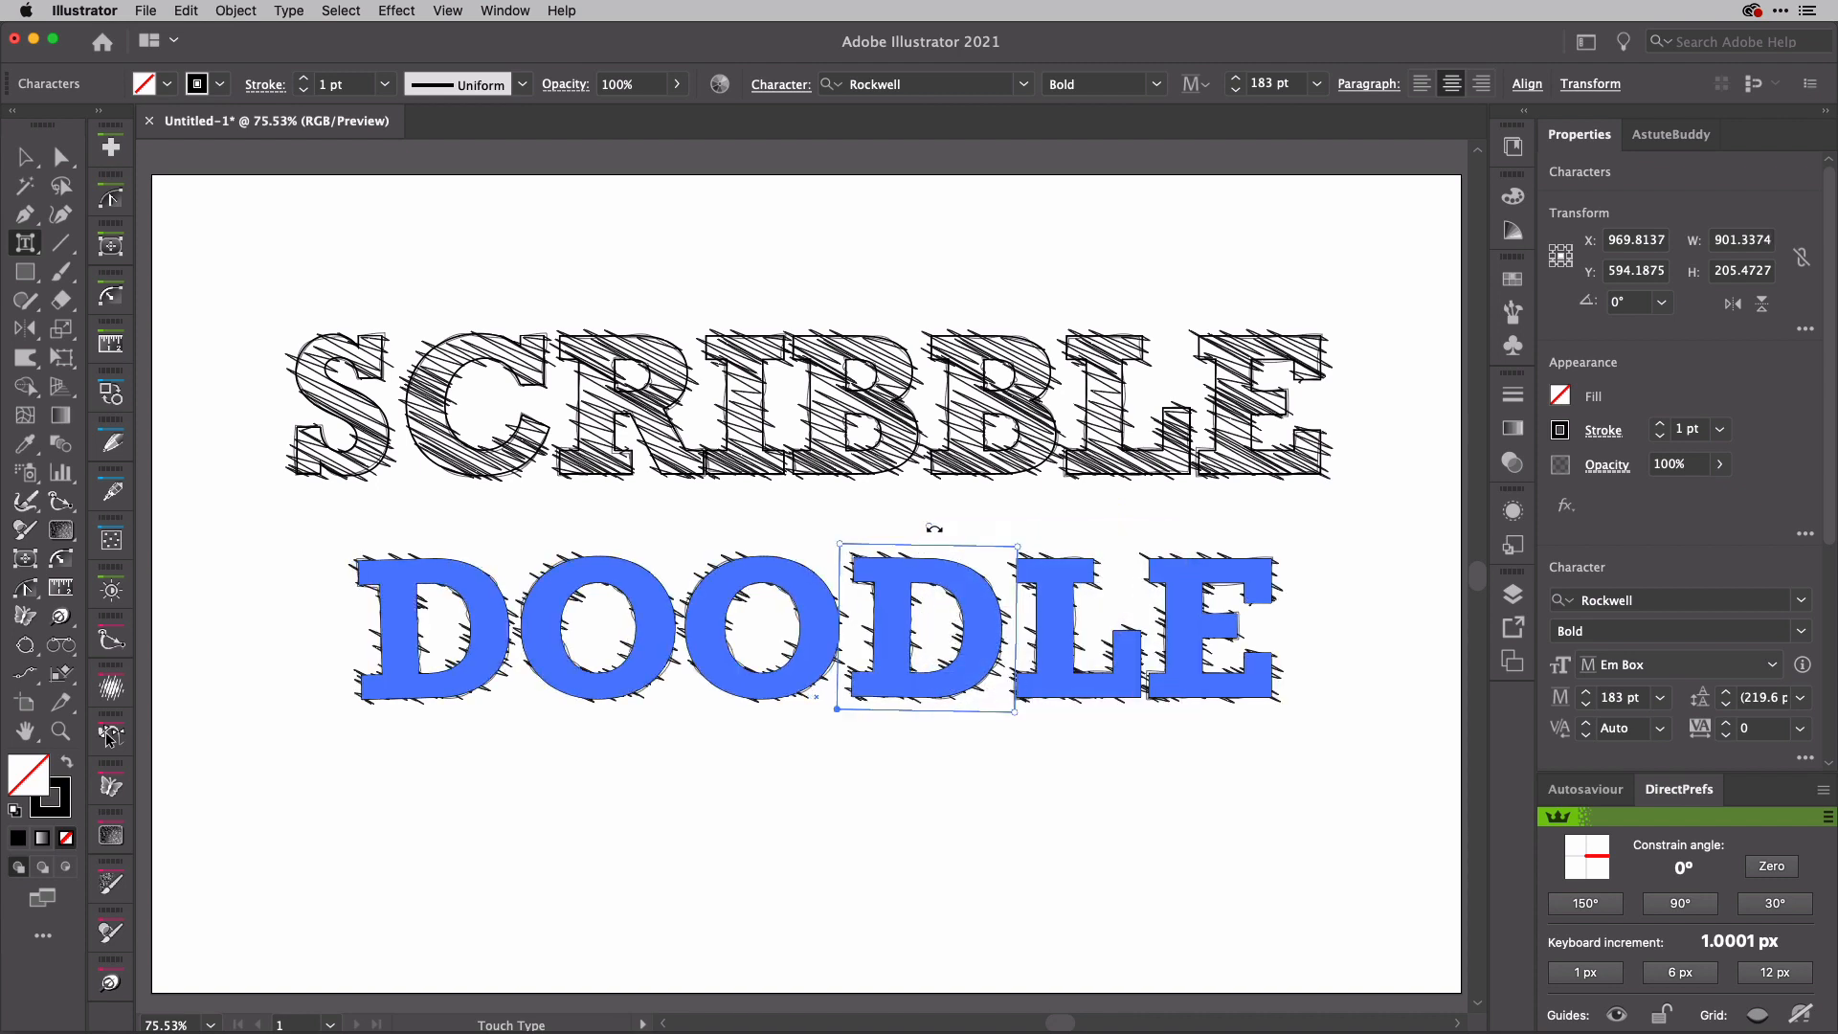
pyautogui.press('Left')
pyautogui.press('Left')
pyautogui.press('Left')
pyautogui.press('Left')
pyautogui.press('Left')
pyautogui.press('Left')
pyautogui.press('Left')
pyautogui.press('Left')
pyautogui.press('Left')
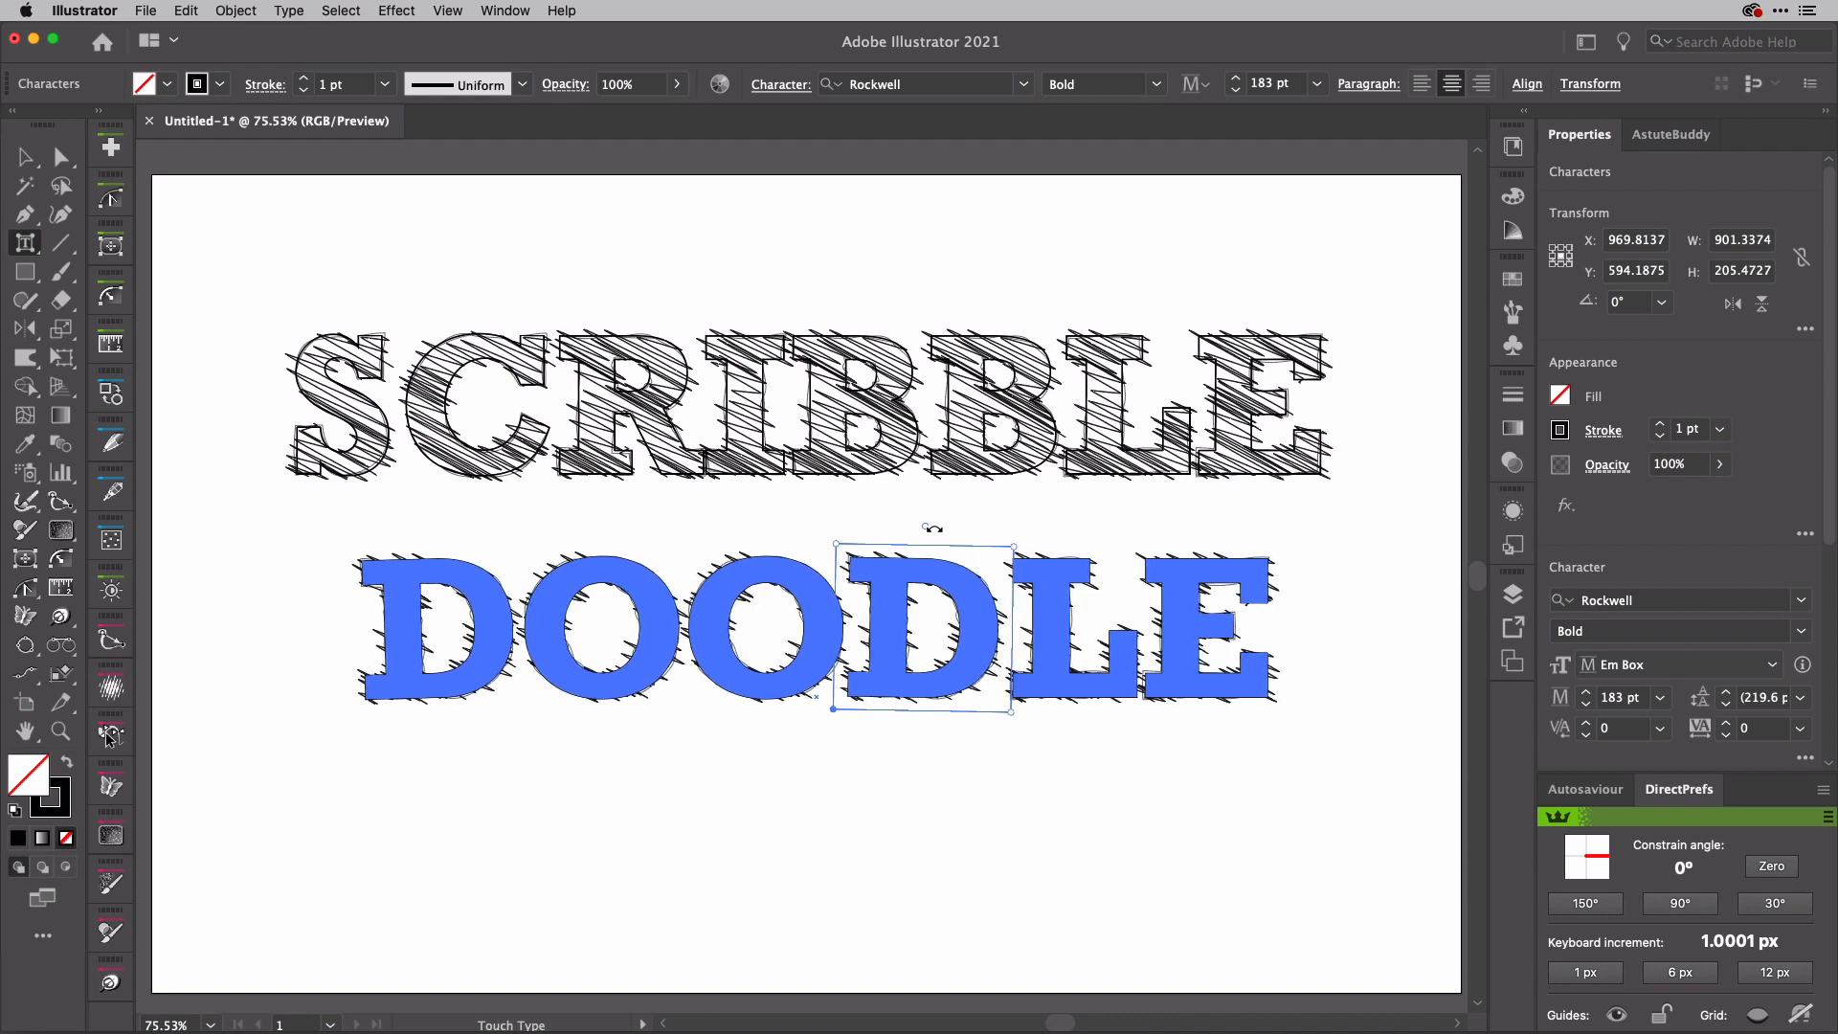
# Step: Nudge the L in DOODLE slightly left toward the D and scale the letter up a little
pyautogui.click(1051, 592)
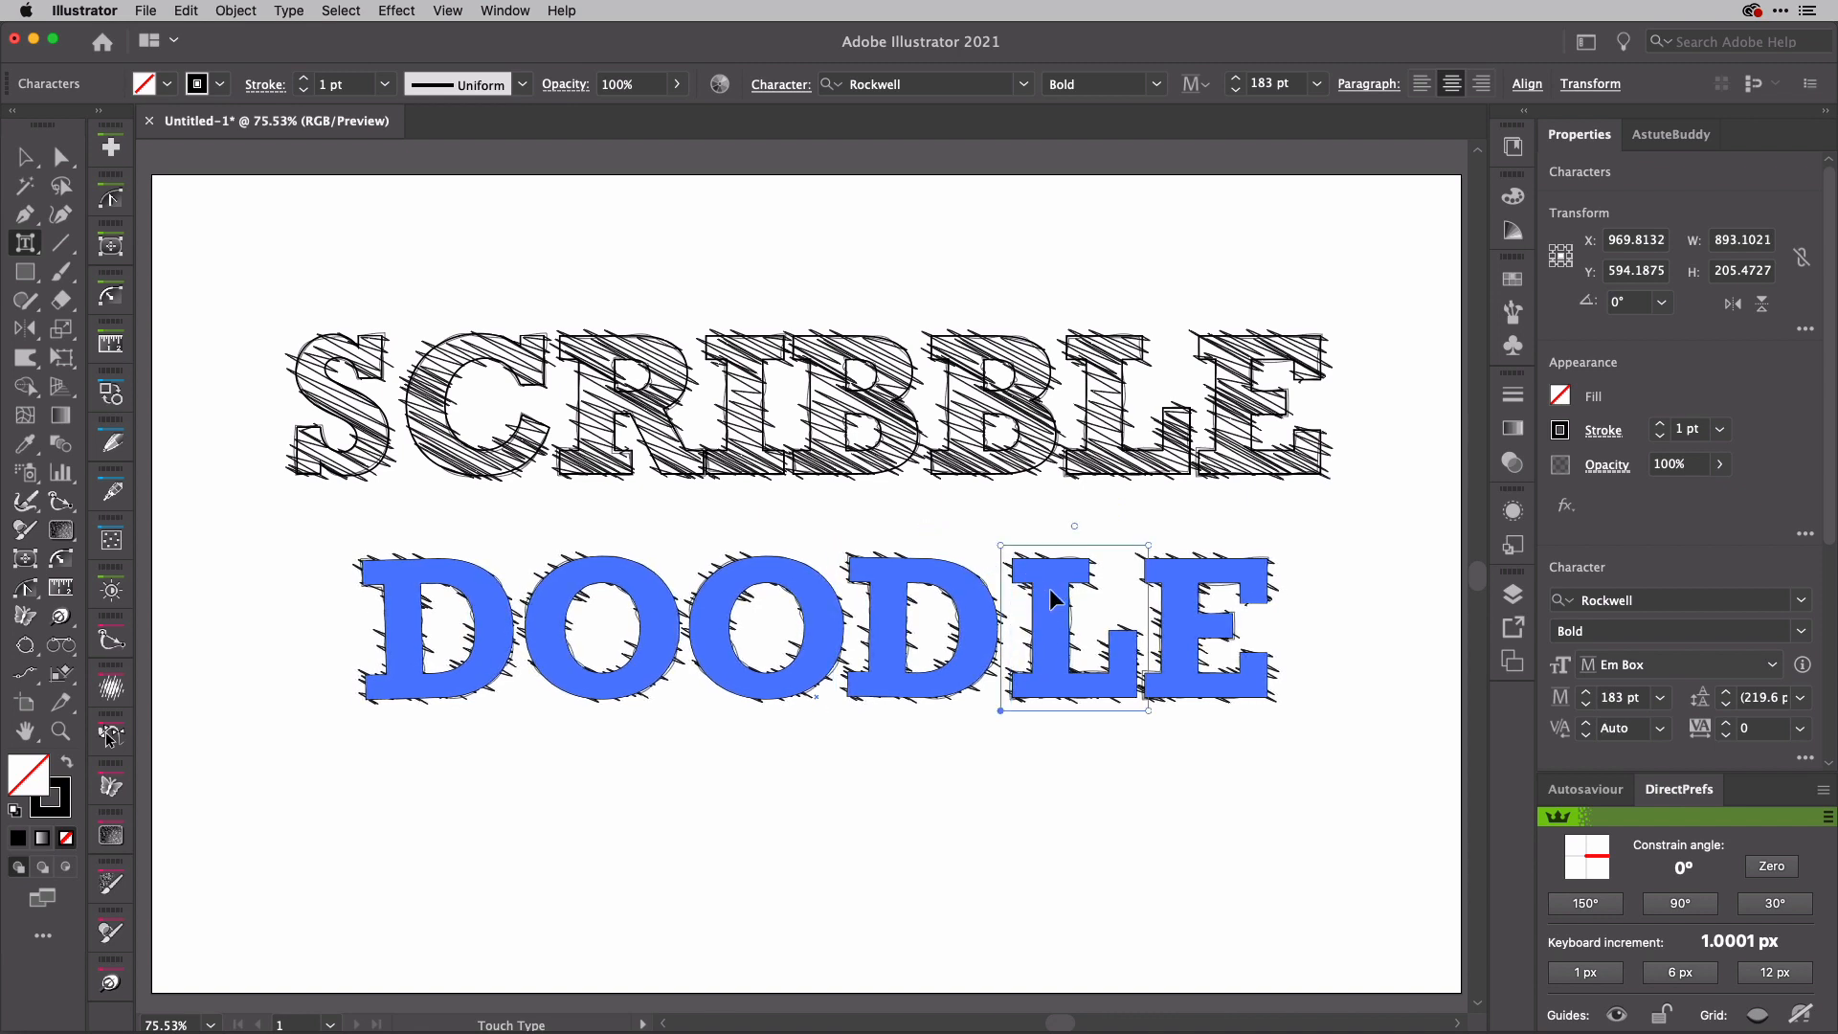
pyautogui.press('Left')
pyautogui.press('Left')
pyautogui.press('Left')
pyautogui.press('Left')
pyautogui.press('Left')
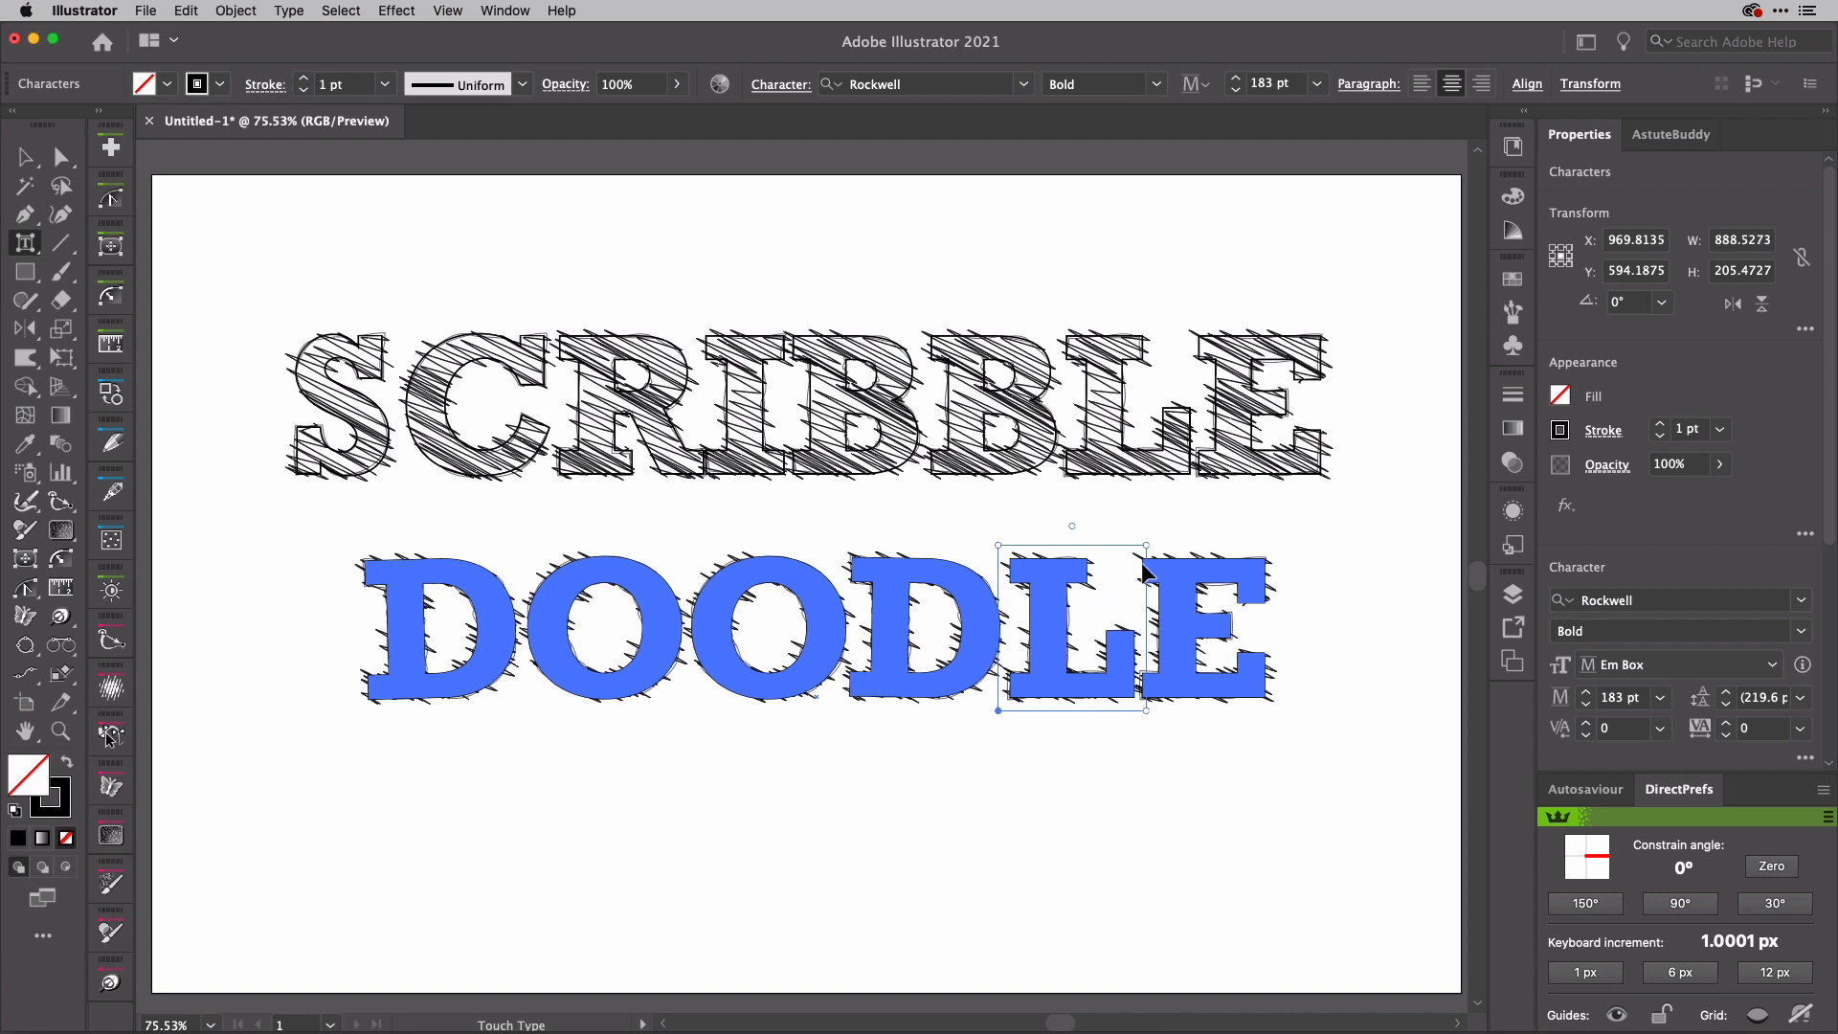
pyautogui.moveTo(1147, 546); pyautogui.dragTo(1151, 546)
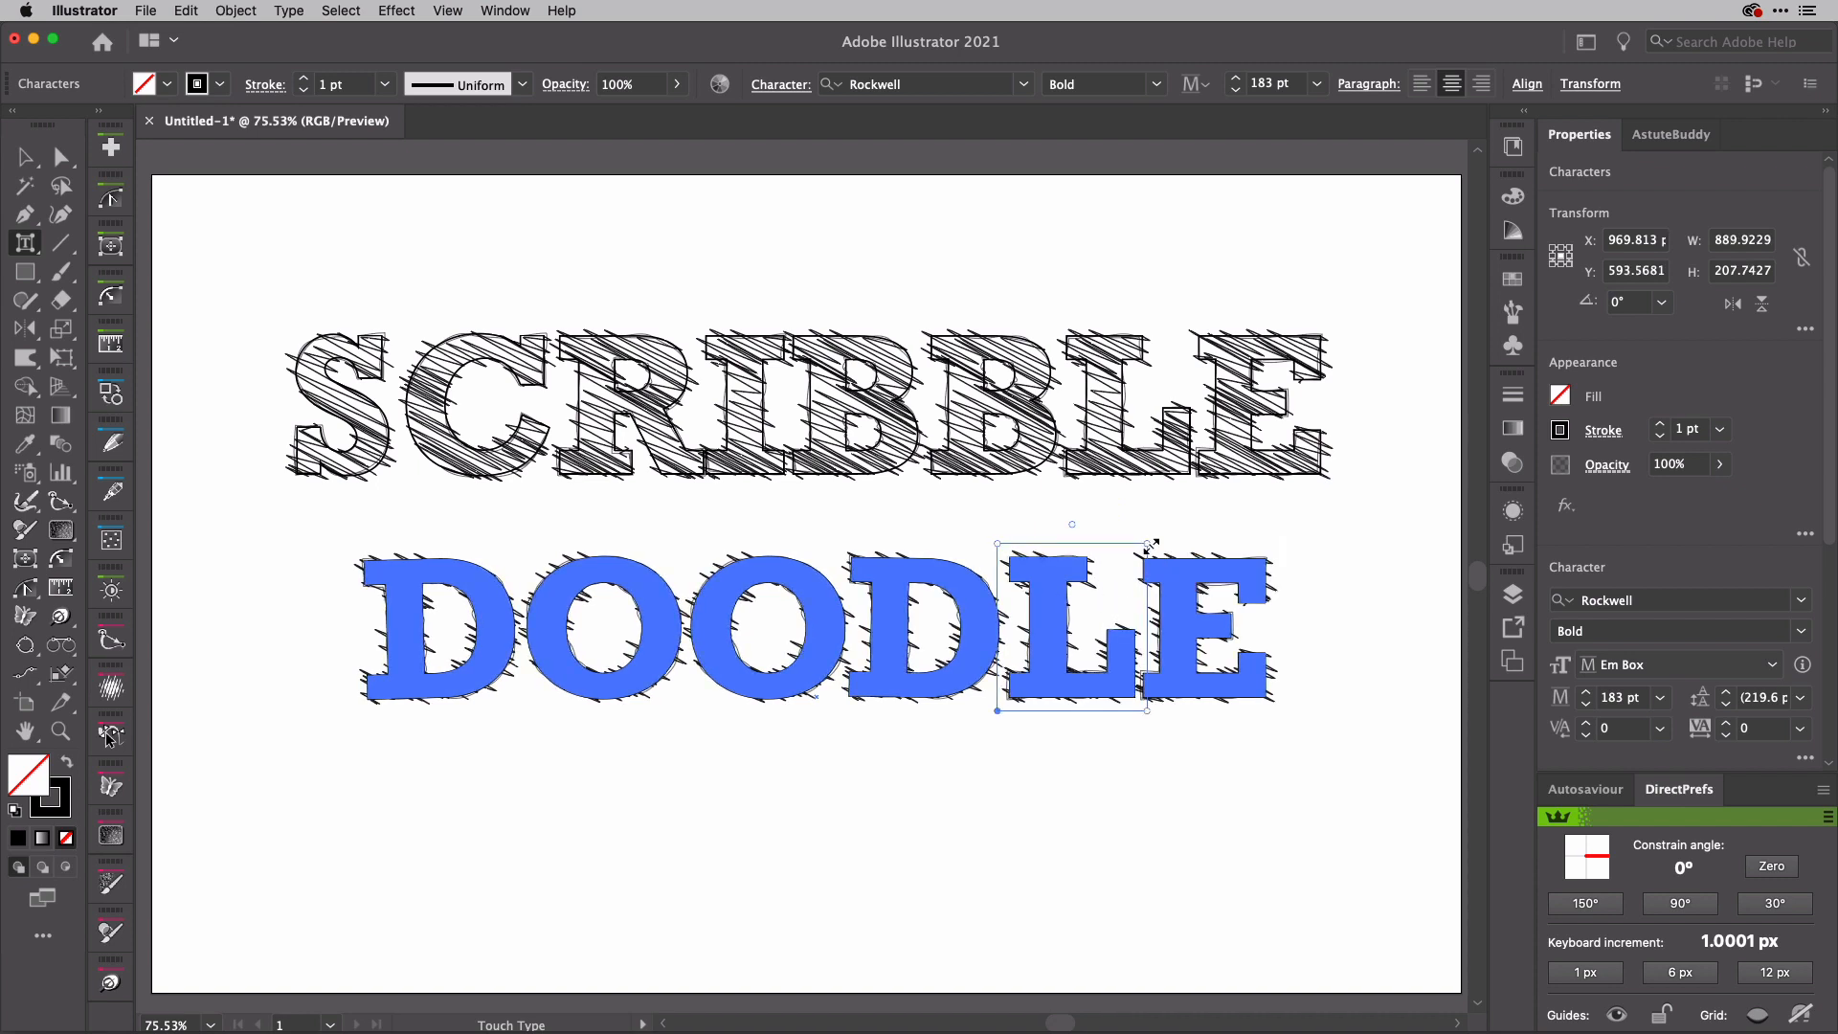
# Step: Raise the final E of DOODLE slightly above the baseline and deselect the text
pyautogui.click(1199, 584)
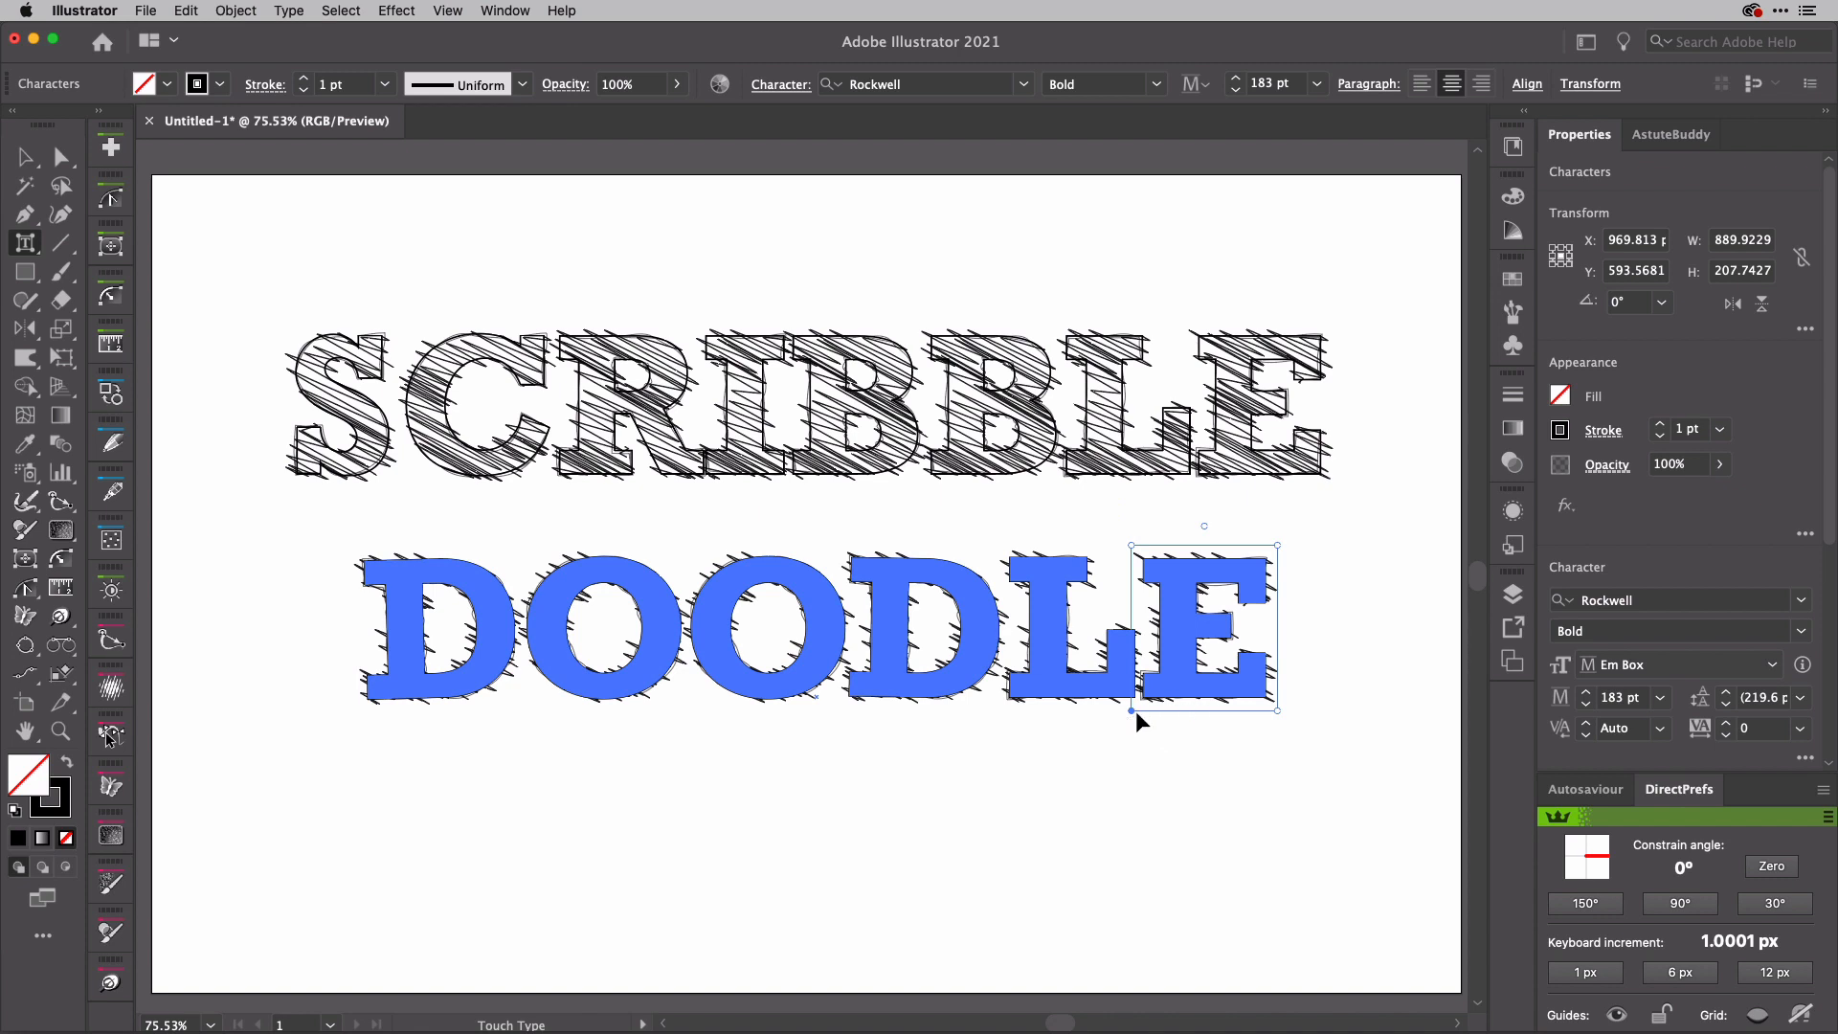
pyautogui.moveTo(1132, 710); pyautogui.dragTo(1178, 777)
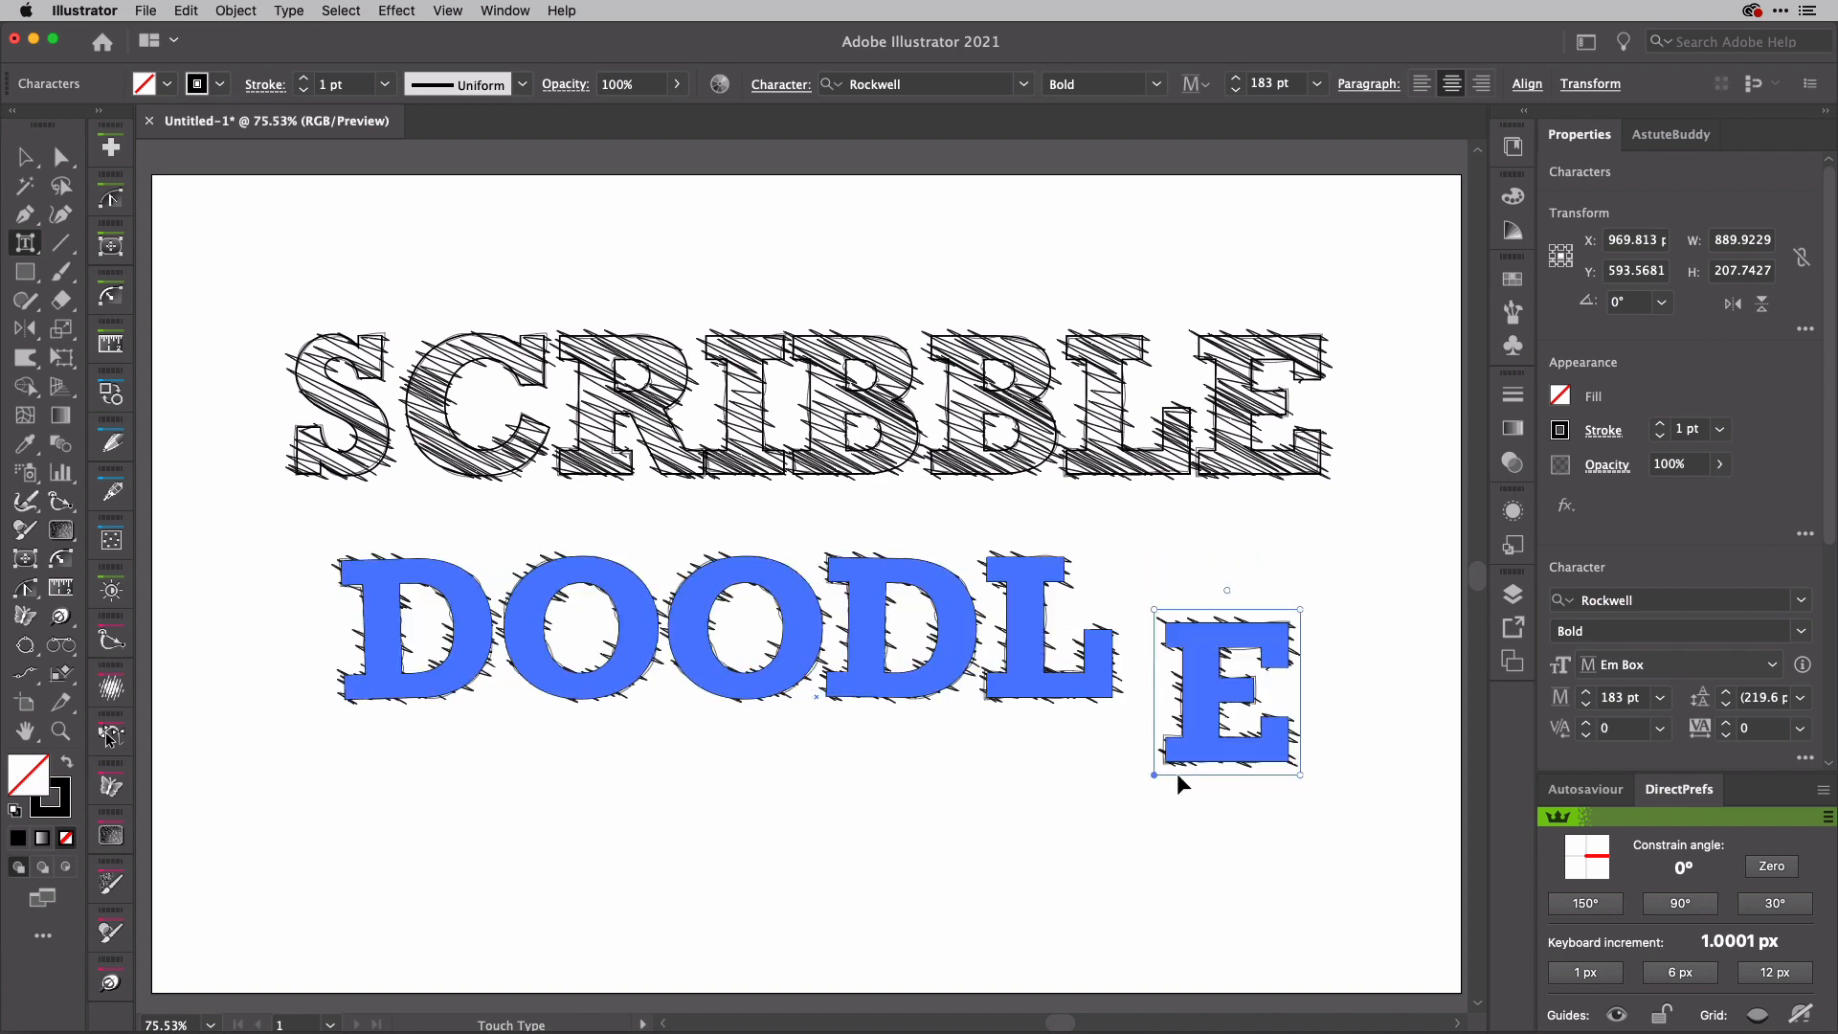
pyautogui.press('super+z')
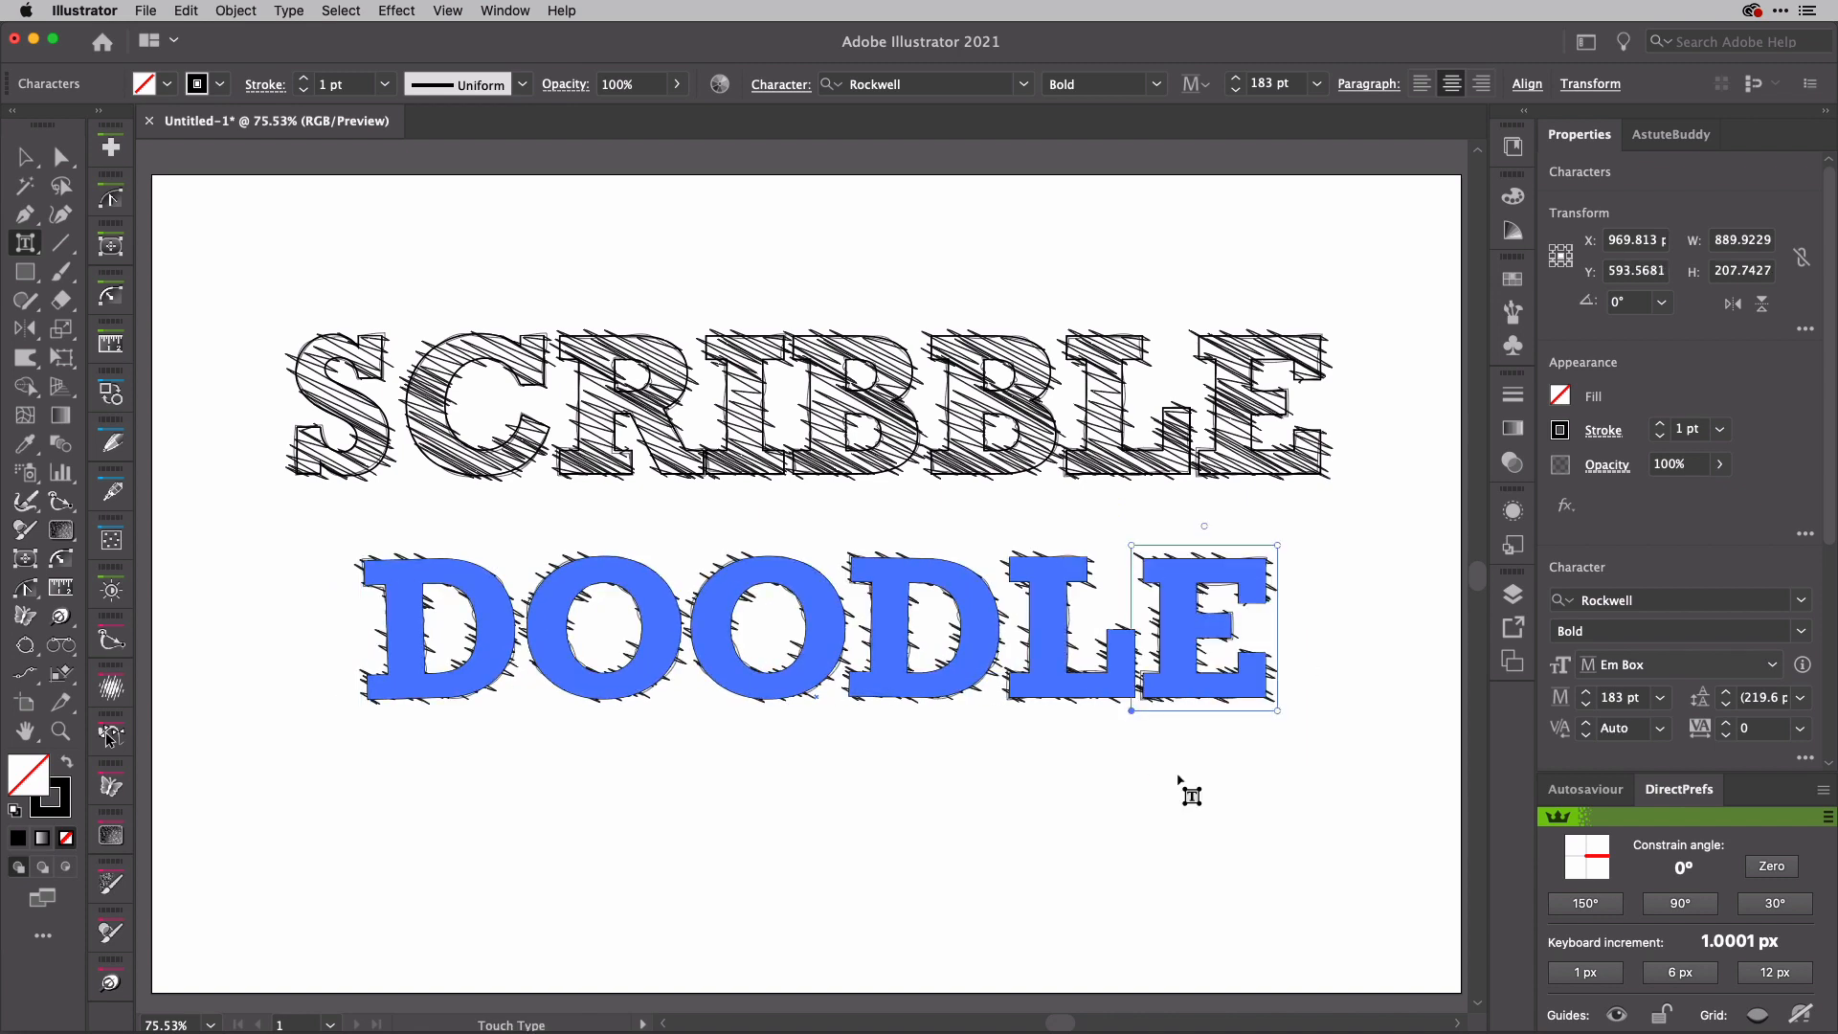
pyautogui.press('Up')
pyautogui.press('Up')
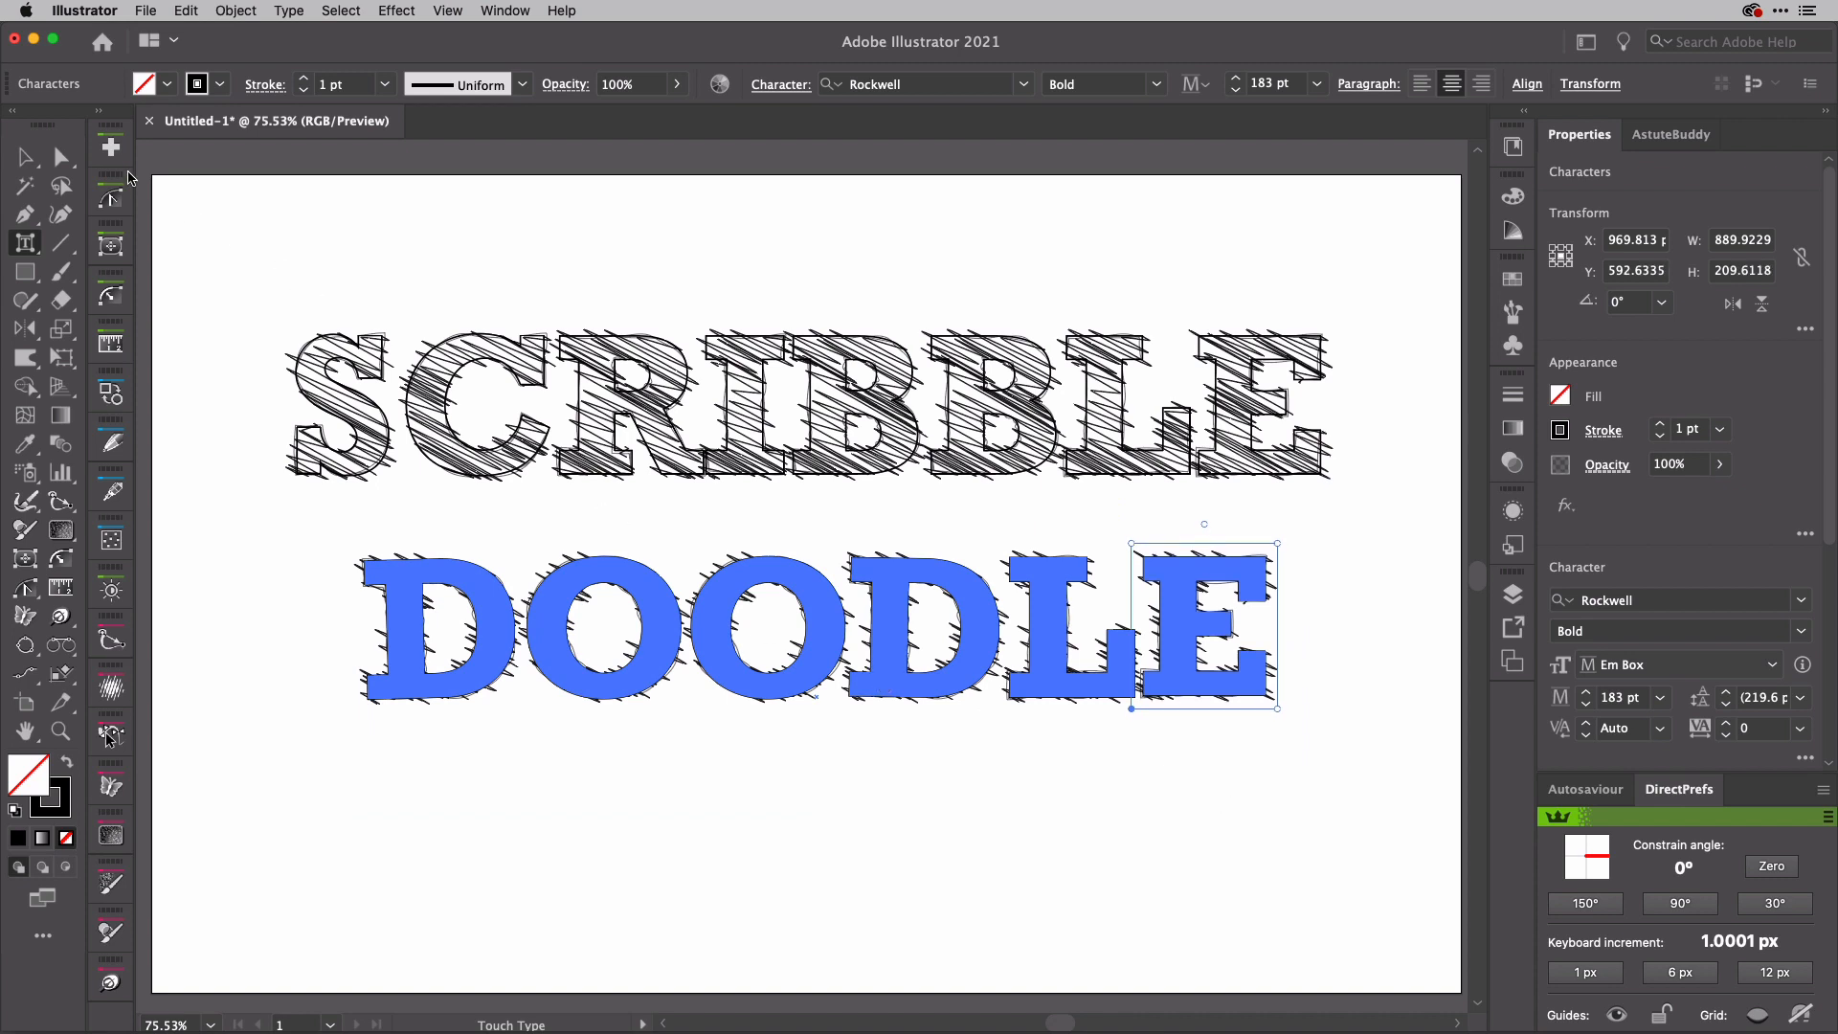
pyautogui.click(25, 158)
pyautogui.click(355, 267)
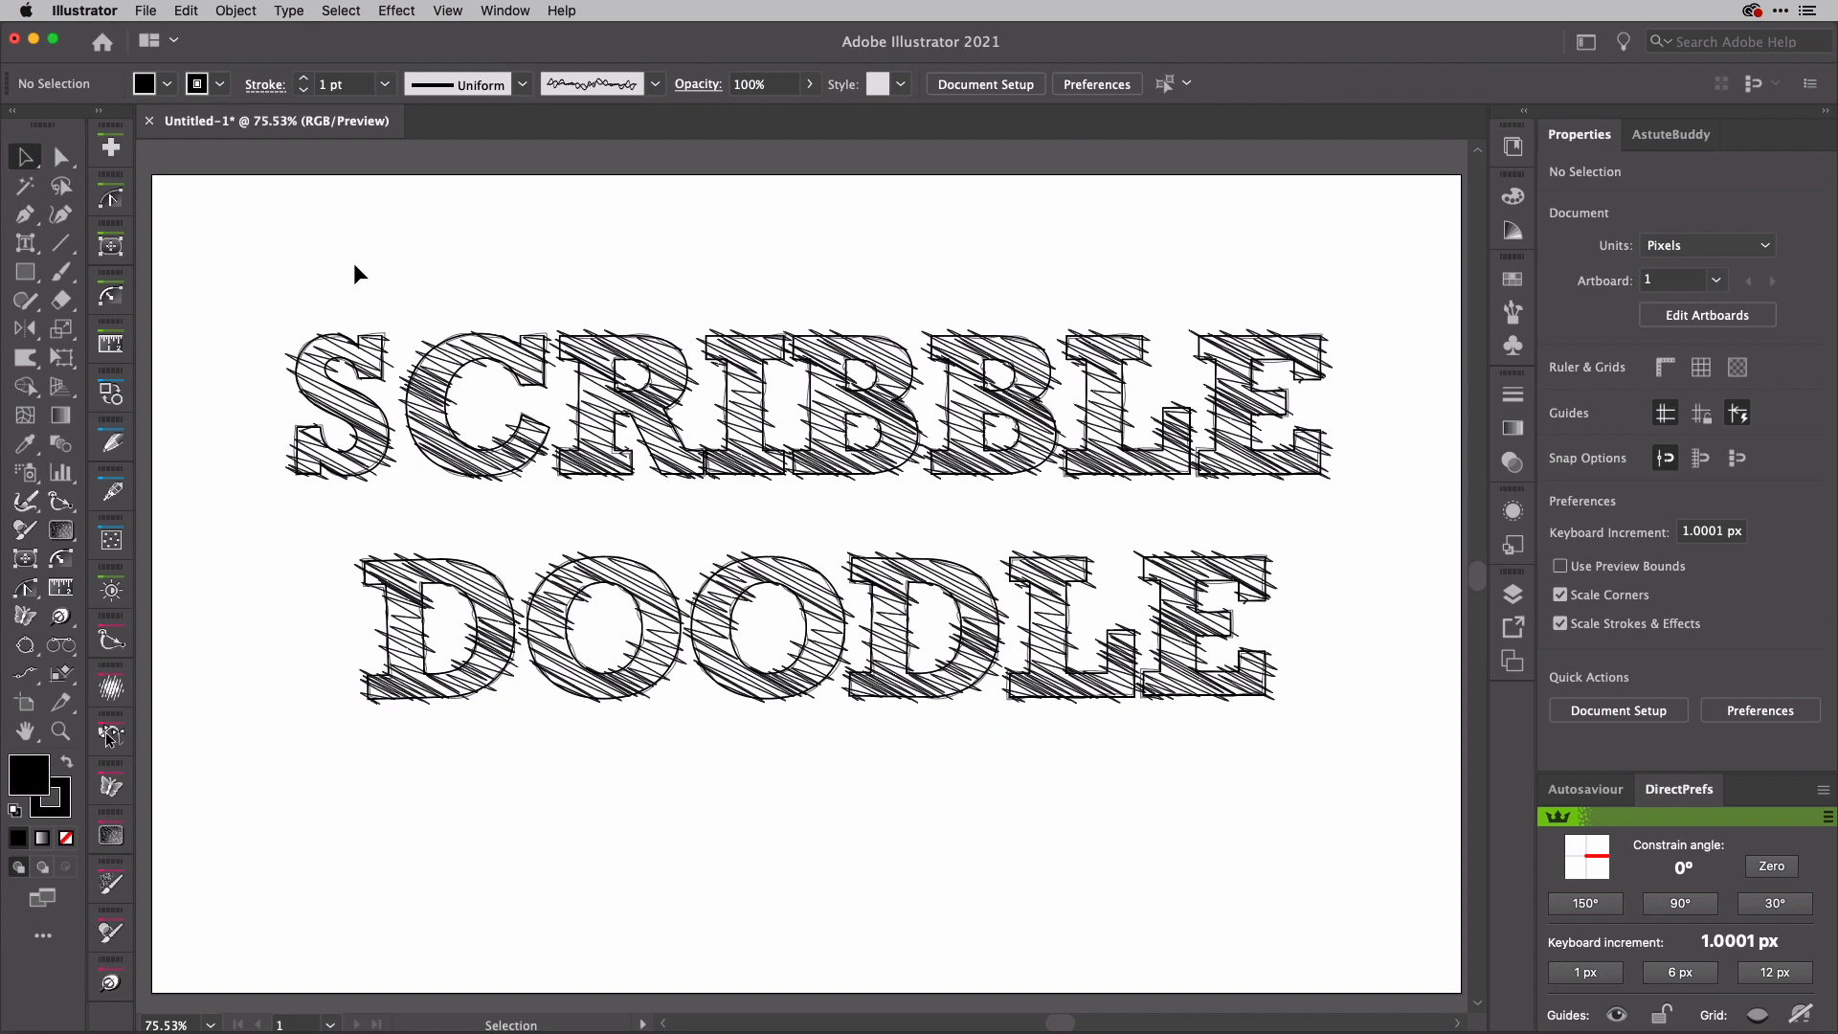